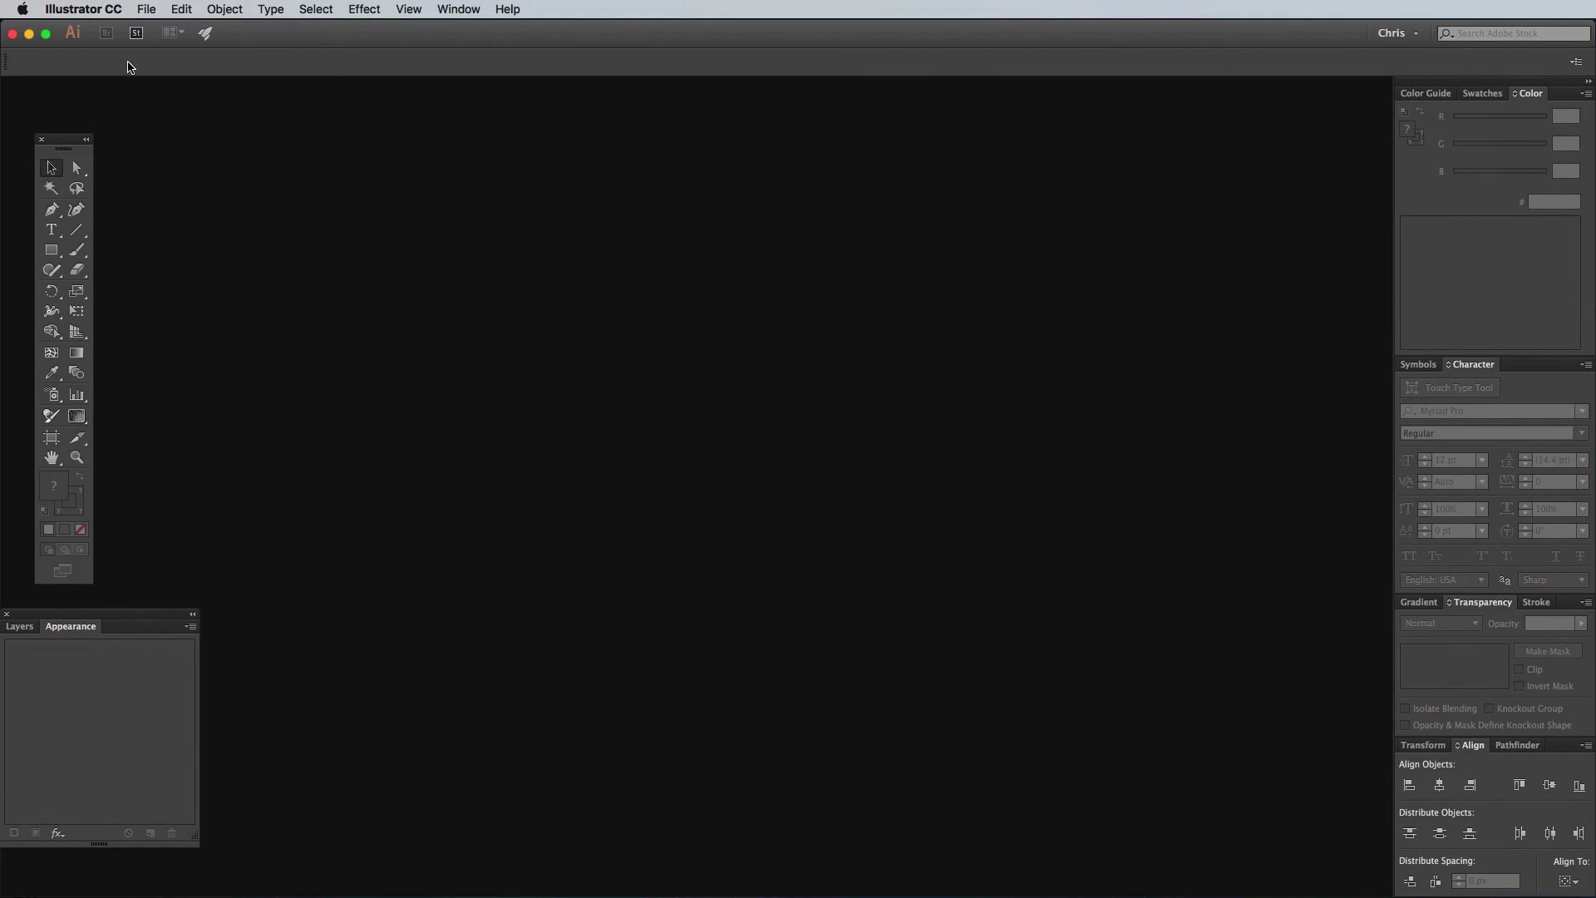
# Create a new A4 landscape document in pixels with RGB colour and High (300 ppi) raster effects
pyautogui.click(146, 9)
pyautogui.click(166, 28)
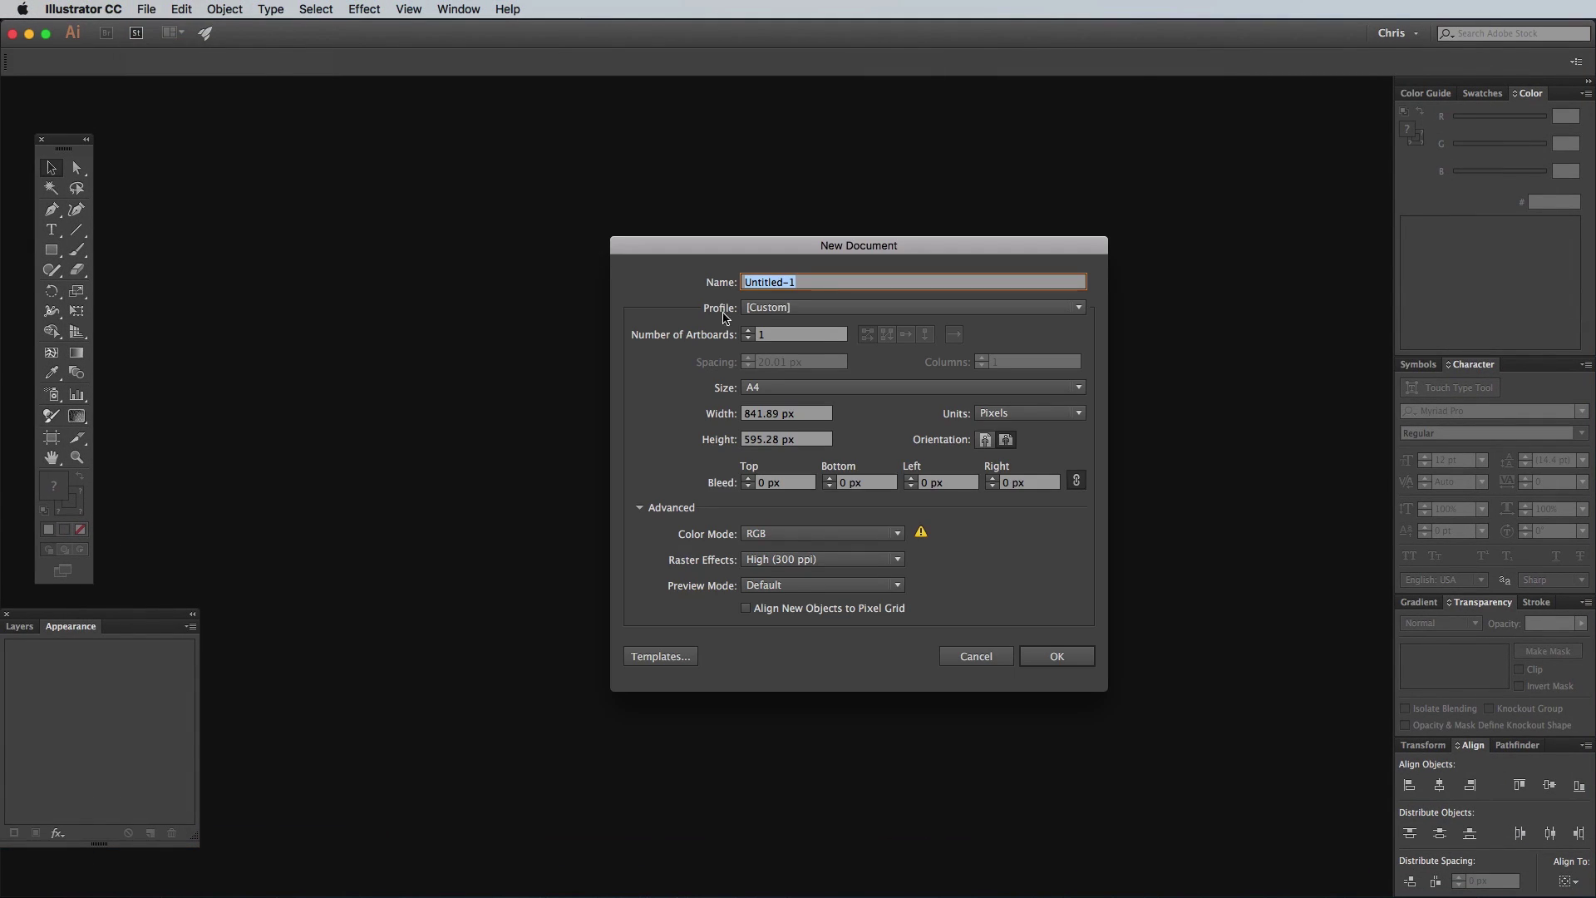
pyautogui.click(1058, 388)
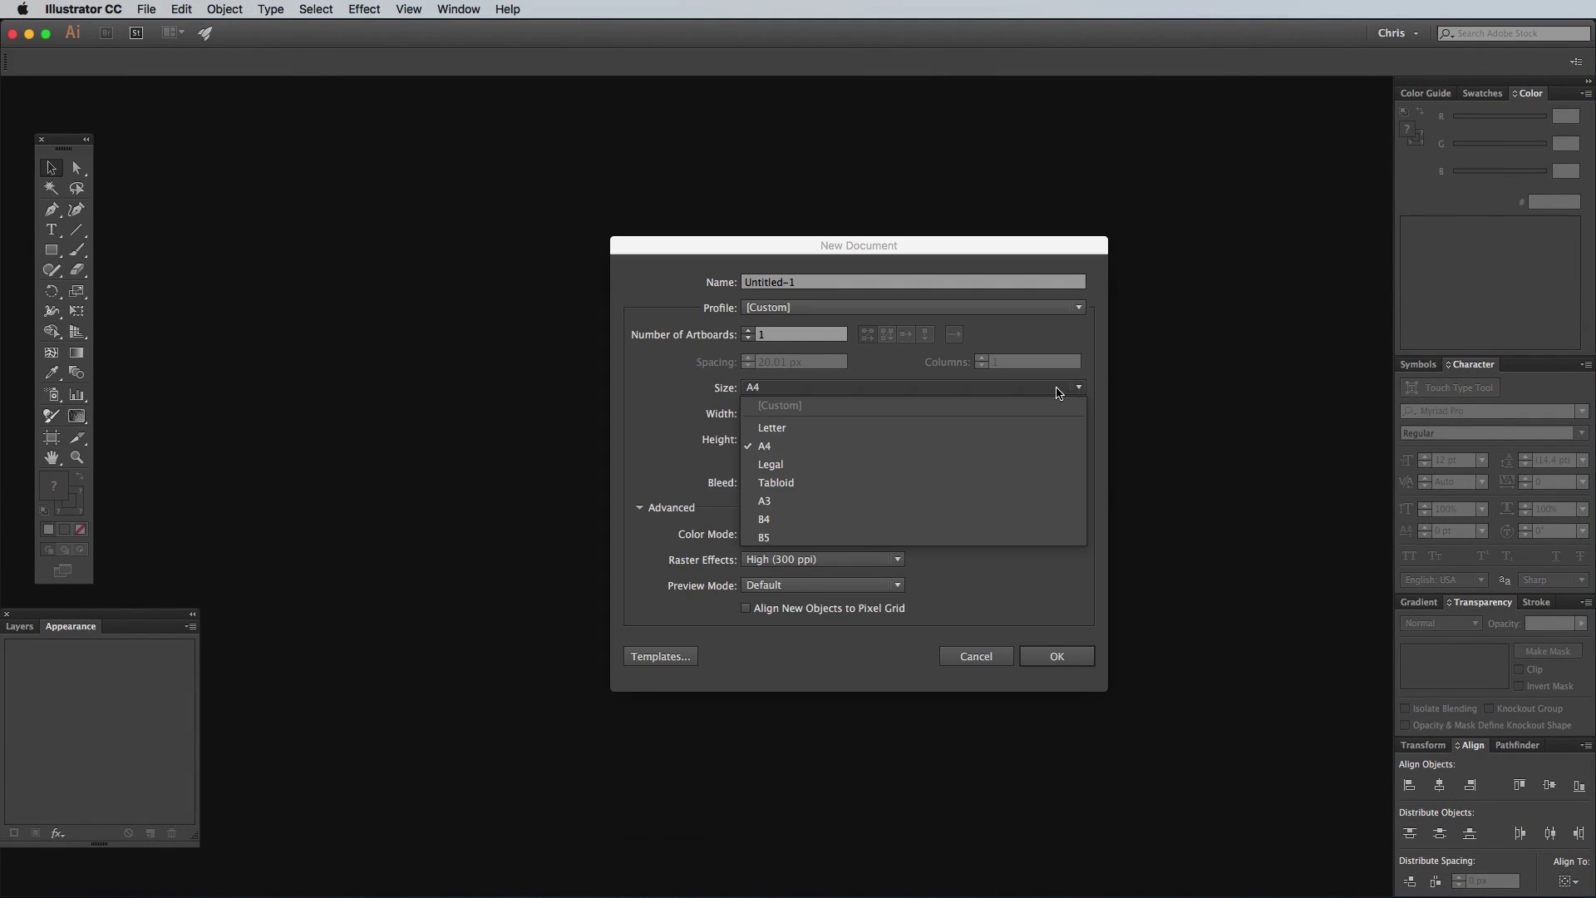
pyautogui.click(801, 449)
pyautogui.click(1005, 420)
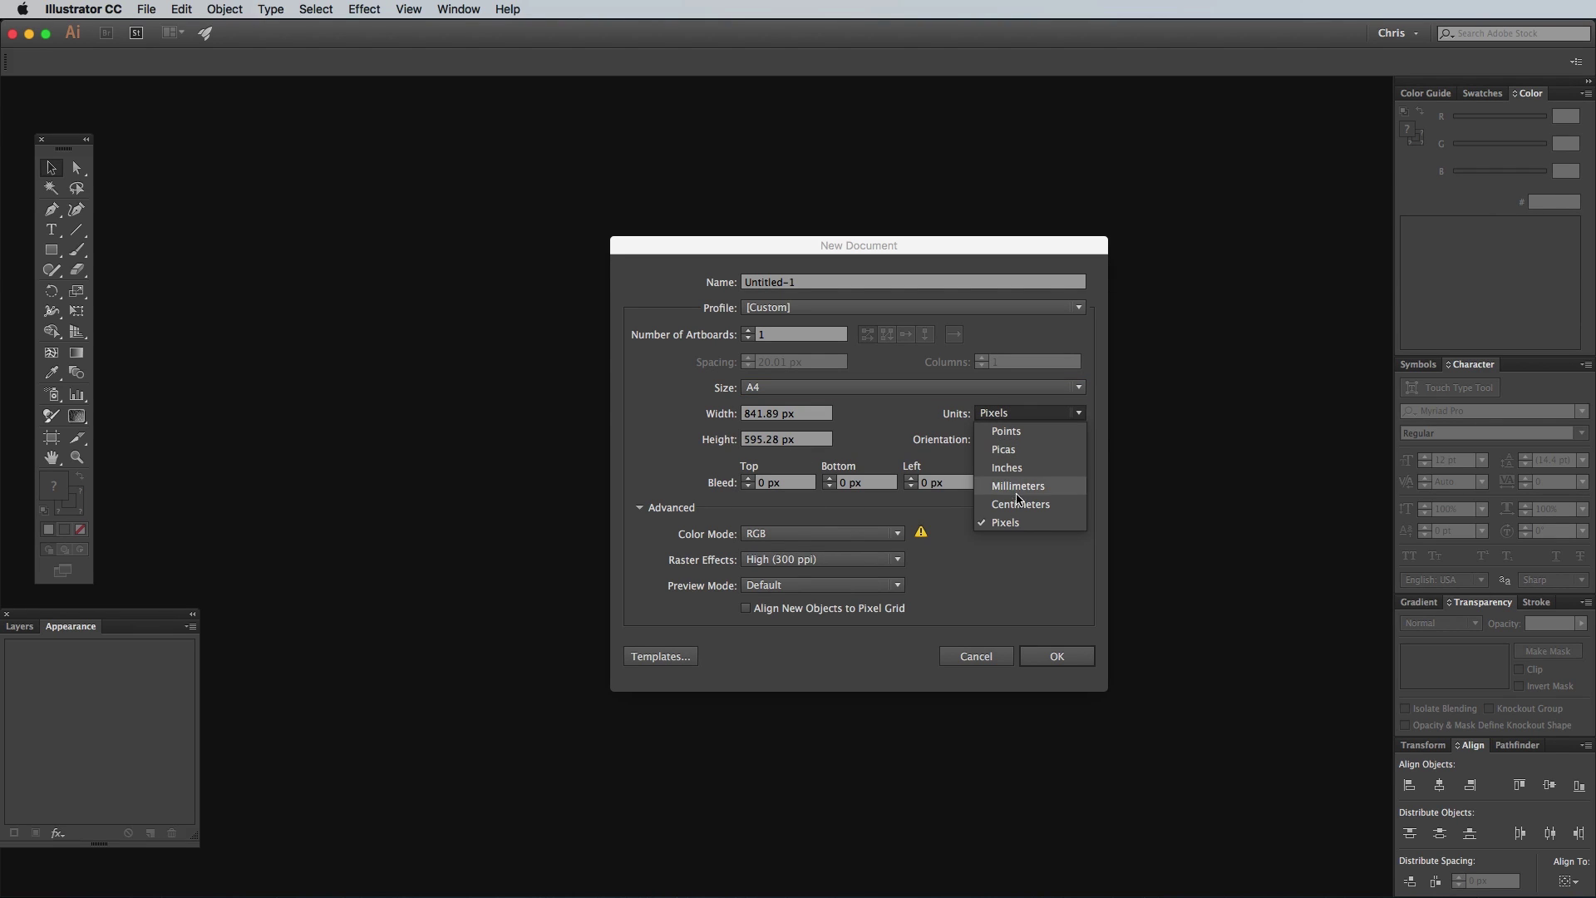
pyautogui.click(1018, 523)
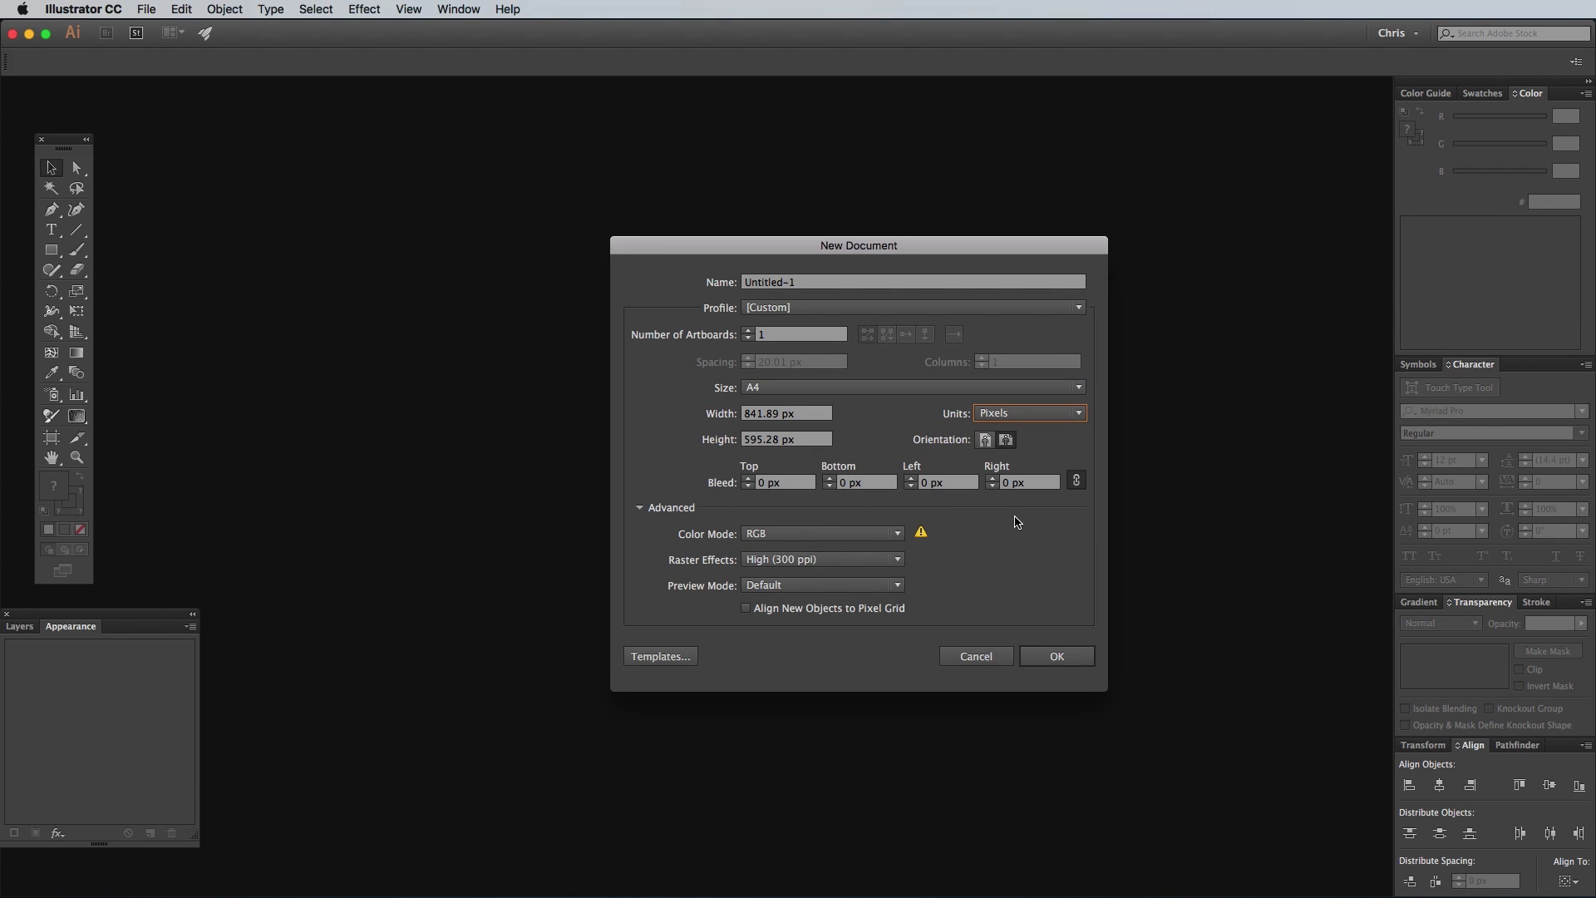
pyautogui.click(1006, 439)
pyautogui.click(879, 540)
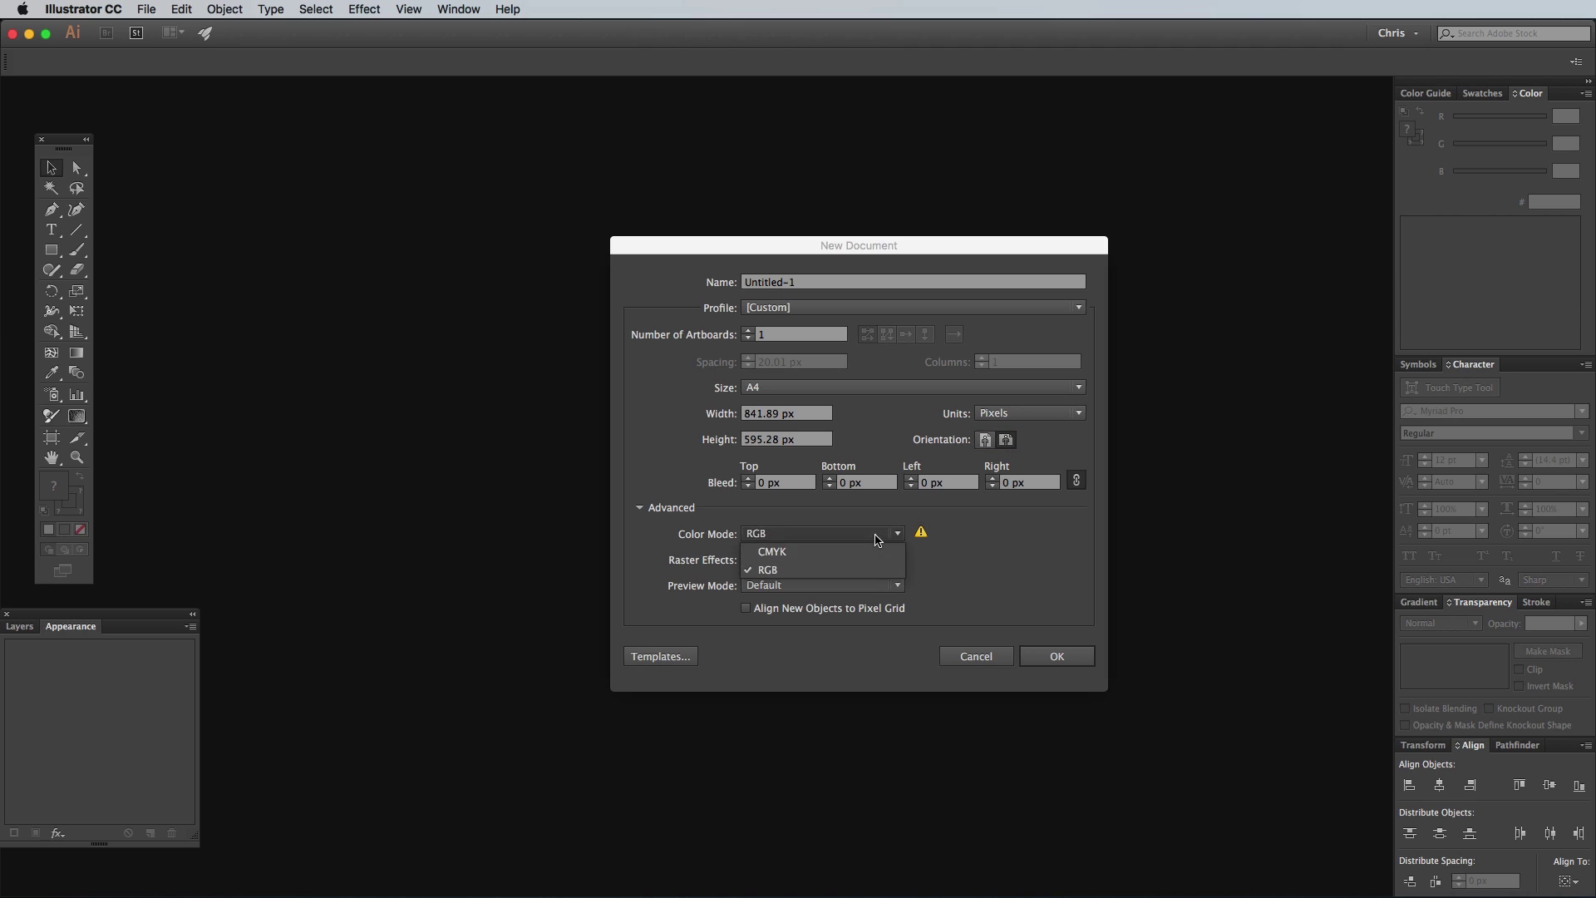
pyautogui.click(780, 571)
pyautogui.click(790, 567)
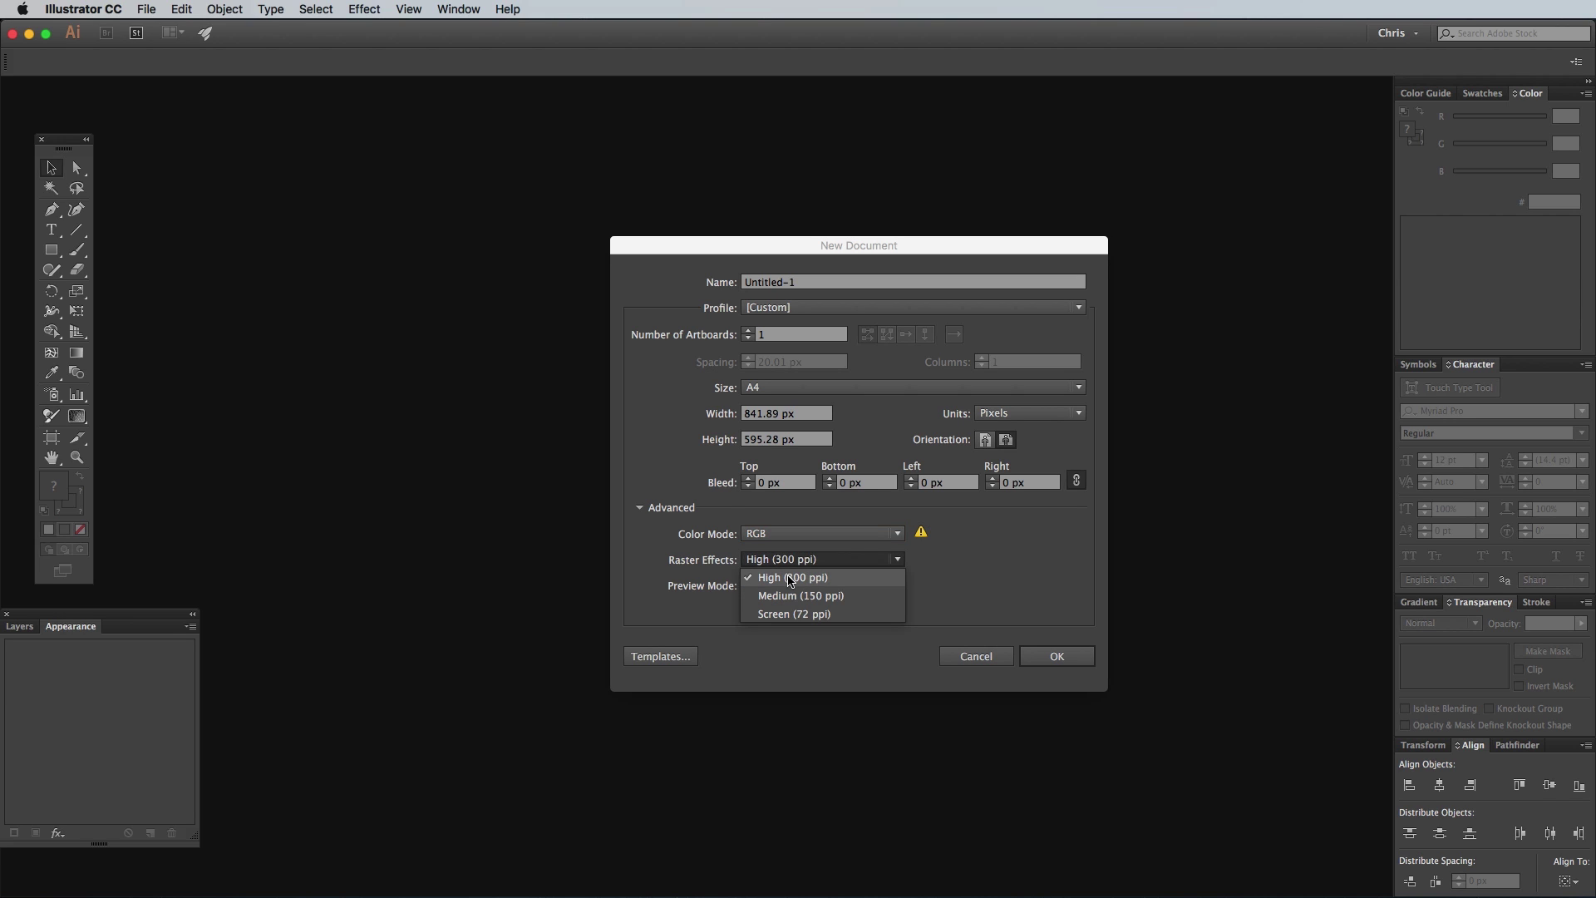
pyautogui.click(791, 577)
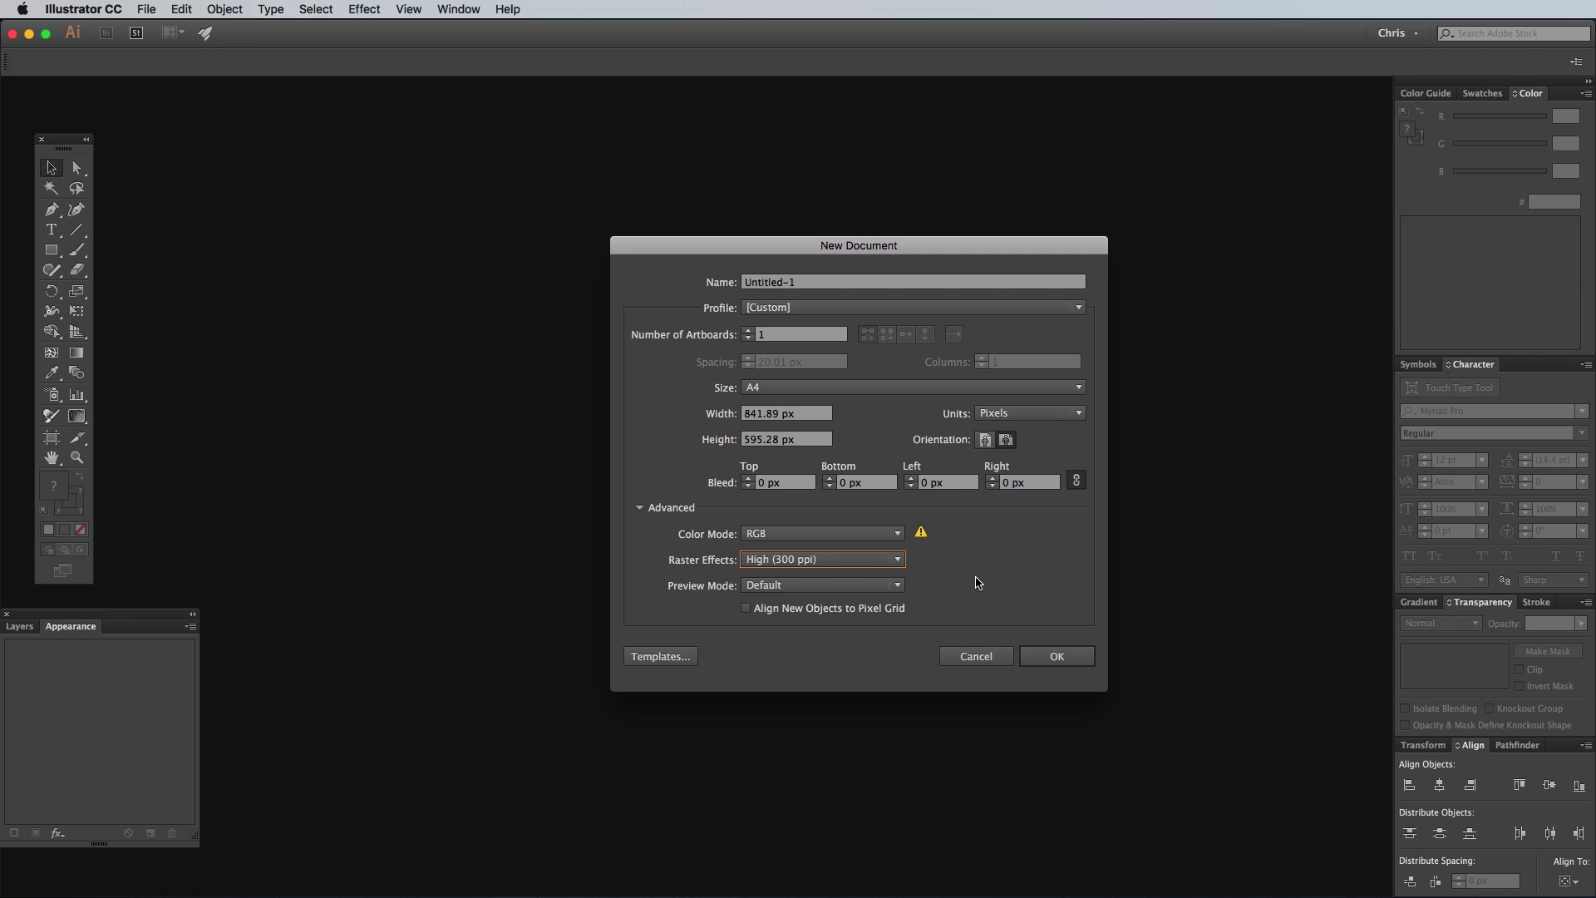
pyautogui.click(1050, 658)
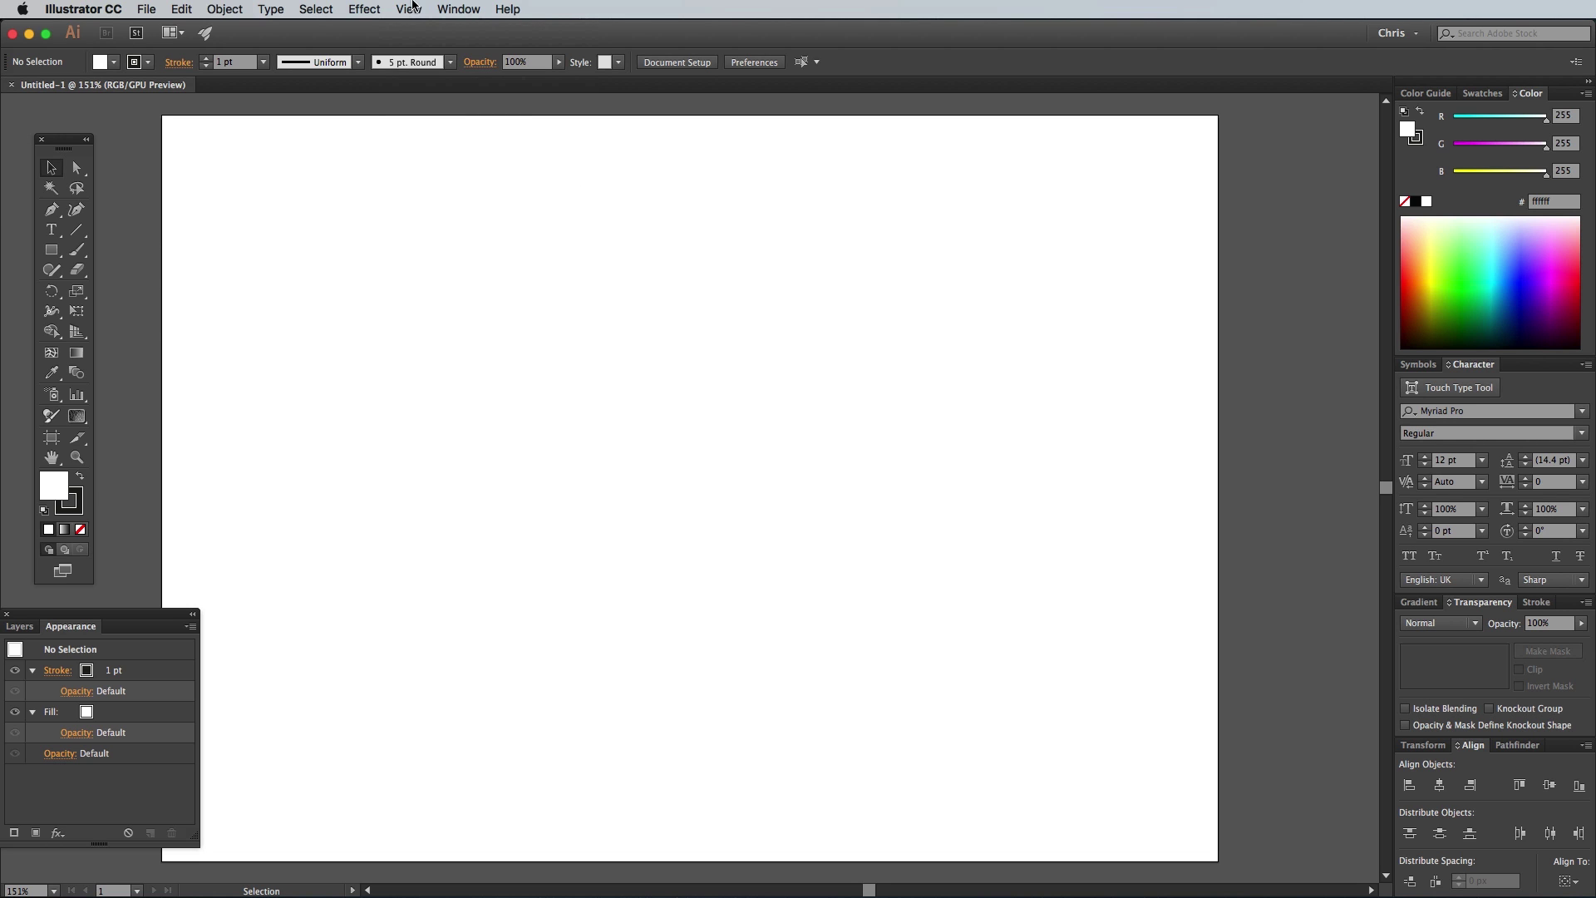
# Enable Smart Guides and draw a stroke-free white 841.89 × 595.28 px rectangle covering the artboard
pyautogui.click(411, 8)
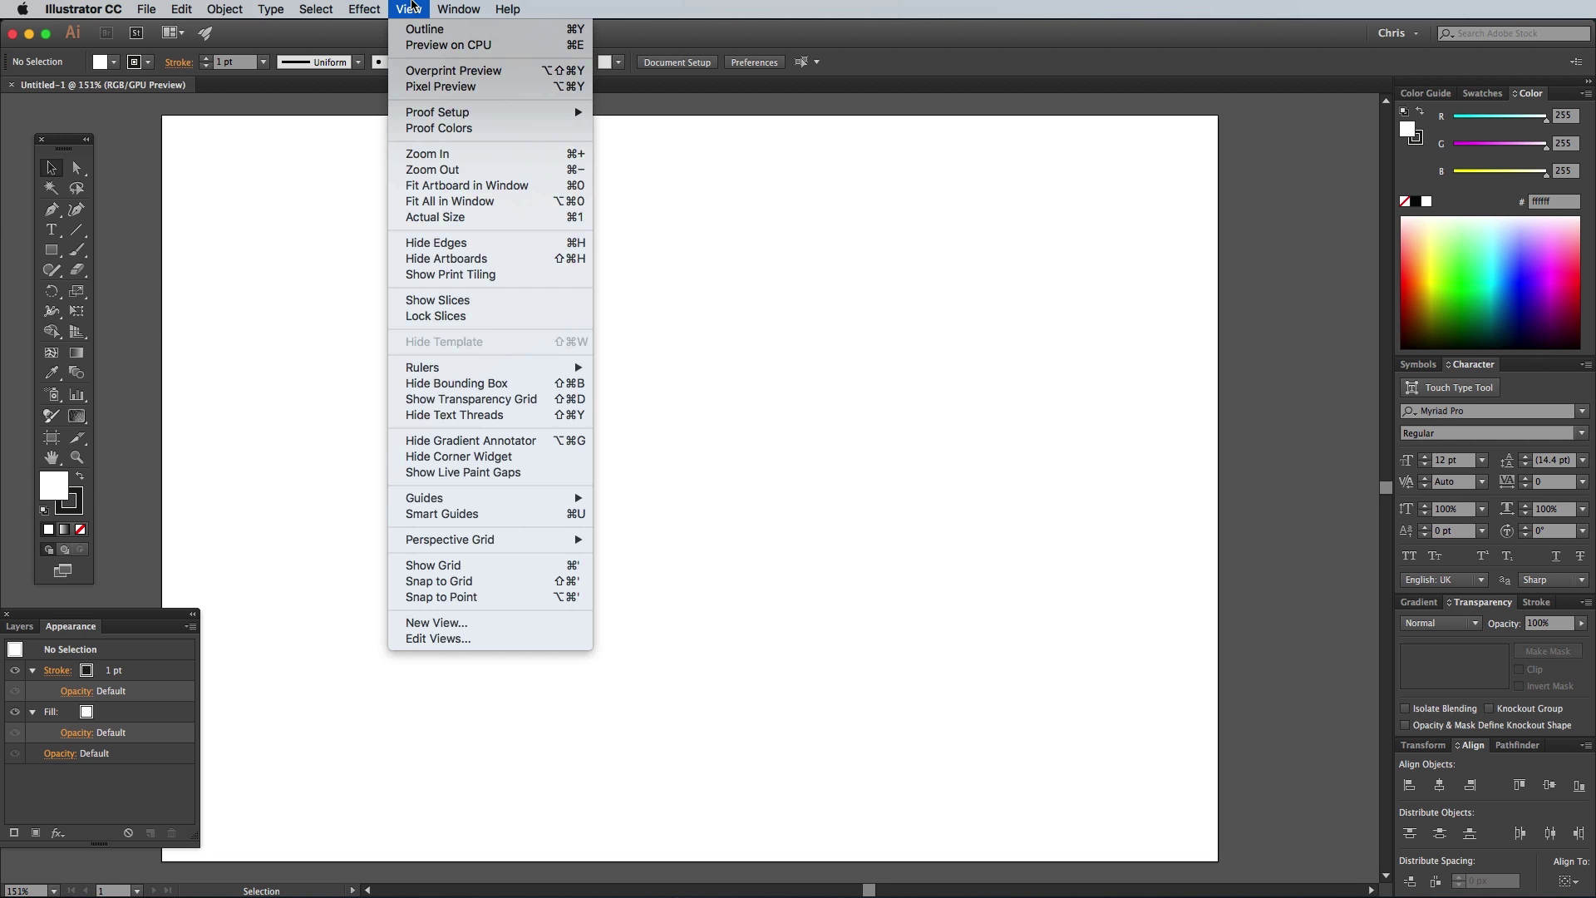
pyautogui.click(501, 515)
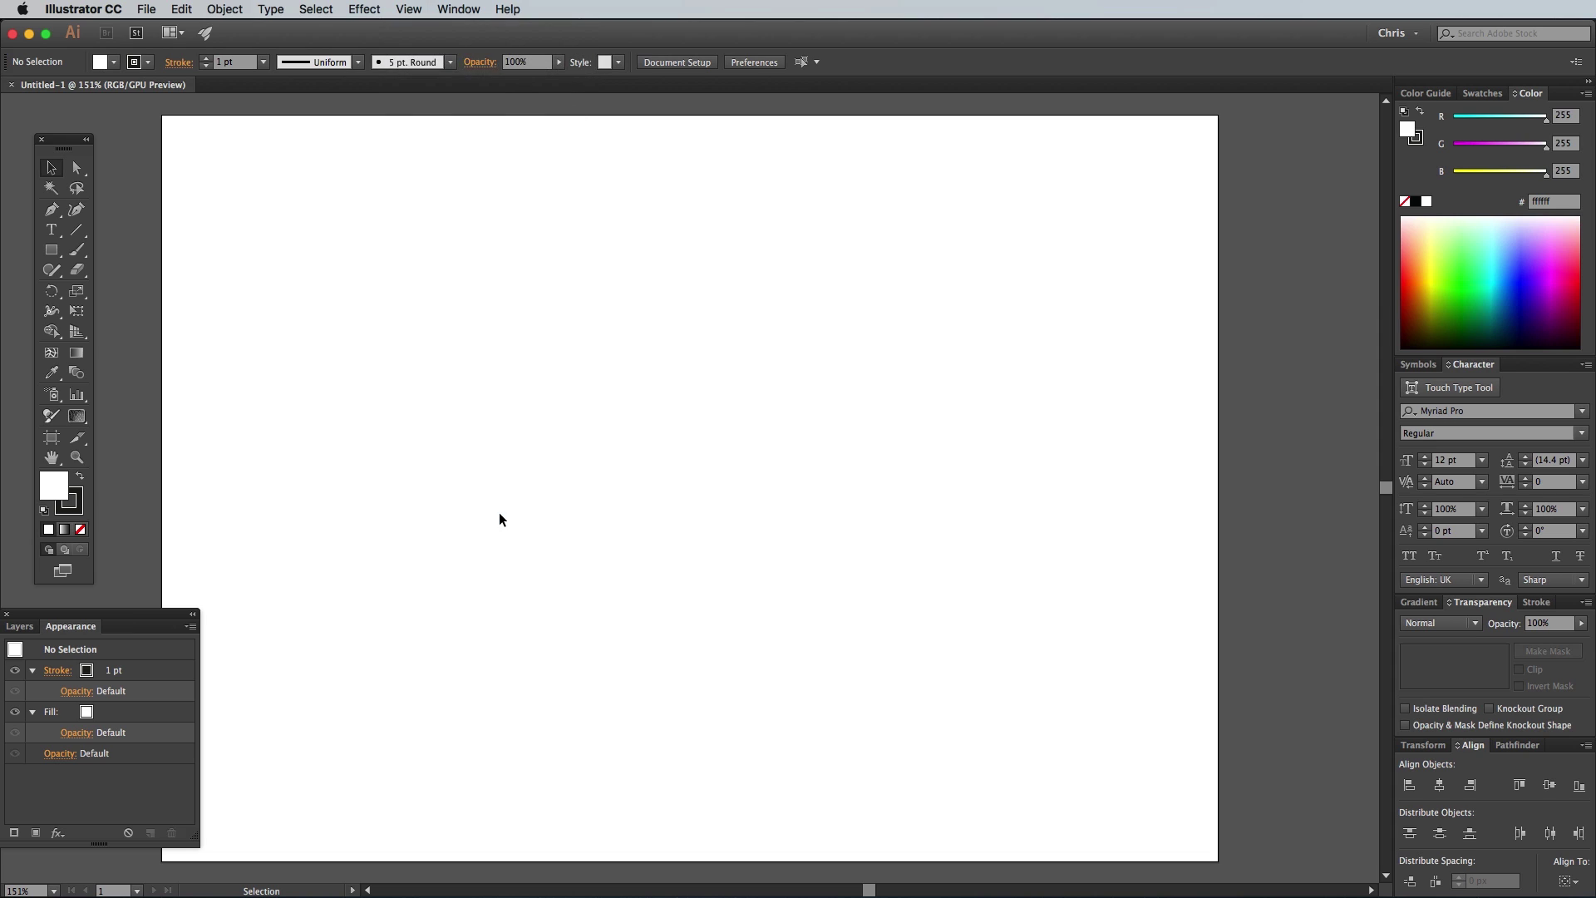
pyautogui.click(50, 249)
pyautogui.click(77, 510)
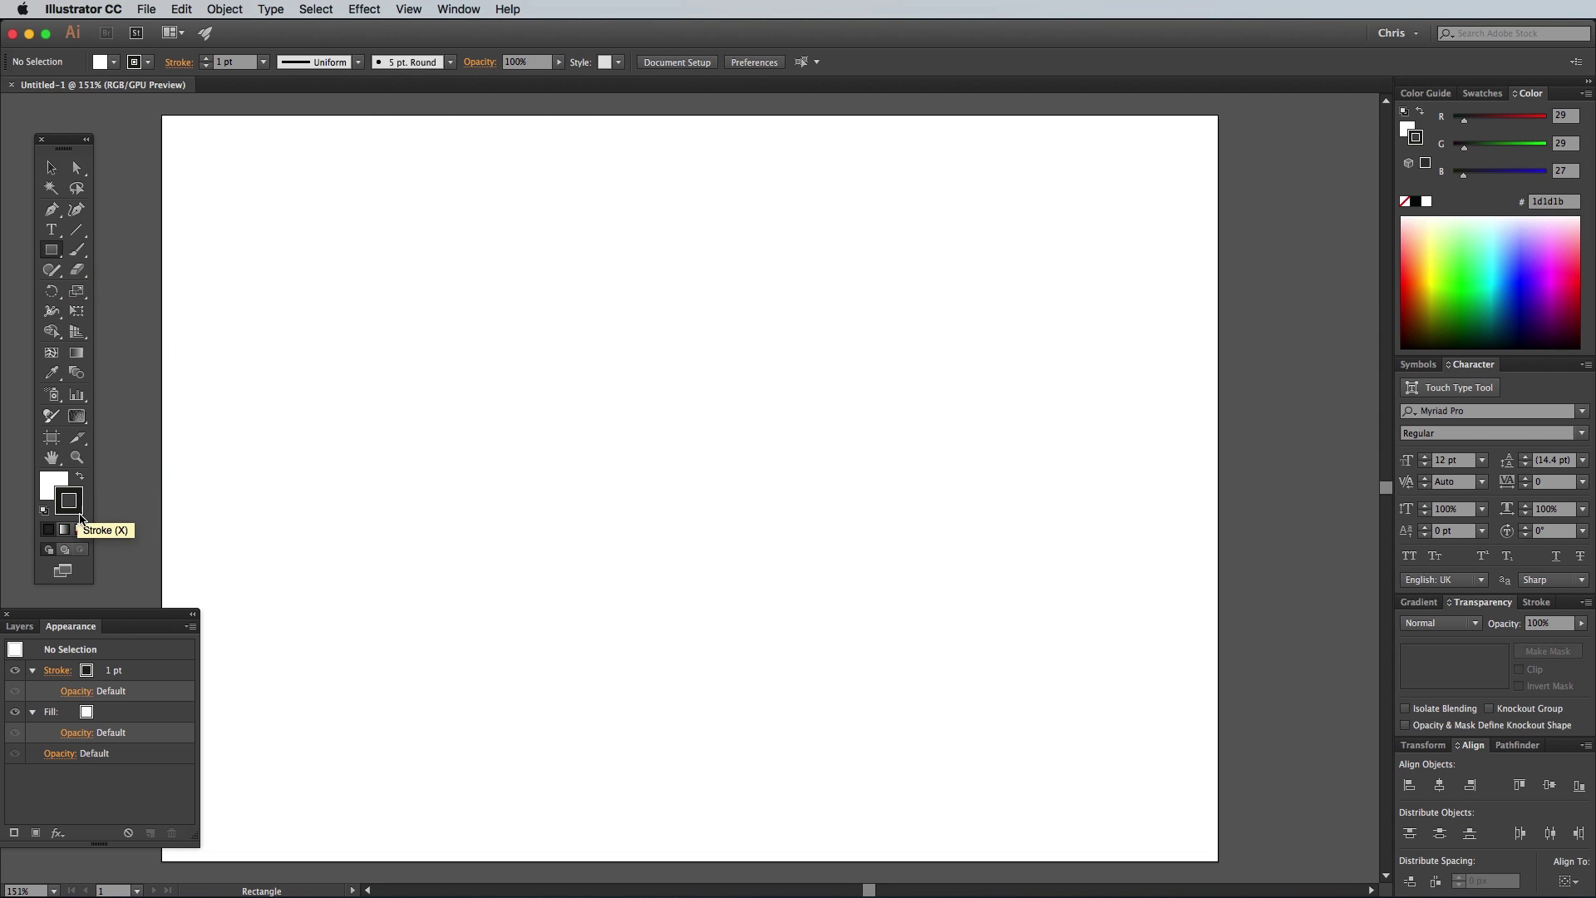
pyautogui.click(81, 530)
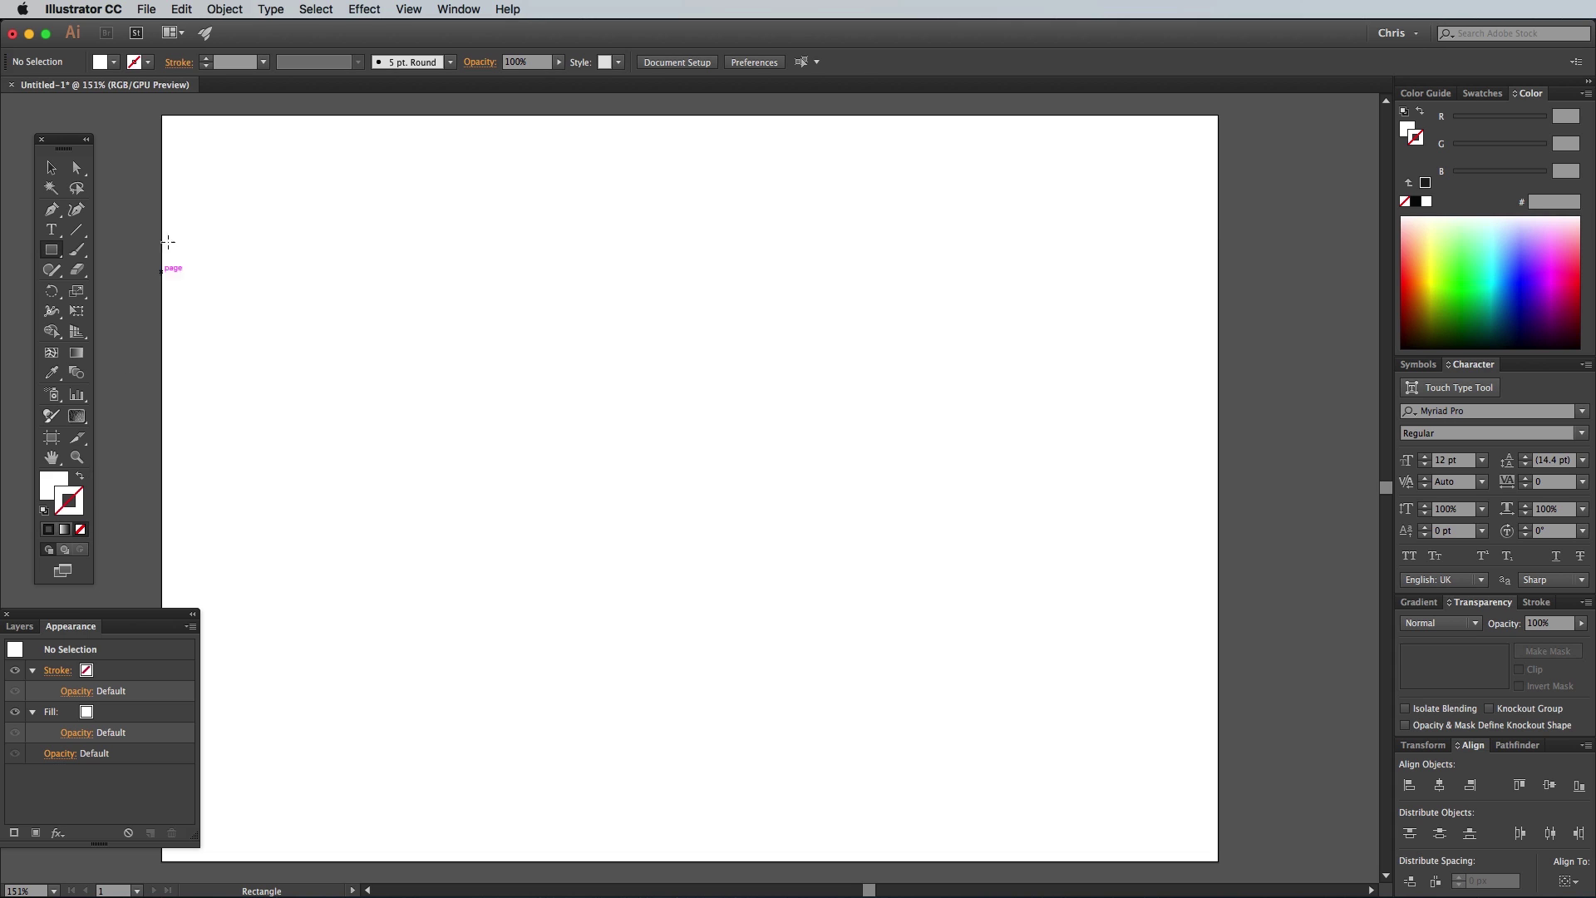
pyautogui.moveTo(161, 114); pyautogui.dragTo(1219, 861)
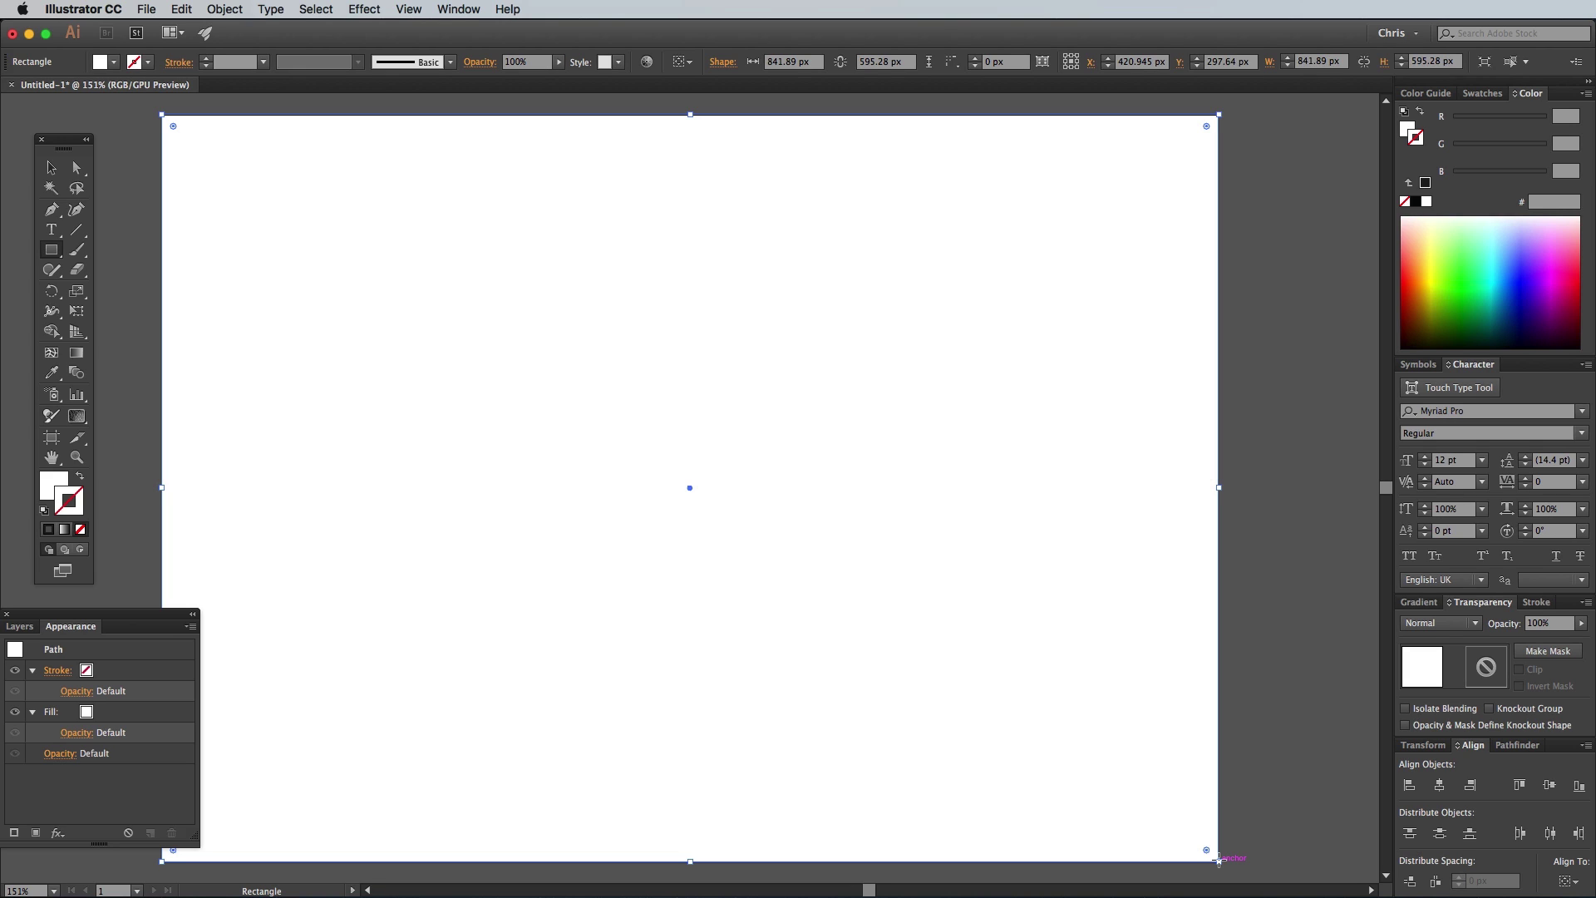
# Give the background rectangle's fill a radial gradient
pyautogui.click(48, 486)
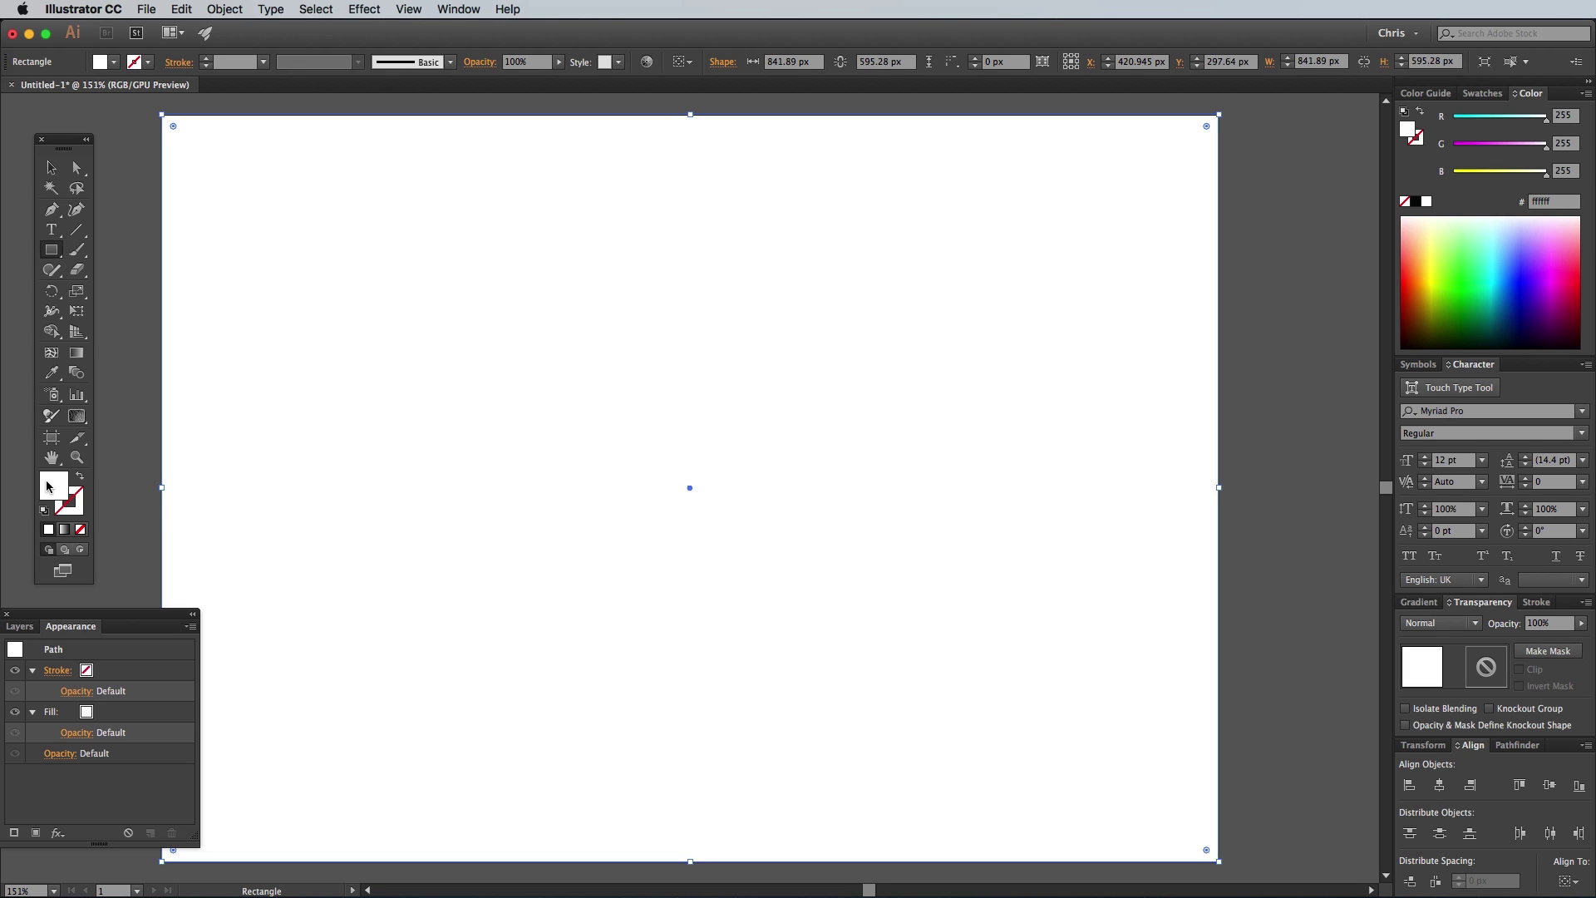
pyautogui.click(1418, 602)
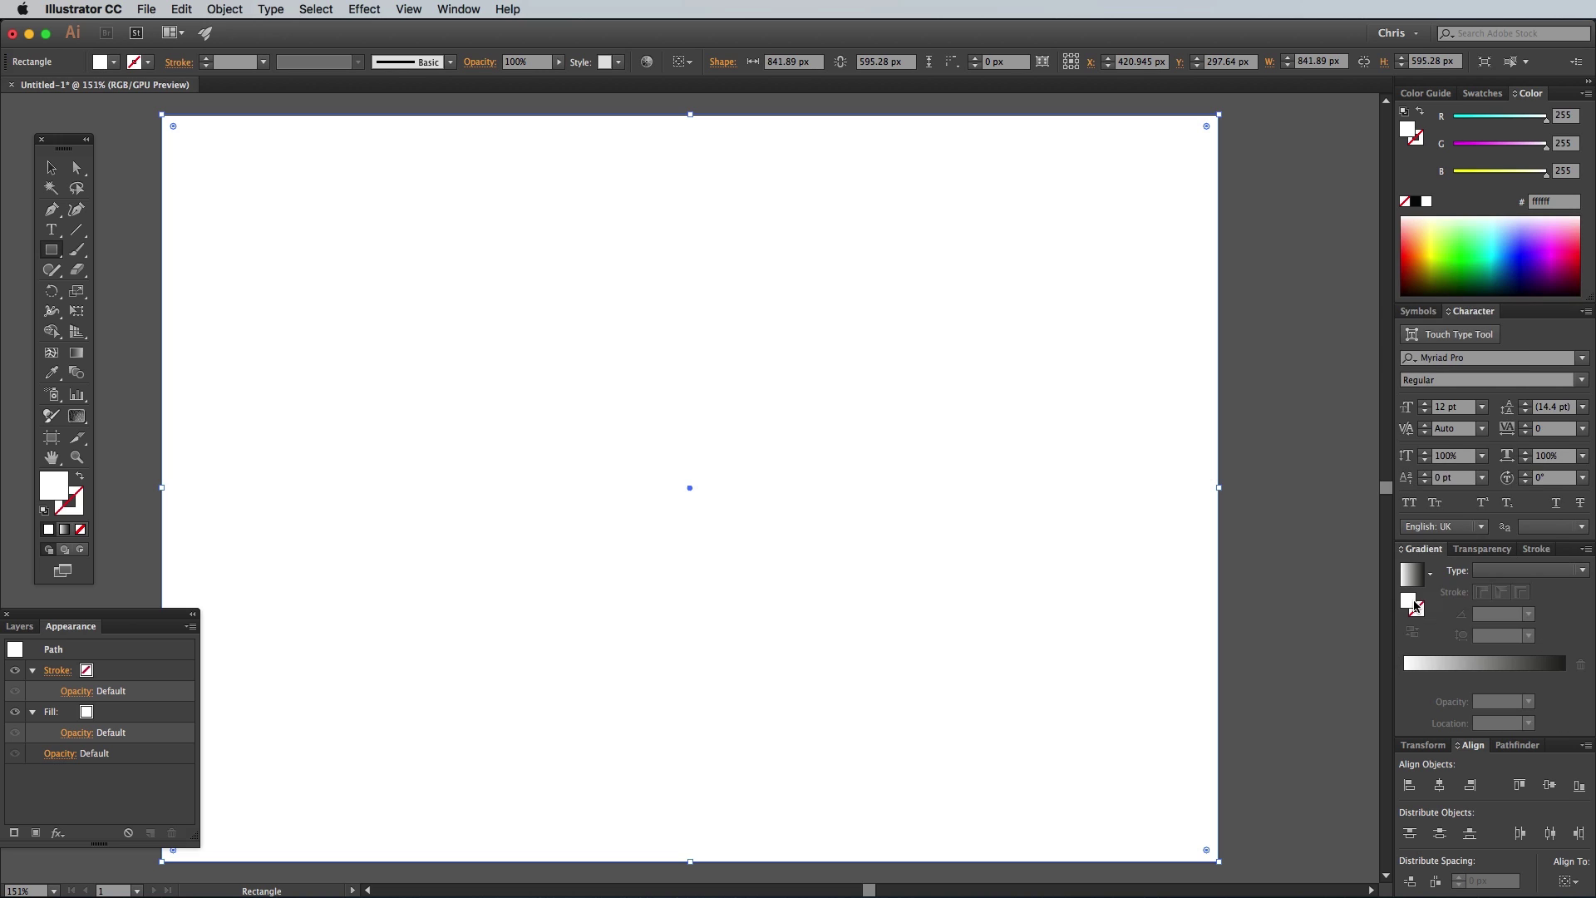
pyautogui.click(1411, 587)
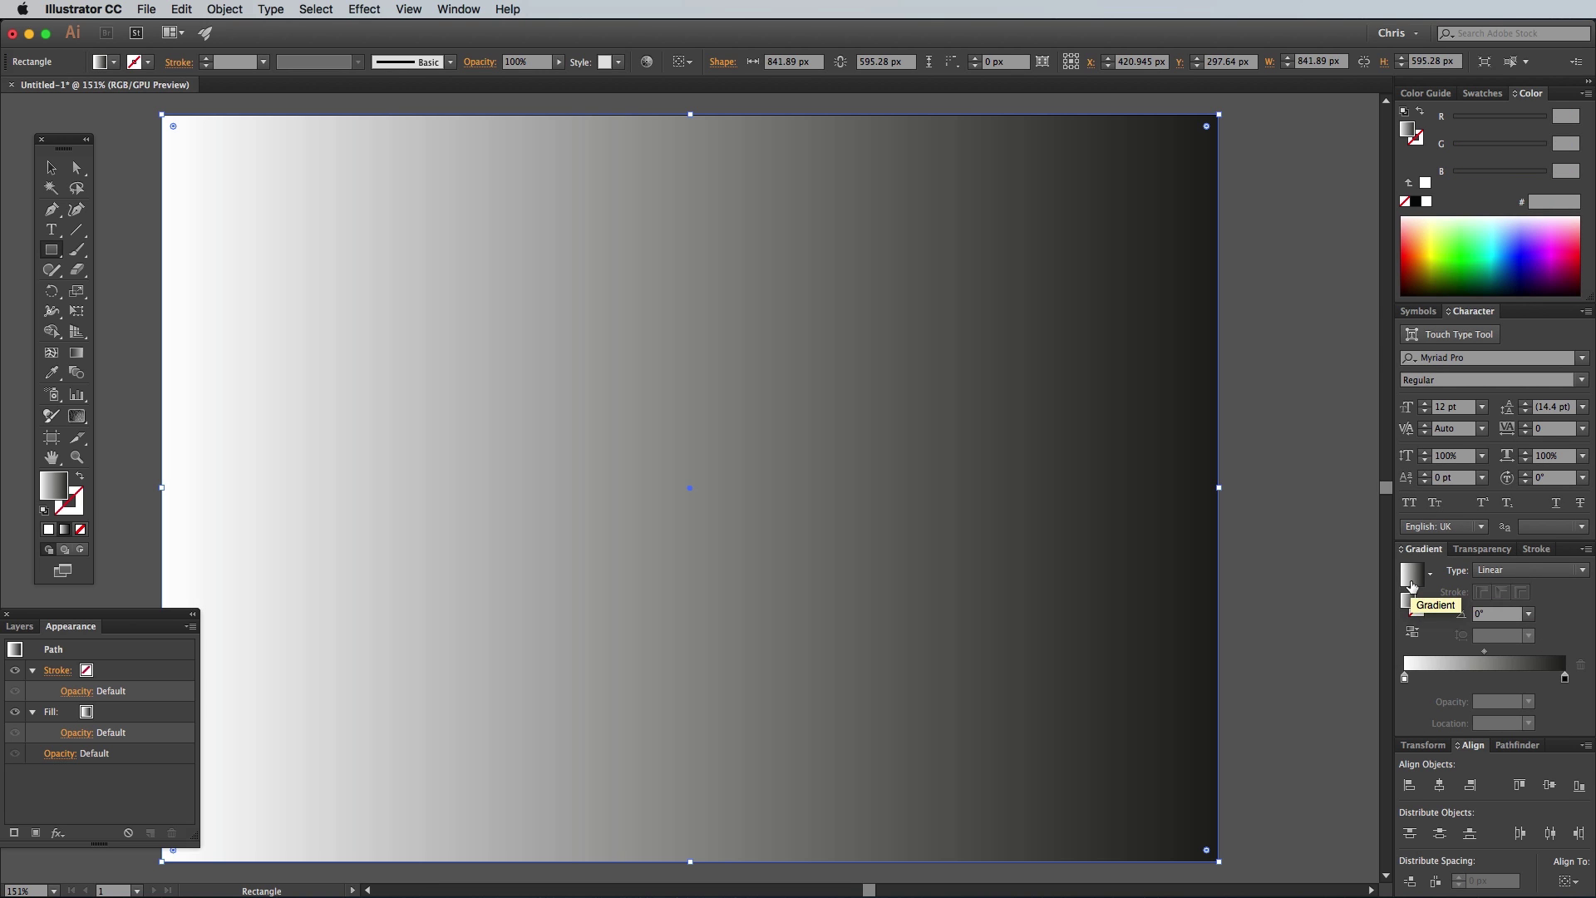
pyautogui.click(1499, 570)
pyautogui.click(1503, 606)
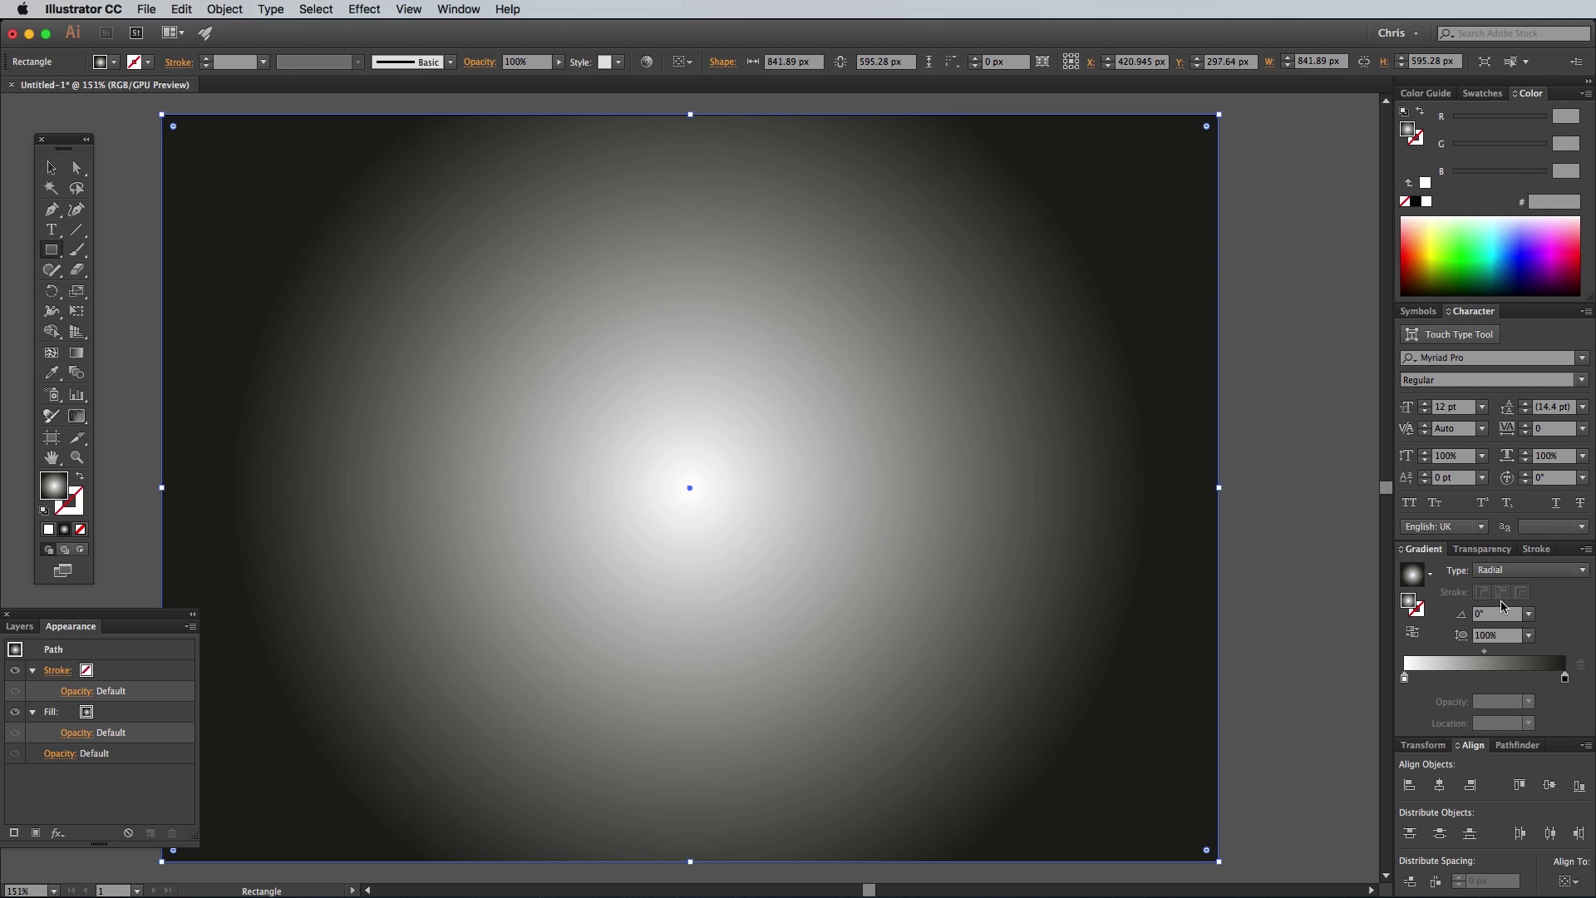
# Set the centre gradient stop to pale pink (ffd6e1)
pyautogui.doubleClick(1405, 678)
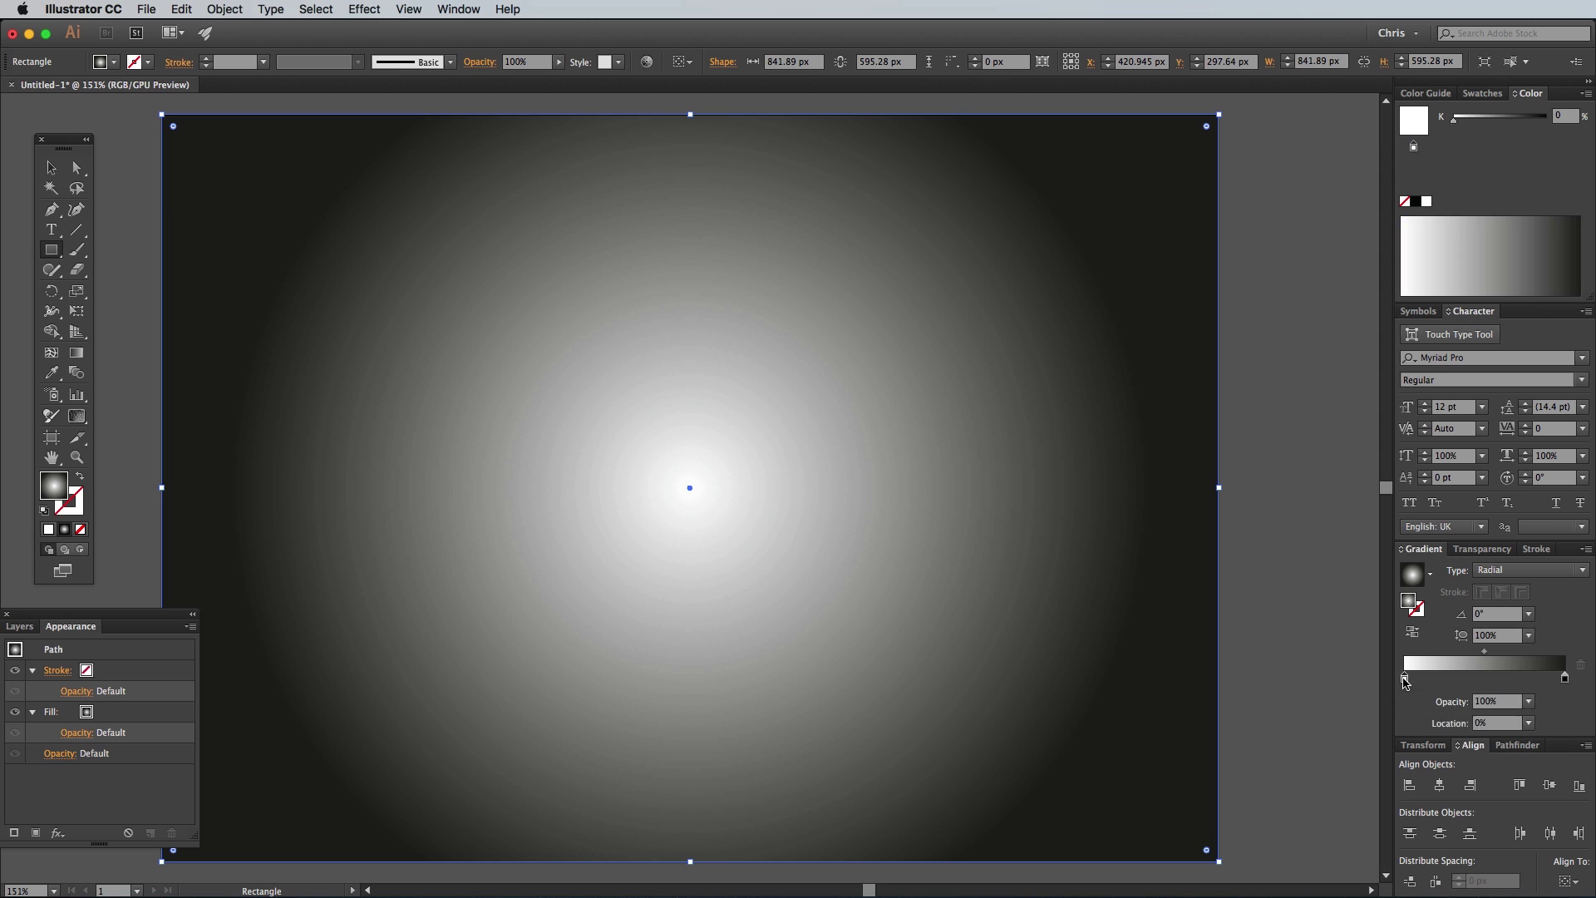
pyautogui.click(1349, 766)
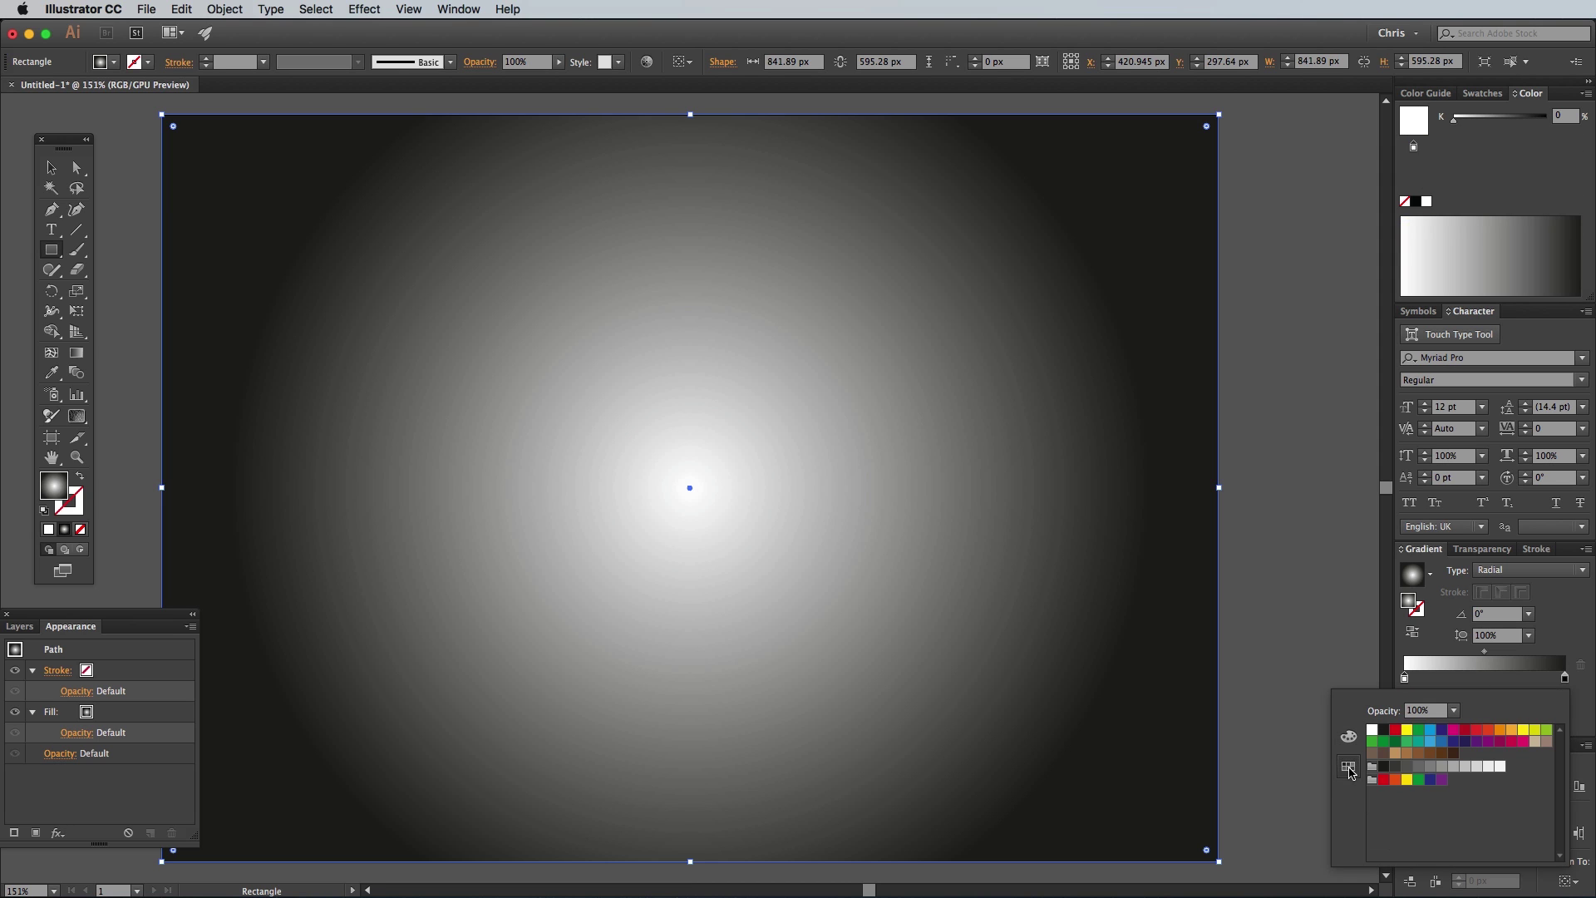
pyautogui.click(1395, 730)
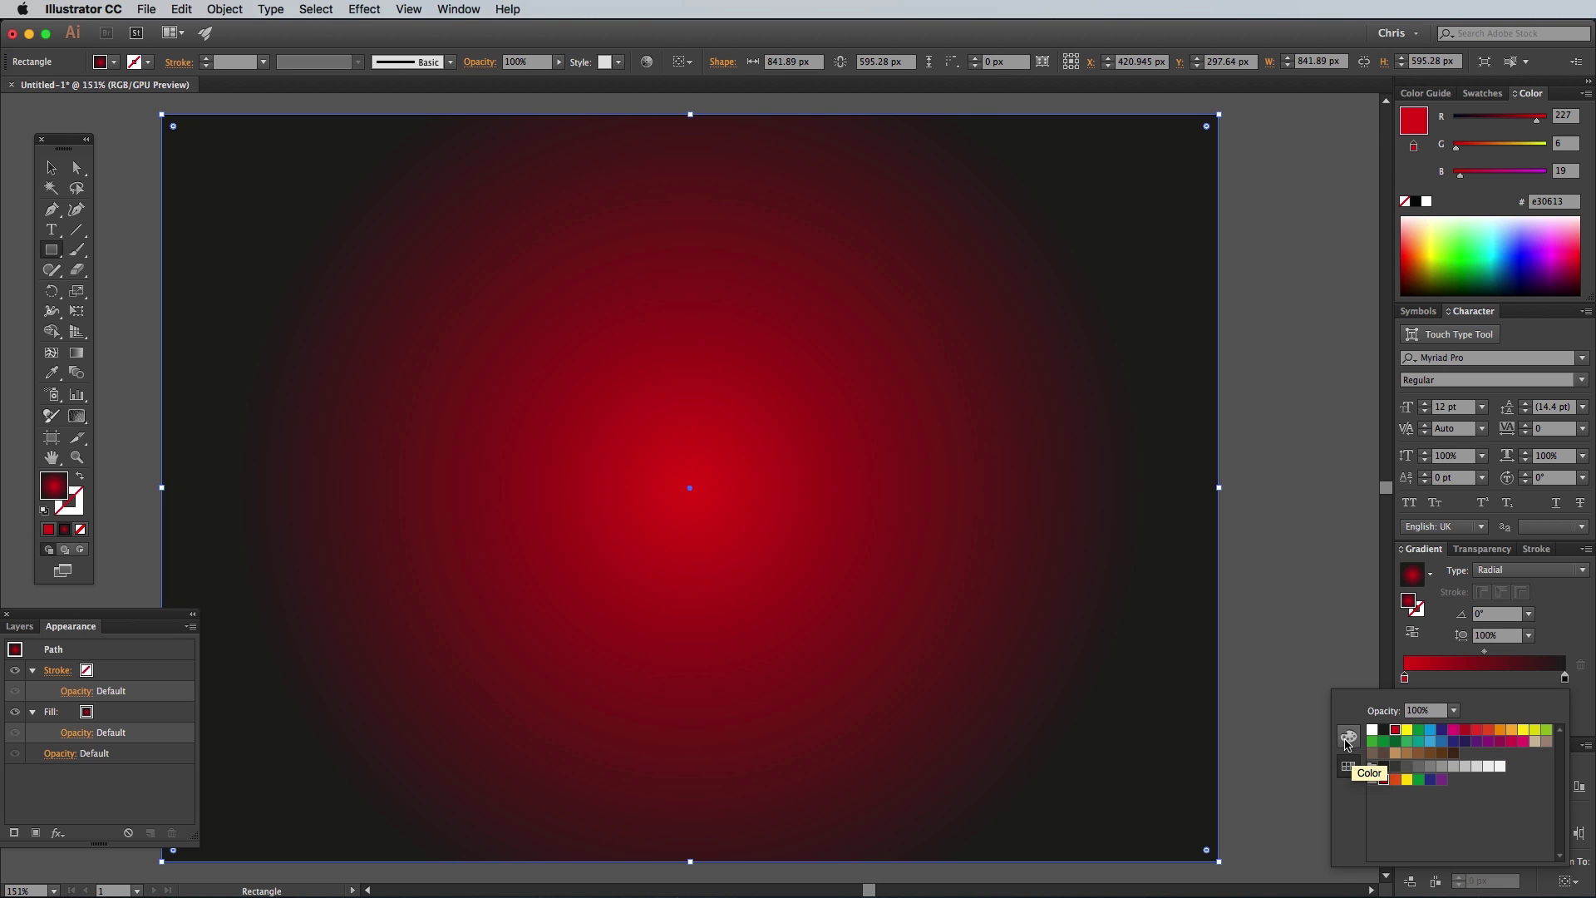
pyautogui.click(1349, 737)
pyautogui.click(1536, 738)
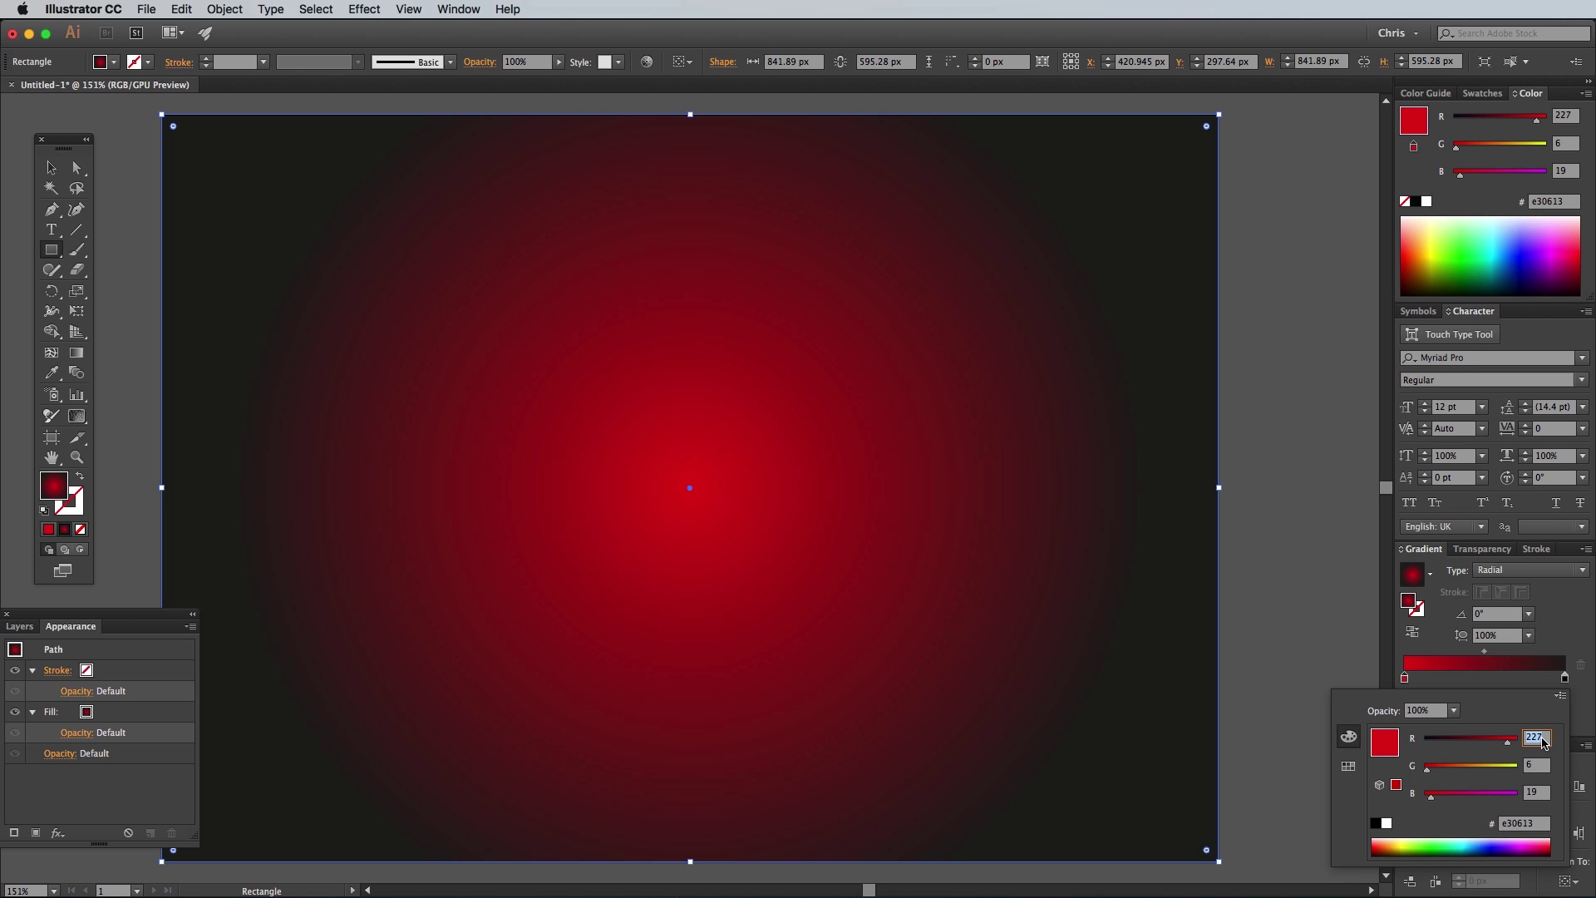
pyautogui.write('255')
pyautogui.press('Tab')
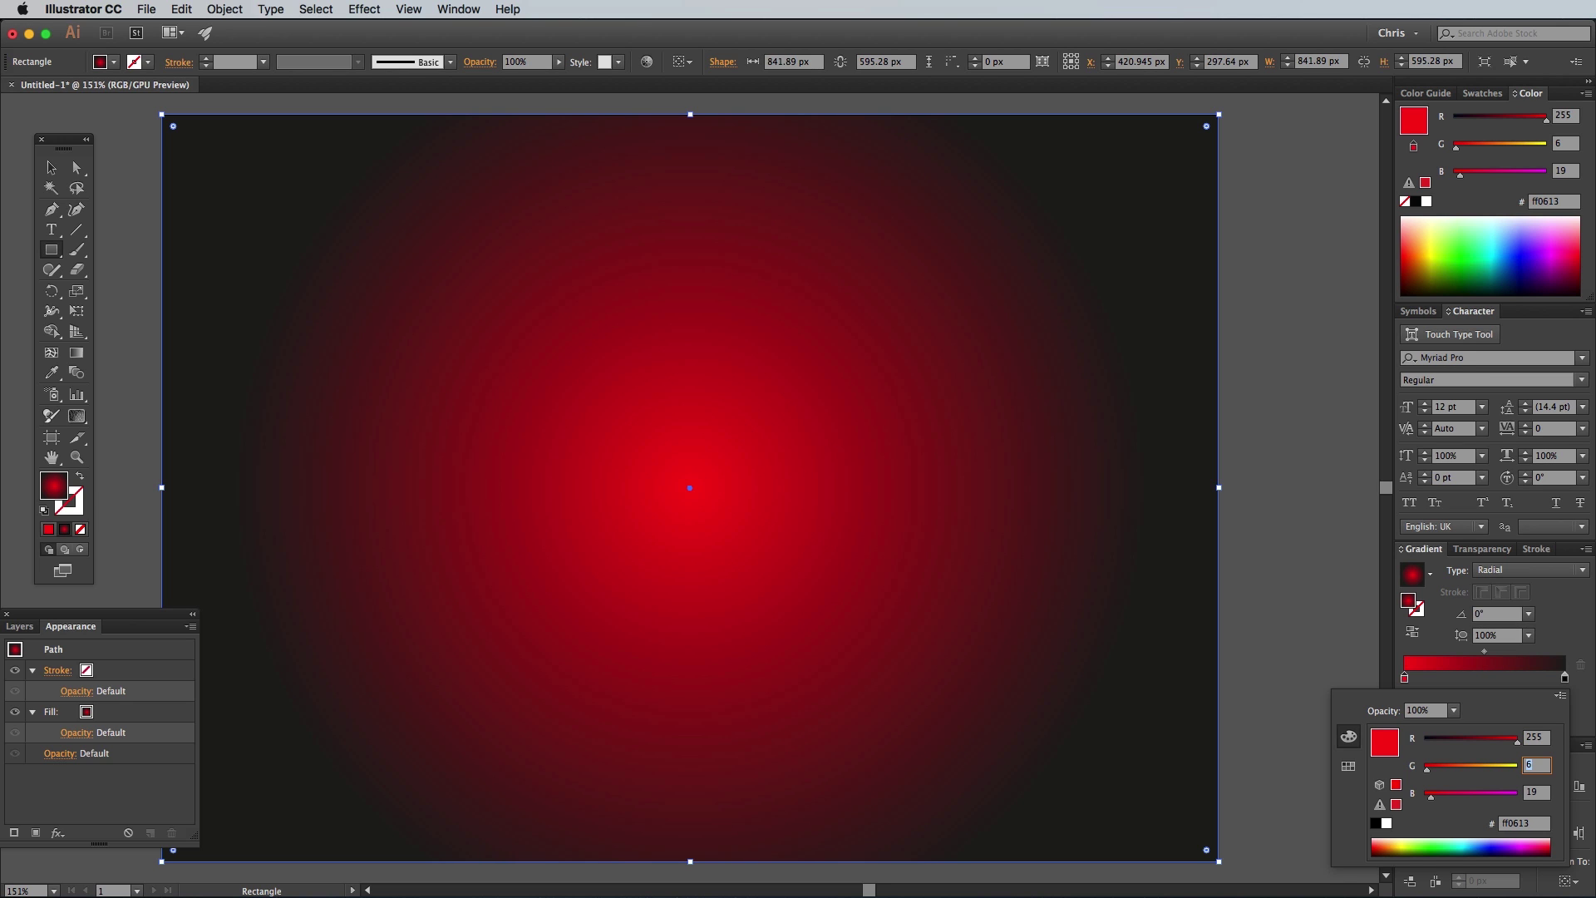
pyautogui.write('214')
pyautogui.press('Tab')
pyautogui.write('2')
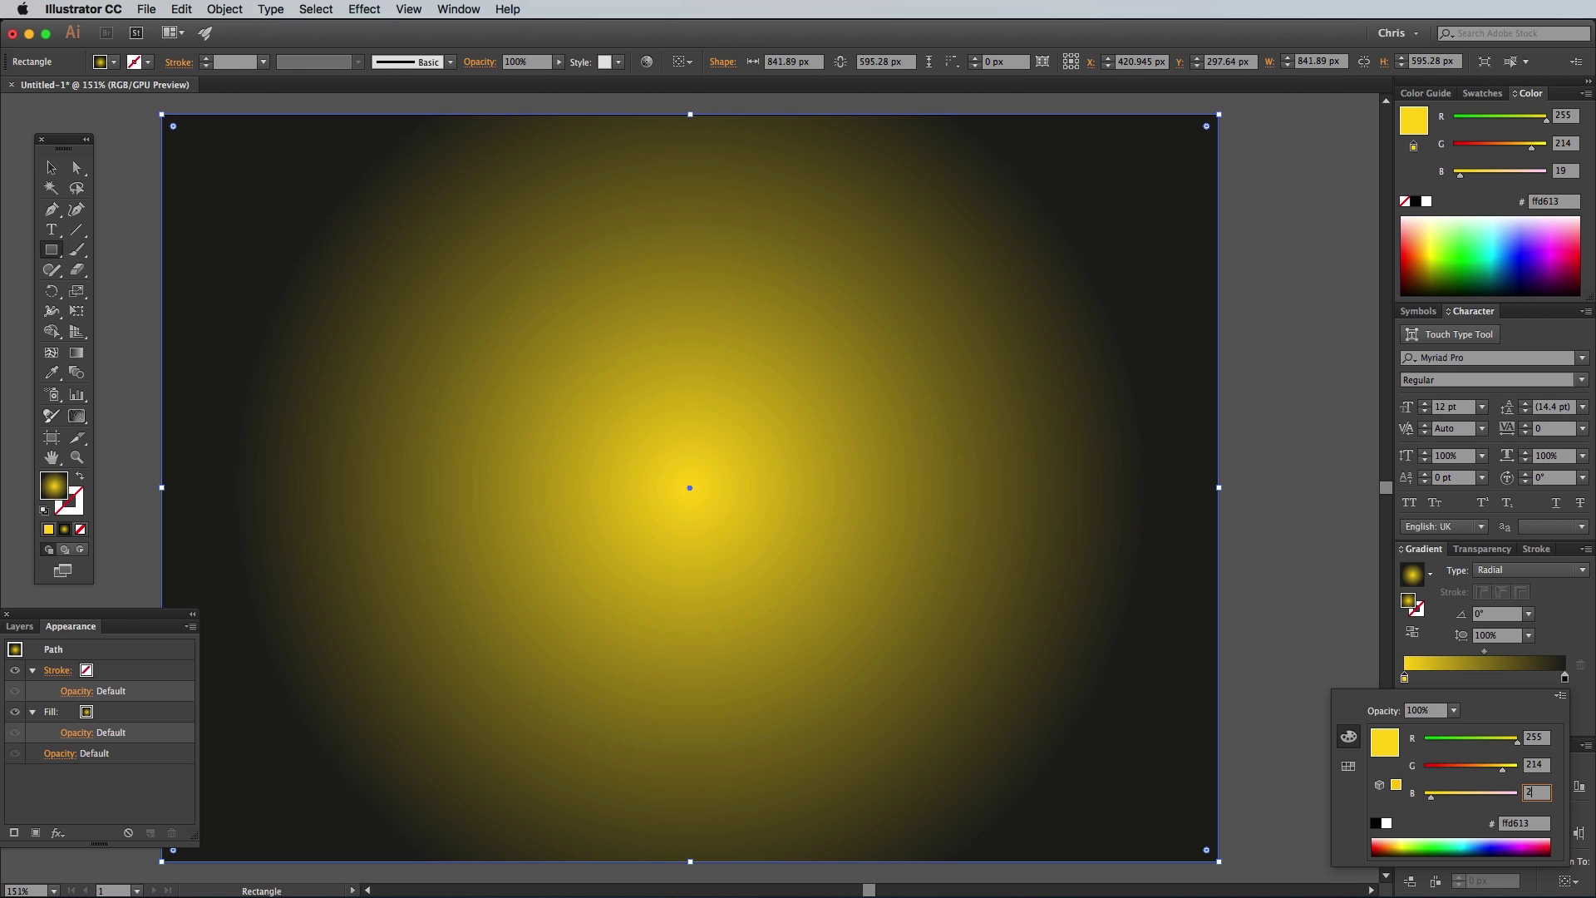
pyautogui.press('Tab')
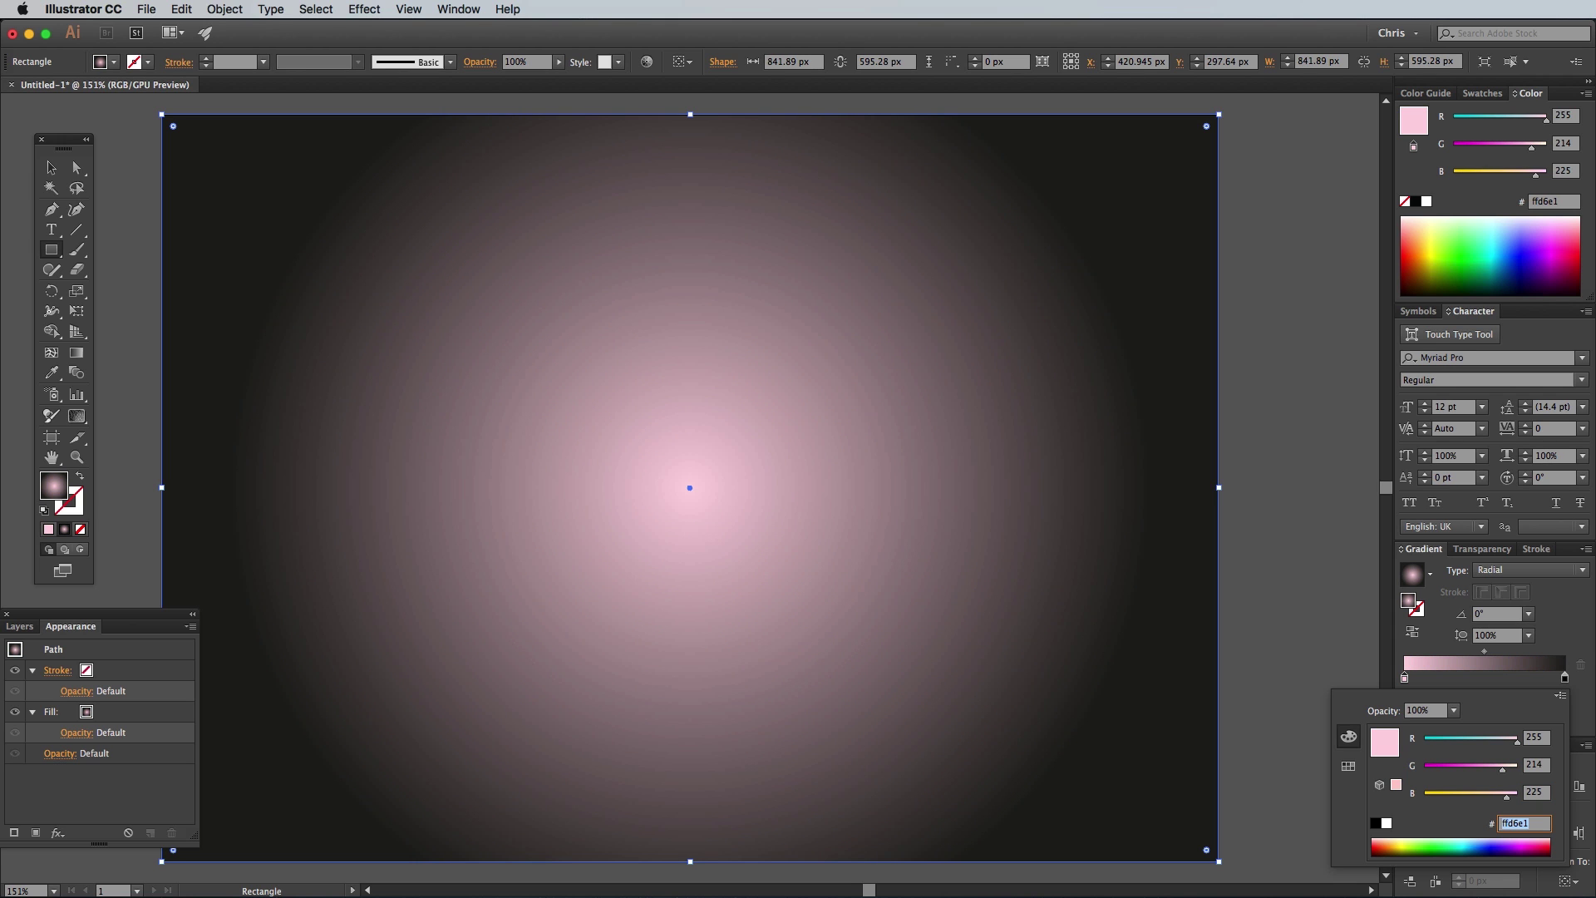
# Set the outer gradient stop to magenta, RGB 213, 50, 232
pyautogui.doubleClick(1564, 677)
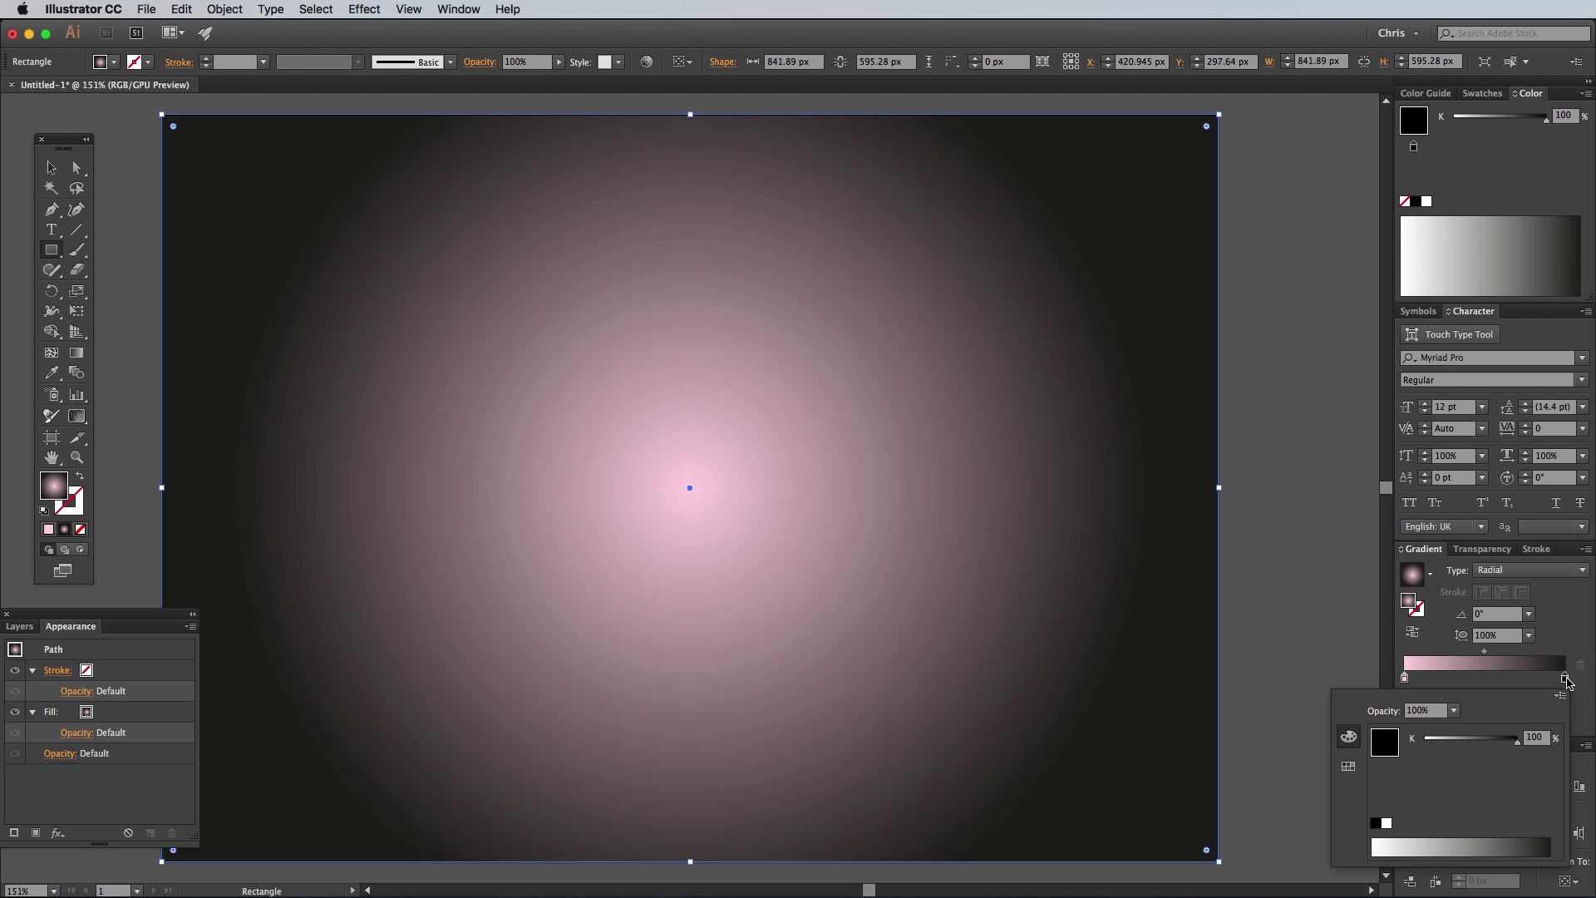
pyautogui.click(1348, 766)
pyautogui.click(1463, 770)
pyautogui.click(1349, 737)
pyautogui.click(1538, 740)
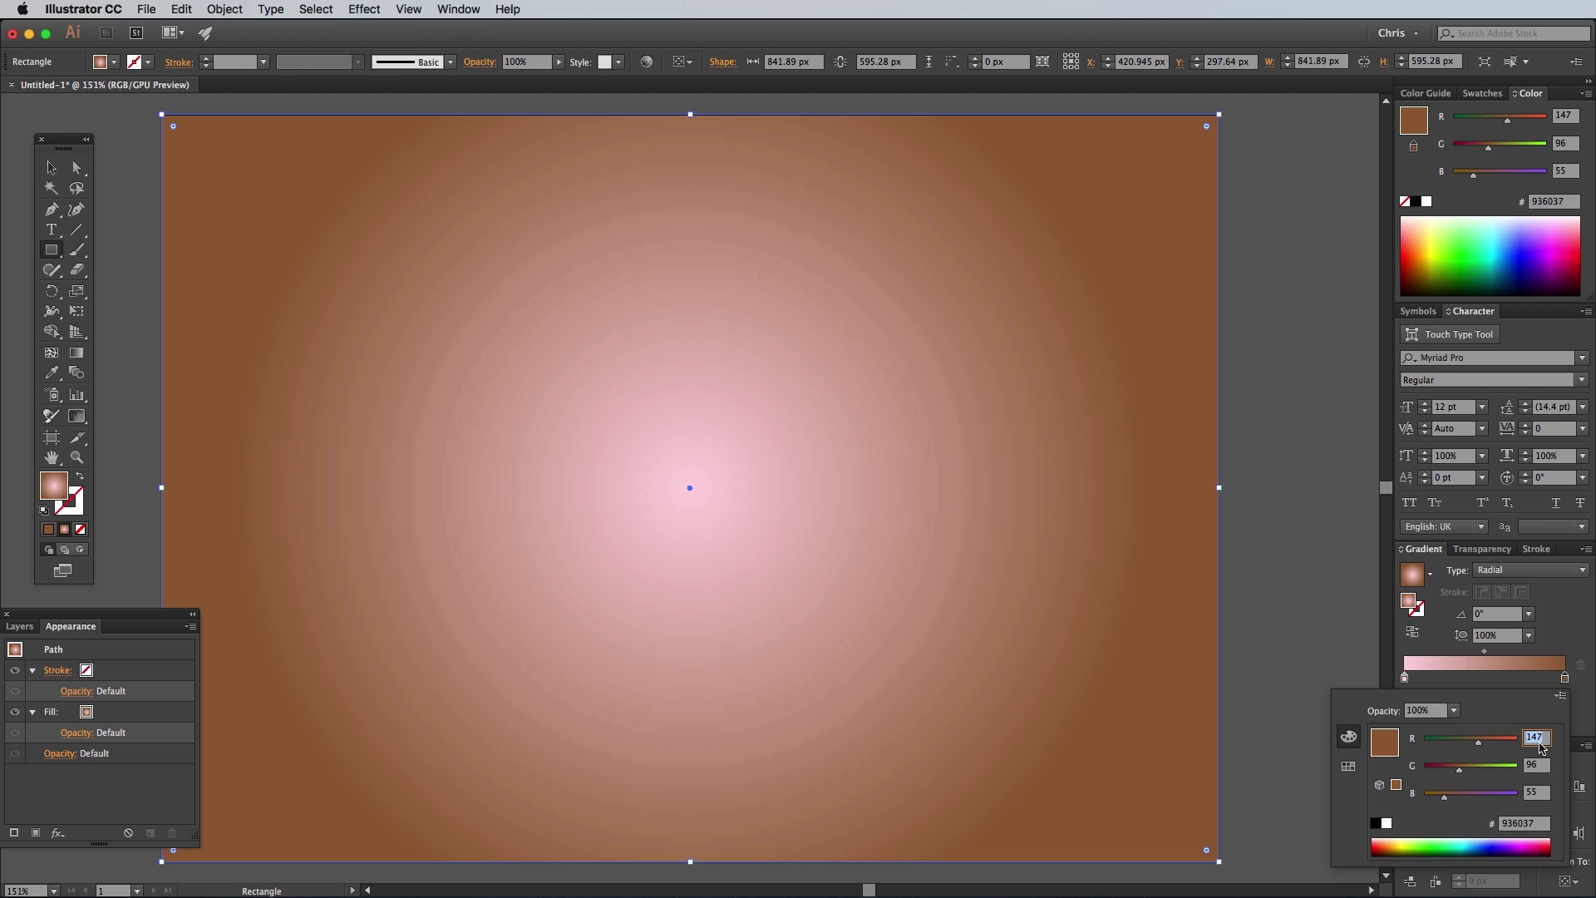
pyautogui.write('213')
pyautogui.press('Tab')
pyautogui.write('50')
pyautogui.press('Tab')
pyautogui.write('232')
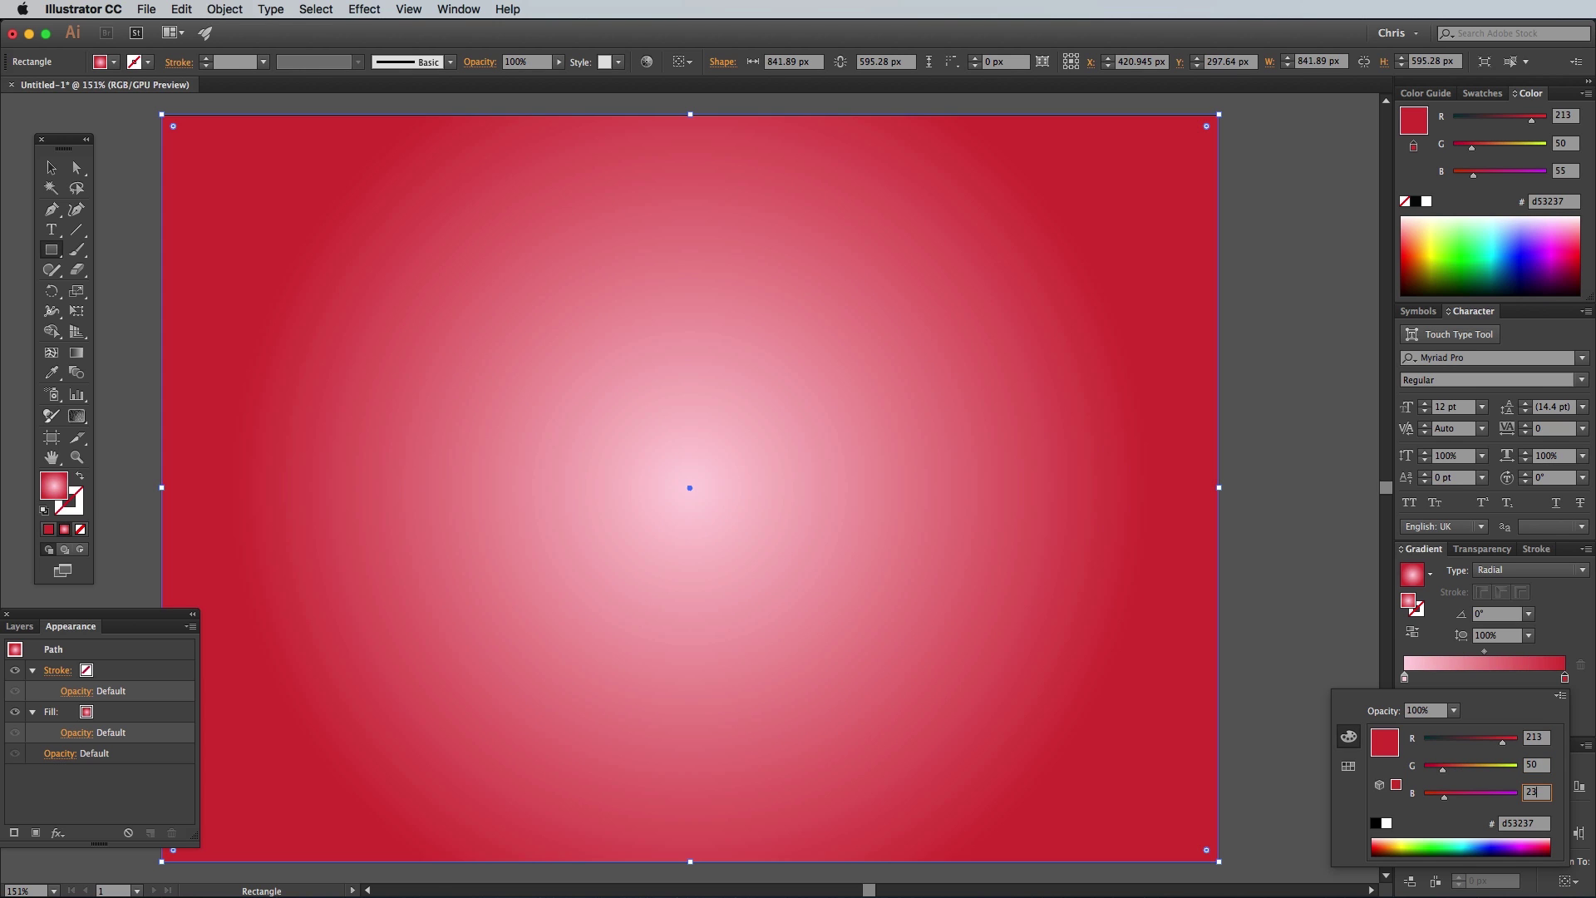
pyautogui.press('Tab')
pyautogui.press('Return')
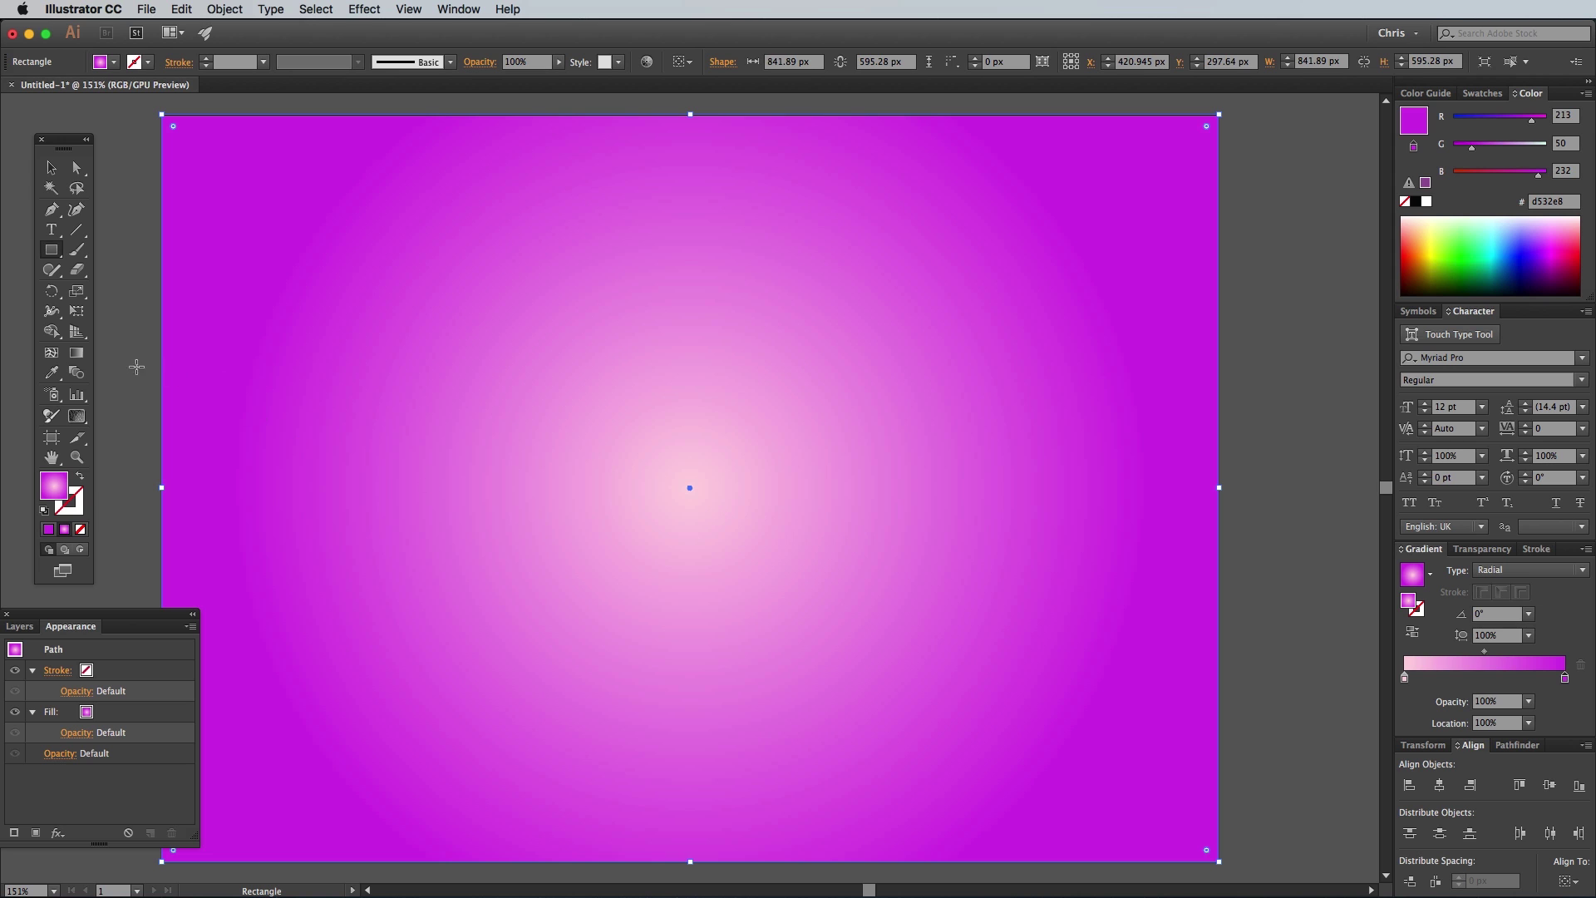
# Stretch the radial gradient out to the artboard edge, then lock the background rectangle
pyautogui.click(76, 352)
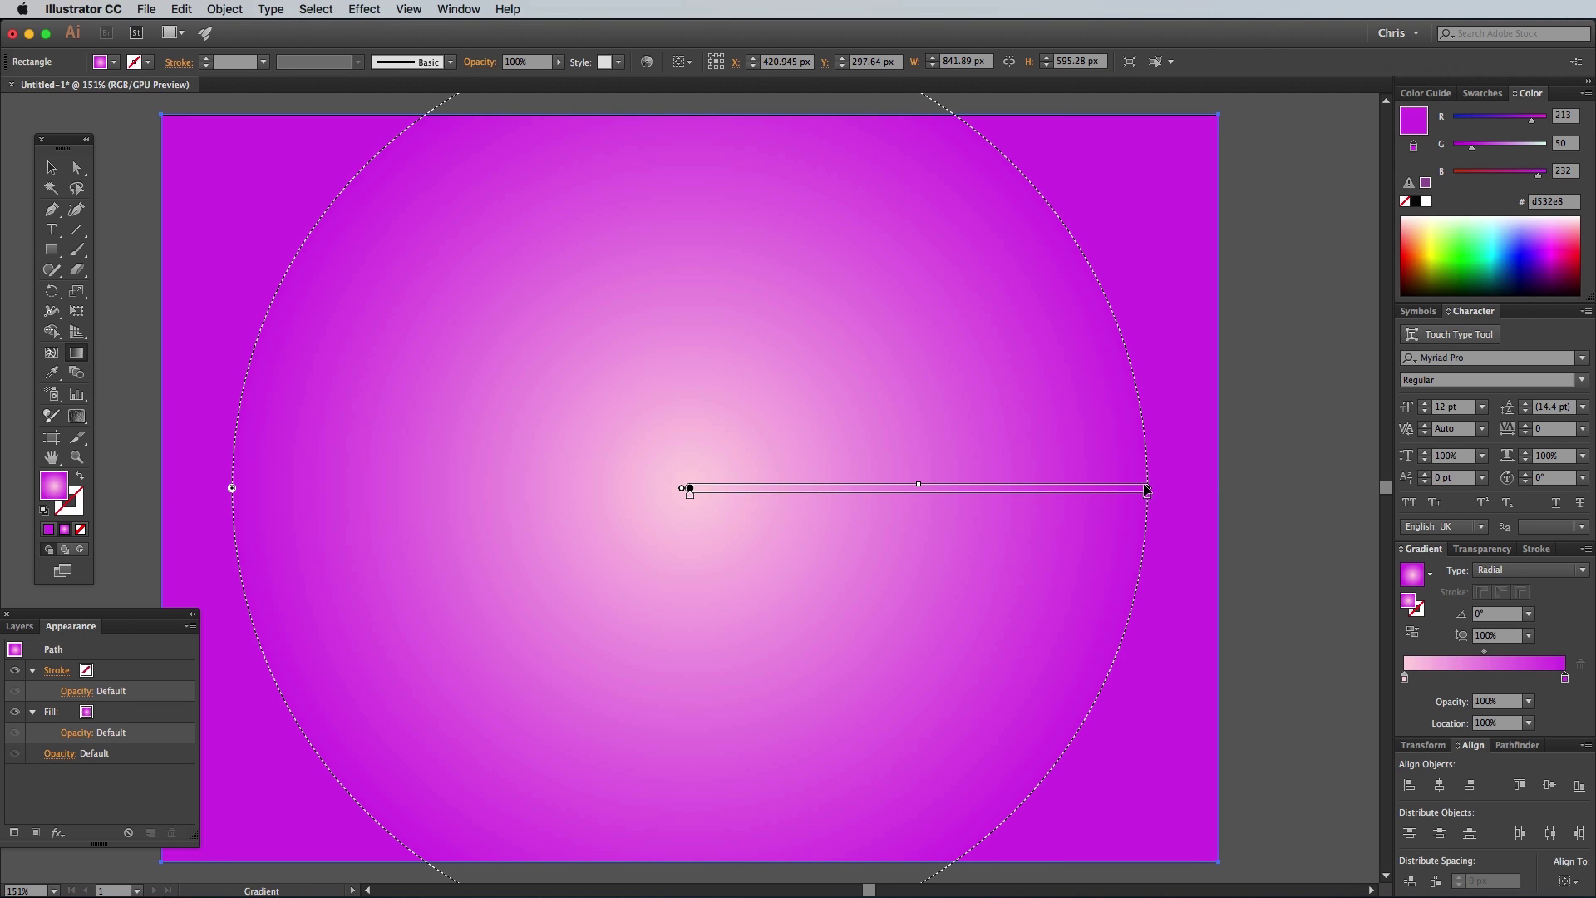
pyautogui.moveTo(1146, 489); pyautogui.dragTo(1220, 499)
pyautogui.click(50, 167)
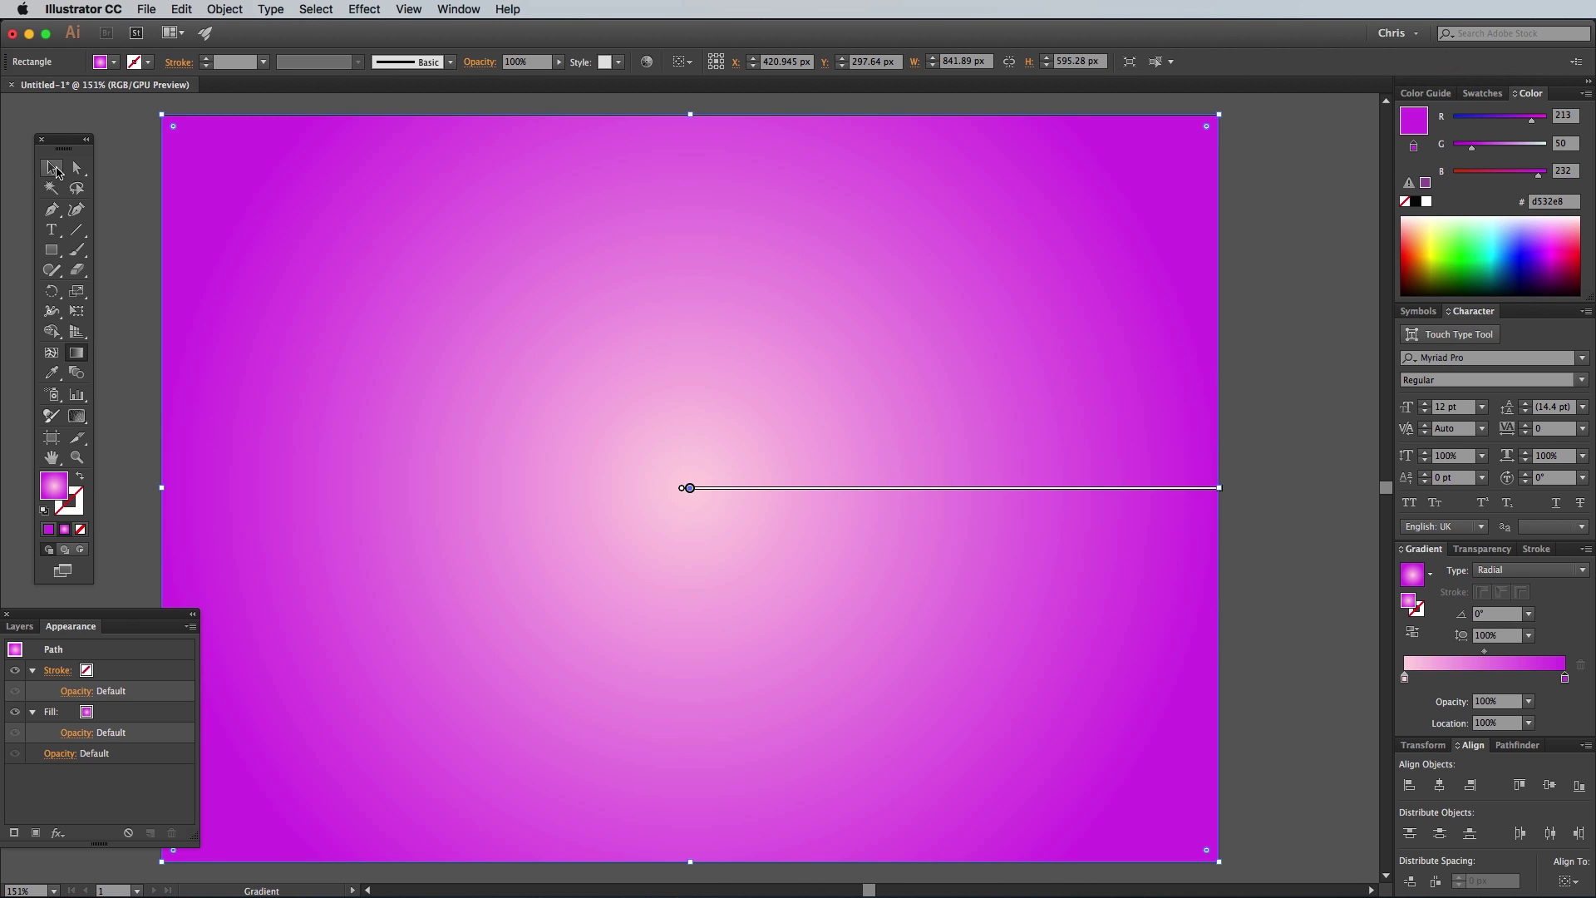
pyautogui.click(225, 9)
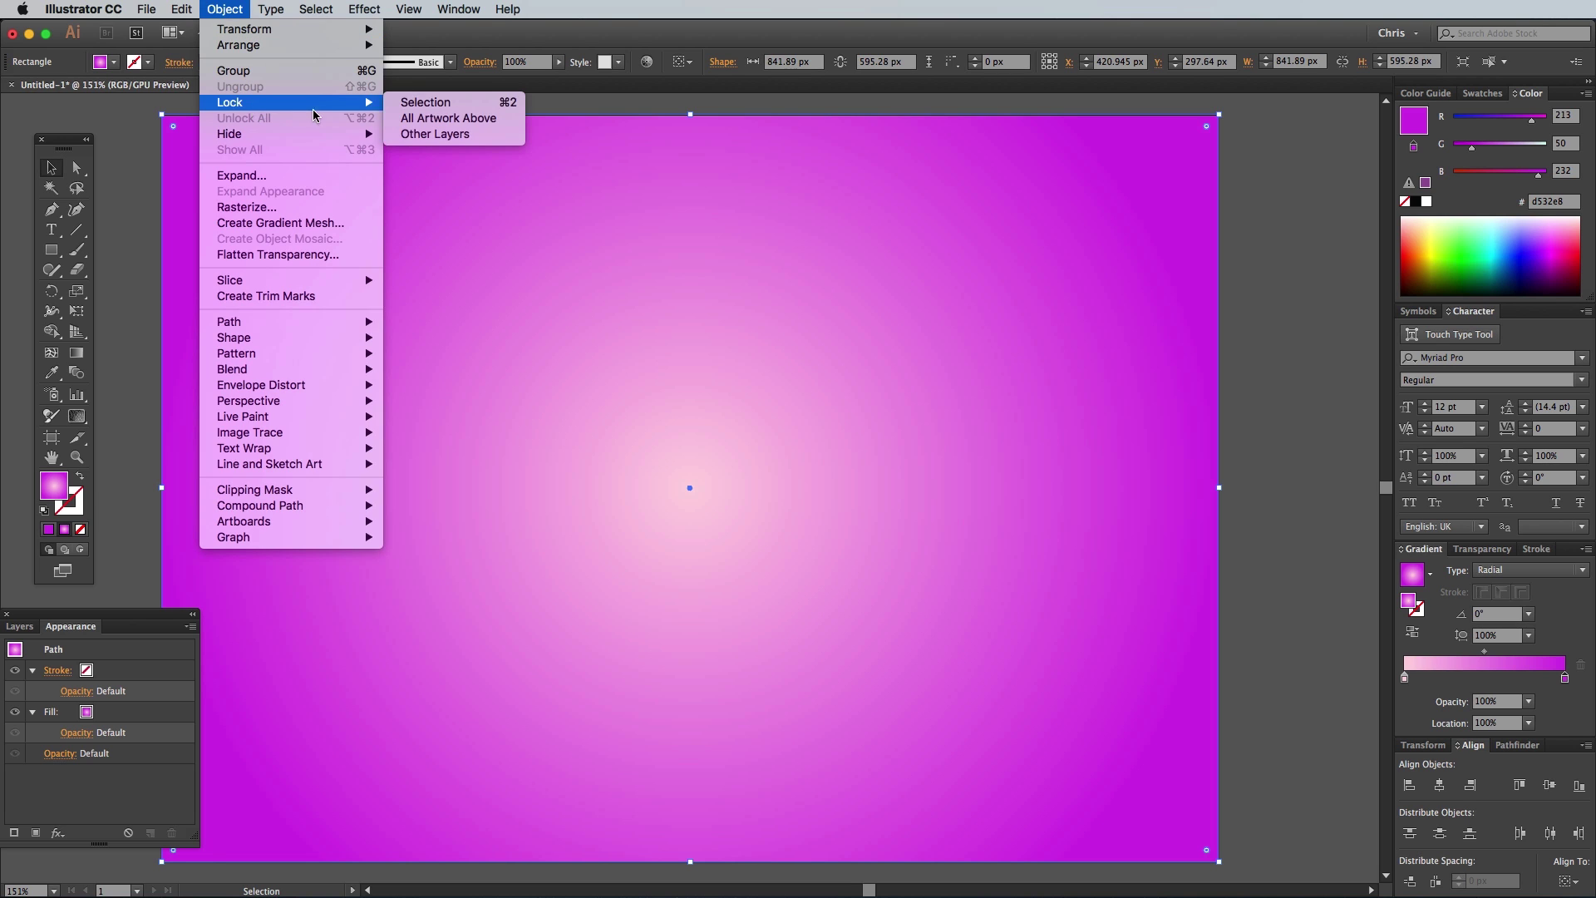
pyautogui.moveTo(367, 103)
pyautogui.click(420, 103)
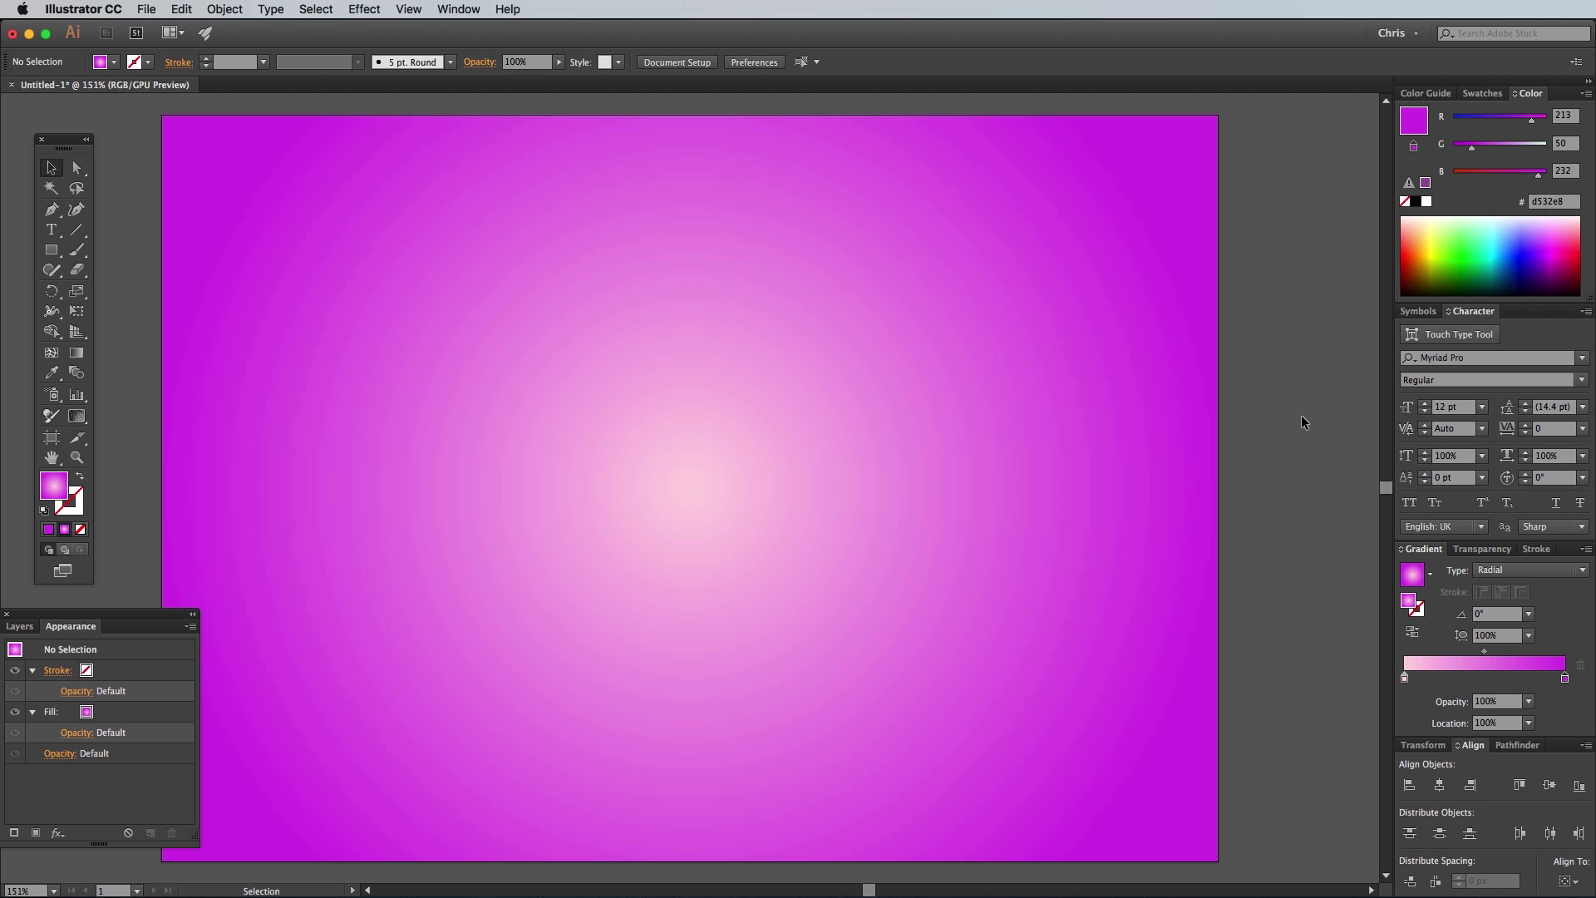
# Draw a 245.033 px circle in the middle of the artboard
pyautogui.hscroll(-2, 735, 424)
pyautogui.click(51, 251)
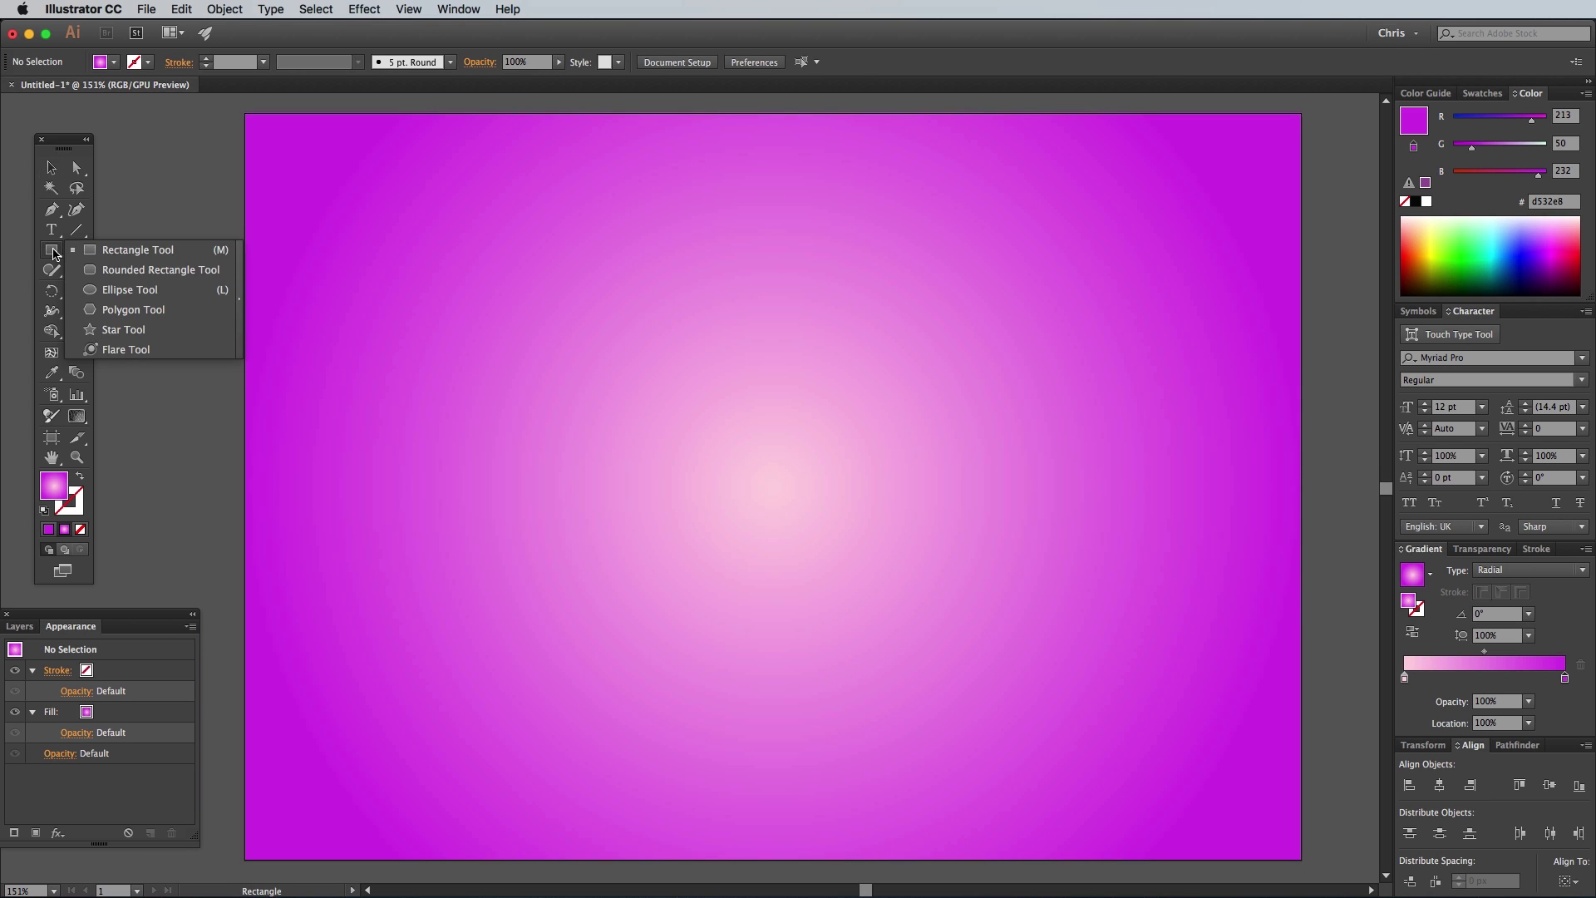
pyautogui.click(126, 289)
pyautogui.moveTo(616, 310); pyautogui.dragTo(930, 585)
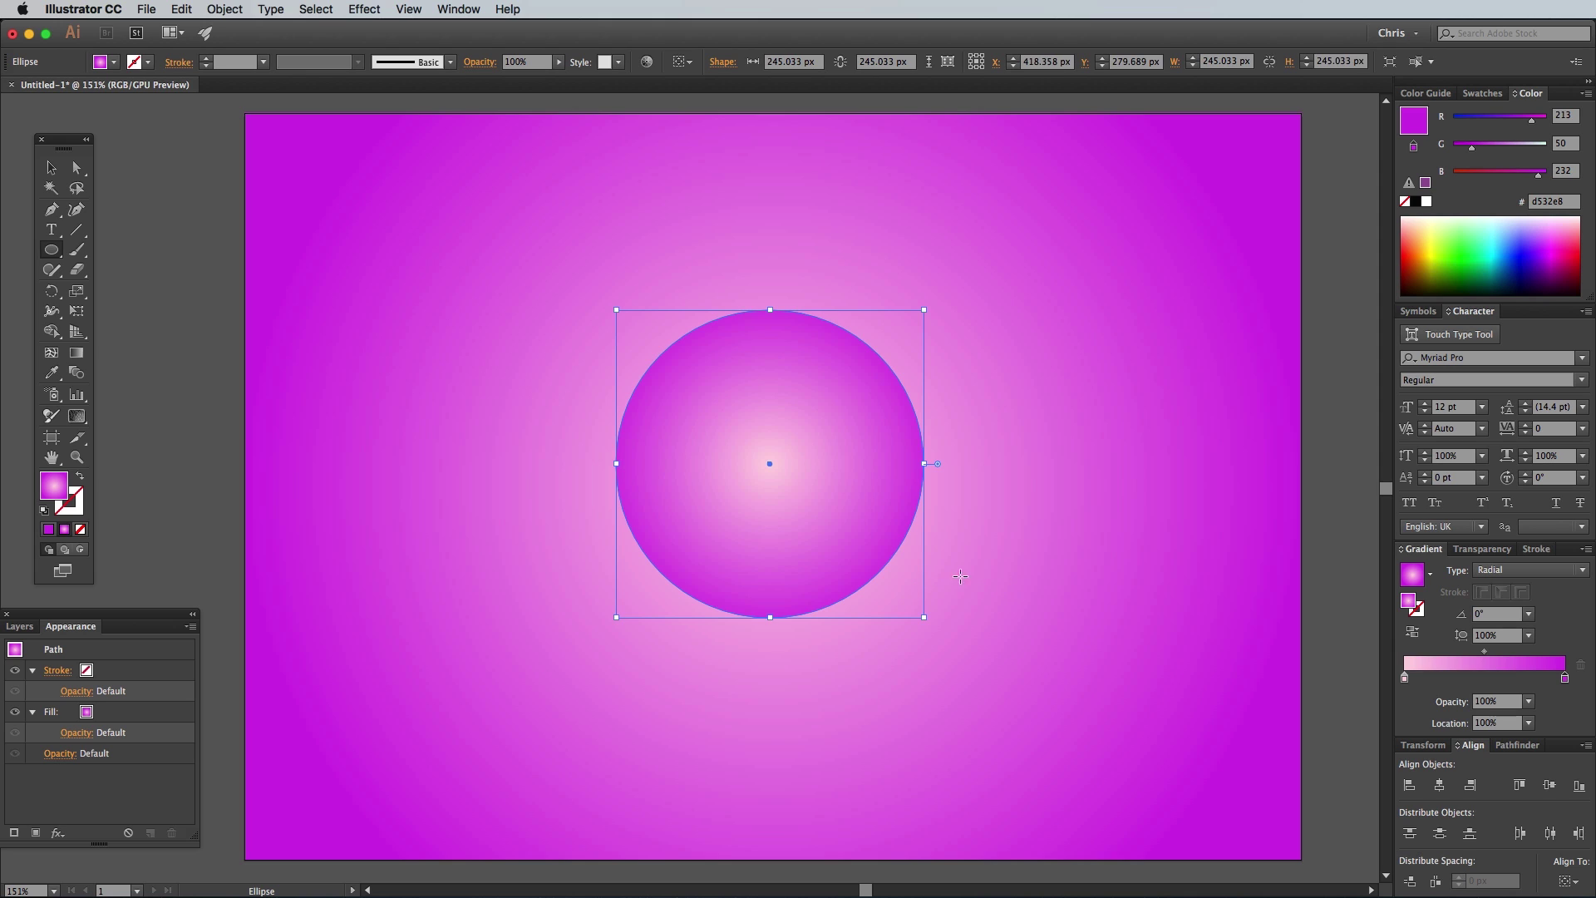
# Set the circle's inner gradient stop to white, RGB 255, 255, 255
pyautogui.doubleClick(1405, 677)
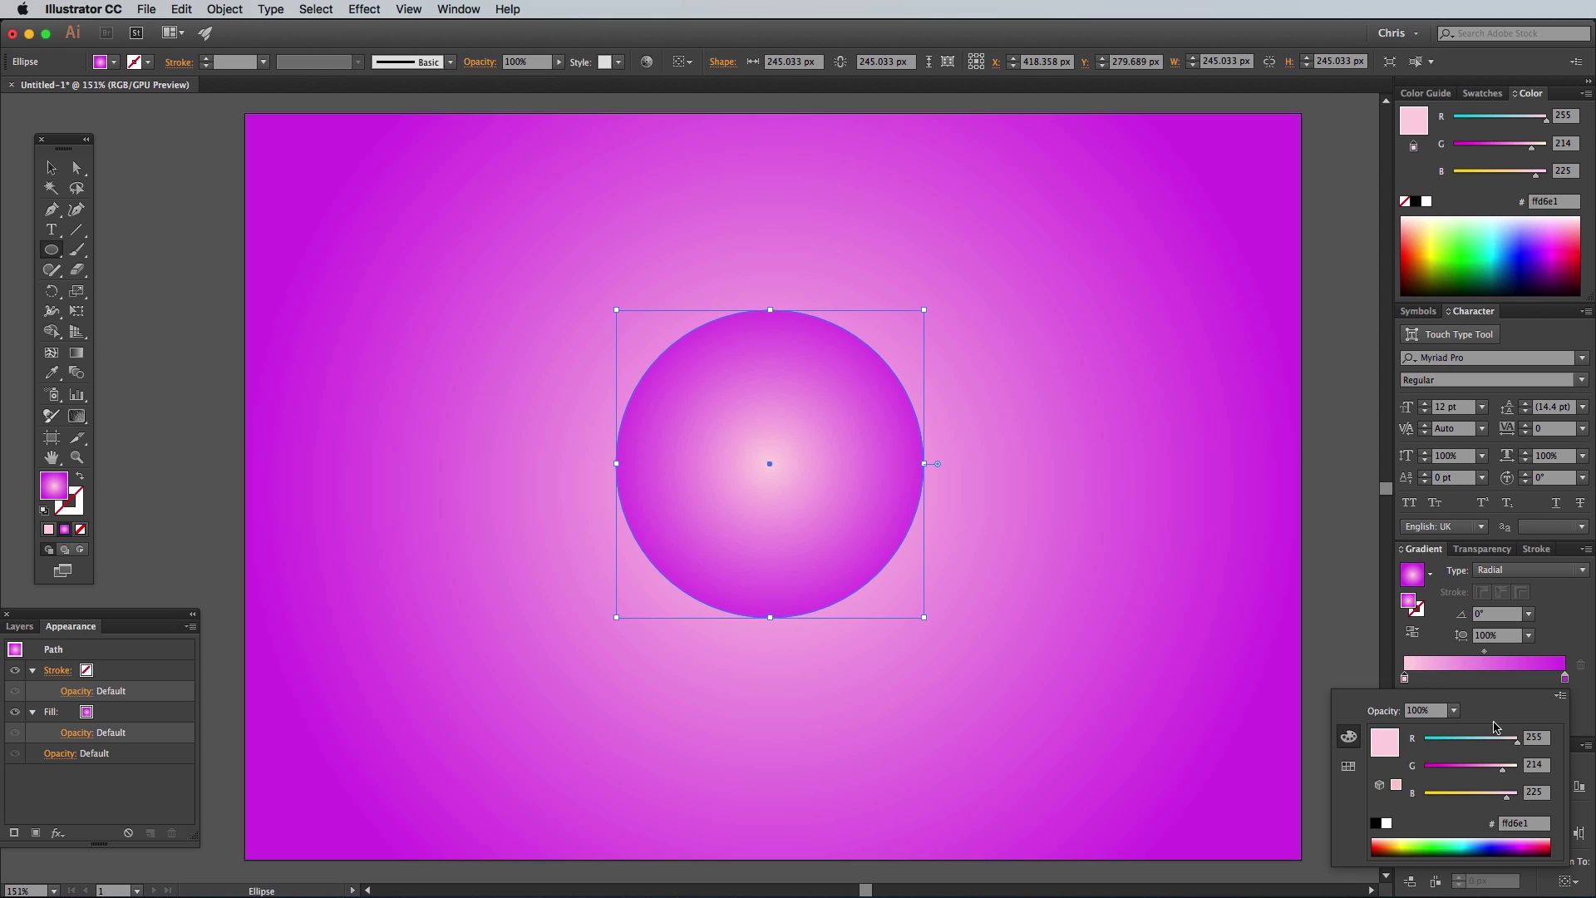
pyautogui.write('255')
pyautogui.press('Tab')
pyautogui.write('255')
pyautogui.press('Tab')
pyautogui.write('255')
pyautogui.press('Return')
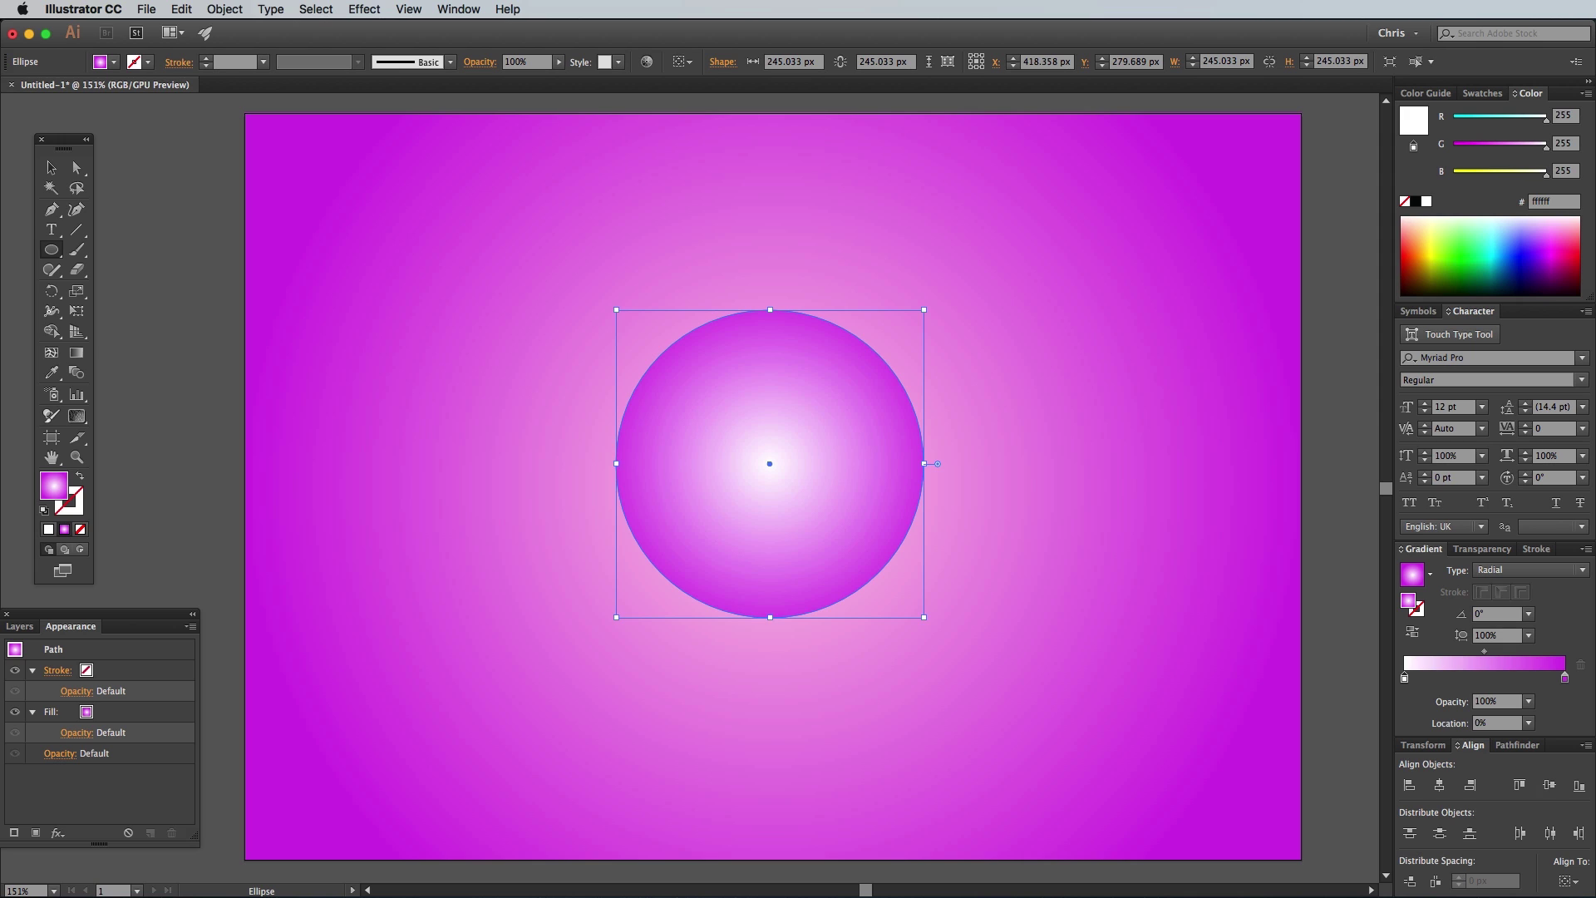
# Set the circle's outer gradient stop to light grey, RGB 200, 200, 200
pyautogui.doubleClick(1565, 678)
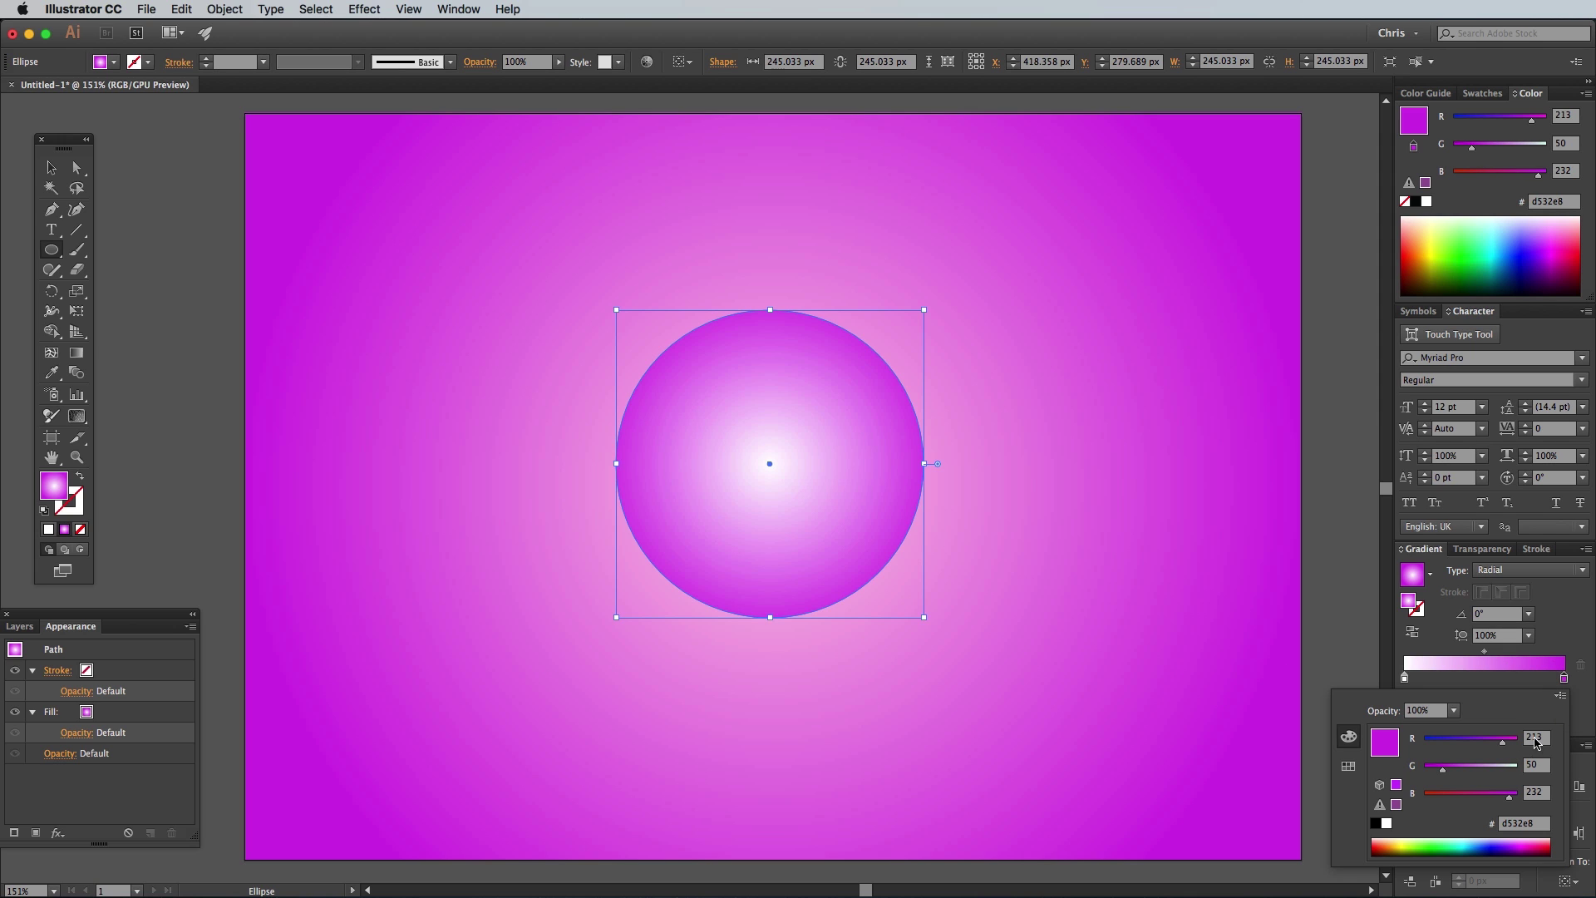
pyautogui.write('200')
pyautogui.press('Tab')
pyautogui.write('200')
pyautogui.press('Tab')
pyautogui.write('2')
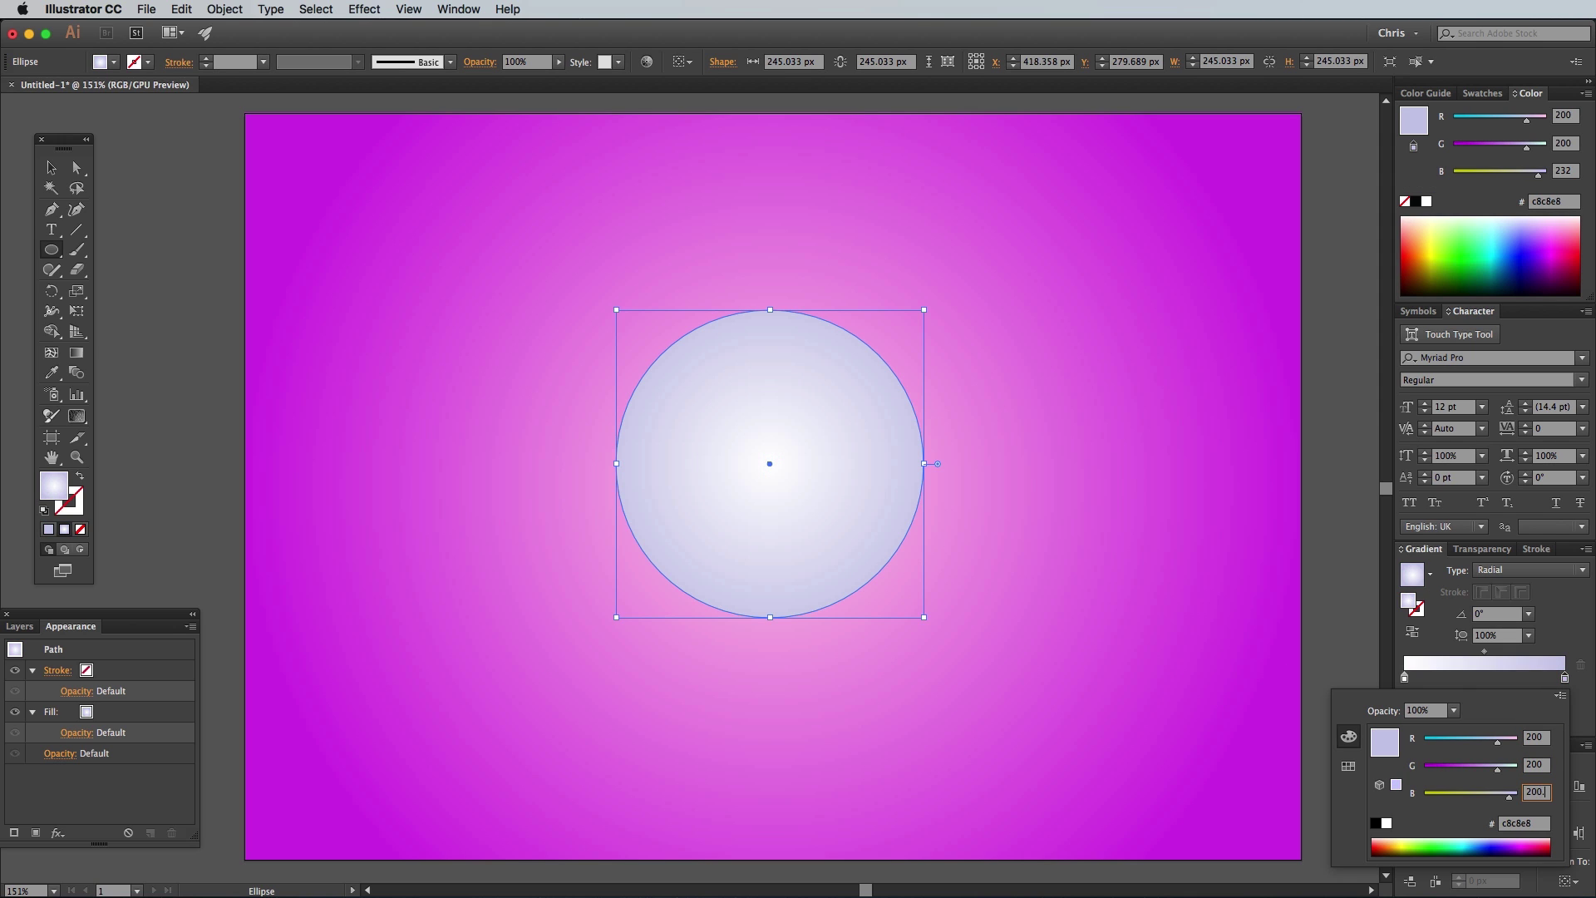
pyautogui.write('00')
pyautogui.press('Return')
# Shift the circle's gradient midpoint outward and sample the background pink for its stroke
pyautogui.press('g')
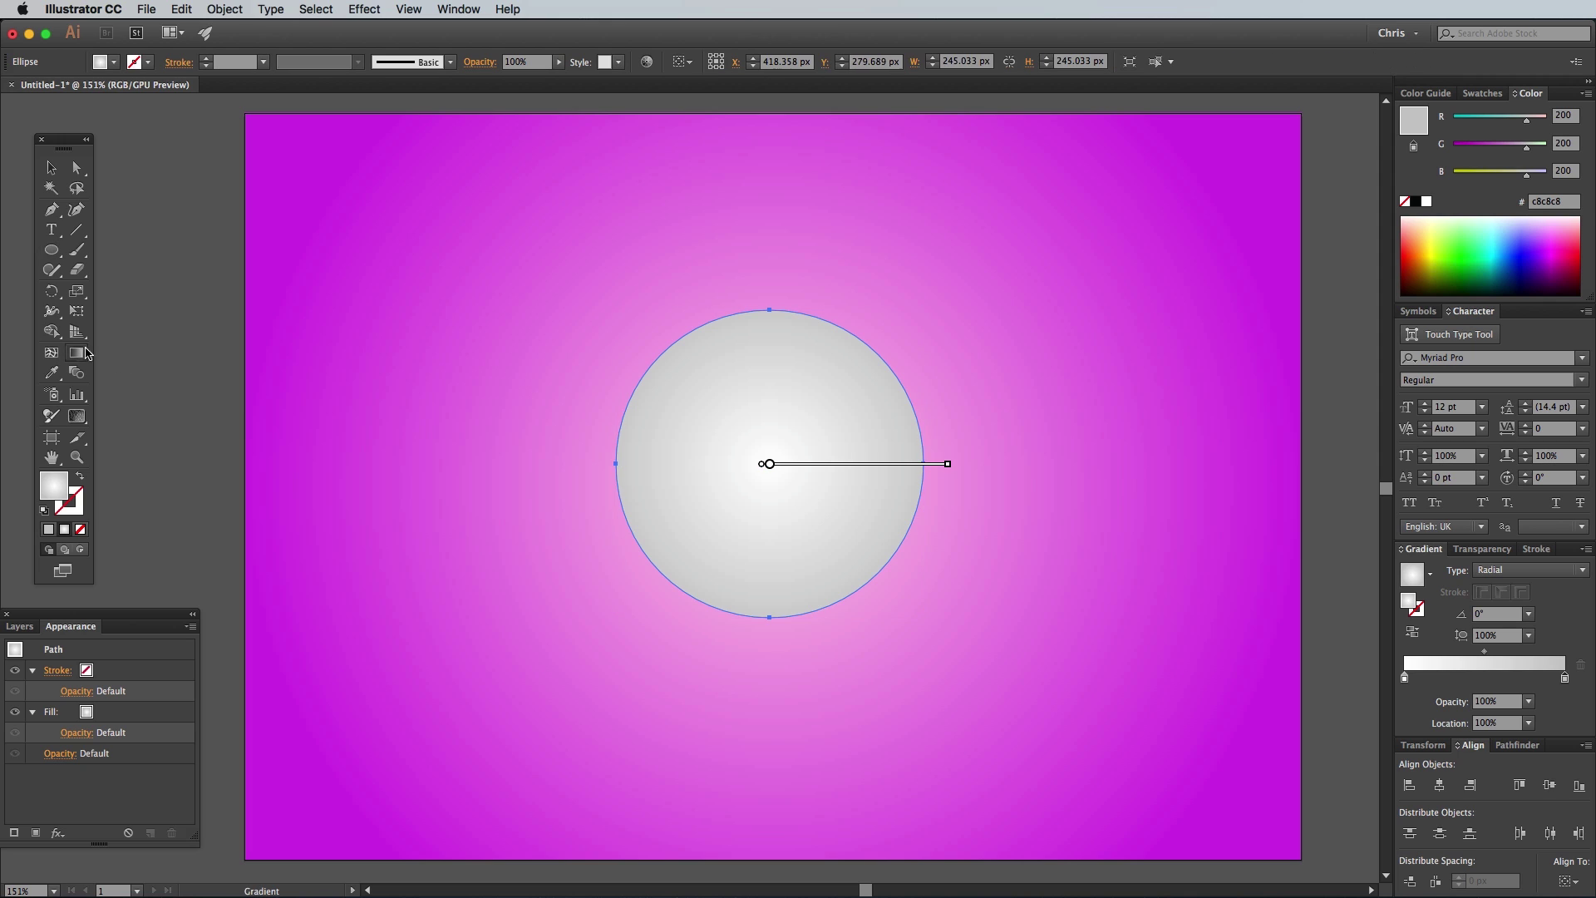
pyautogui.moveTo(859, 463)
pyautogui.mouseDown()
pyautogui.moveTo(929, 463)
pyautogui.moveTo(908, 463)
pyautogui.mouseUp()
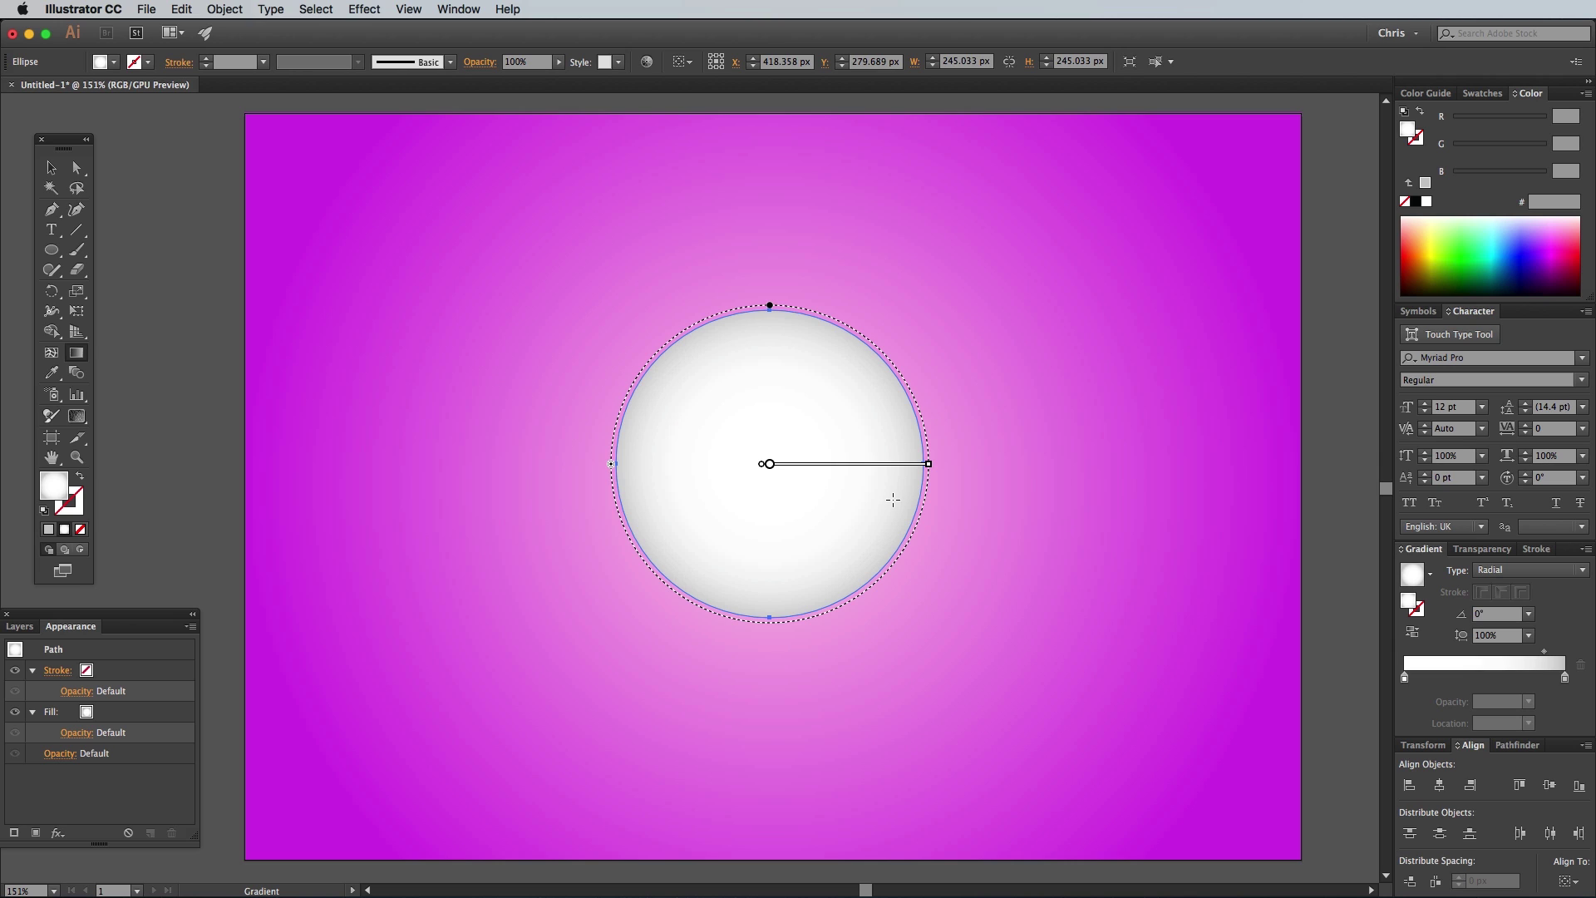
pyautogui.click(80, 514)
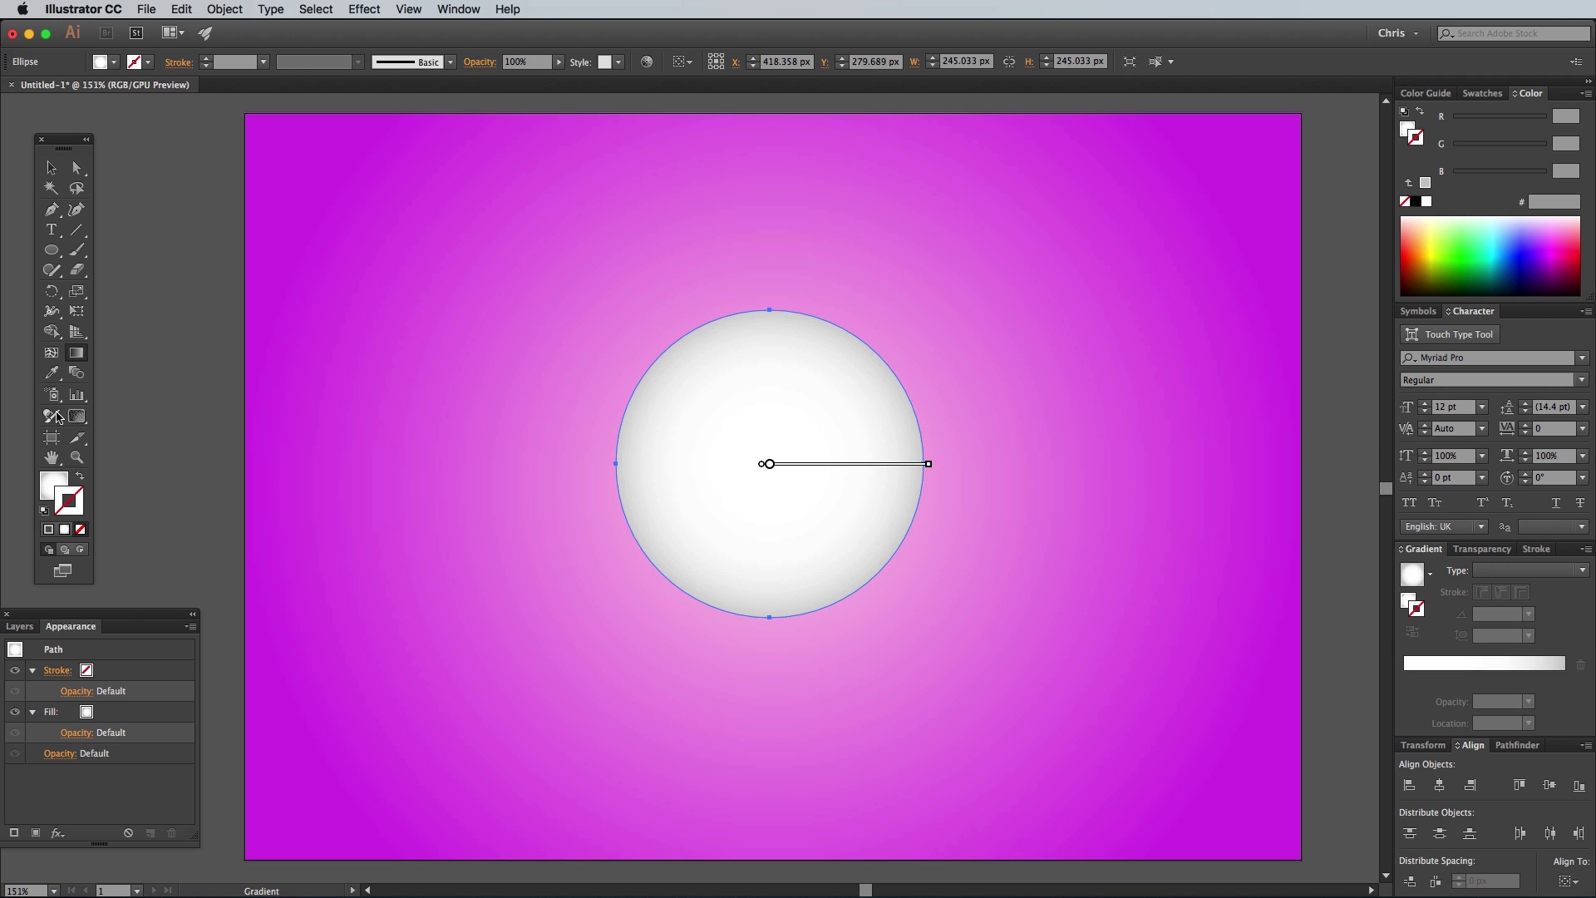
pyautogui.click(51, 372)
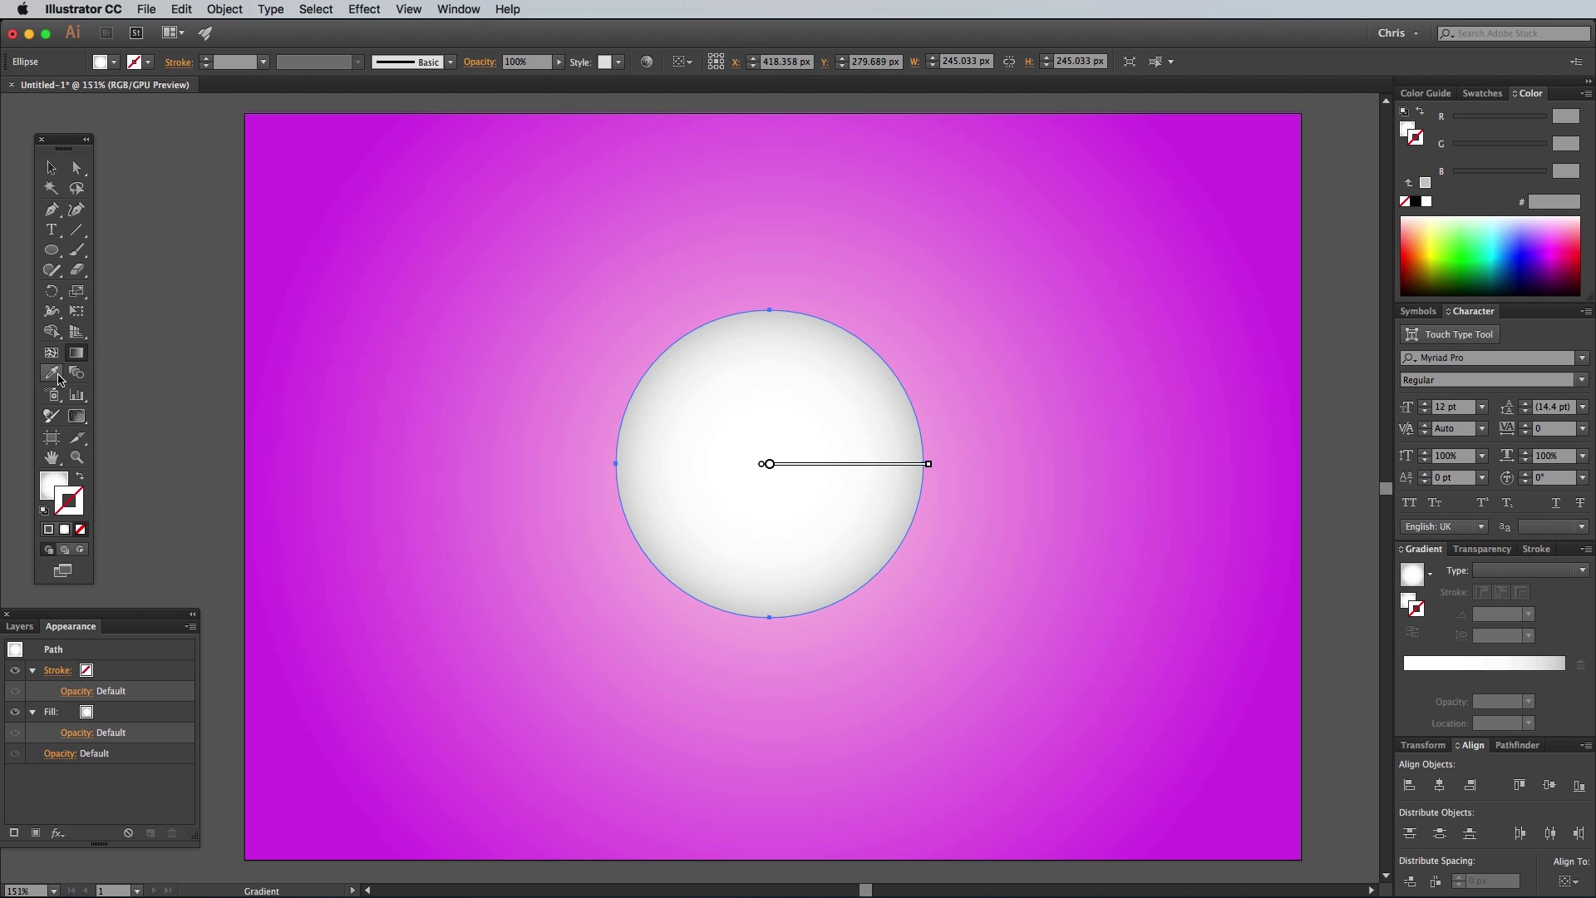
pyautogui.keyDown('shift'); pyautogui.click(468, 266); pyautogui.keyUp('shift')
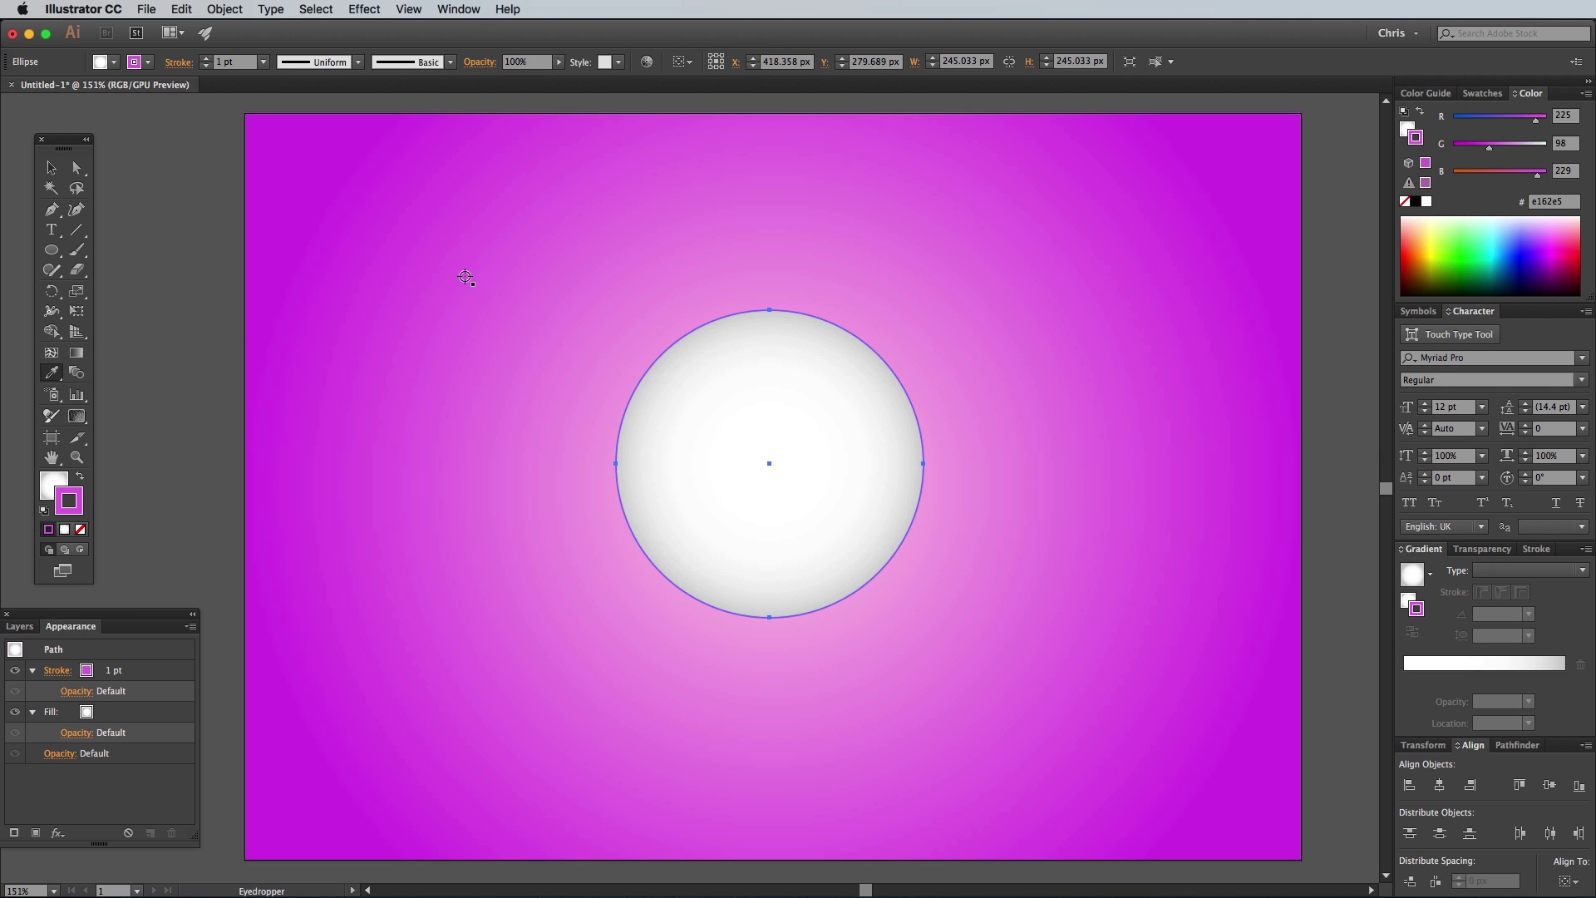
# Set the circle's stroke weight to 5 pt, aligned outside
pyautogui.click(1535, 550)
pyautogui.click(1463, 624)
pyautogui.click(1462, 624)
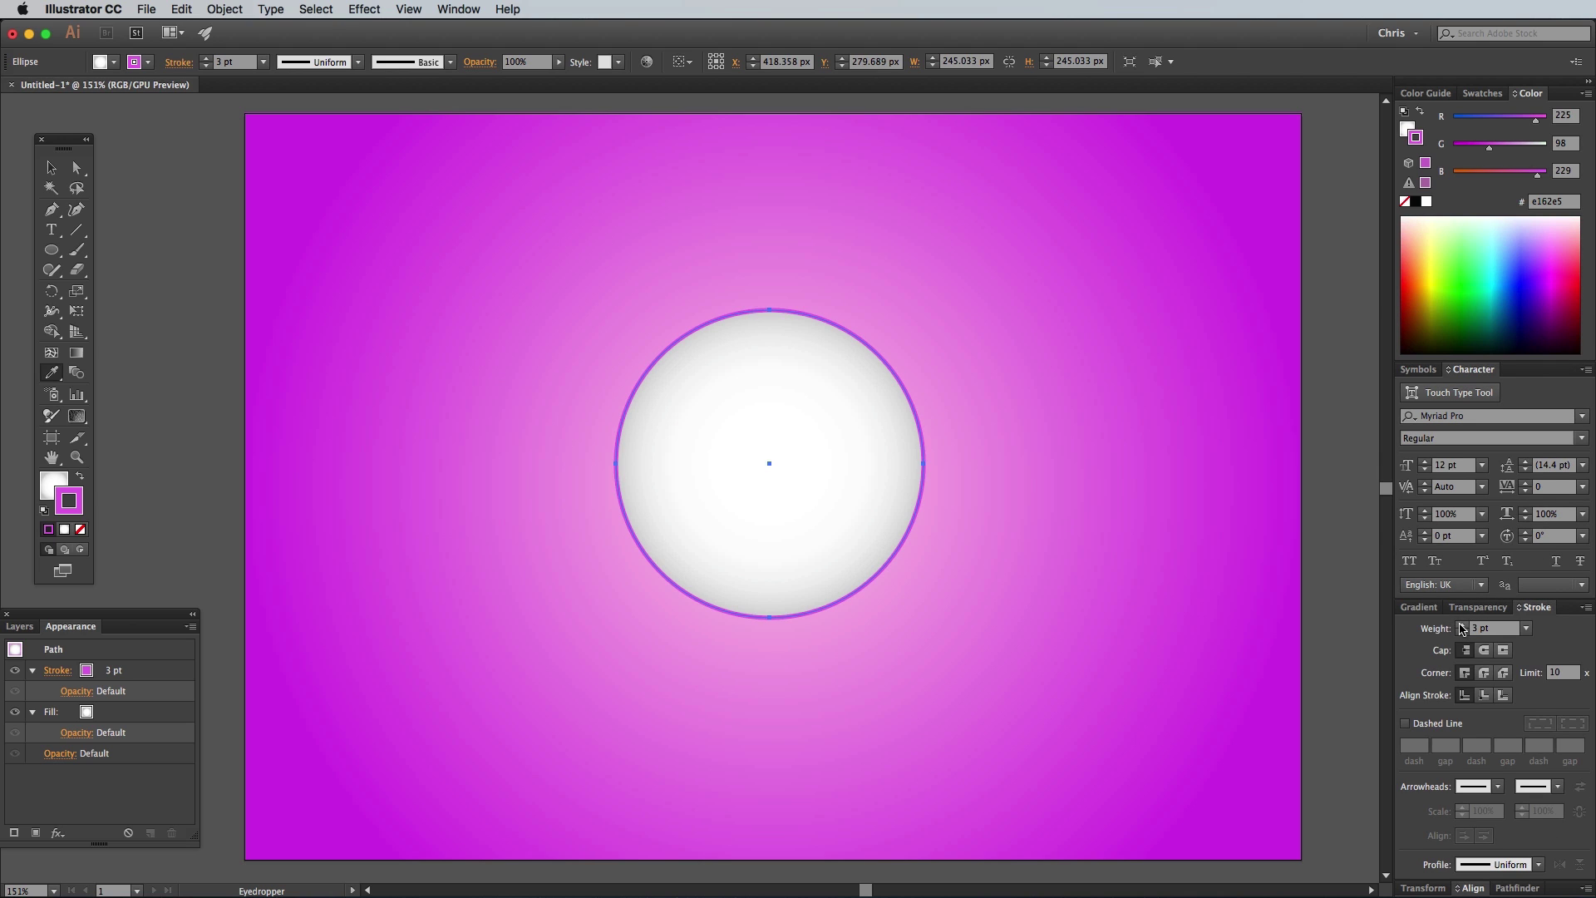
pyautogui.click(1463, 624)
pyautogui.click(1463, 624)
pyautogui.click(1503, 695)
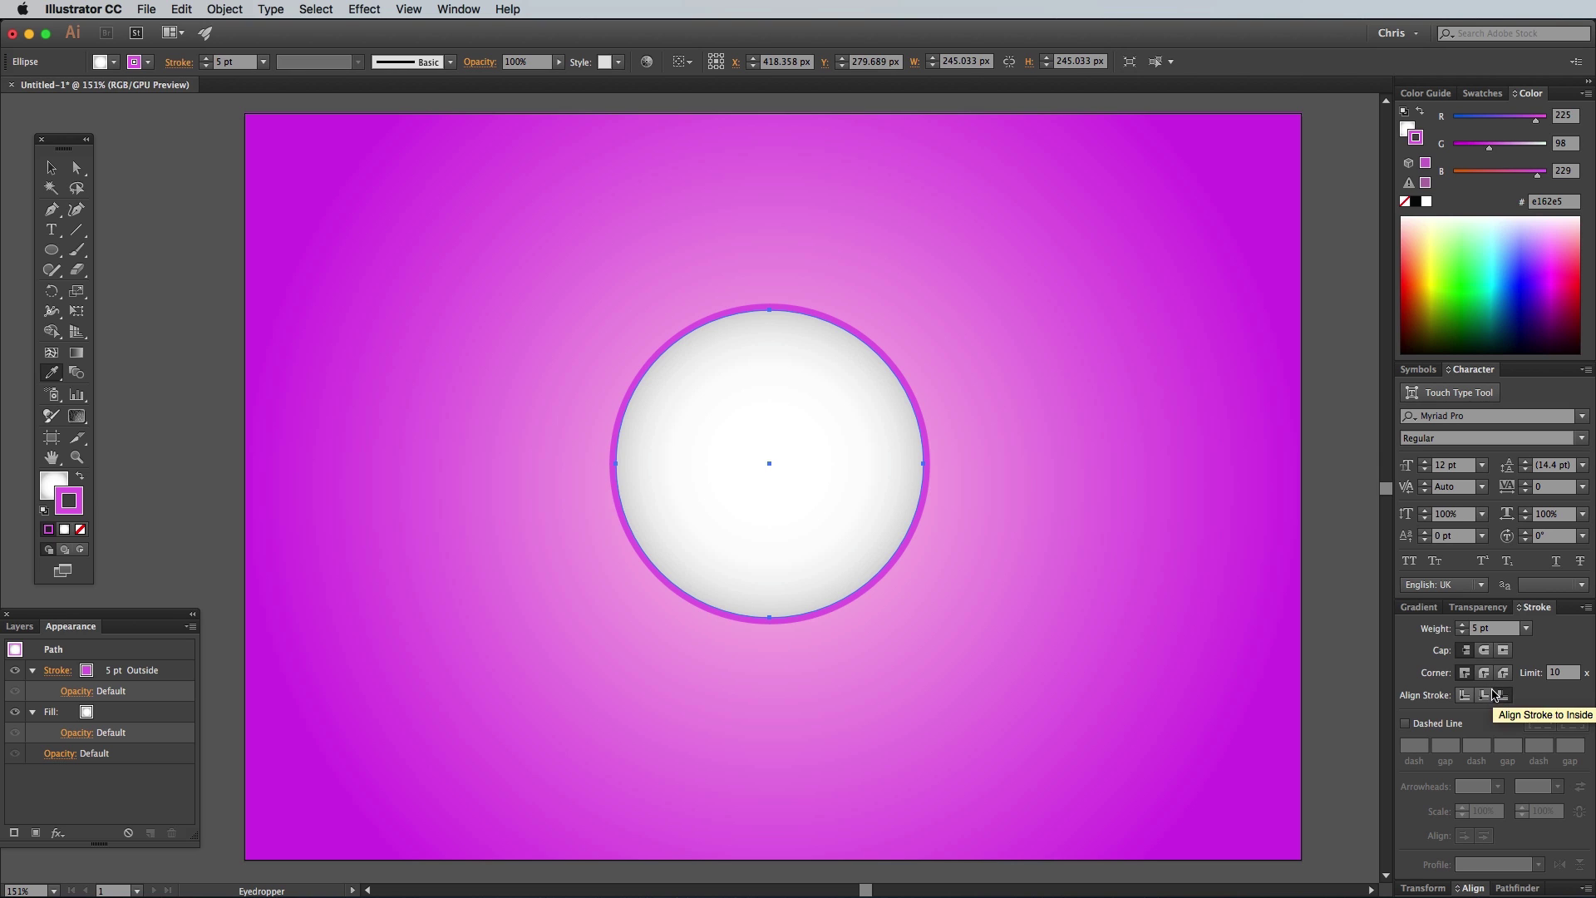
# Add an Outer Glow to the circle: Overlay mode, 100% opacity, 30 px blur
pyautogui.click(361, 15)
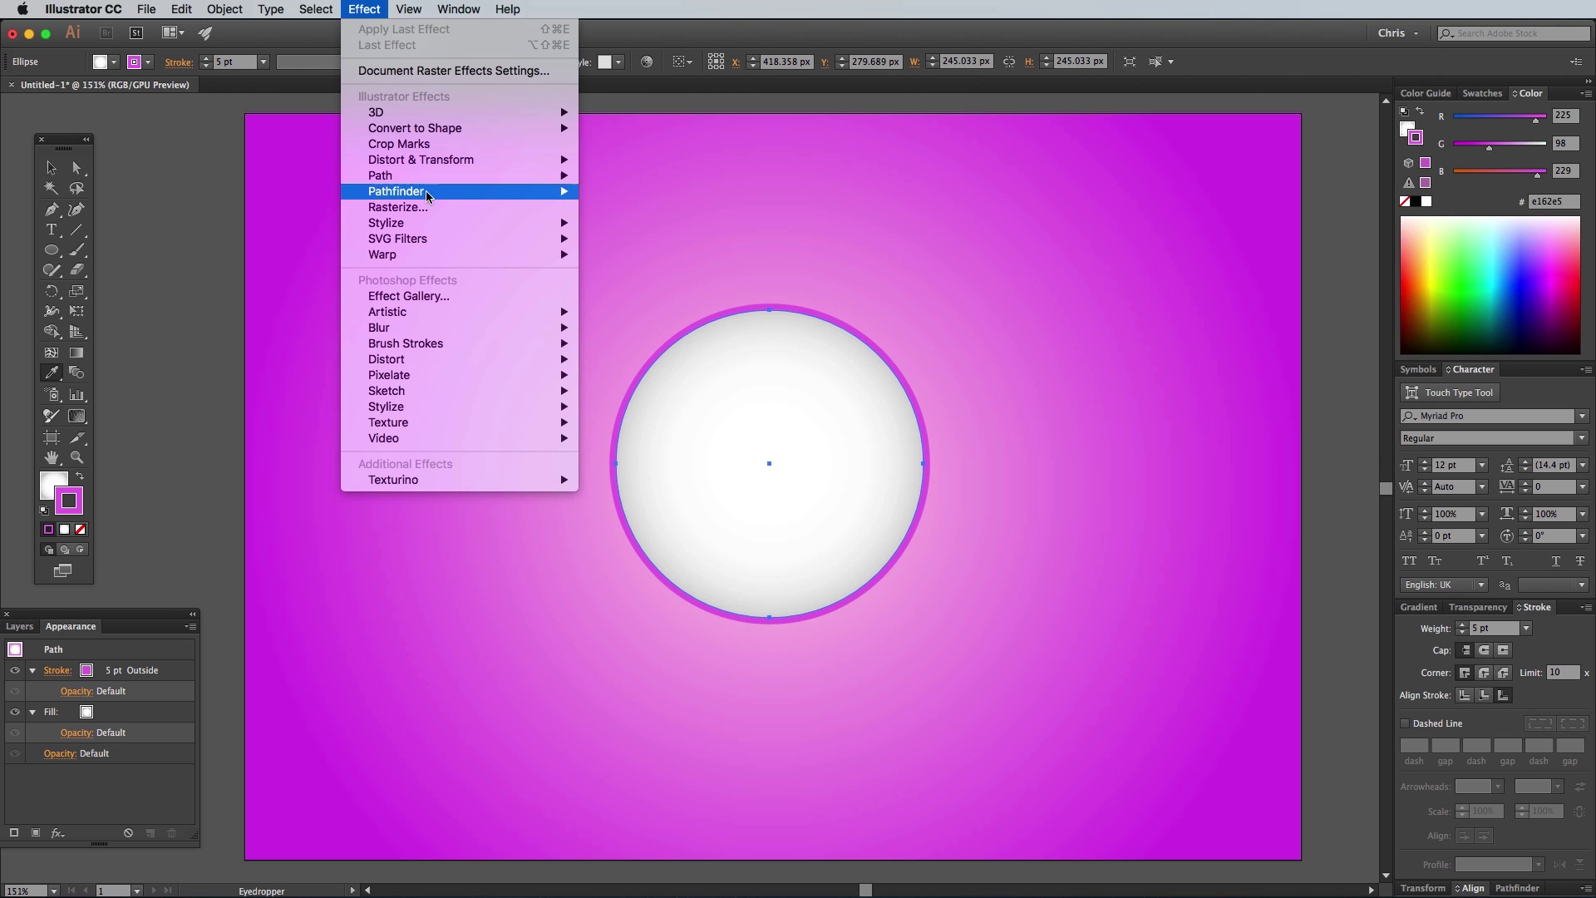
pyautogui.moveTo(455, 223)
pyautogui.click(621, 270)
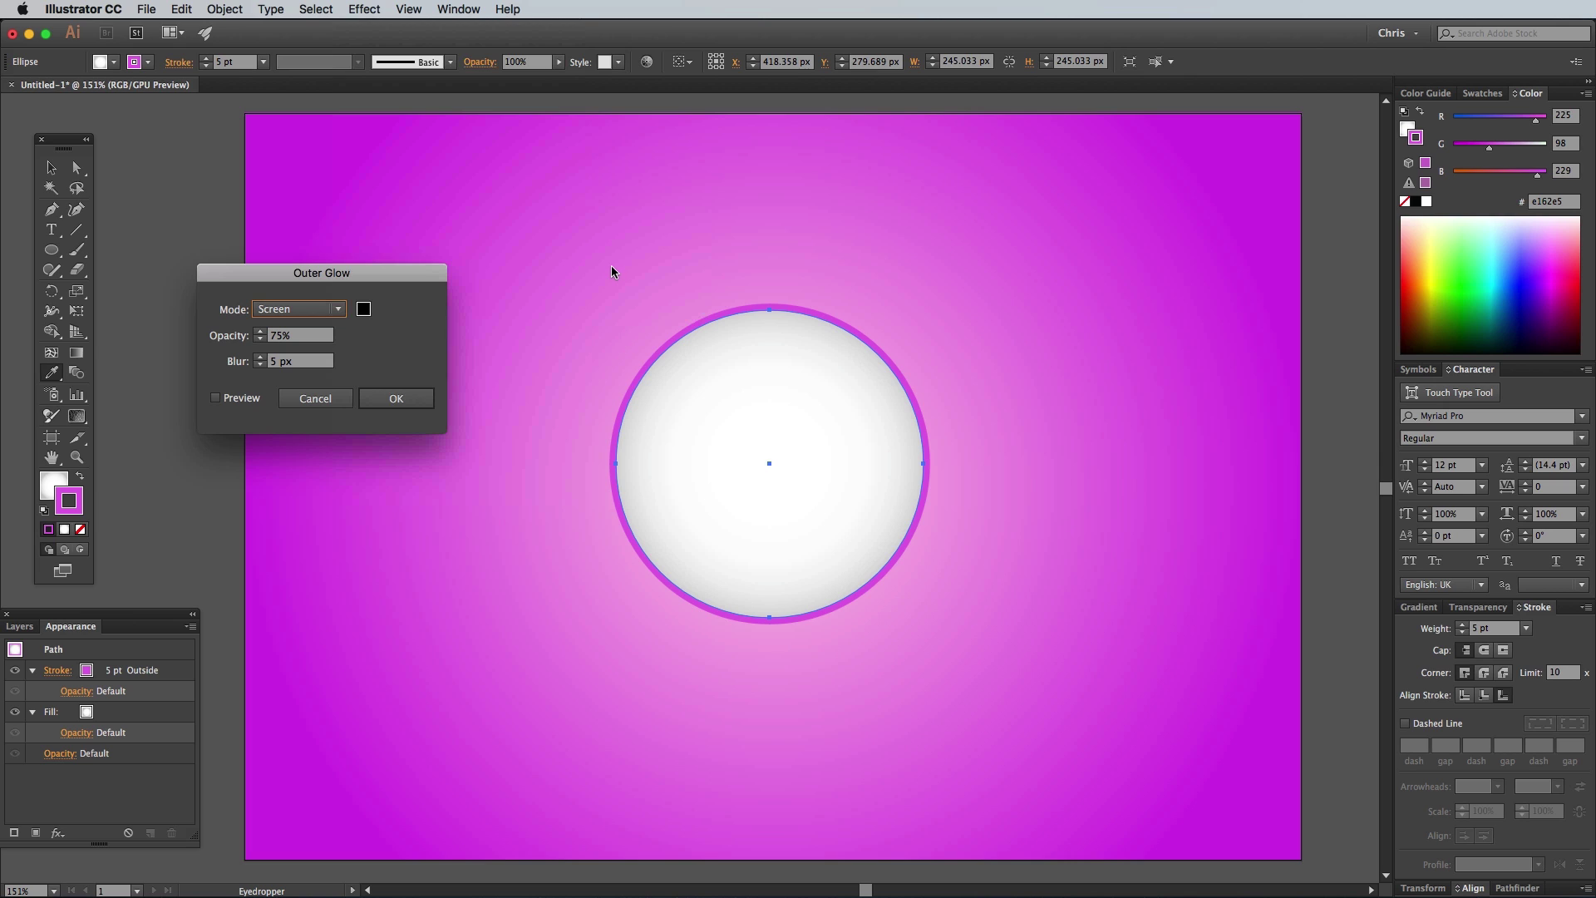
pyautogui.click(298, 308)
pyautogui.click(301, 385)
pyautogui.click(278, 336)
pyautogui.write('100')
pyautogui.press('Tab')
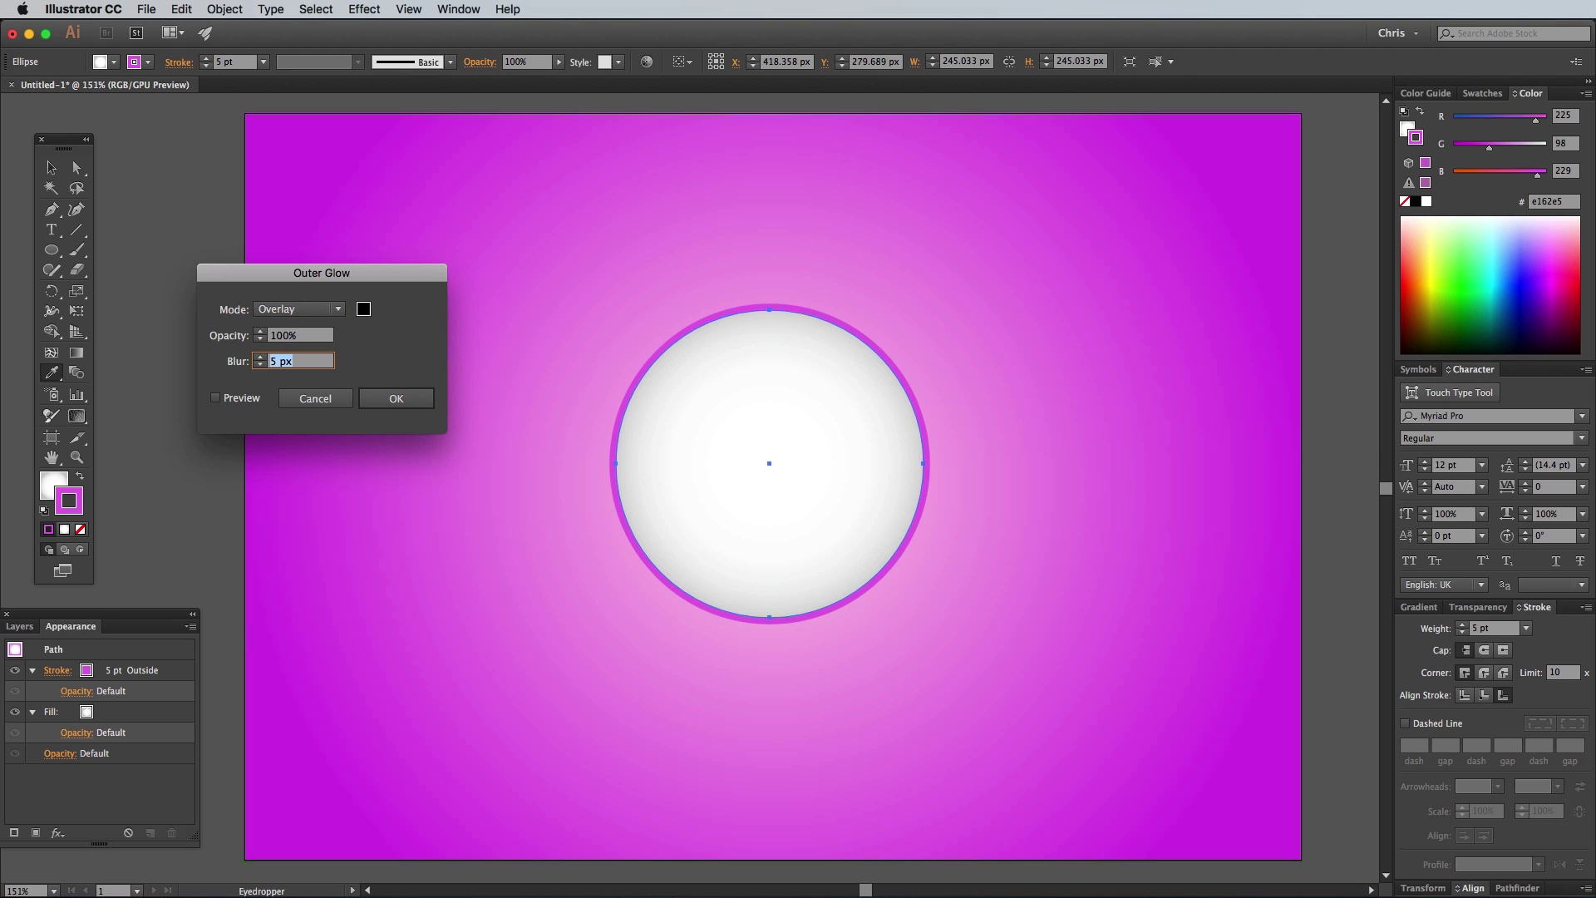
pyautogui.write('30')
pyautogui.click(214, 398)
pyautogui.click(384, 400)
# Reshape the circle into an upright 232.448 × 283.441 px oval for the eyeball
pyautogui.click(51, 167)
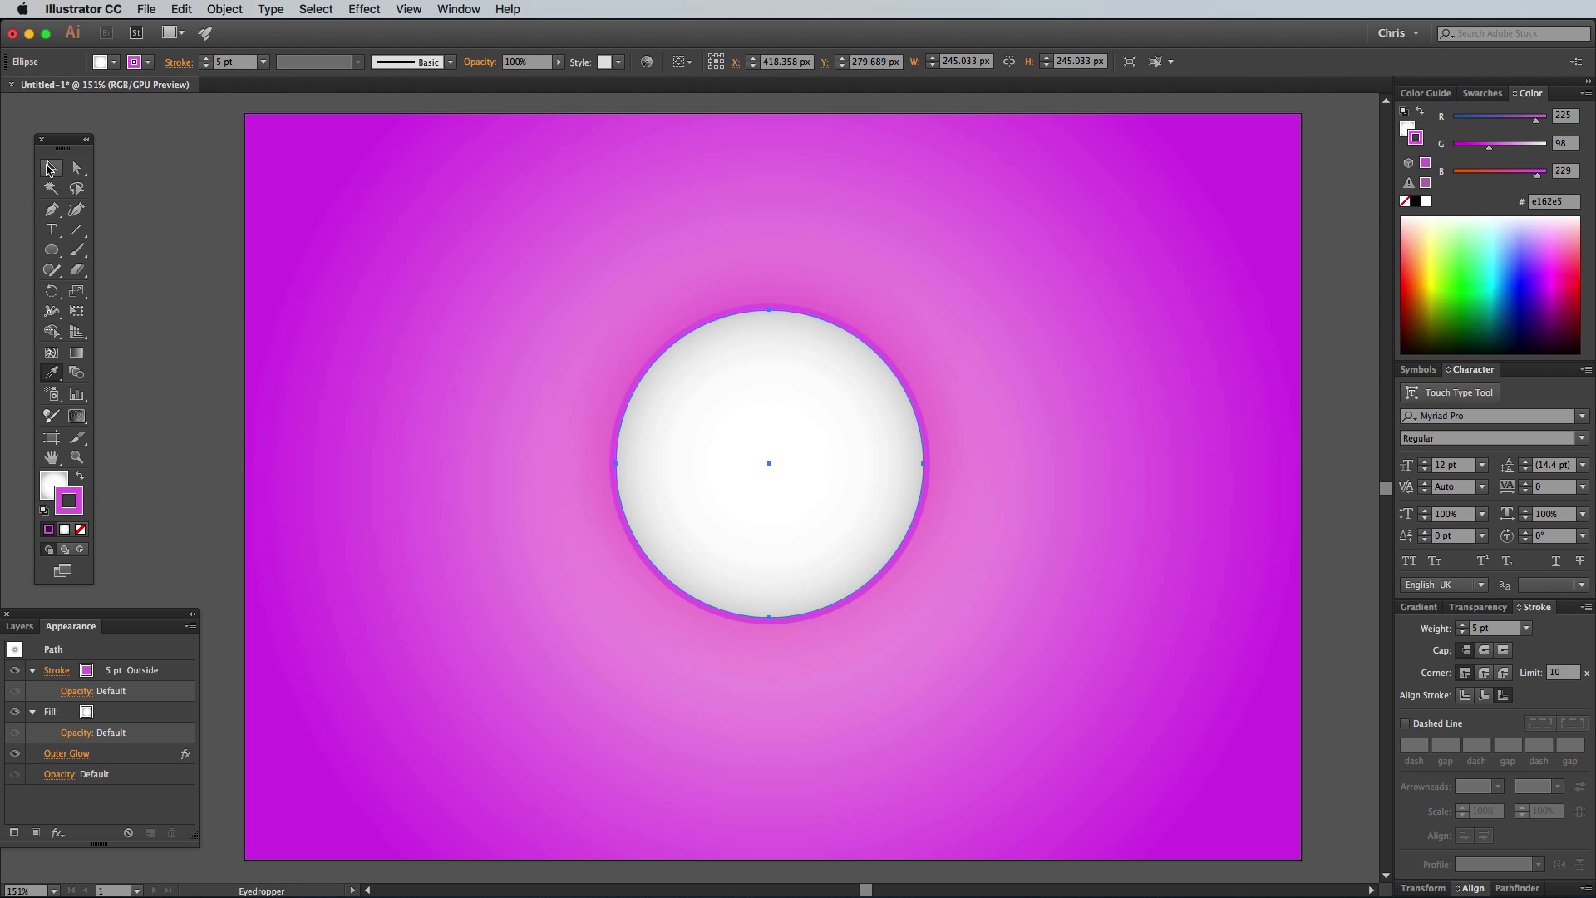
pyautogui.moveTo(924, 620); pyautogui.dragTo(908, 667)
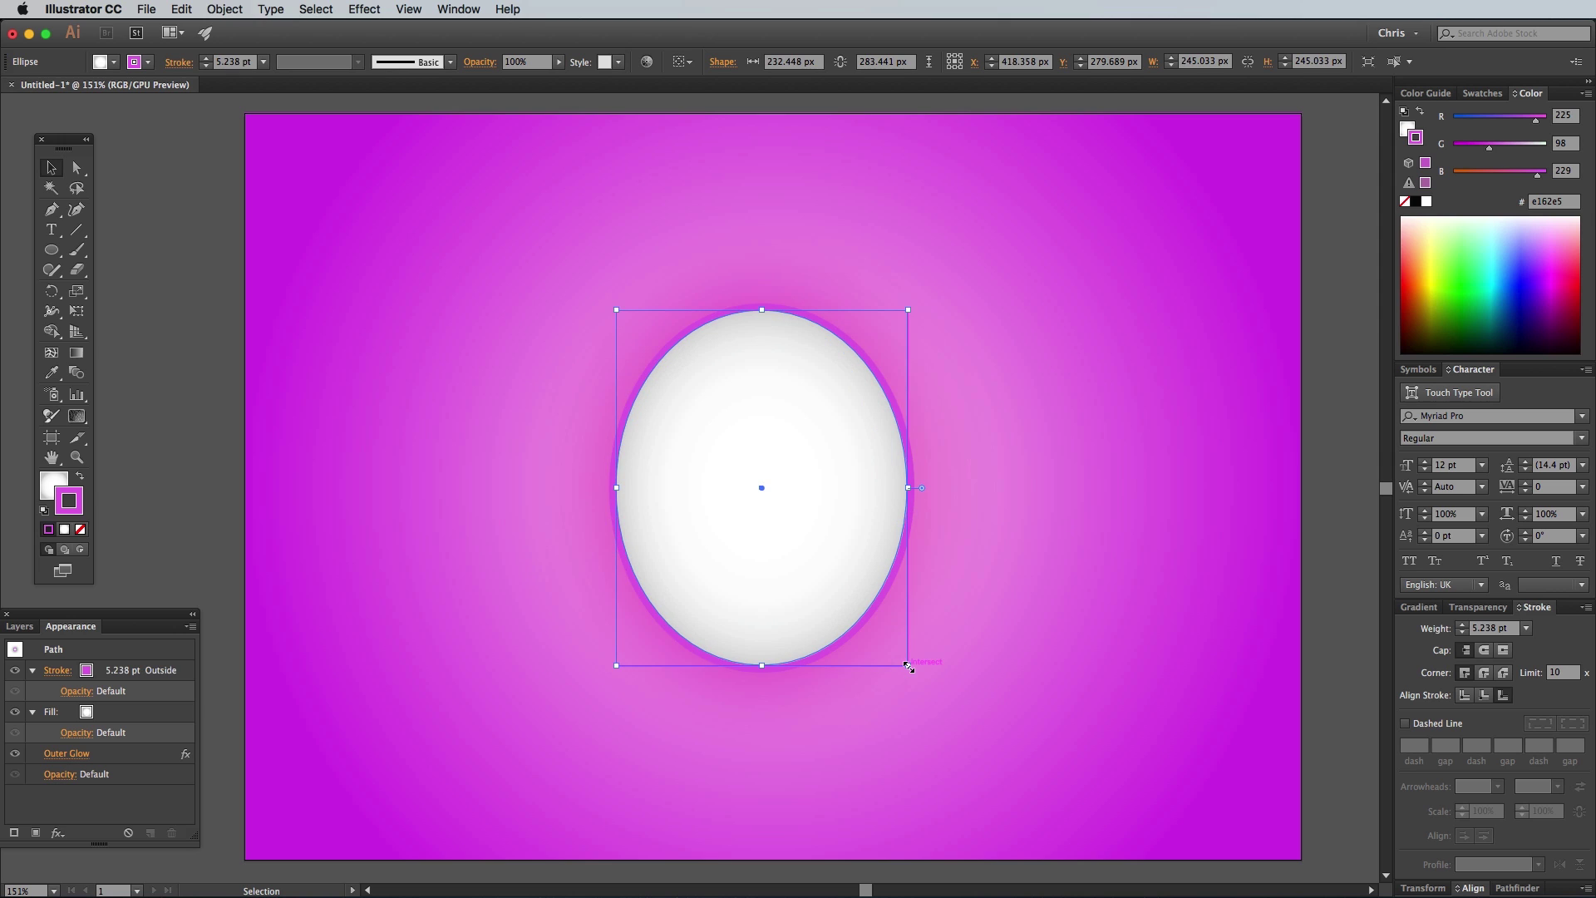
pyautogui.click(52, 249)
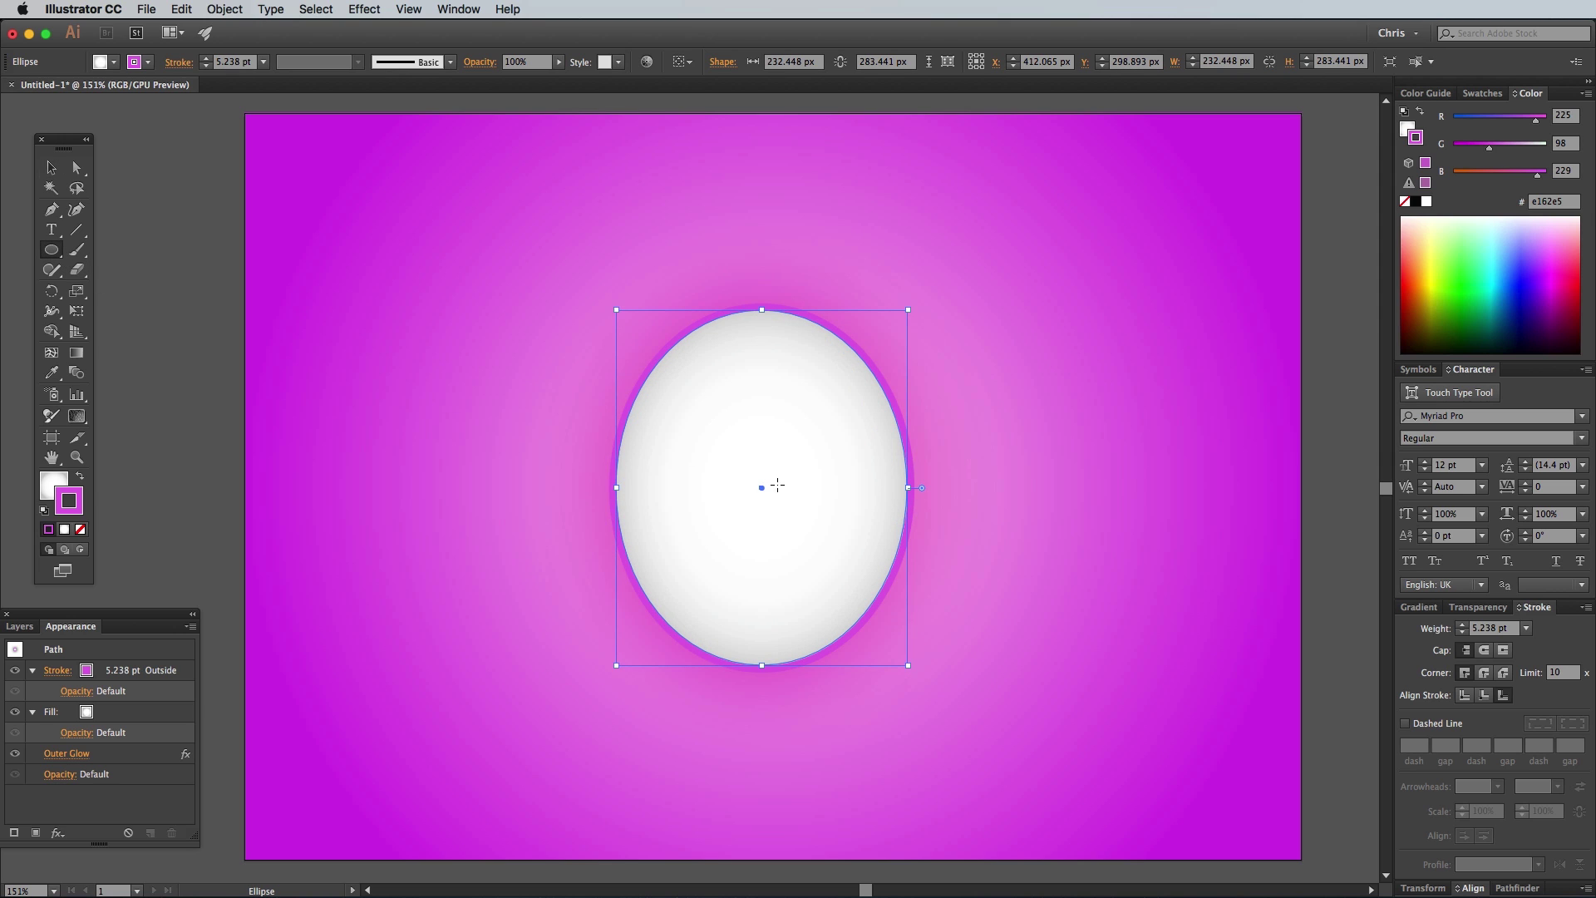
# Draw a stroke-free 119.868 px iris circle inside the eyeball with a cyan gradient centre
pyautogui.moveTo(701, 450); pyautogui.dragTo(816, 592)
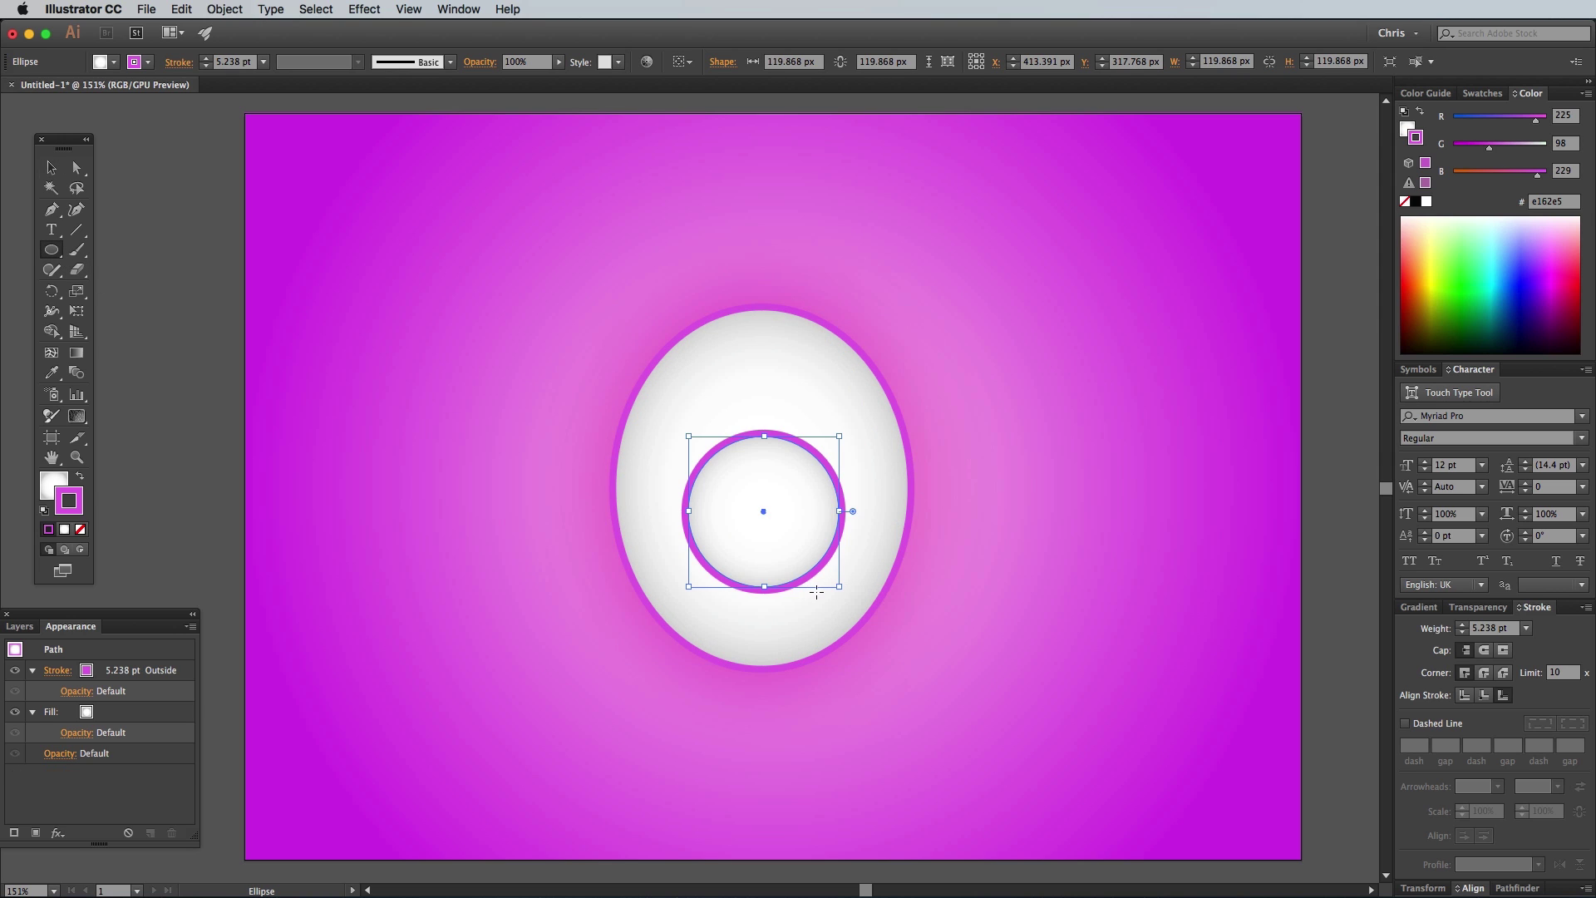
pyautogui.click(81, 530)
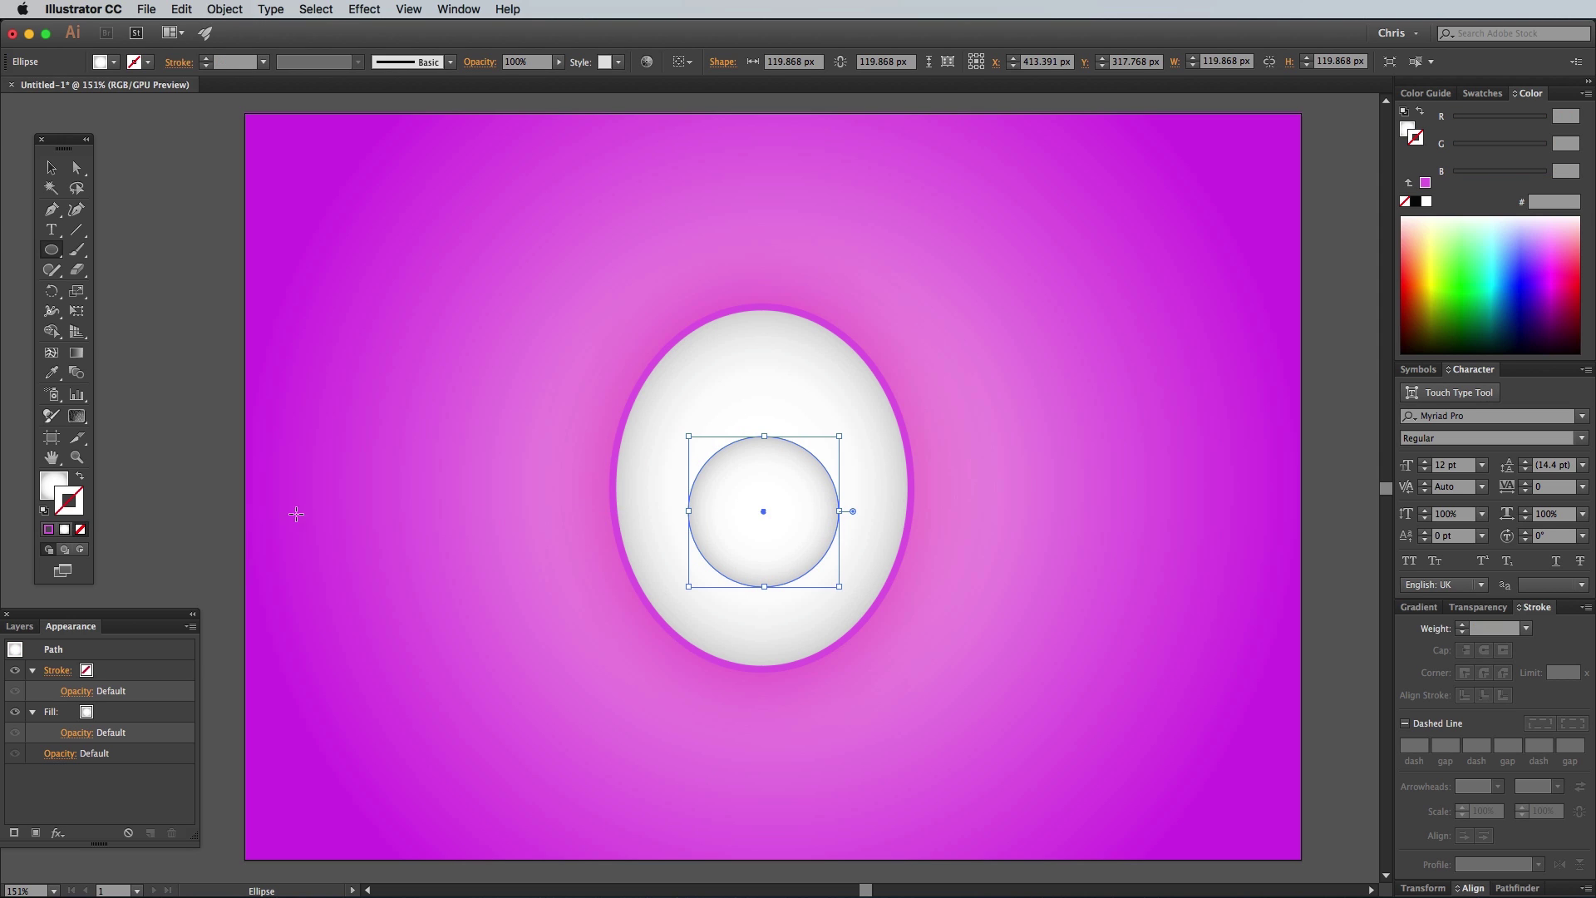
pyautogui.click(1418, 607)
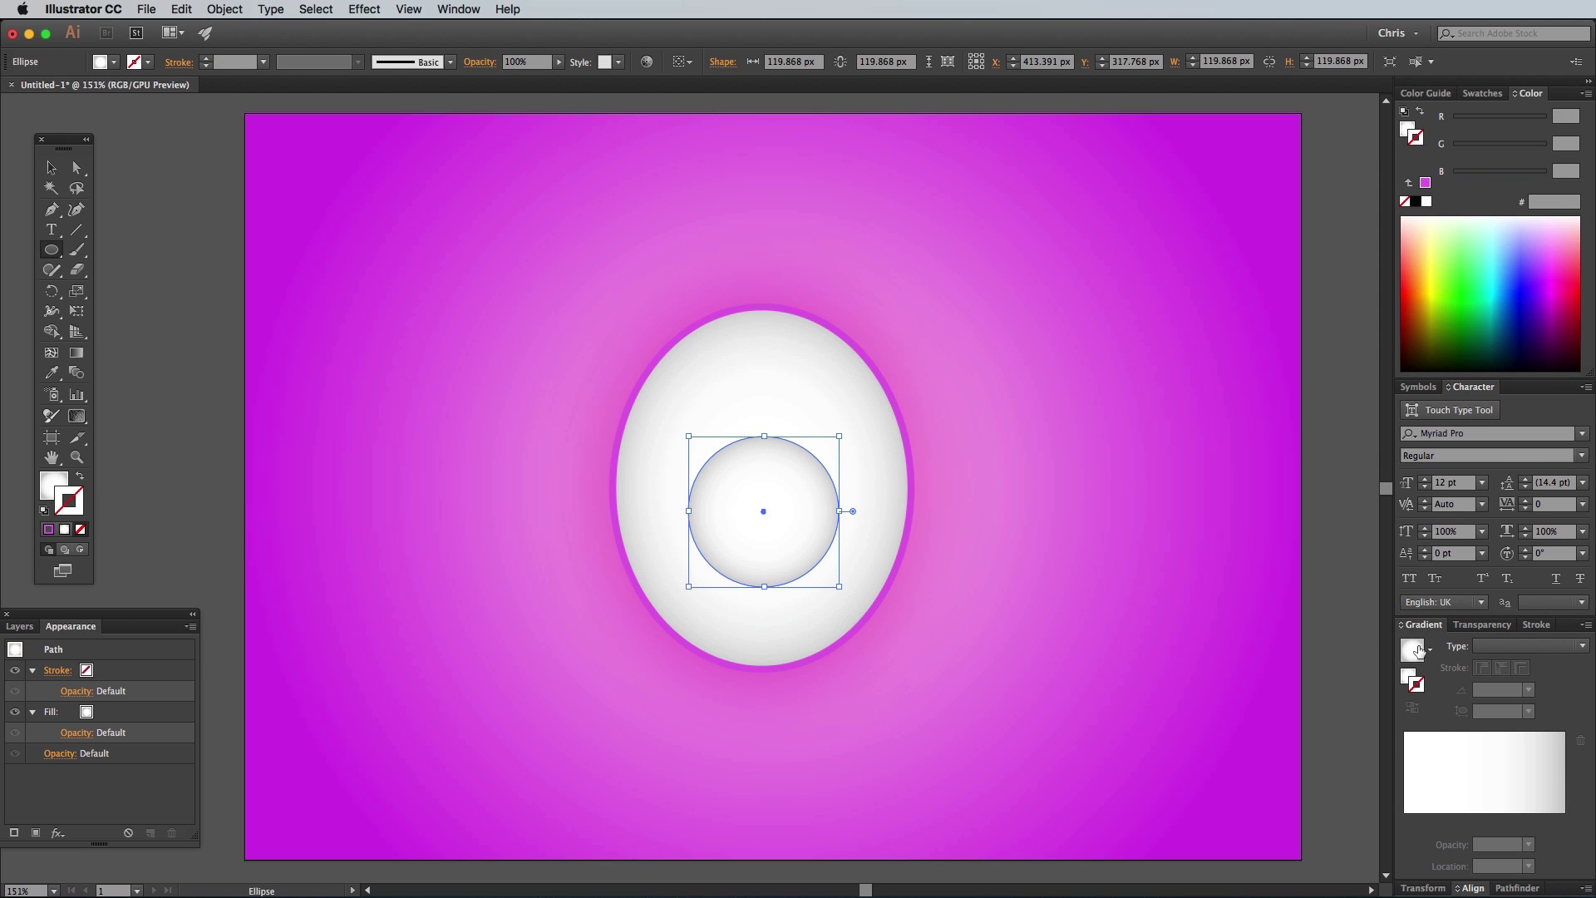
pyautogui.doubleClick(1405, 822)
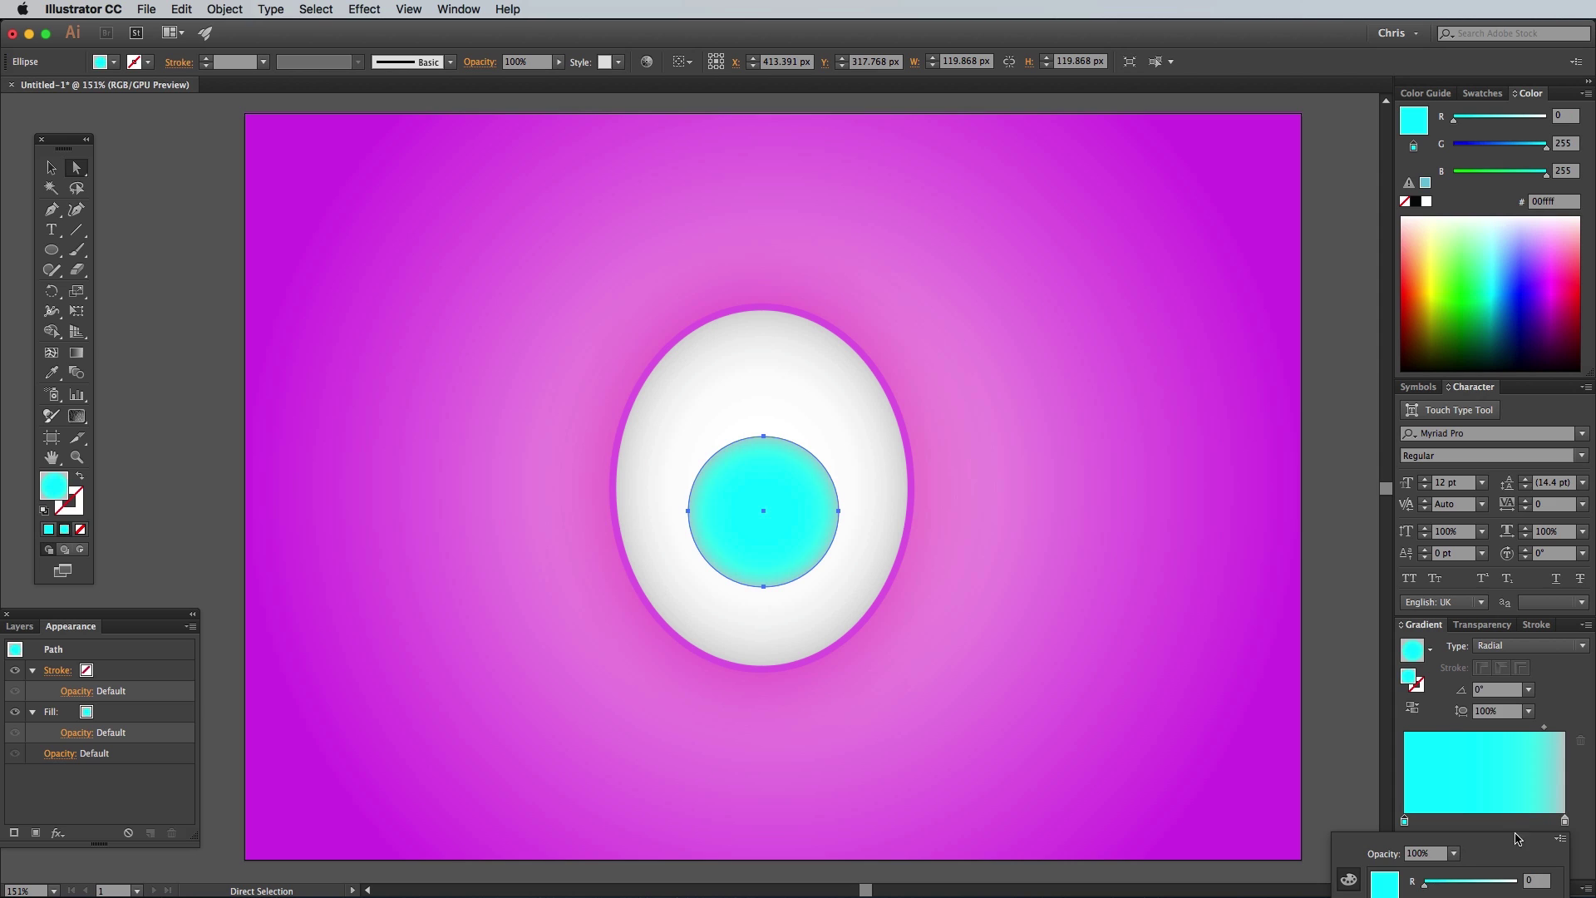
# Set the iris gradient's outer stop to dark blue, RGB 40, 40, 180
pyautogui.doubleClick(1566, 822)
pyautogui.click(1536, 880)
pyautogui.write('40')
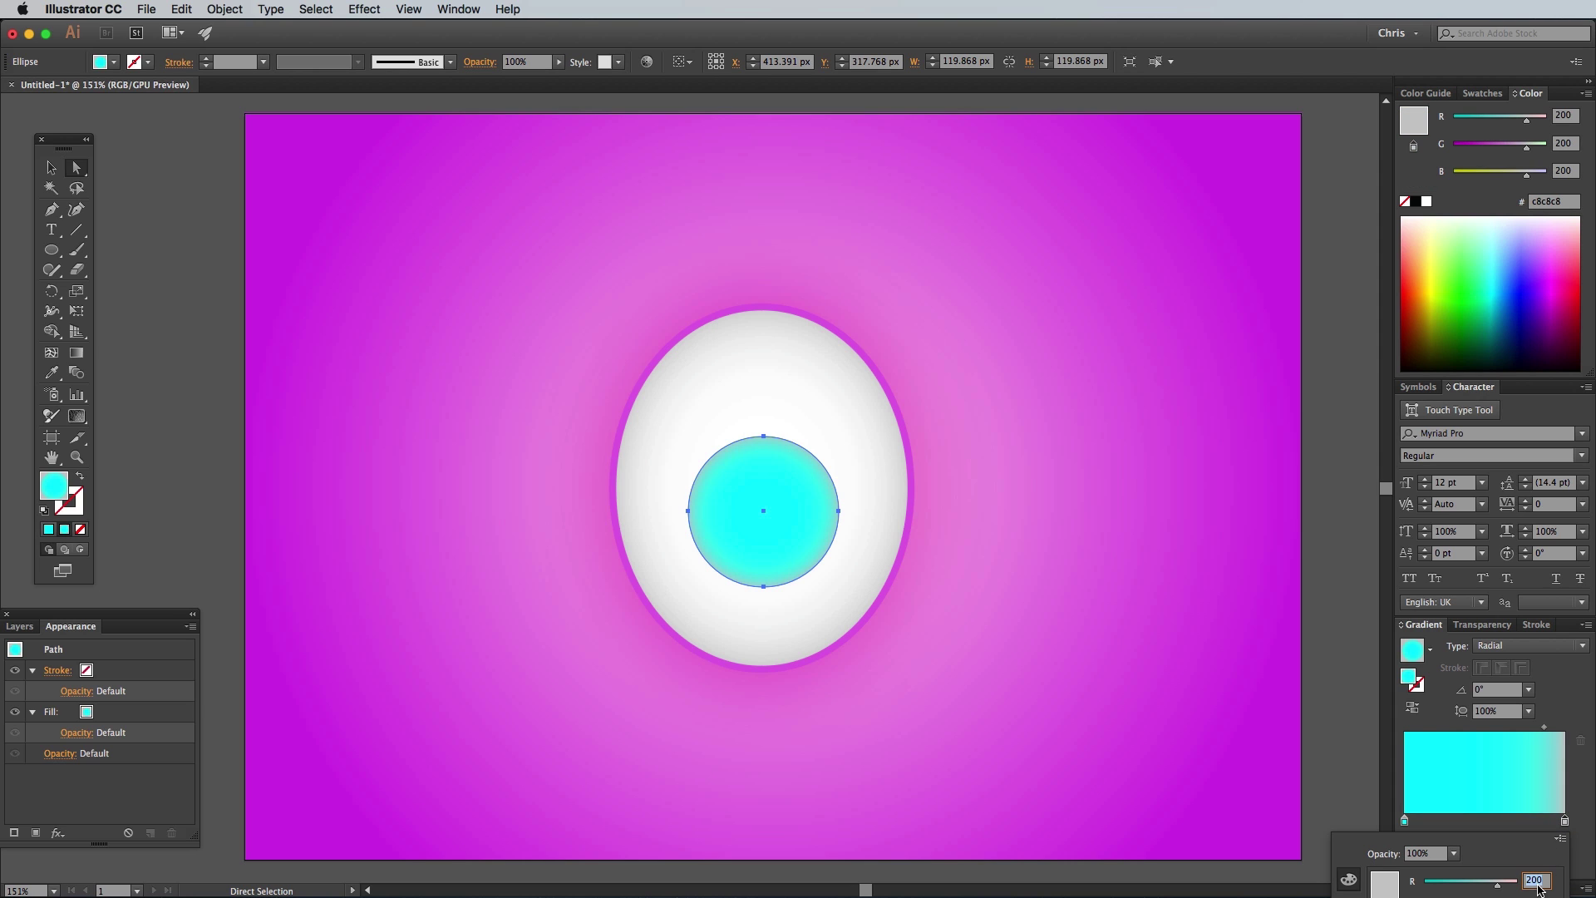
pyautogui.press('Tab')
pyautogui.write('40')
pyautogui.press('Tab')
pyautogui.write('180')
pyautogui.press('Return')
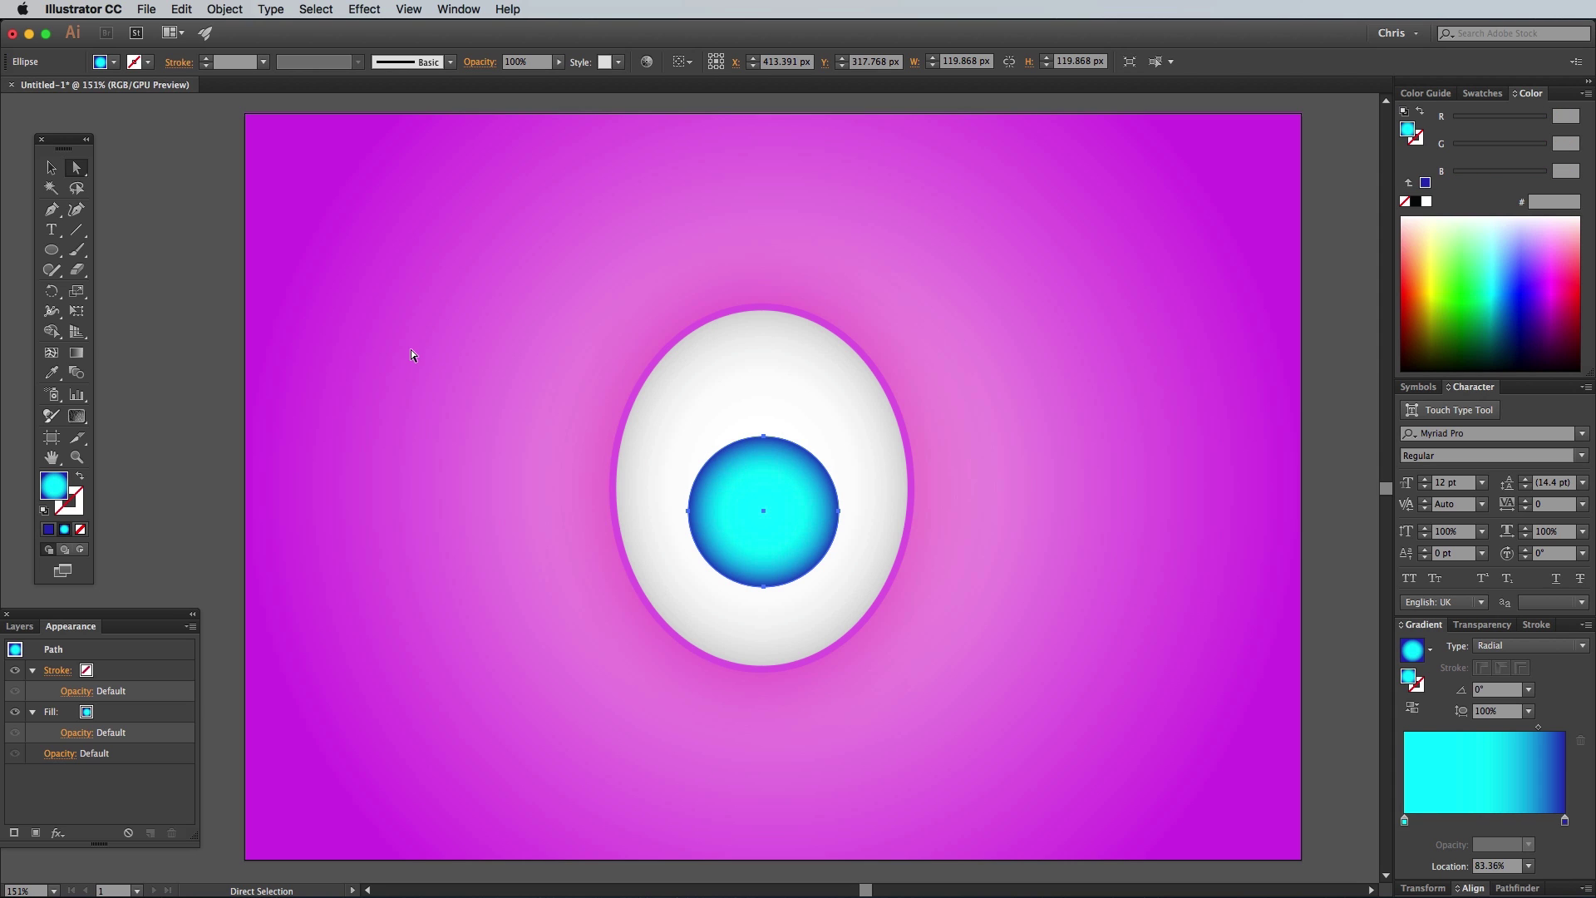
# Add an Outer Glow to the iris: Multiply mode, 40% opacity, 7 px blur
pyautogui.click(51, 167)
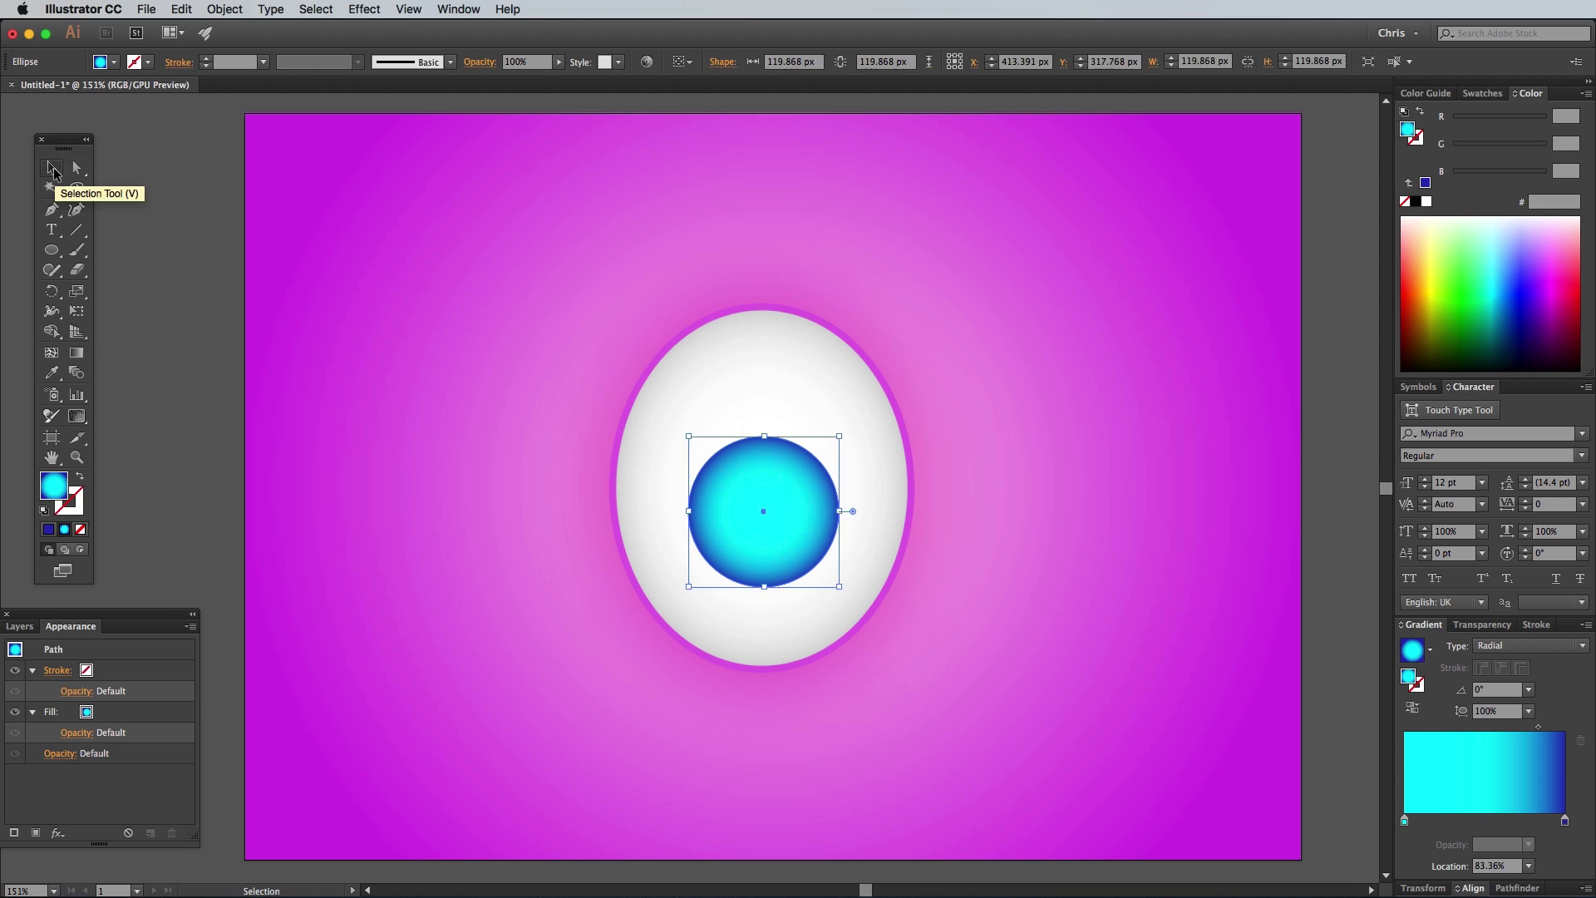
pyautogui.click(363, 8)
pyautogui.moveTo(499, 223)
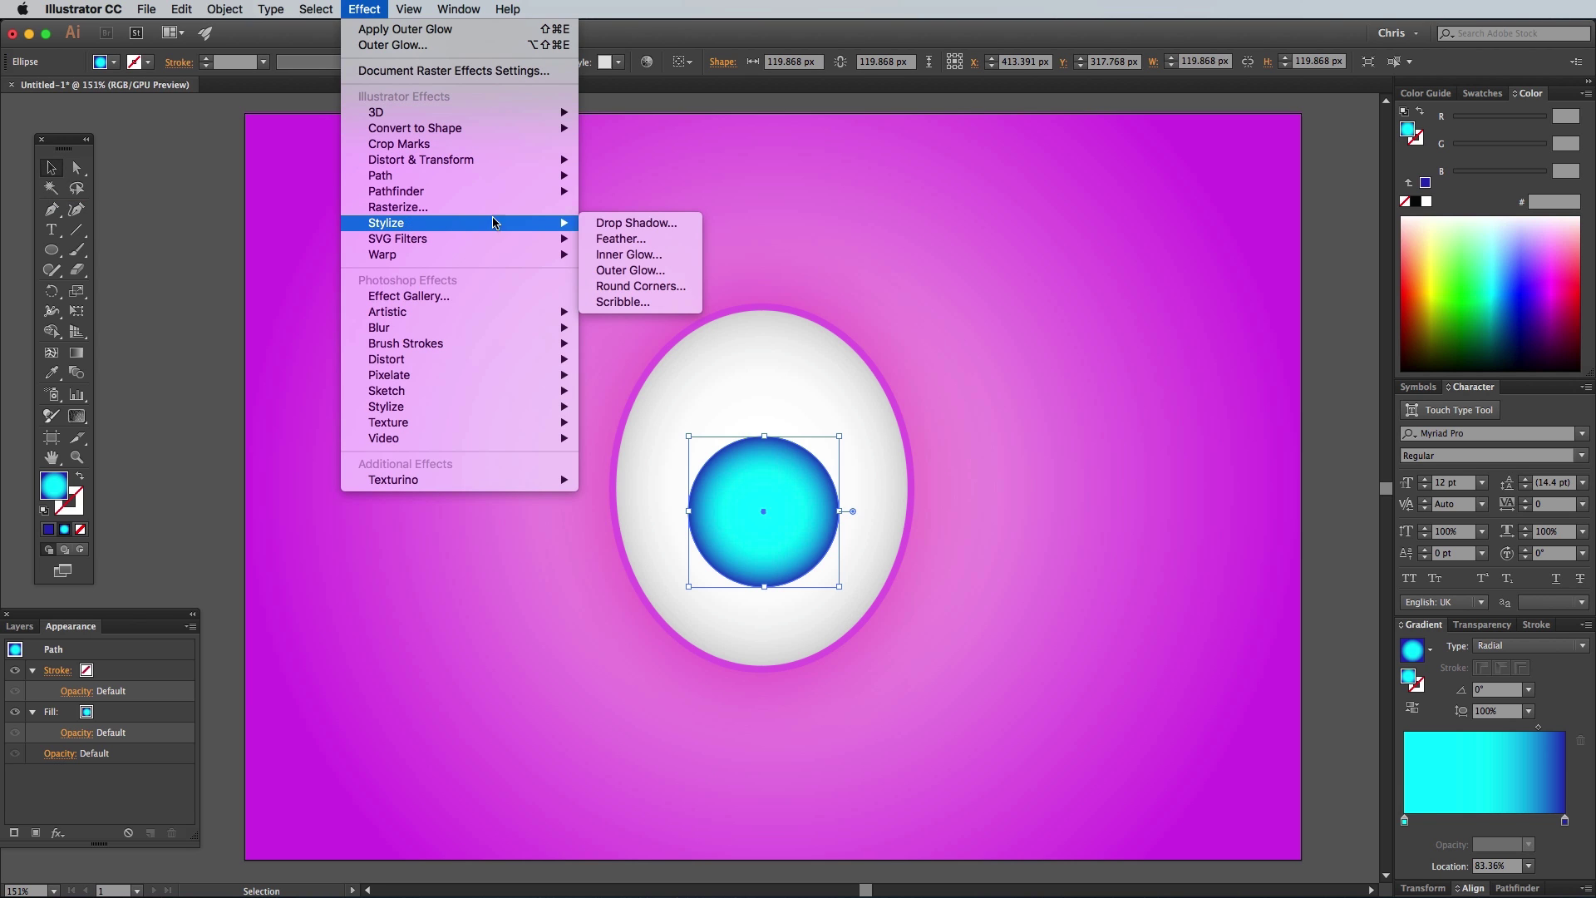
pyautogui.click(647, 274)
pyautogui.click(324, 309)
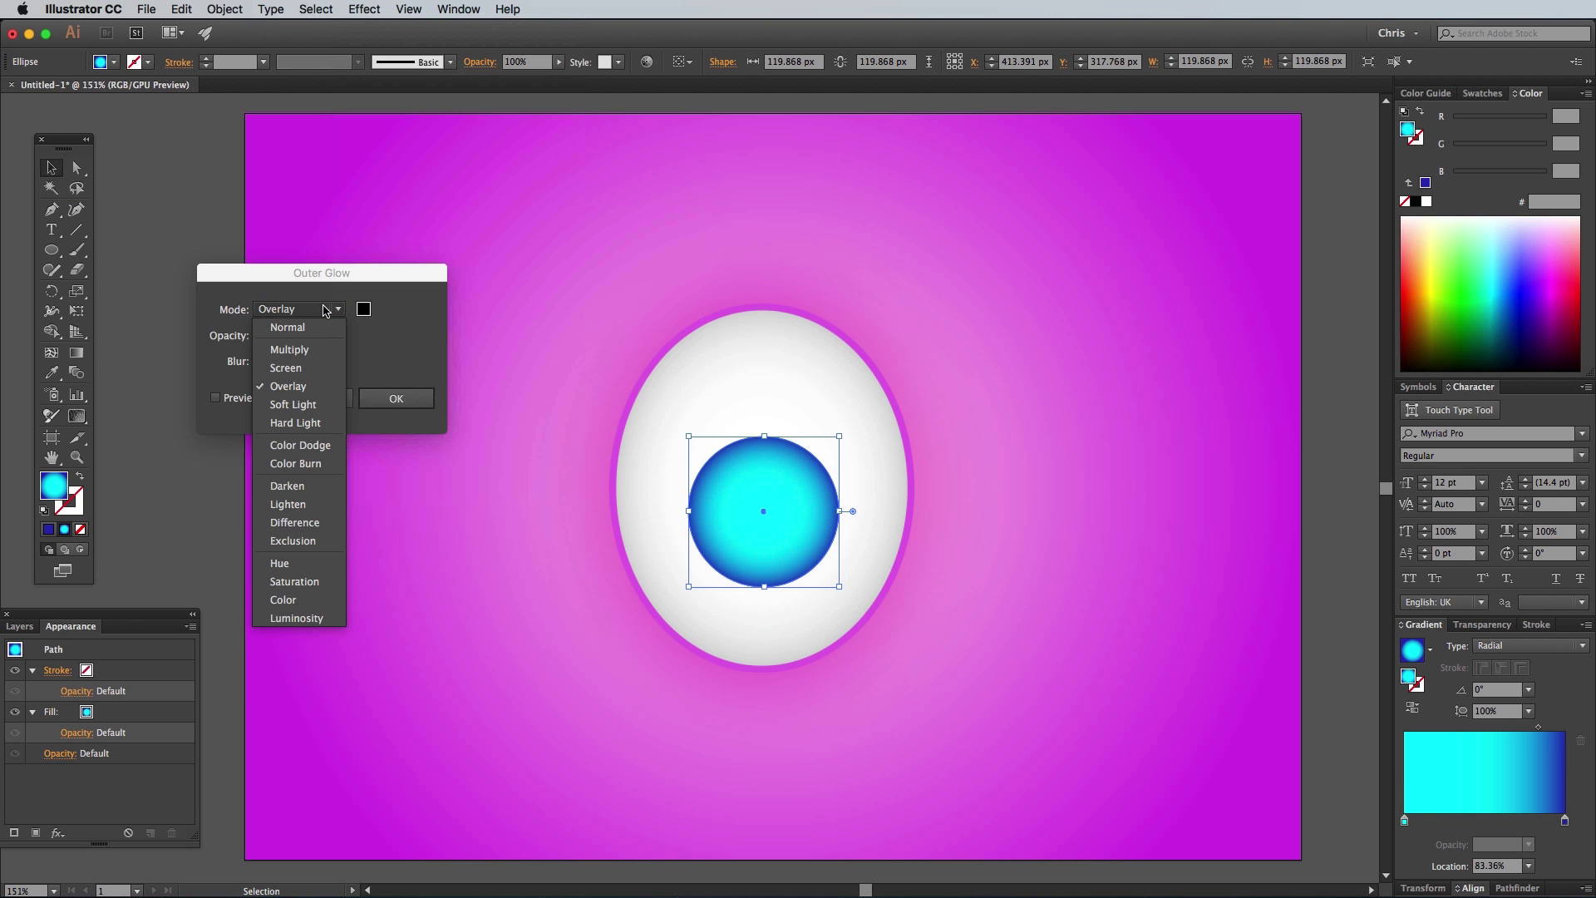
pyautogui.click(289, 349)
pyautogui.press('Tab')
pyautogui.write('40')
pyautogui.press('Tab')
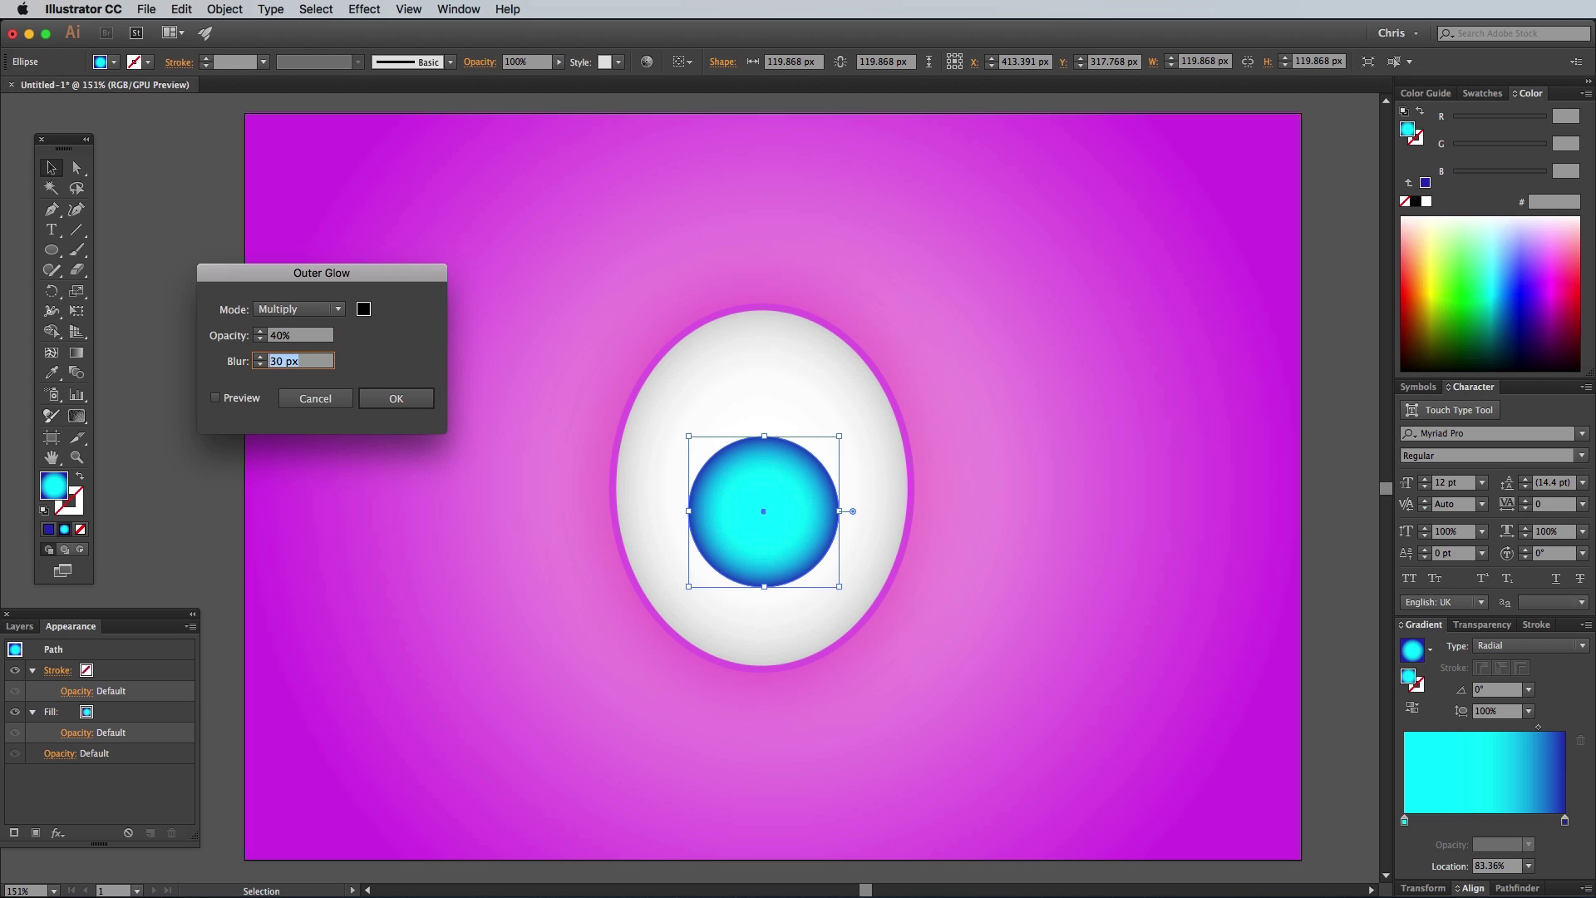
pyautogui.write('7')
pyautogui.press('Tab')
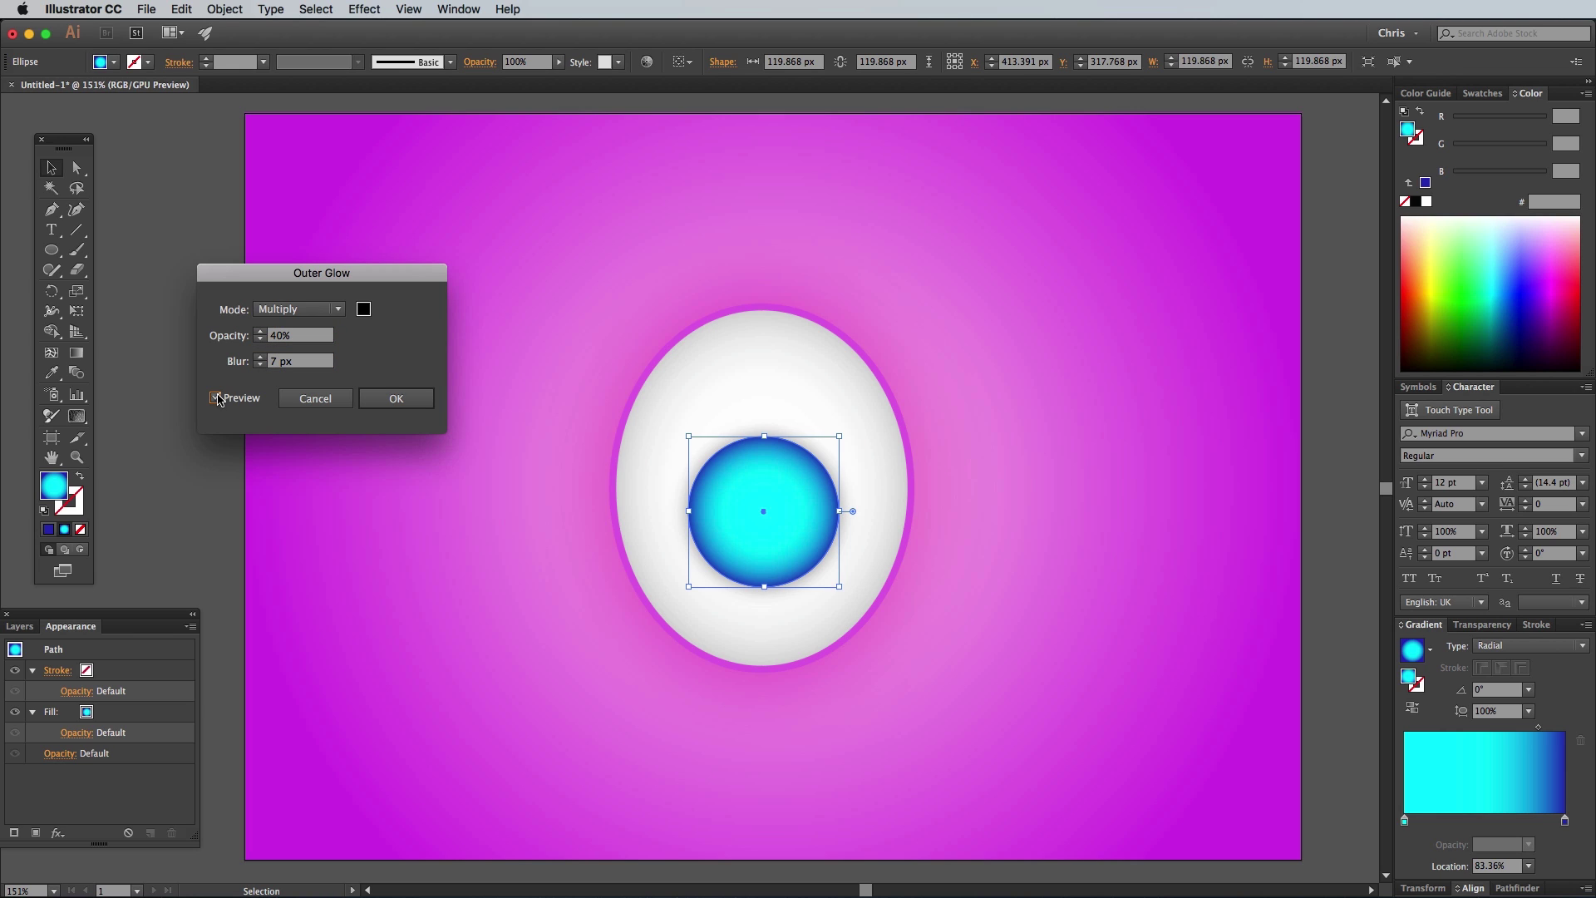
pyautogui.click(396, 399)
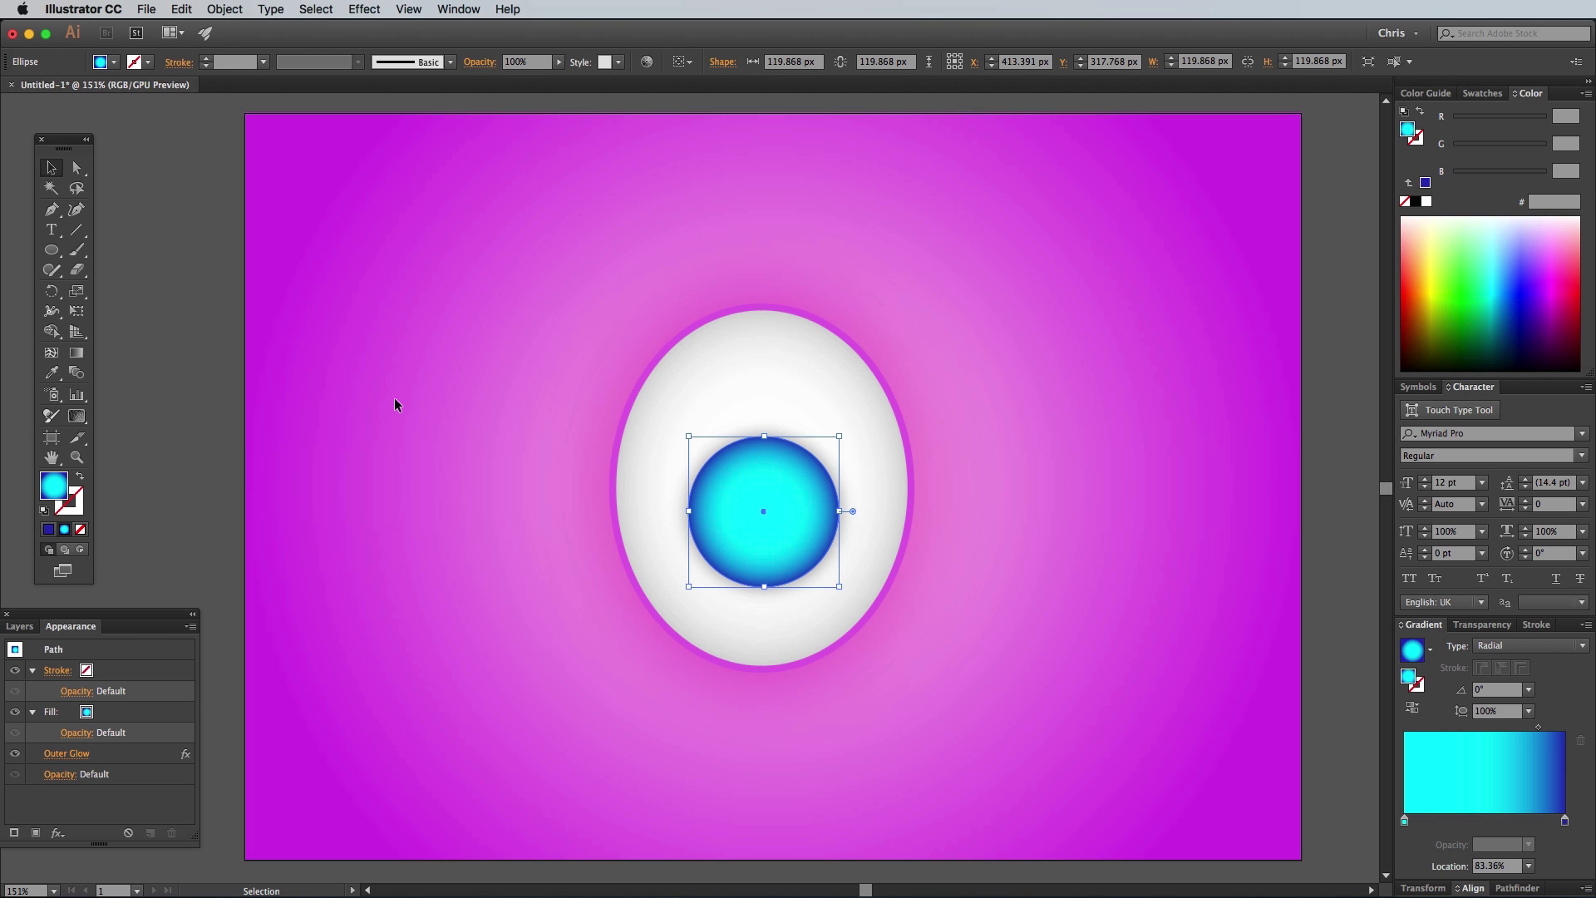
# Copy the iris circle, paste it in front, and scale the copy down to a 73.889 px centred circle
pyautogui.click(182, 9)
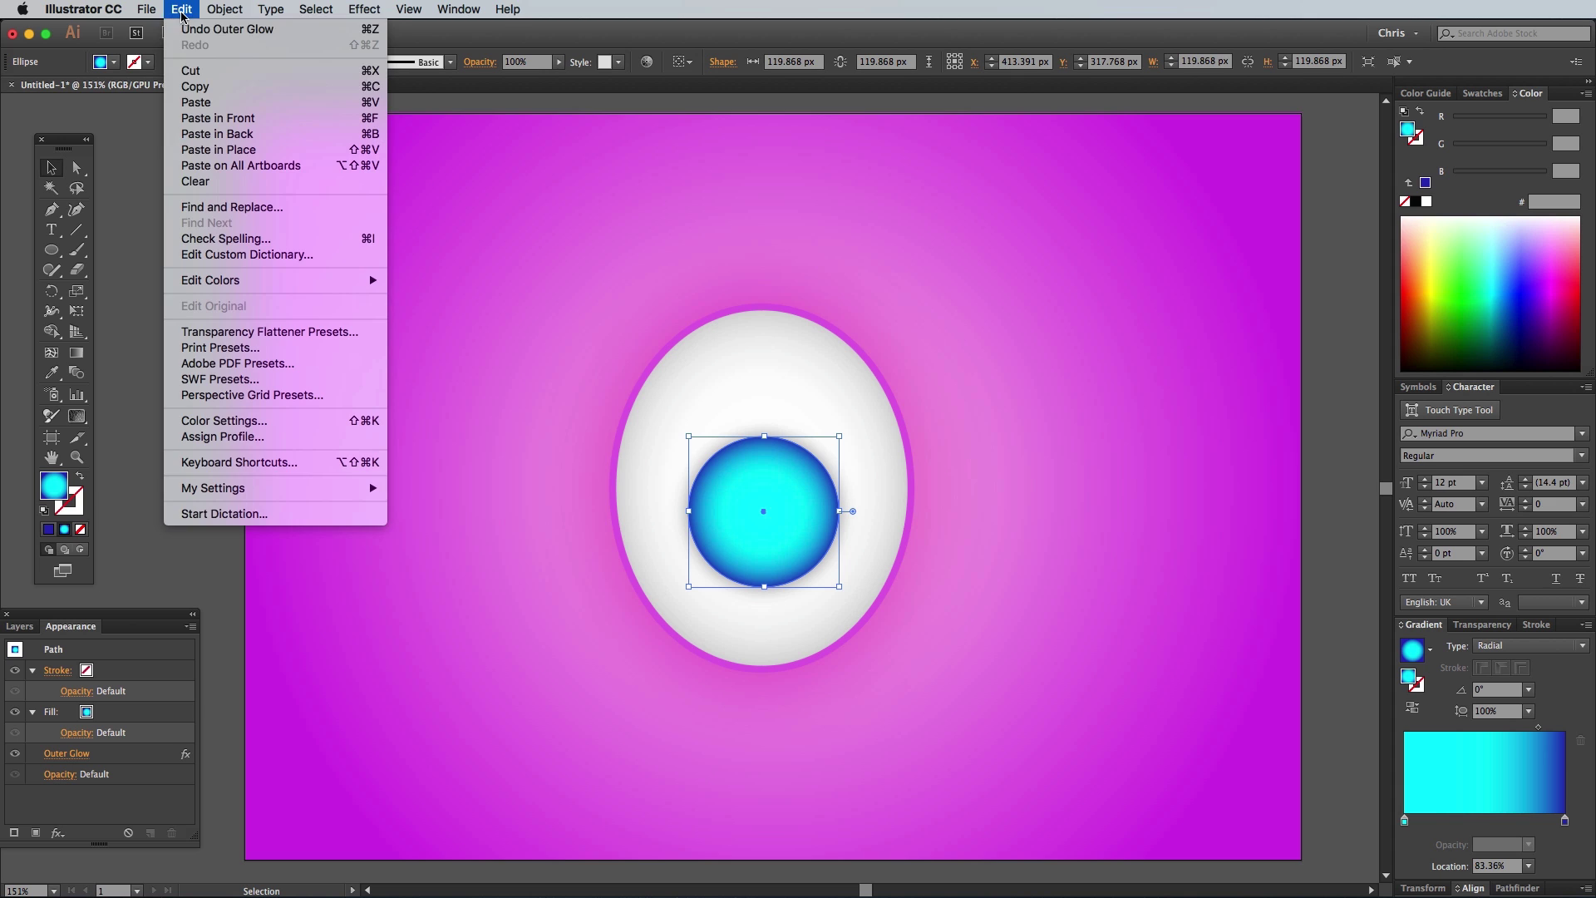
pyautogui.click(188, 36)
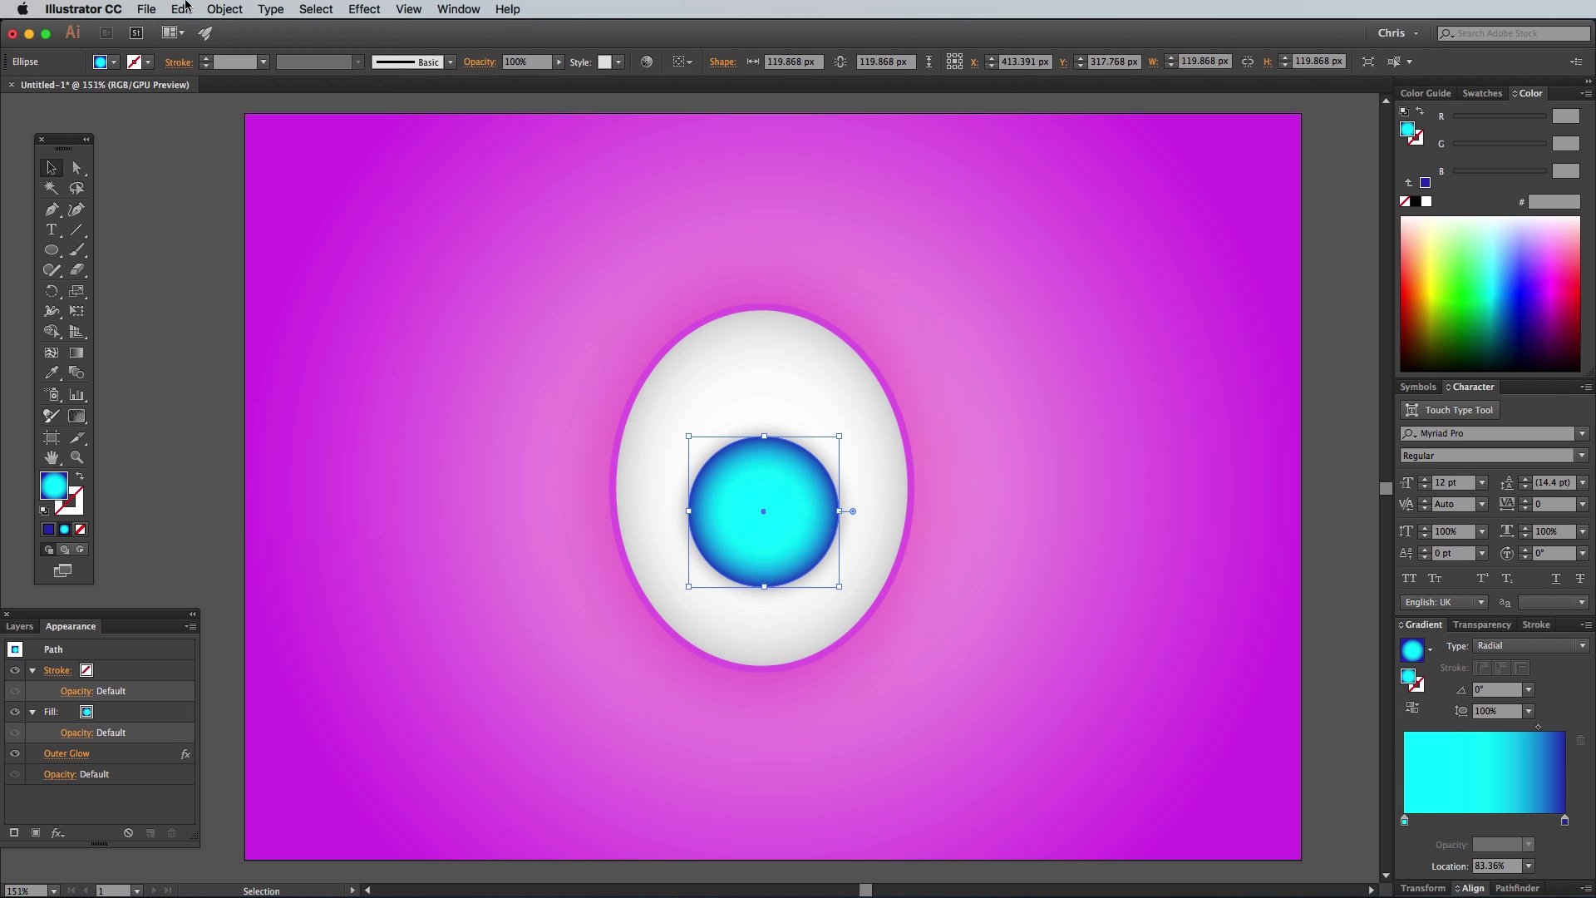
pyautogui.click(181, 9)
pyautogui.click(220, 121)
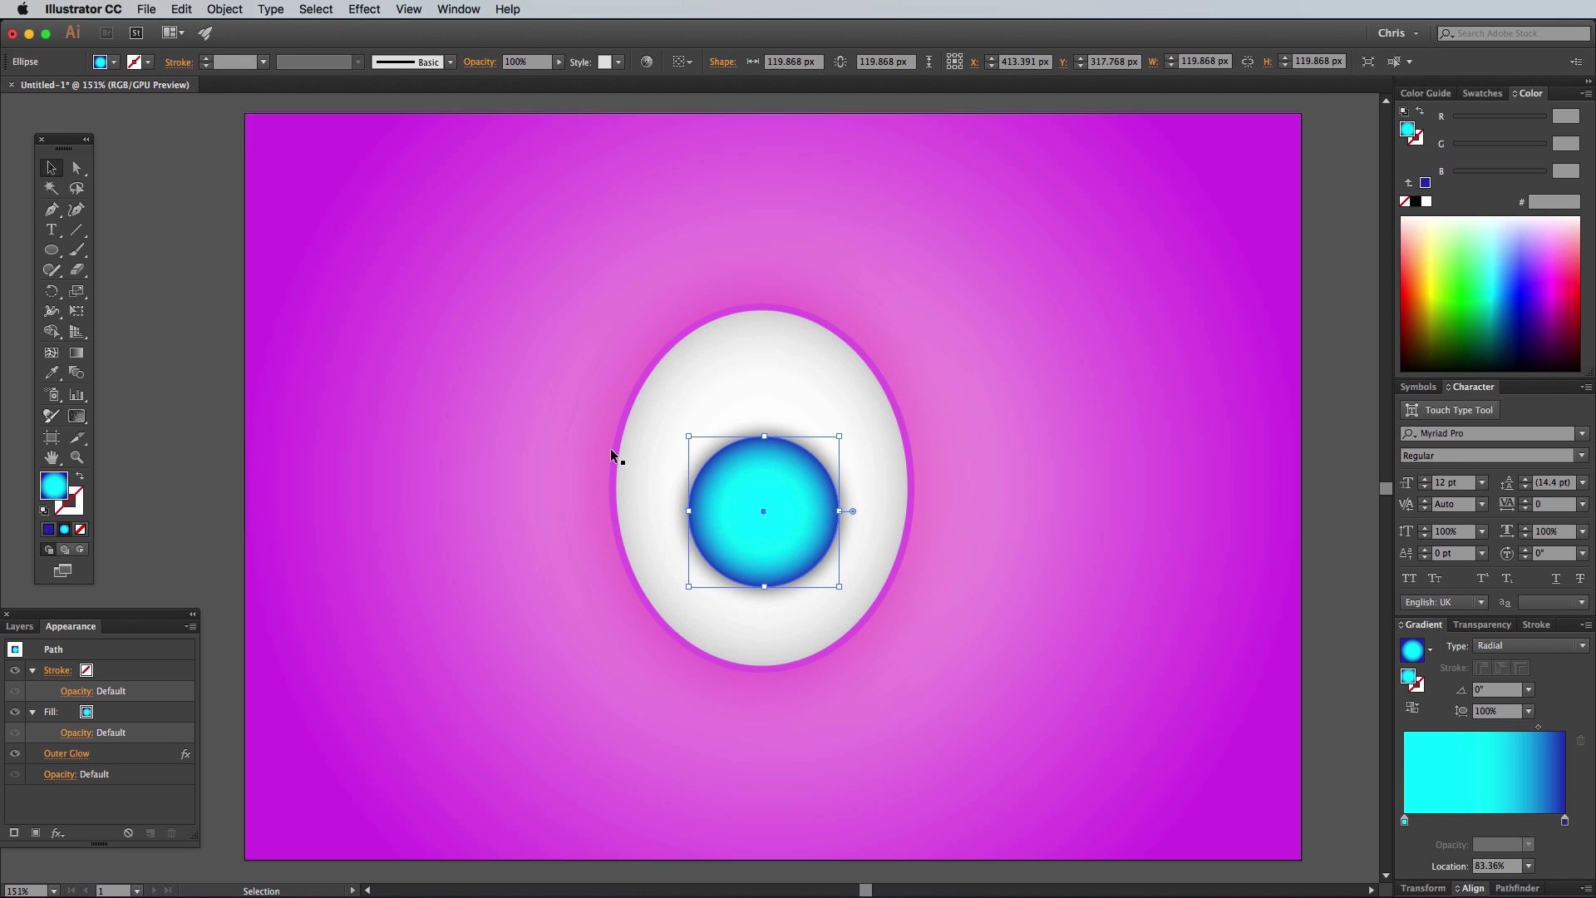
pyautogui.moveTo(690, 436); pyautogui.dragTo(715, 449)
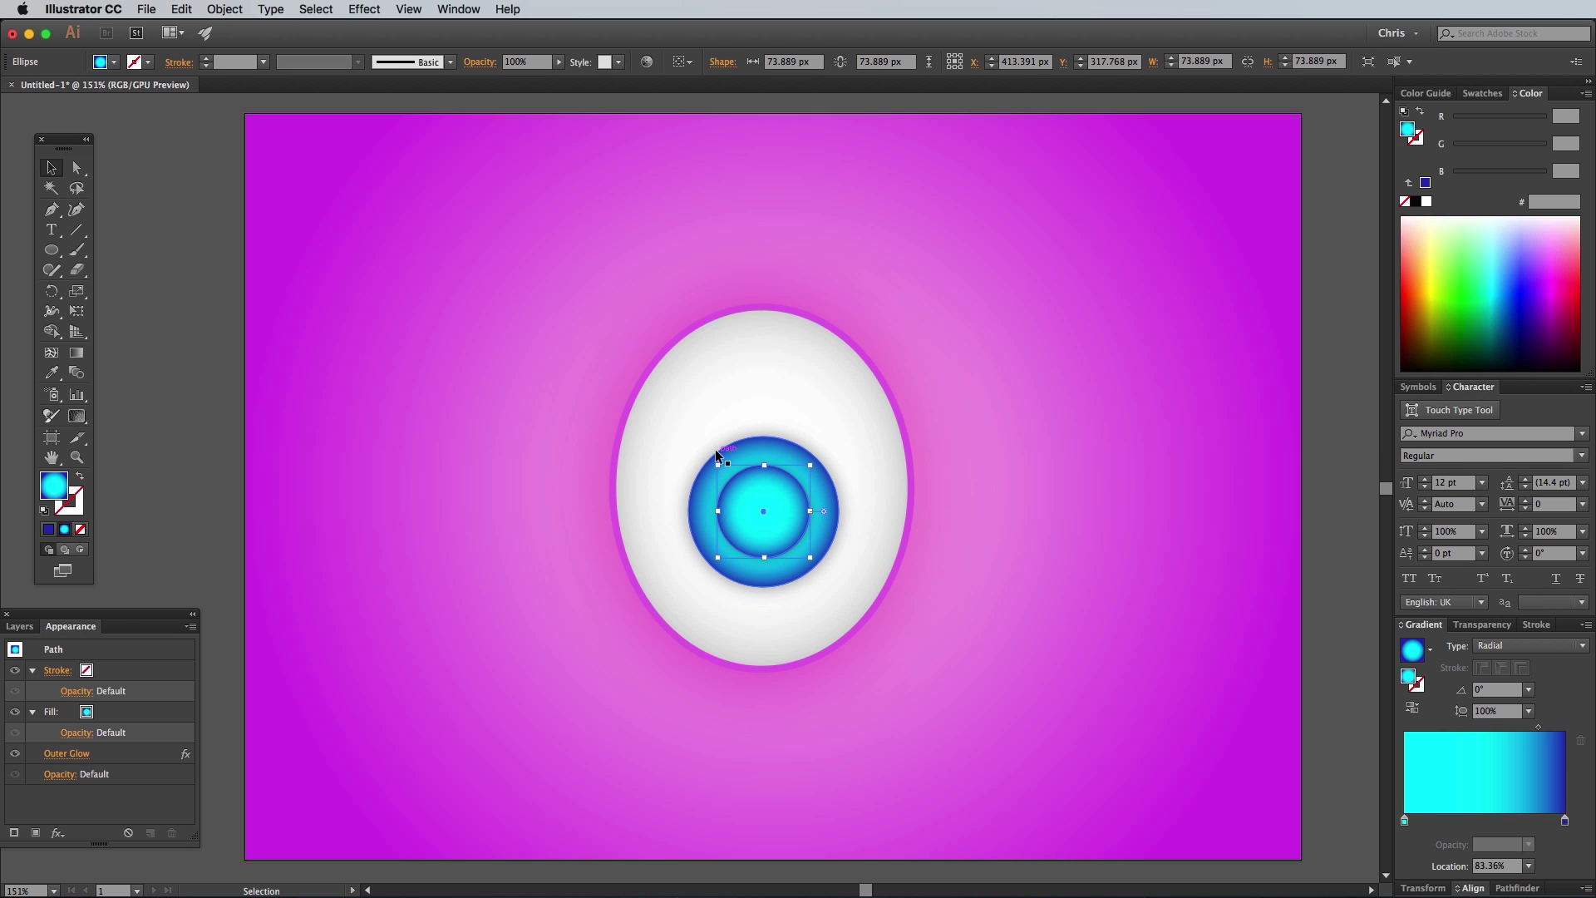
# Set both gradient stops of the small circle to dark grey (1e1e1e)
pyautogui.doubleClick(1405, 820)
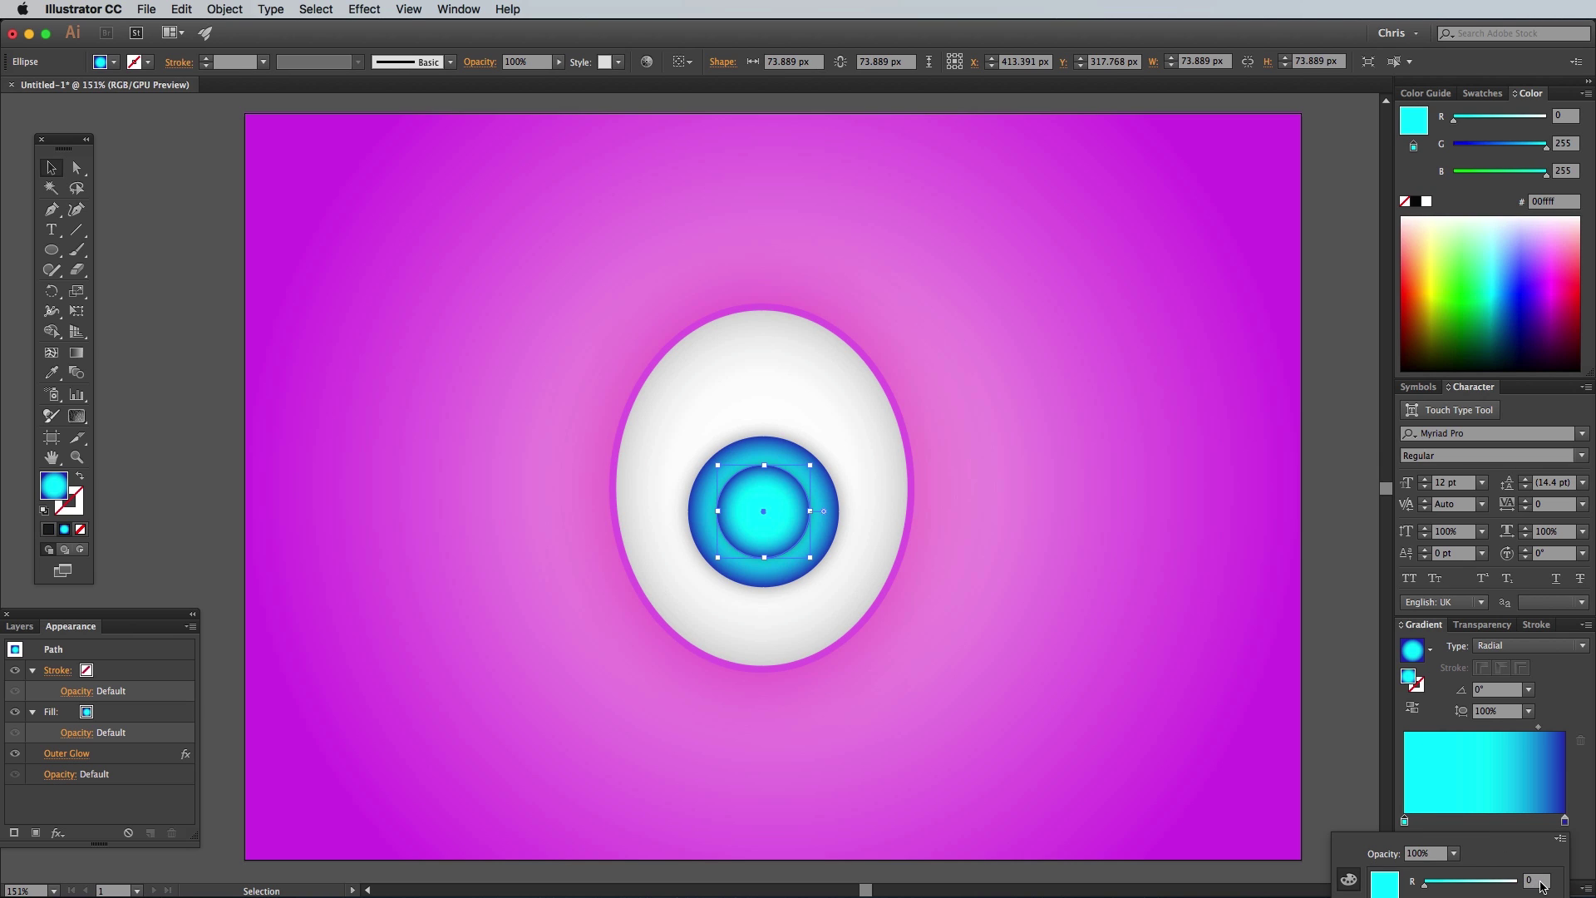
pyautogui.write('70')
pyautogui.press('Return')
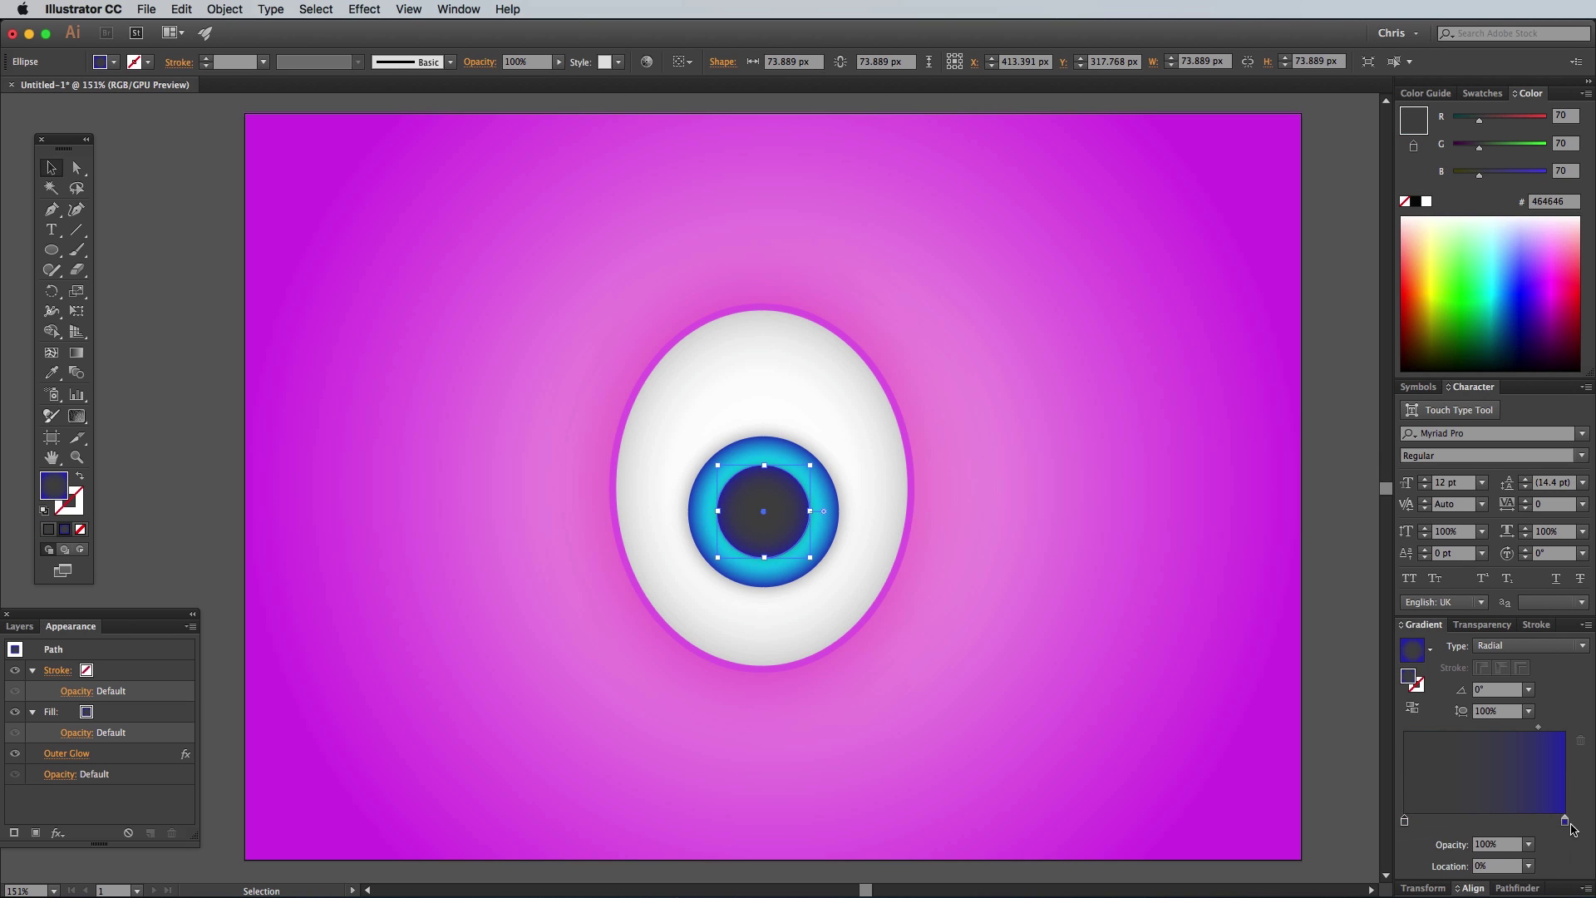
pyautogui.doubleClick(1565, 820)
pyautogui.press('Return')
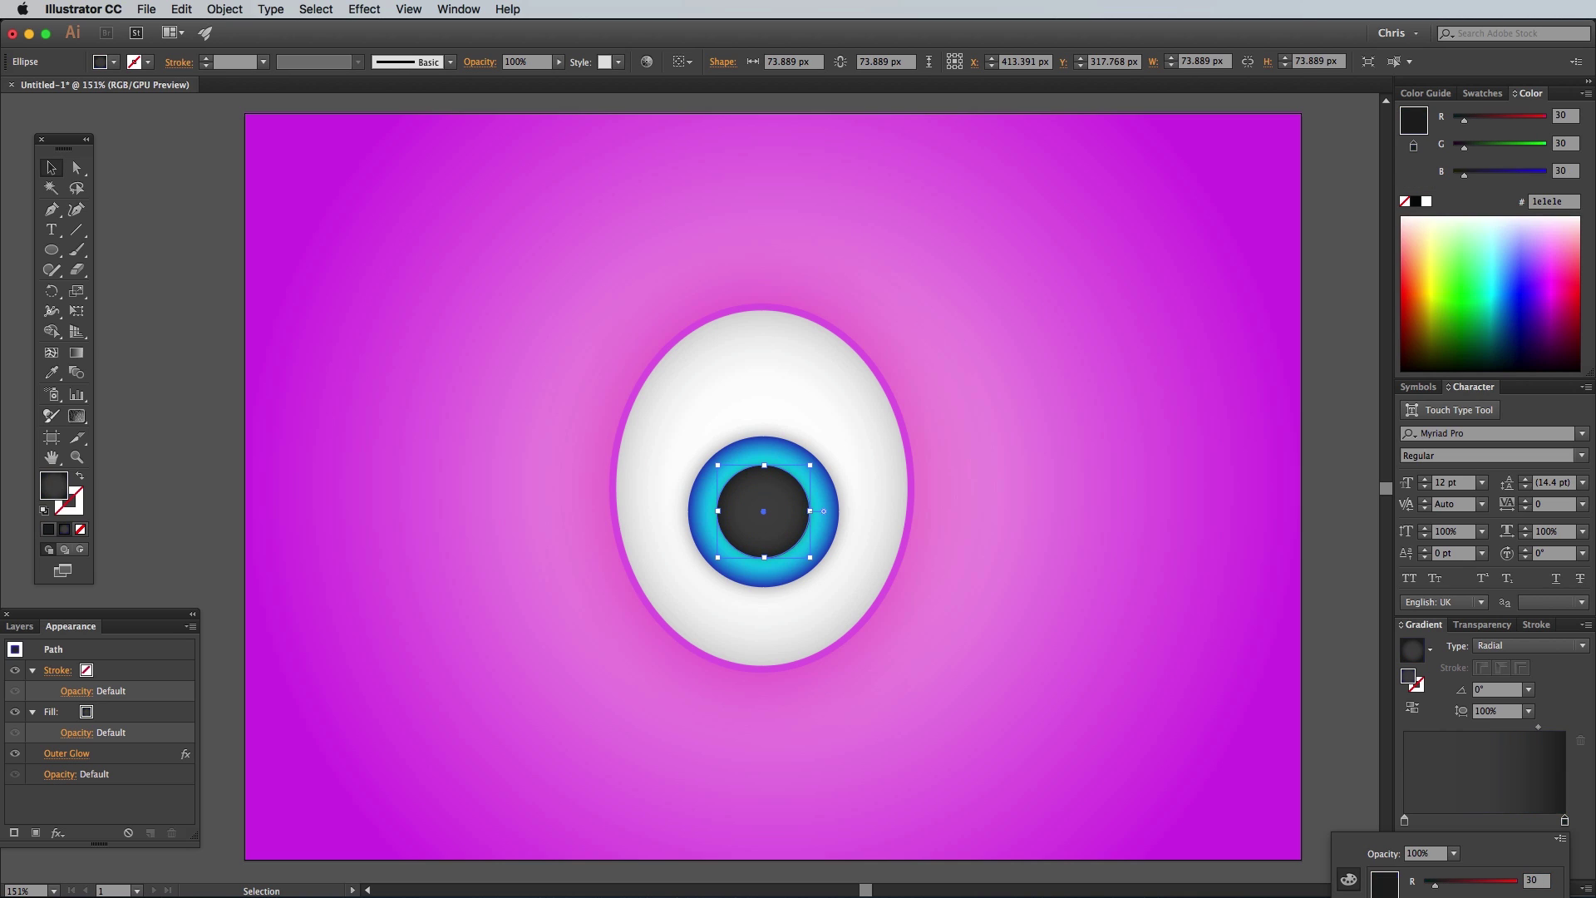
pyautogui.click(1584, 844)
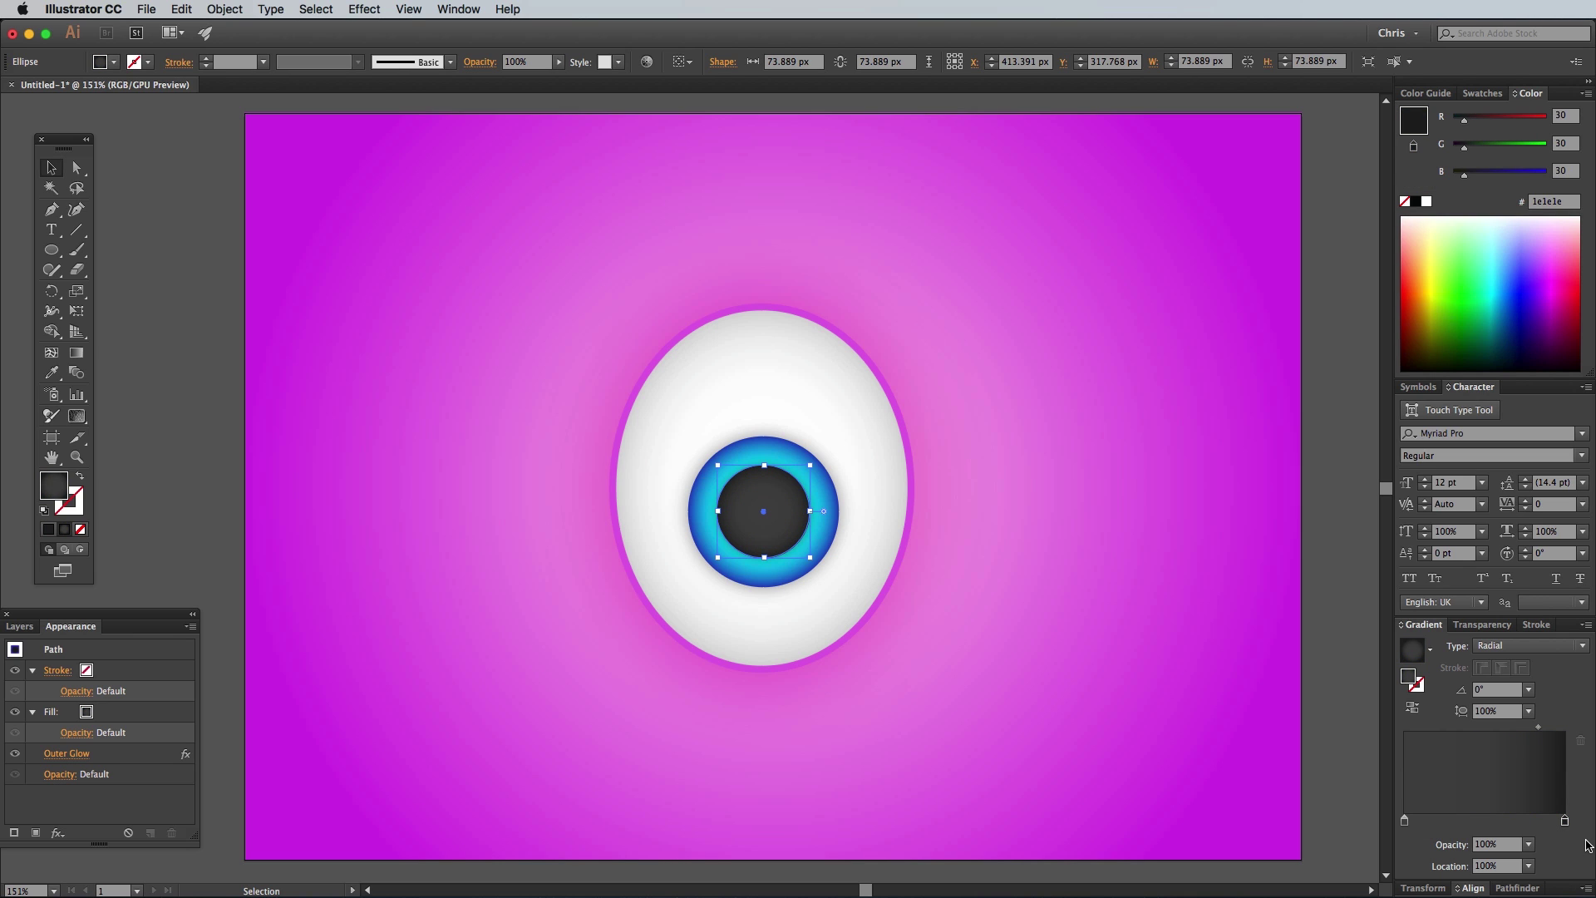
# Draw a 57.285 px white circle on the iris's upper right at 30% opacity, then deselect
pyautogui.click(51, 250)
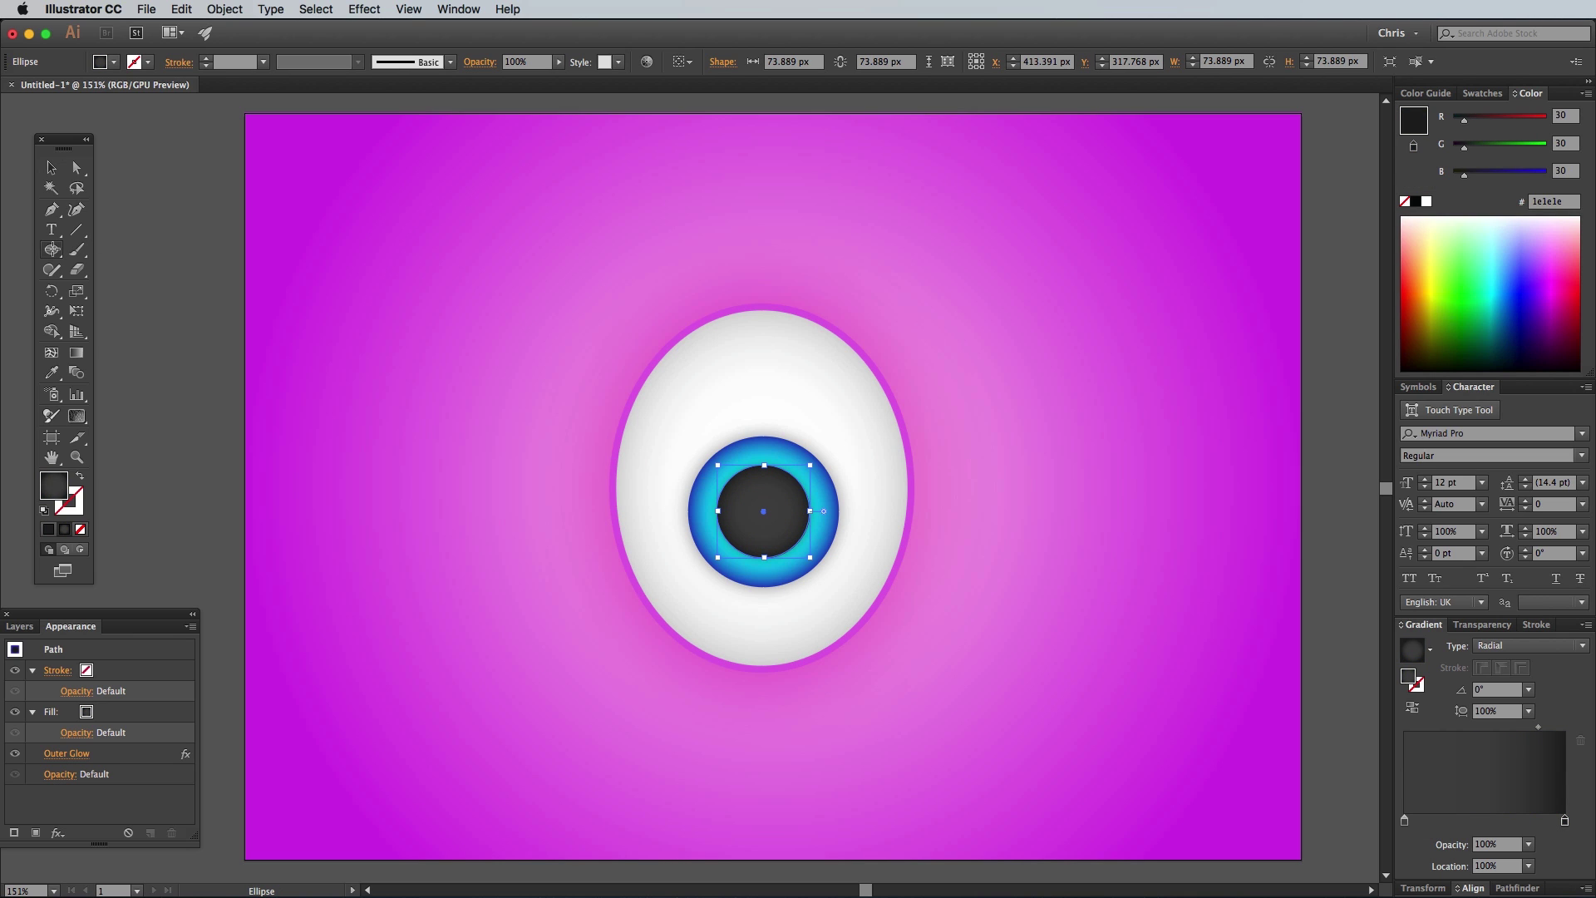
pyautogui.moveTo(754, 429); pyautogui.dragTo(824, 502)
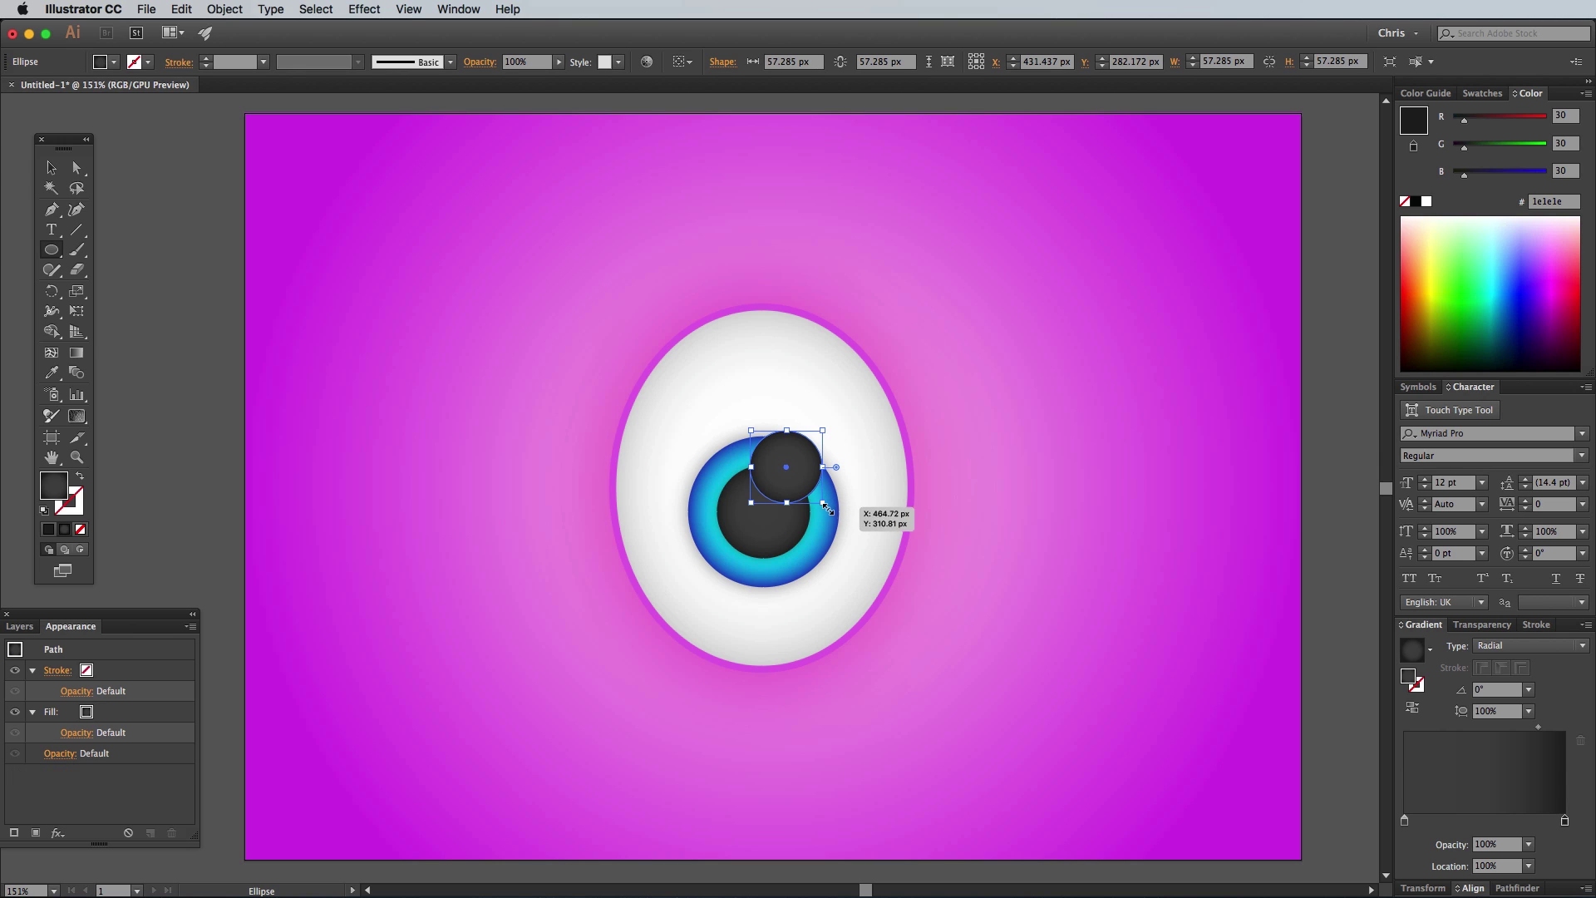
pyautogui.click(47, 530)
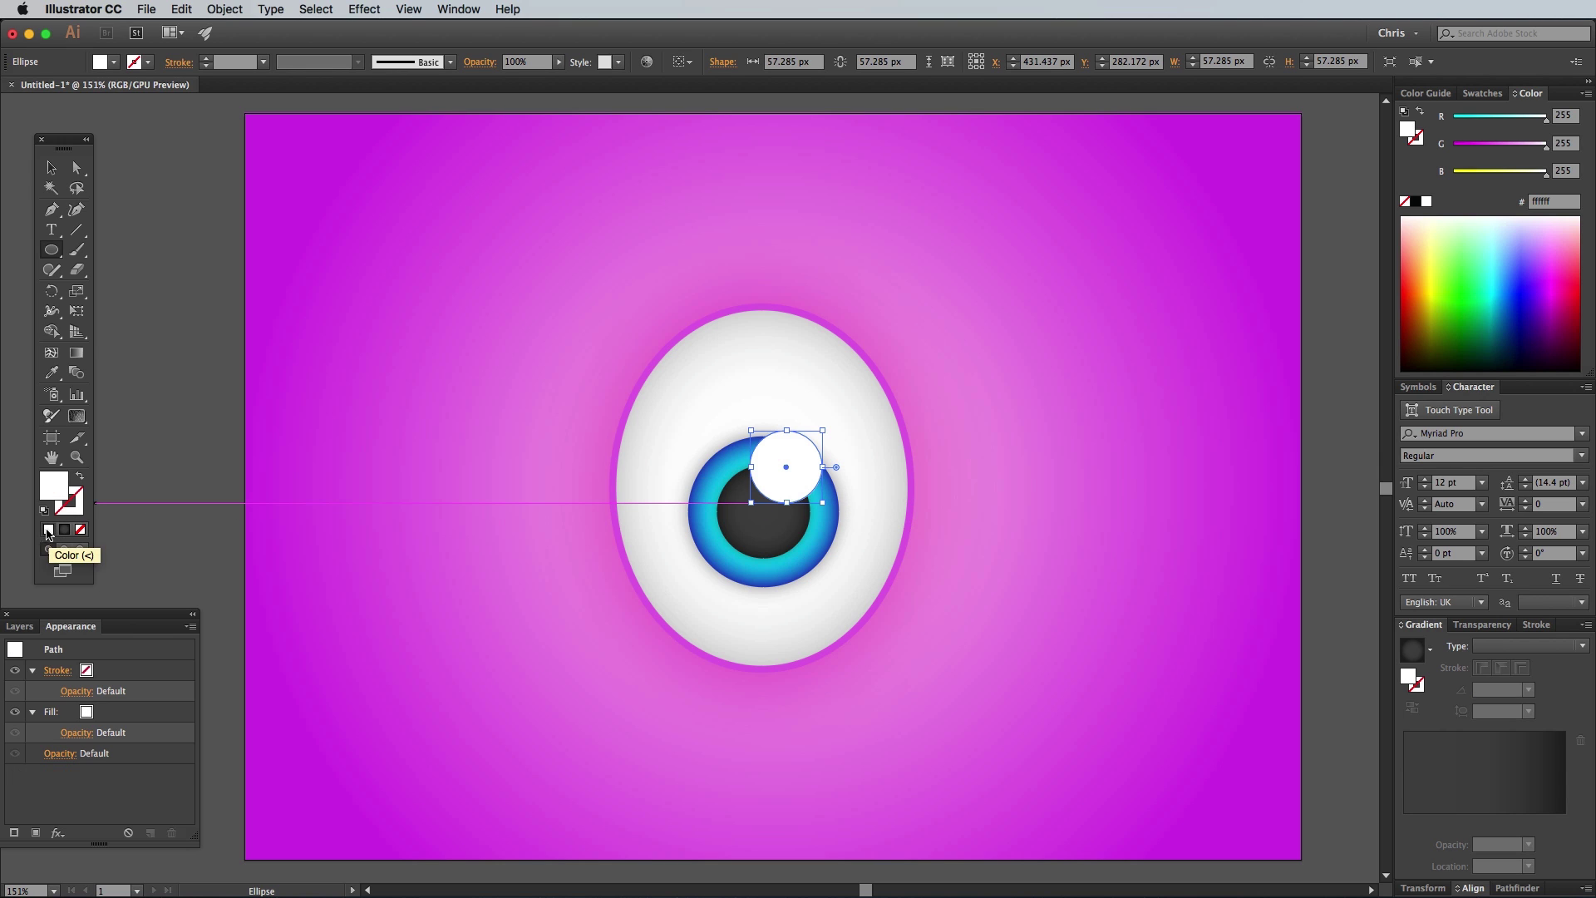
pyautogui.click(1493, 632)
pyautogui.write('30')
pyautogui.press('Return')
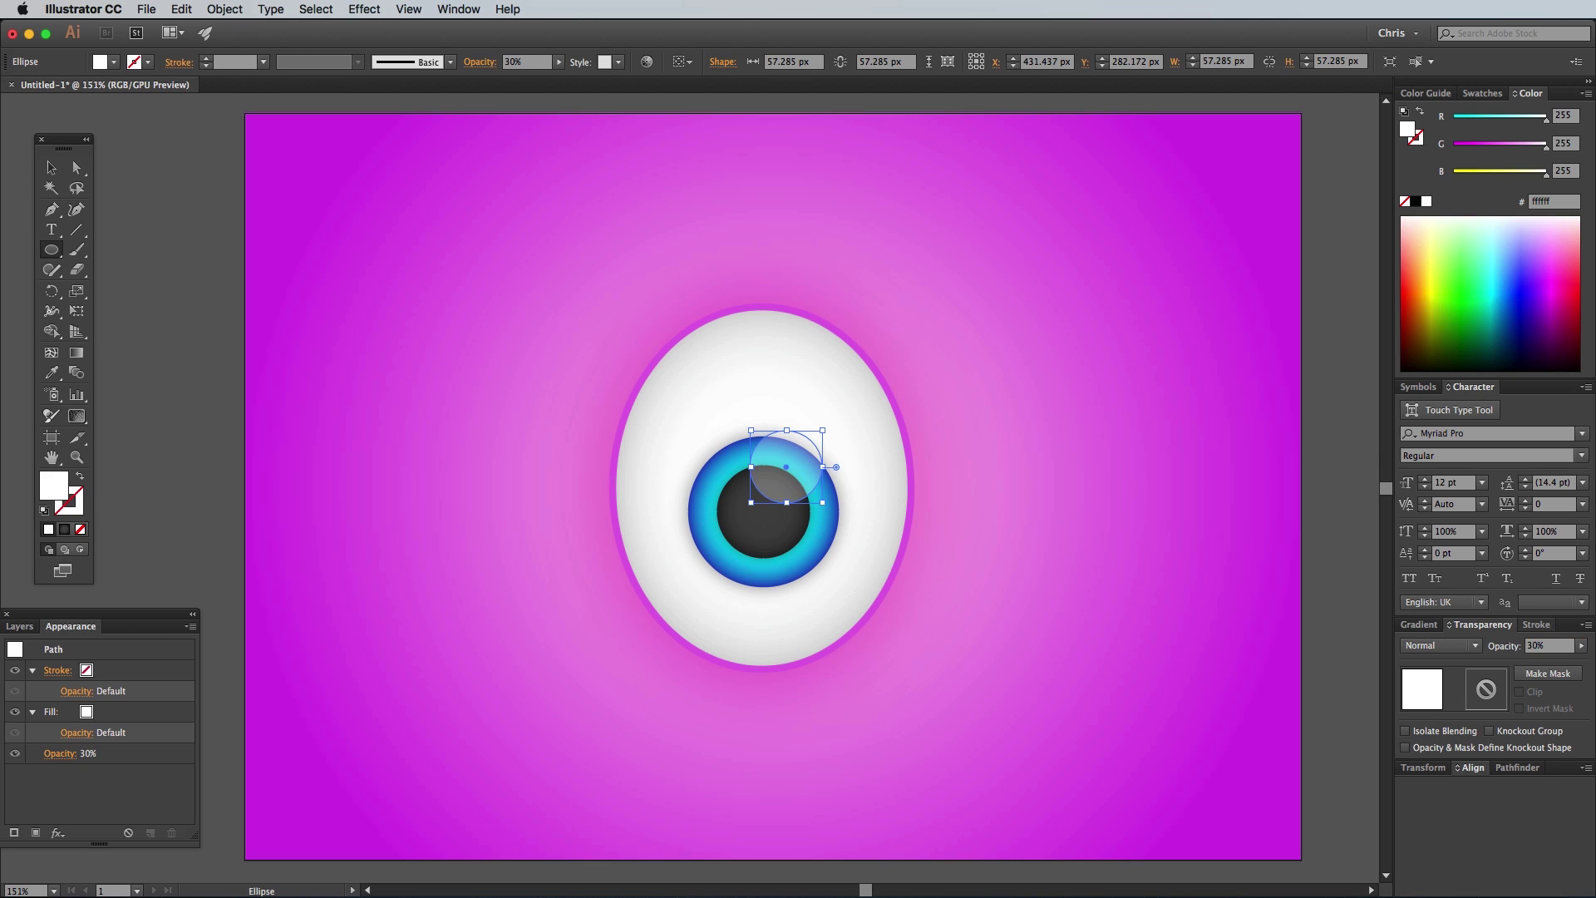
pyautogui.click(51, 167)
pyautogui.click(164, 357)
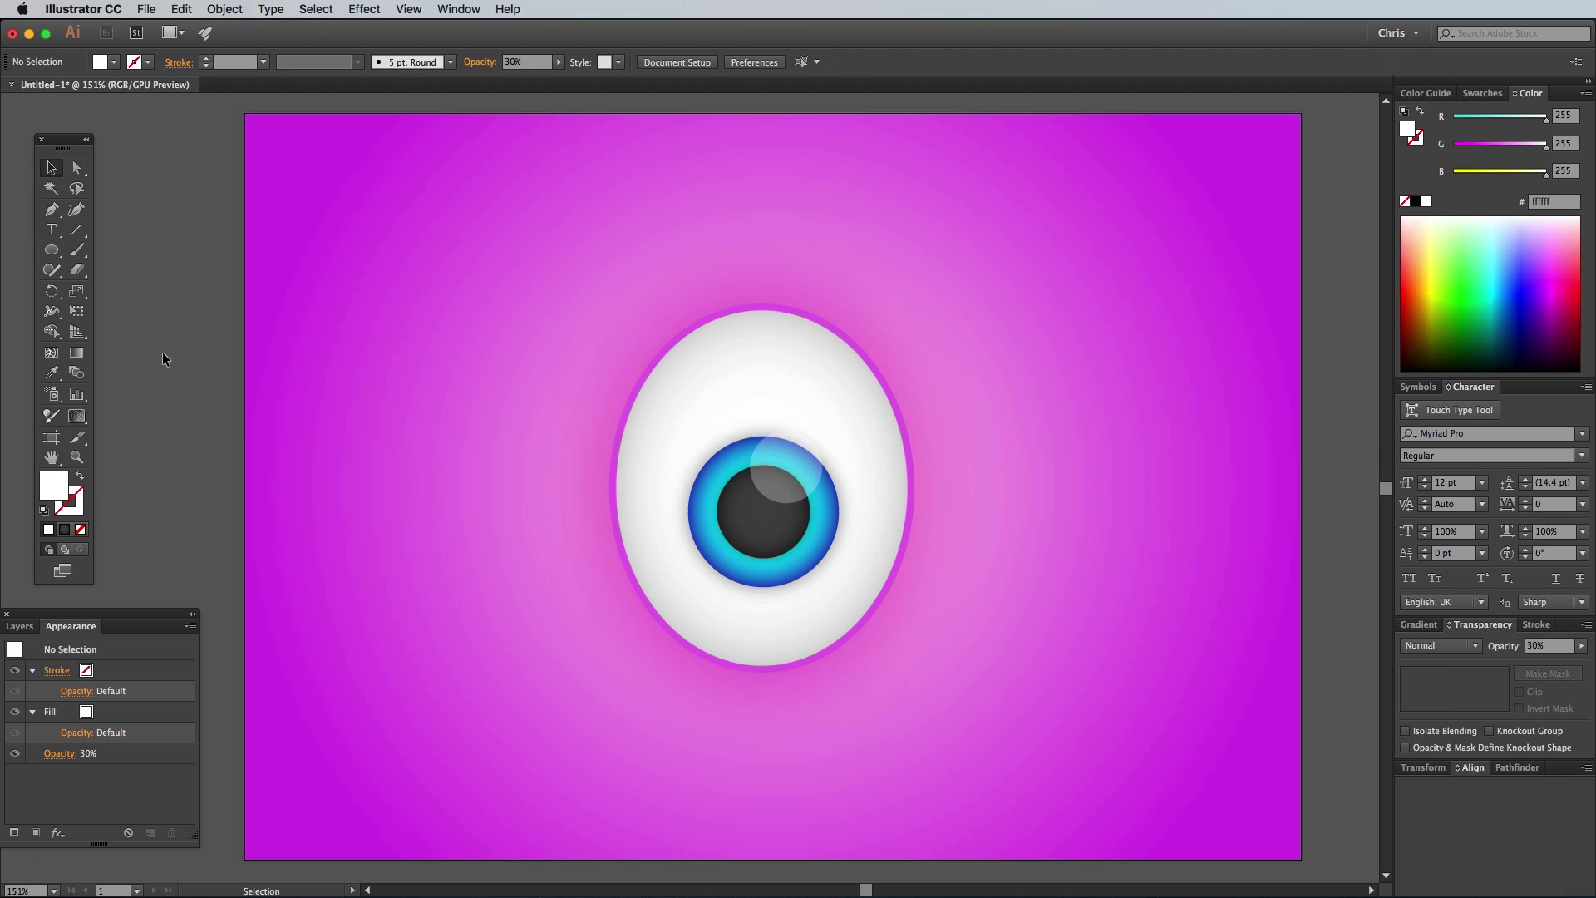
# Select the highlight, pupil and iris circles and group them into one 119.868 × 124.172 px object
pyautogui.click(769, 487)
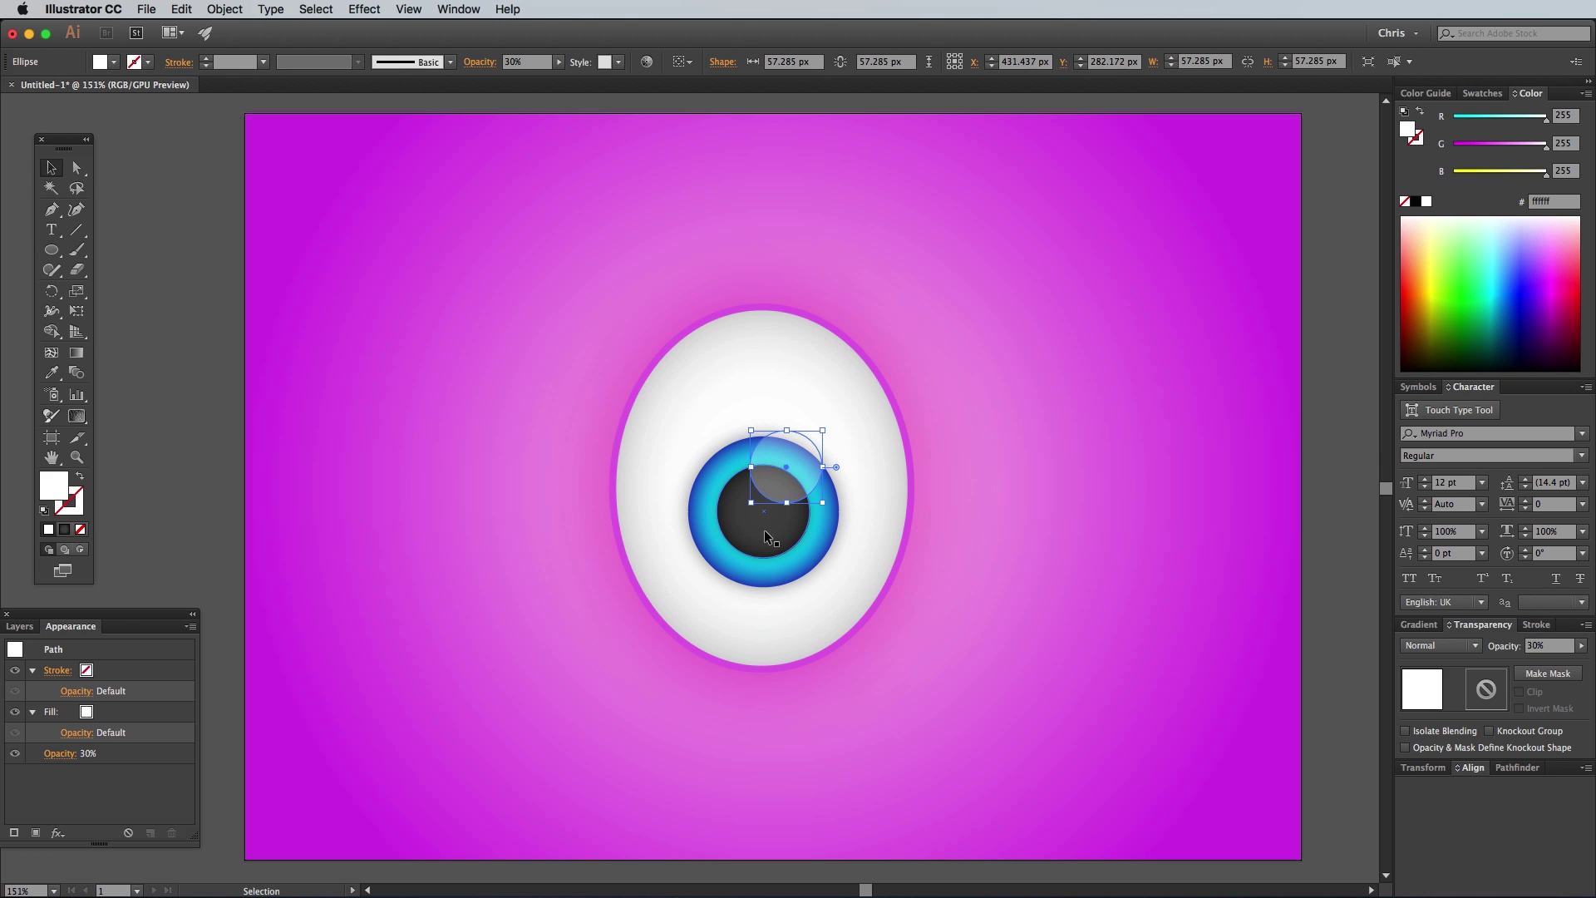
pyautogui.keyDown('shift'); pyautogui.click(765, 530); pyautogui.keyUp('shift')
pyautogui.keyDown('shift'); pyautogui.click(751, 576); pyautogui.keyUp('shift')
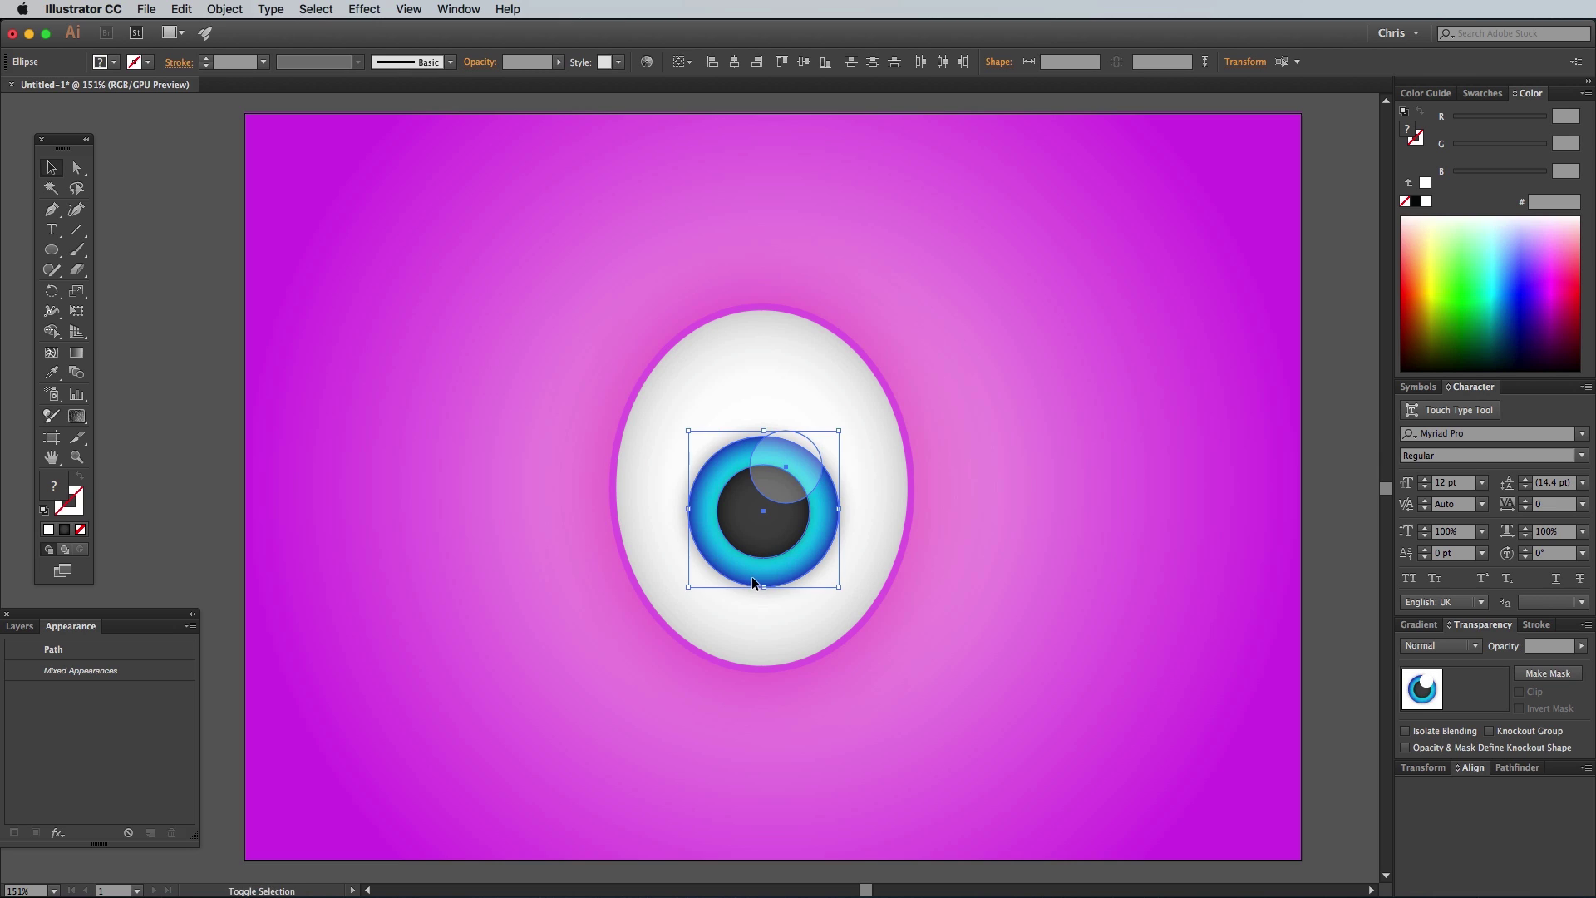
pyautogui.press('super+g')
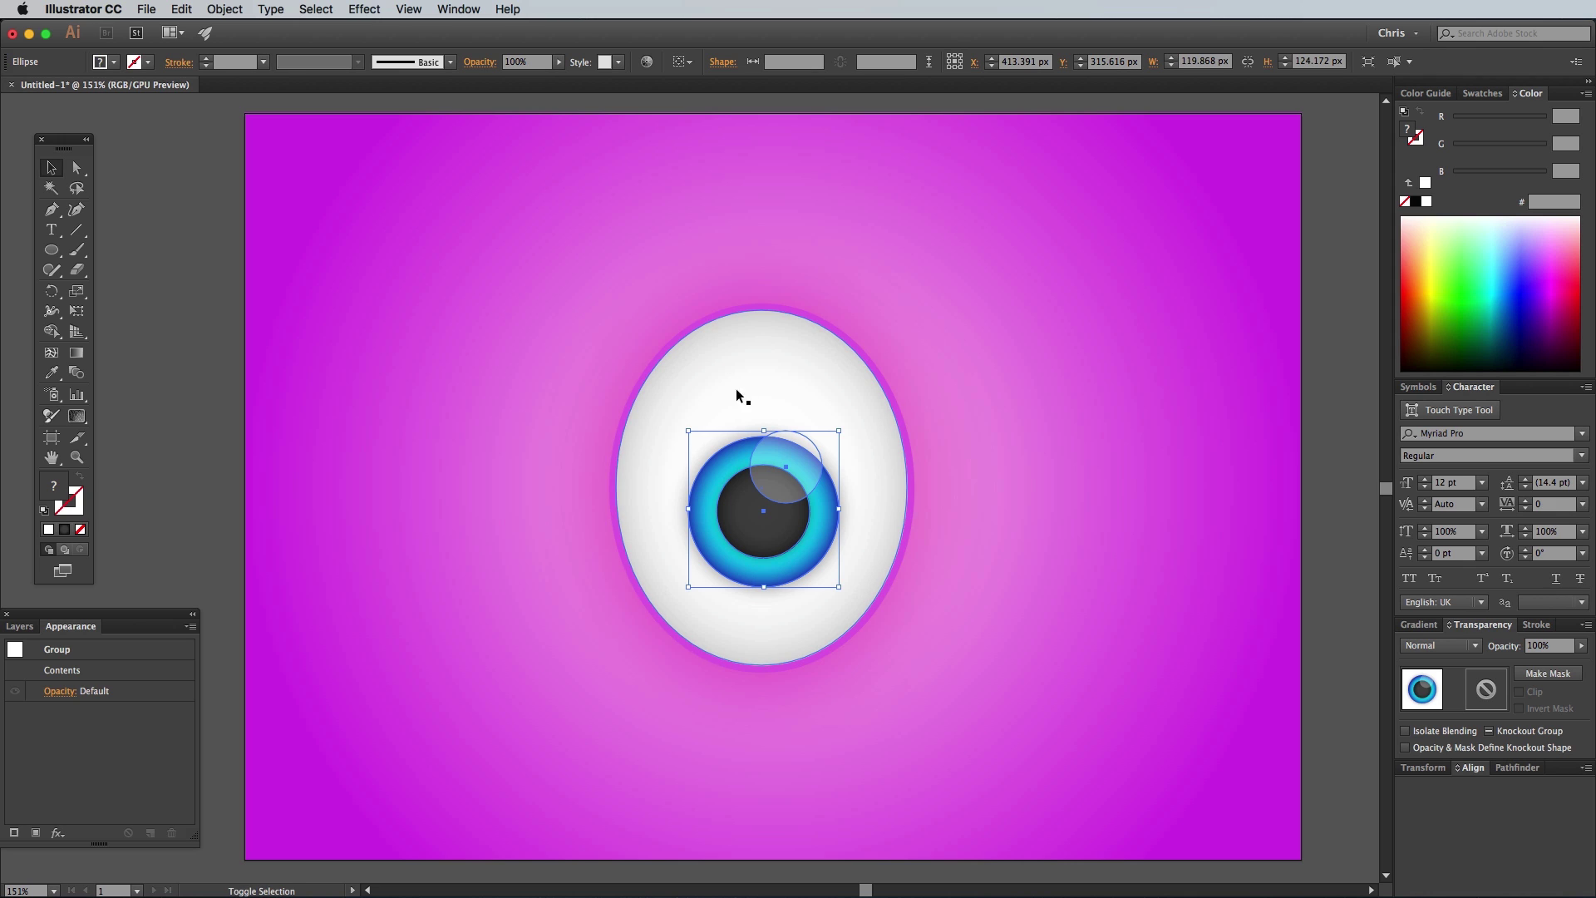
# Duplicate the eye to the right, then tilt and move the two eyes in opposite directions
pyautogui.keyDown('shift'); pyautogui.click(741, 361); pyautogui.keyUp('shift')
pyautogui.keyDown('alt'); pyautogui.moveTo(751, 412); pyautogui.dragTo(1106, 400); pyautogui.keyUp('alt')
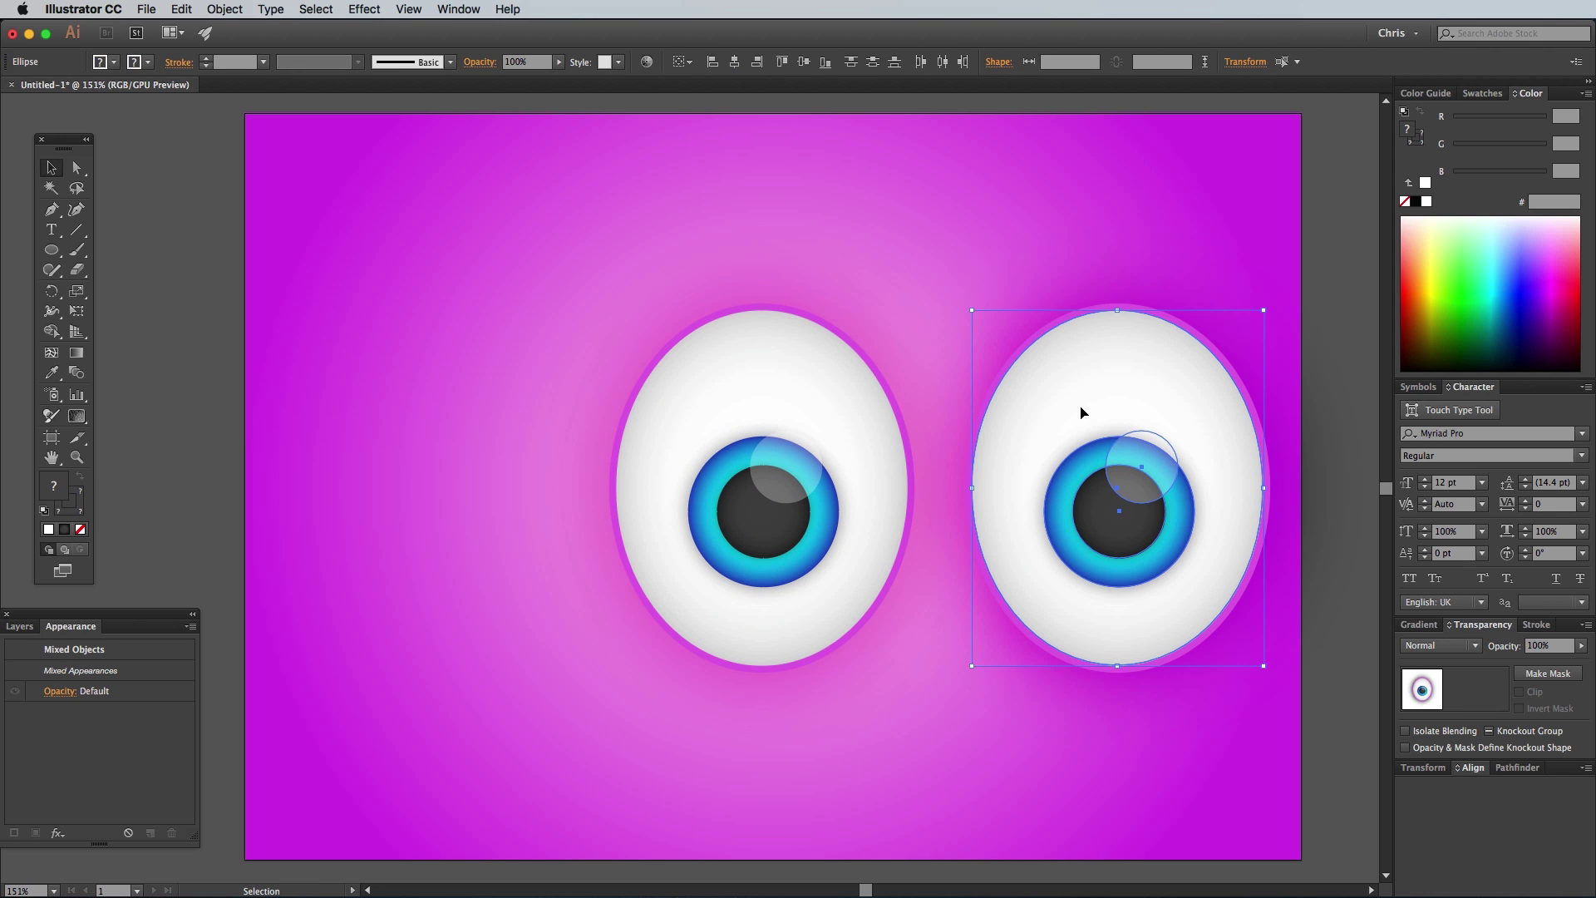
pyautogui.click(678, 405)
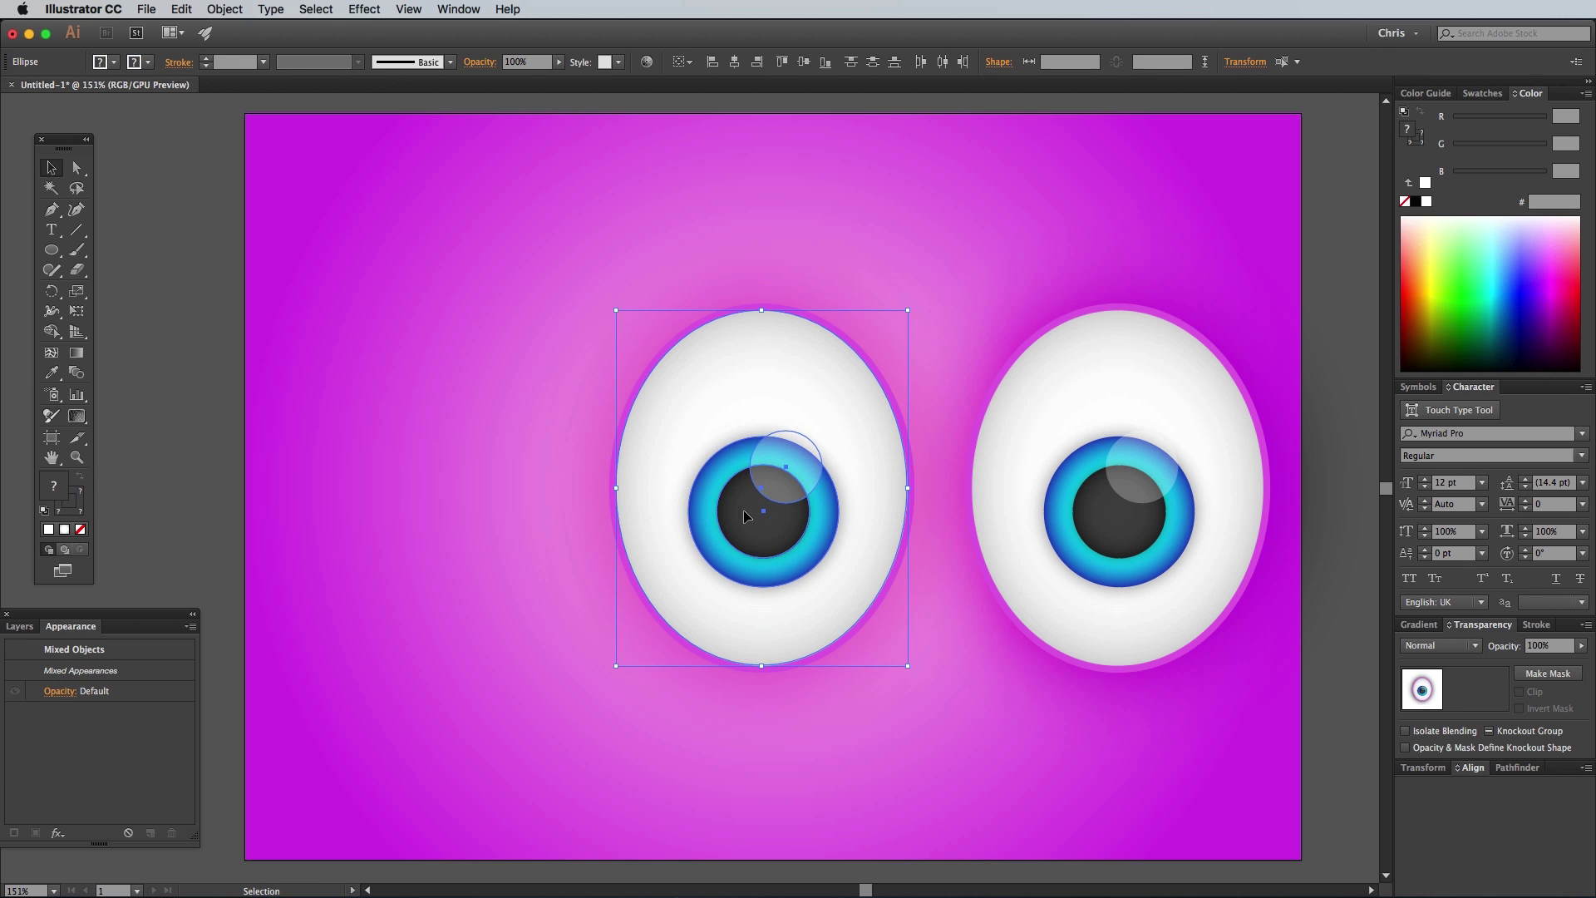
pyautogui.moveTo(918, 672); pyautogui.dragTo(856, 723)
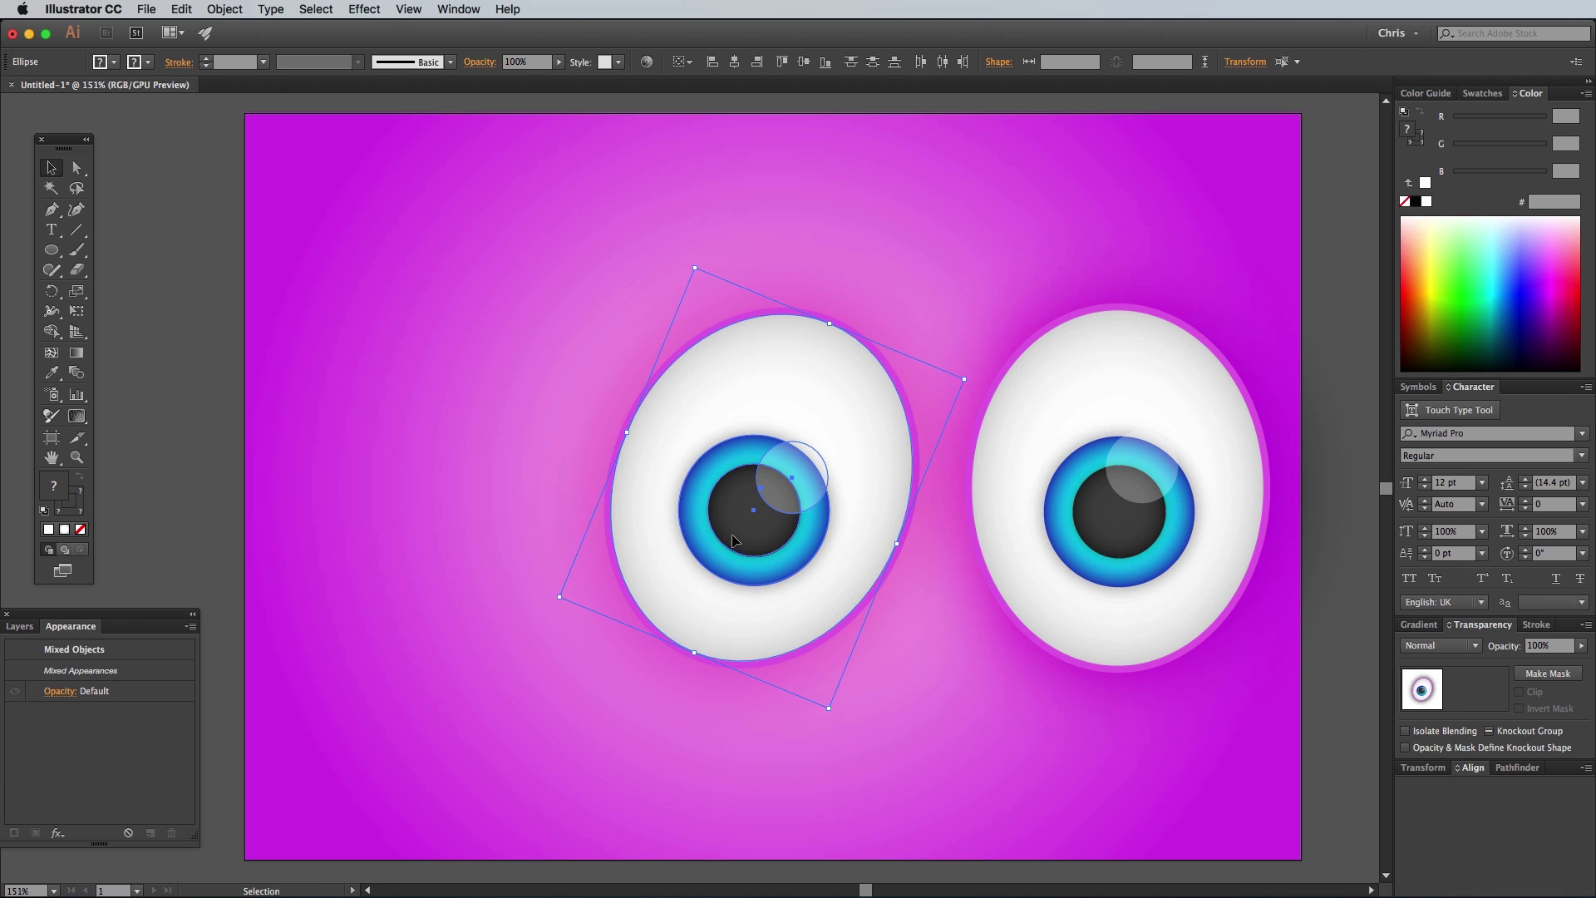
pyautogui.moveTo(748, 499); pyautogui.dragTo(552, 401)
pyautogui.click(1059, 355)
pyautogui.moveTo(1273, 676); pyautogui.dragTo(1328, 591)
pyautogui.moveTo(1157, 509); pyautogui.dragTo(1029, 443)
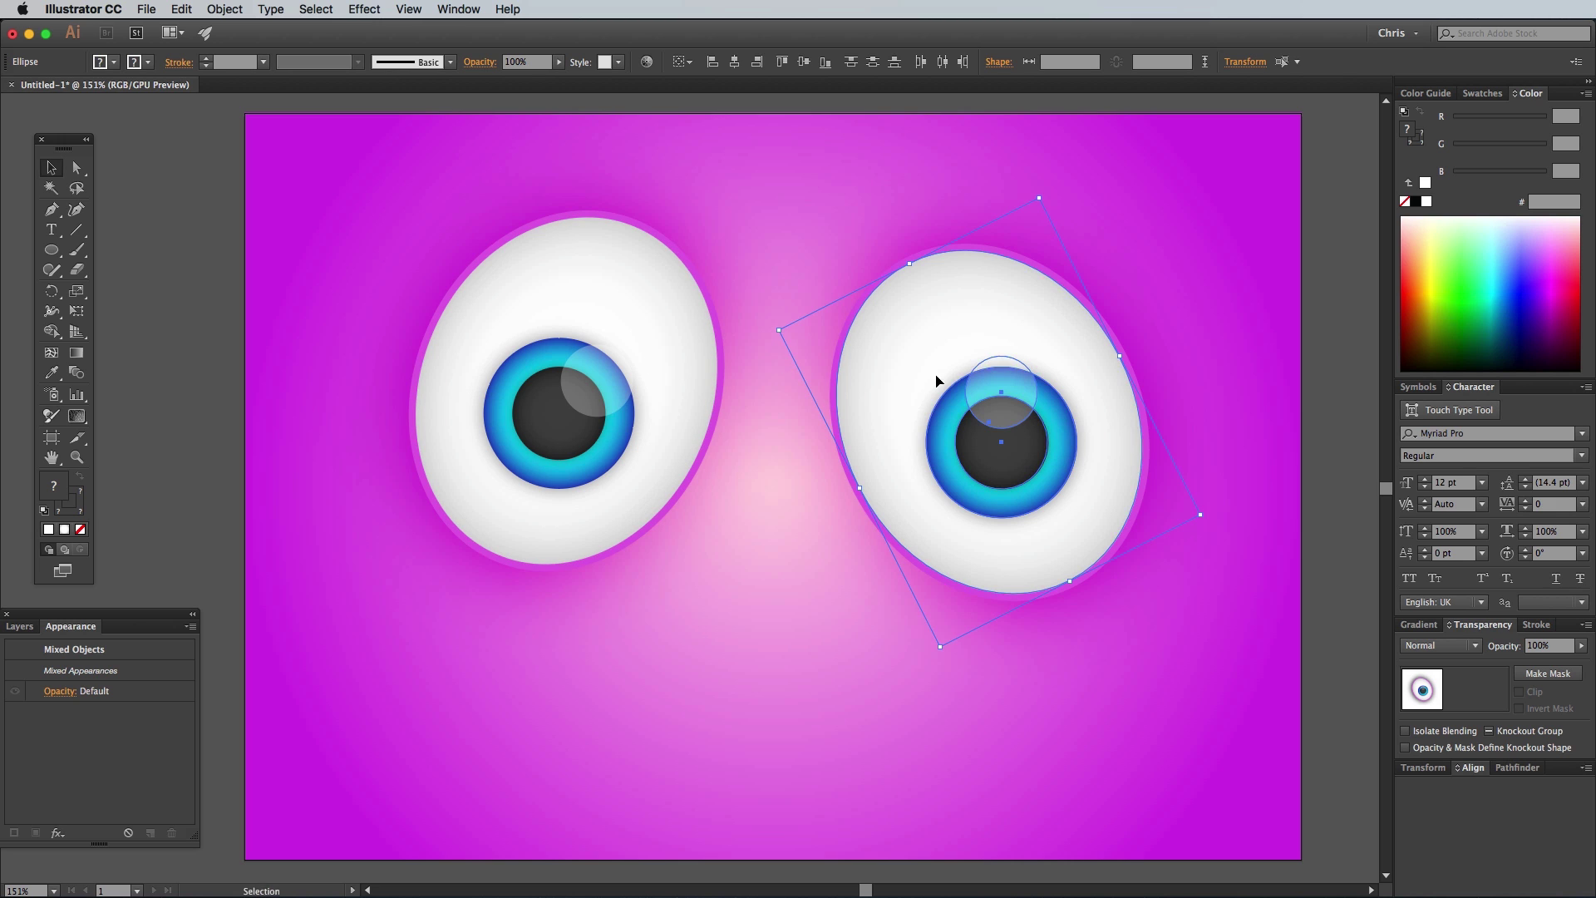
pyautogui.press('cmd+z')
# Shift the left eye white and reposition both pupils, resizing the left pupil to match the right
pyautogui.click(645, 326)
pyautogui.moveTo(565, 396); pyautogui.dragTo(615, 447)
pyautogui.press('super+shift+a')
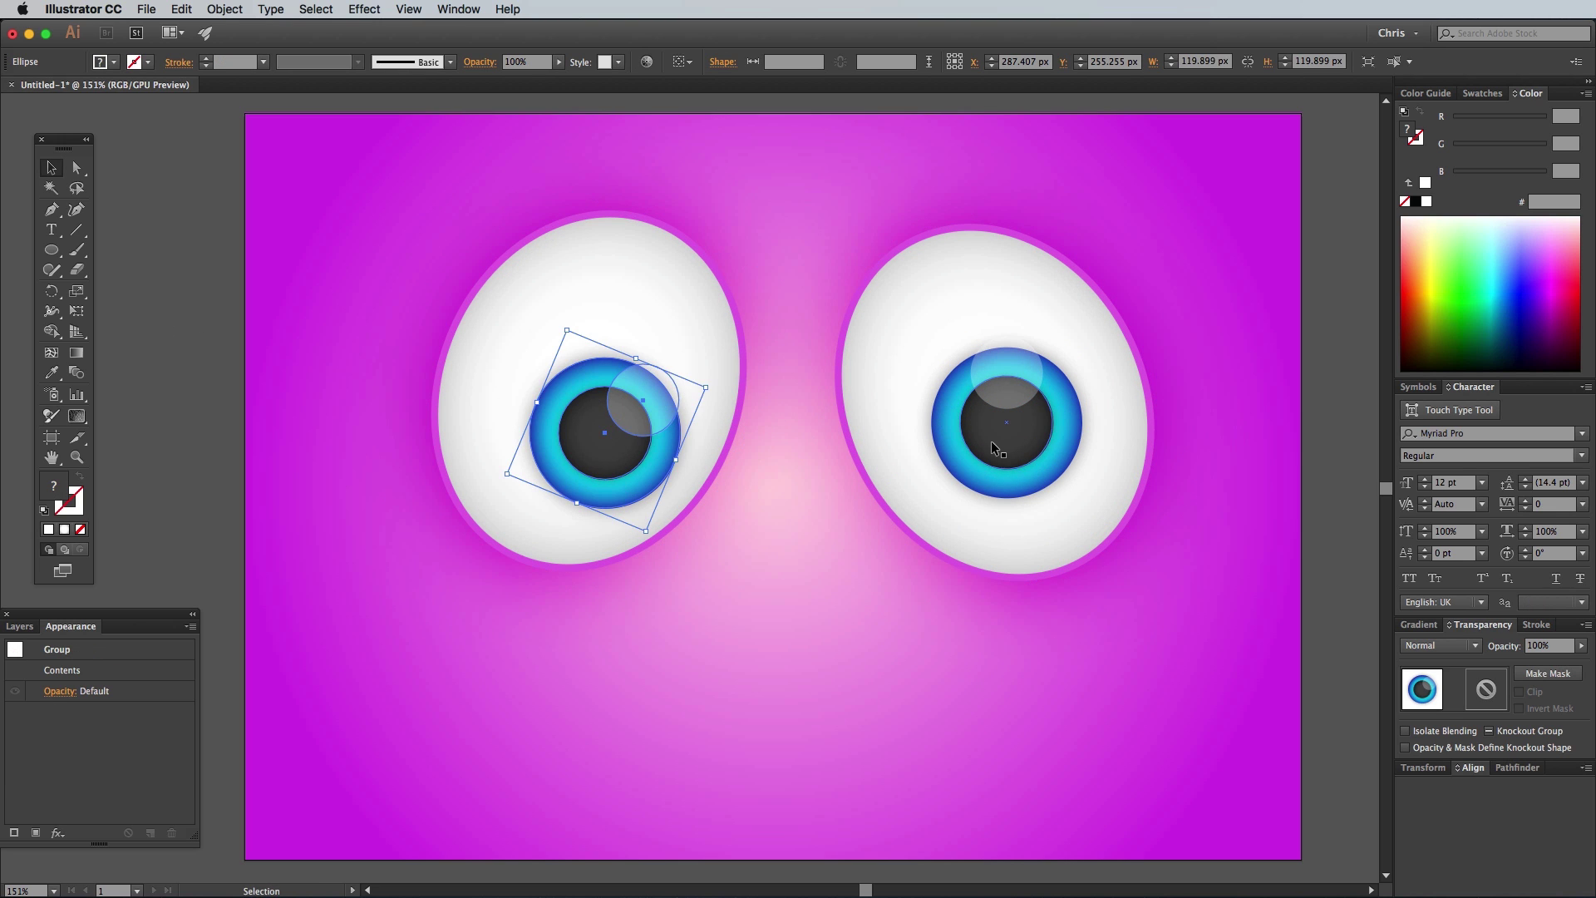
pyautogui.moveTo(991, 440); pyautogui.dragTo(953, 459)
pyautogui.moveTo(1002, 336); pyautogui.dragTo(1006, 319)
pyautogui.click(582, 412)
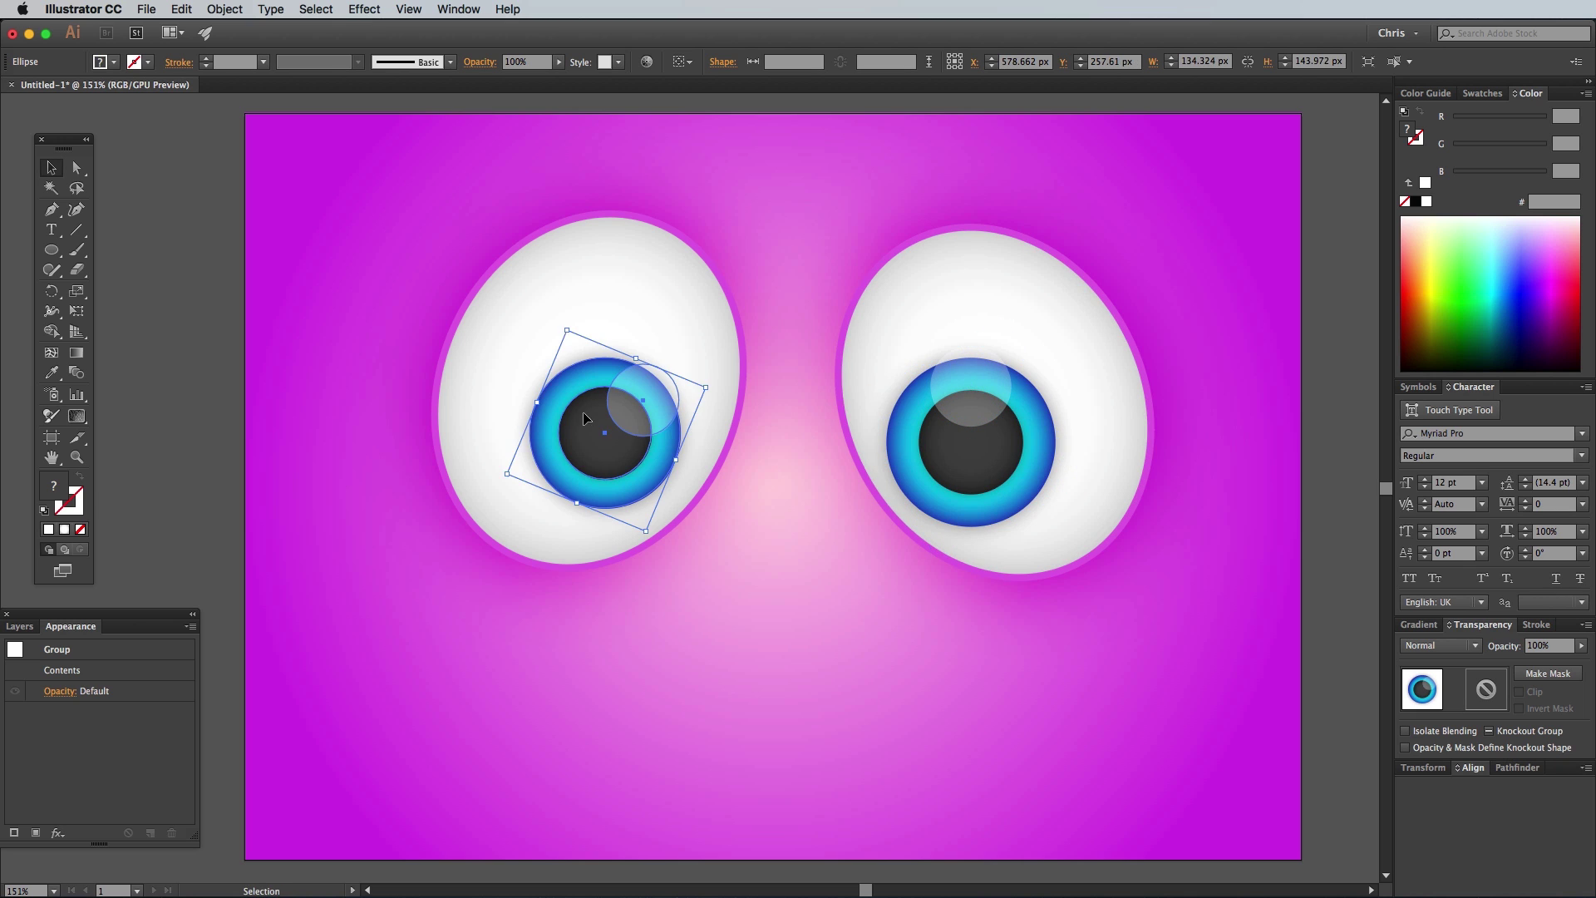
pyautogui.press('super+d')
pyautogui.moveTo(984, 451); pyautogui.dragTo(990, 457)
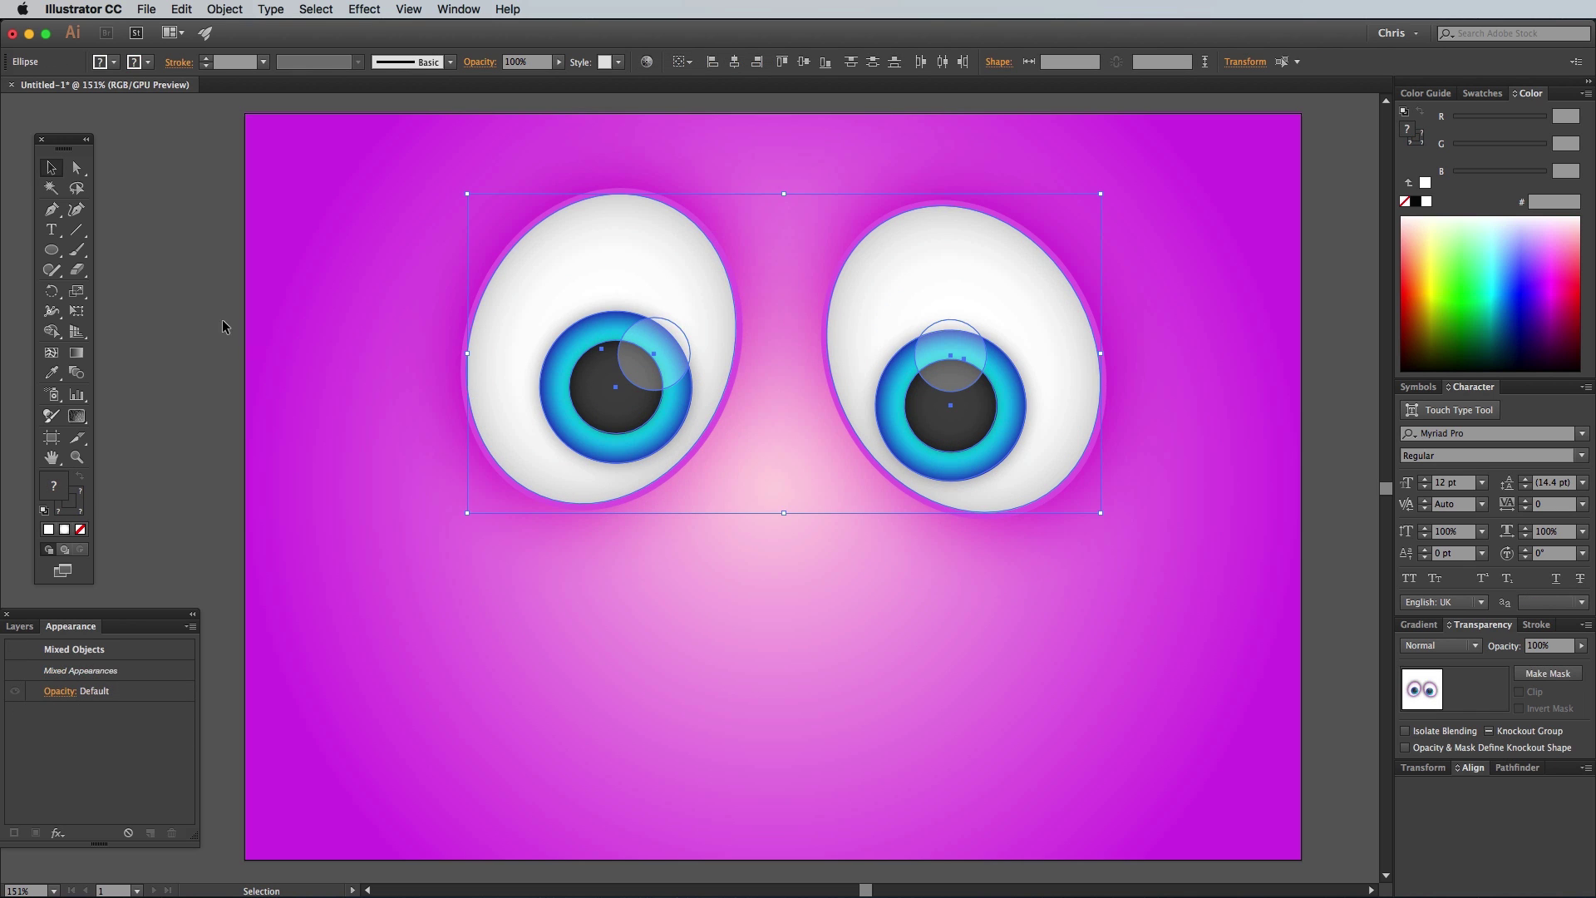
# Draw a closed, wide mouth outline below the eyes using curved Pen anchors
pyautogui.click(205, 307)
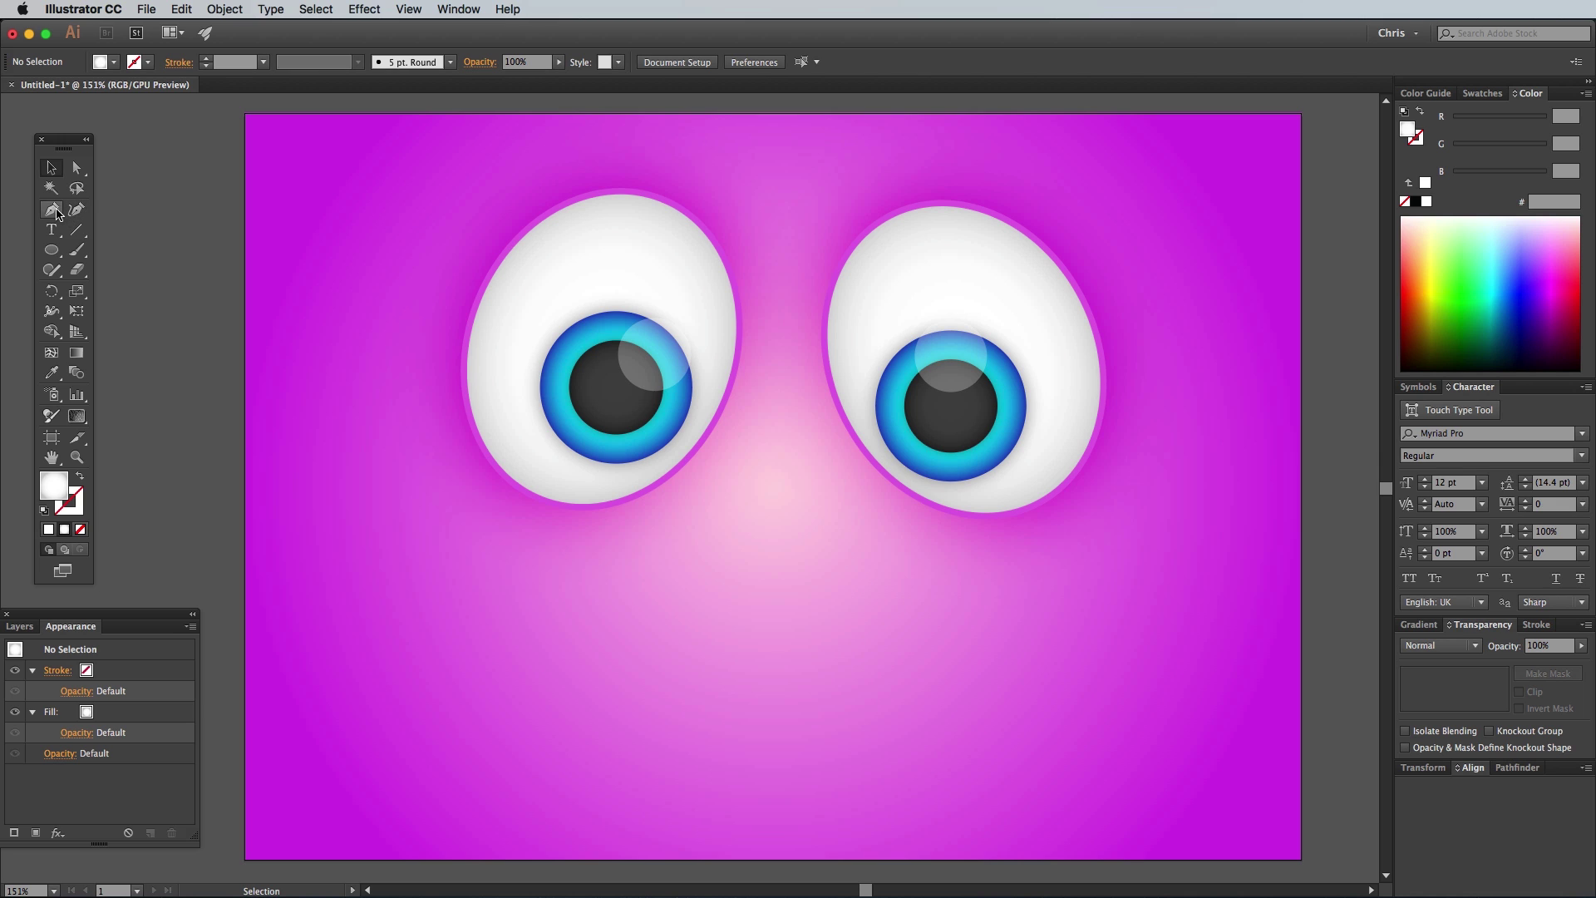
pyautogui.click(53, 211)
pyautogui.moveTo(797, 546); pyautogui.dragTo(666, 534)
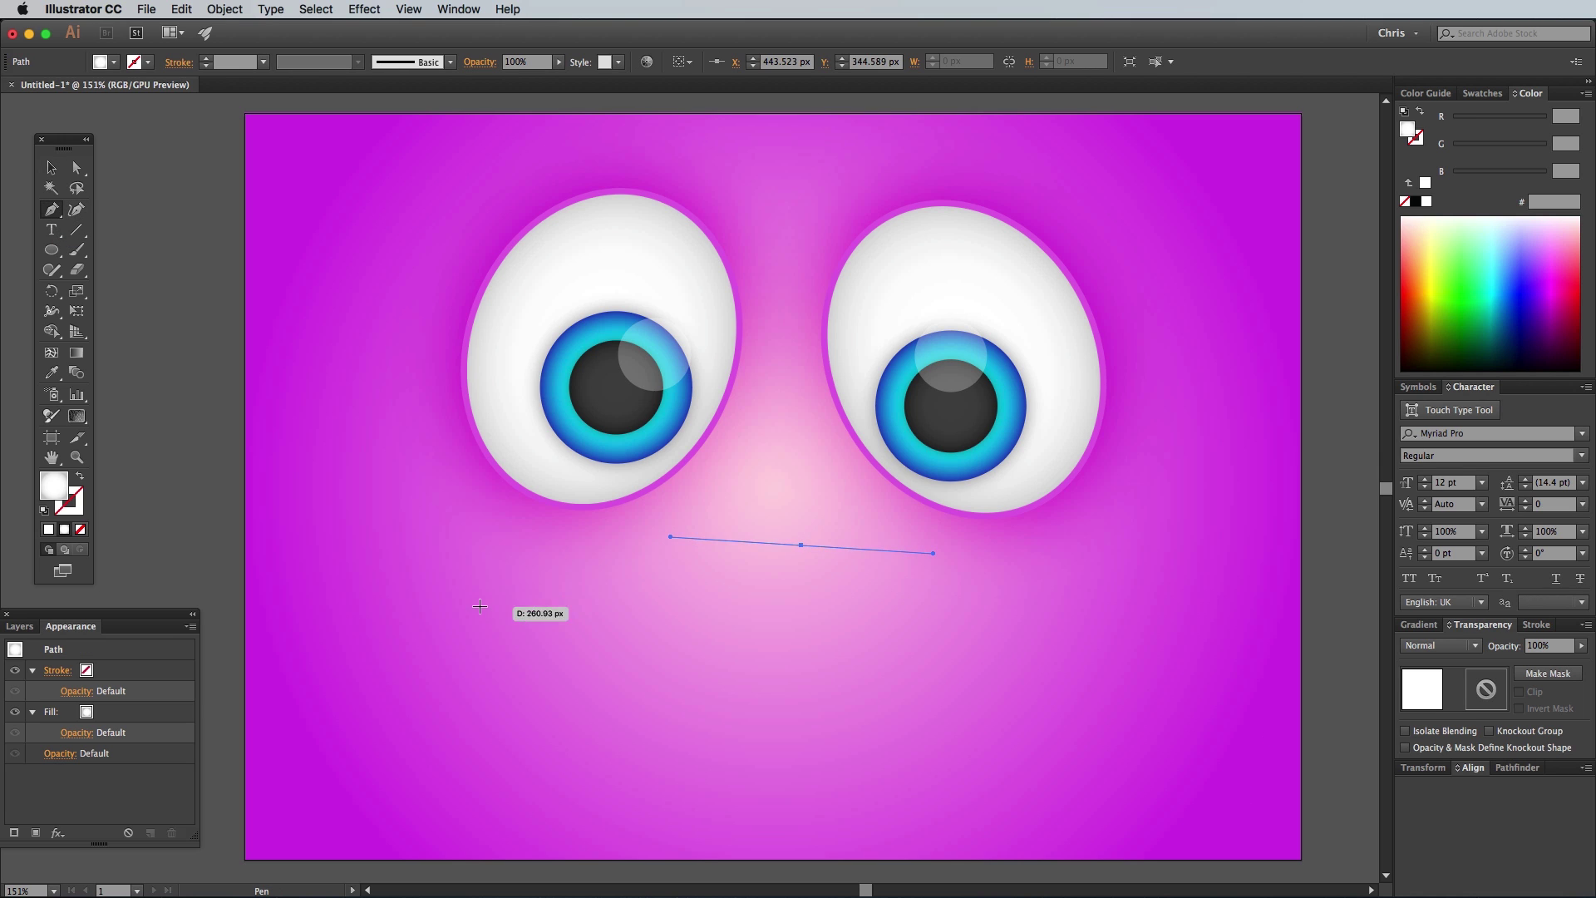
pyautogui.moveTo(478, 612); pyautogui.dragTo(436, 651)
pyautogui.moveTo(615, 779); pyautogui.dragTo(763, 781)
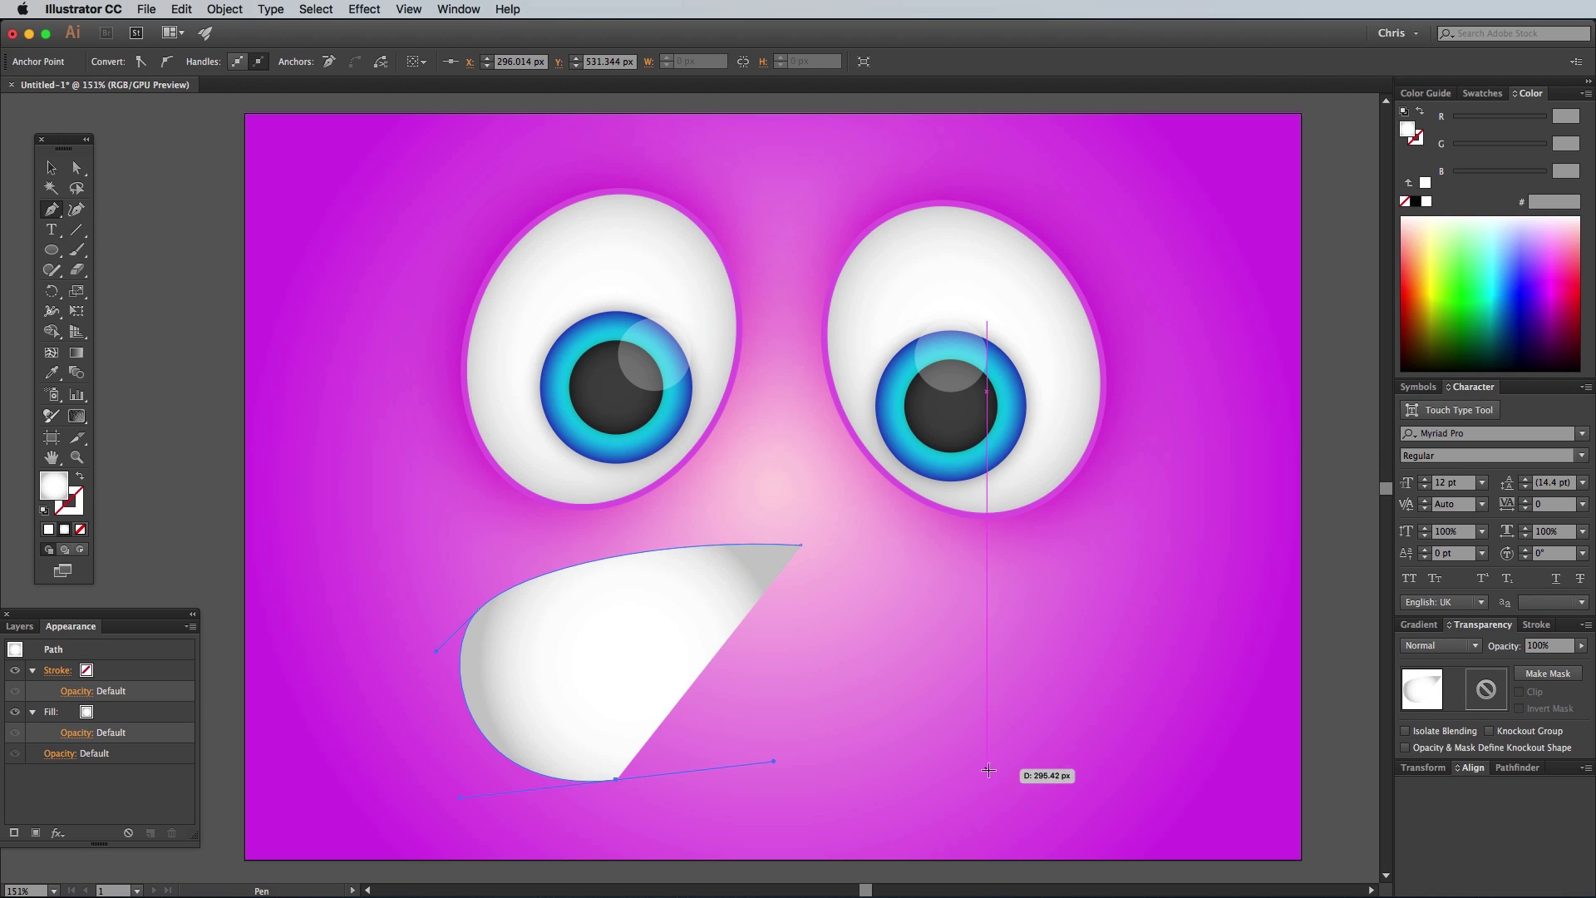
pyautogui.moveTo(985, 769); pyautogui.dragTo(1151, 815)
pyautogui.moveTo(796, 546); pyautogui.dragTo(637, 552)
pyautogui.keyDown('super'); pyautogui.click(1228, 746); pyautogui.keyUp('super')
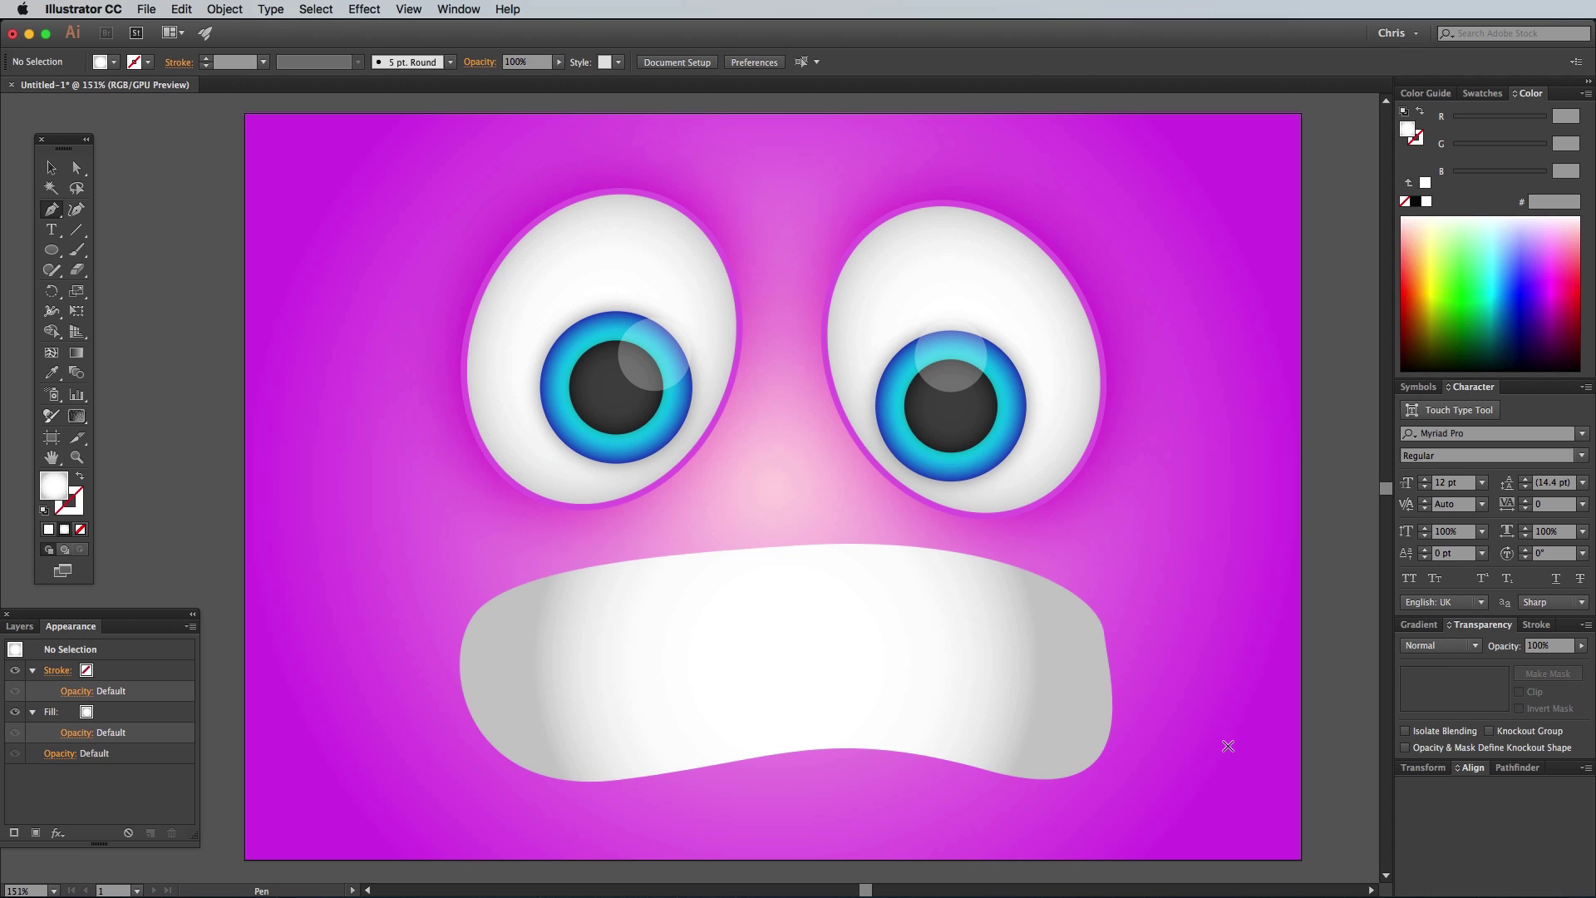
# Add an anchor on the mouth's right edge, then reshape the right side and the bottom curve
pyautogui.click(1105, 620)
pyautogui.moveTo(1123, 622); pyautogui.dragTo(1134, 661)
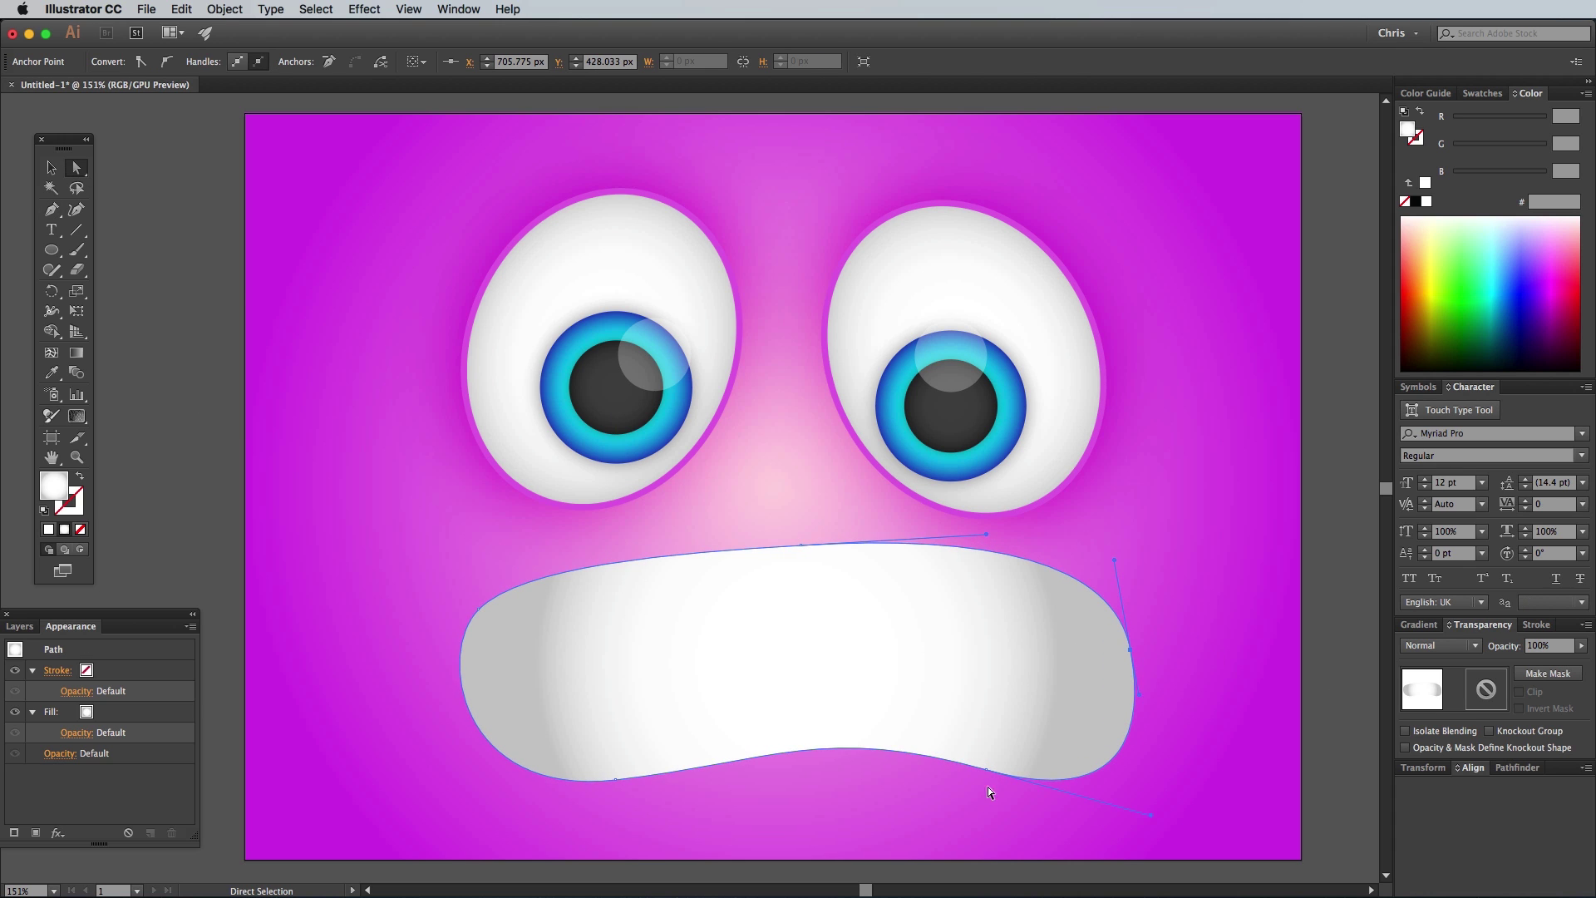
pyautogui.moveTo(986, 770); pyautogui.dragTo(965, 772)
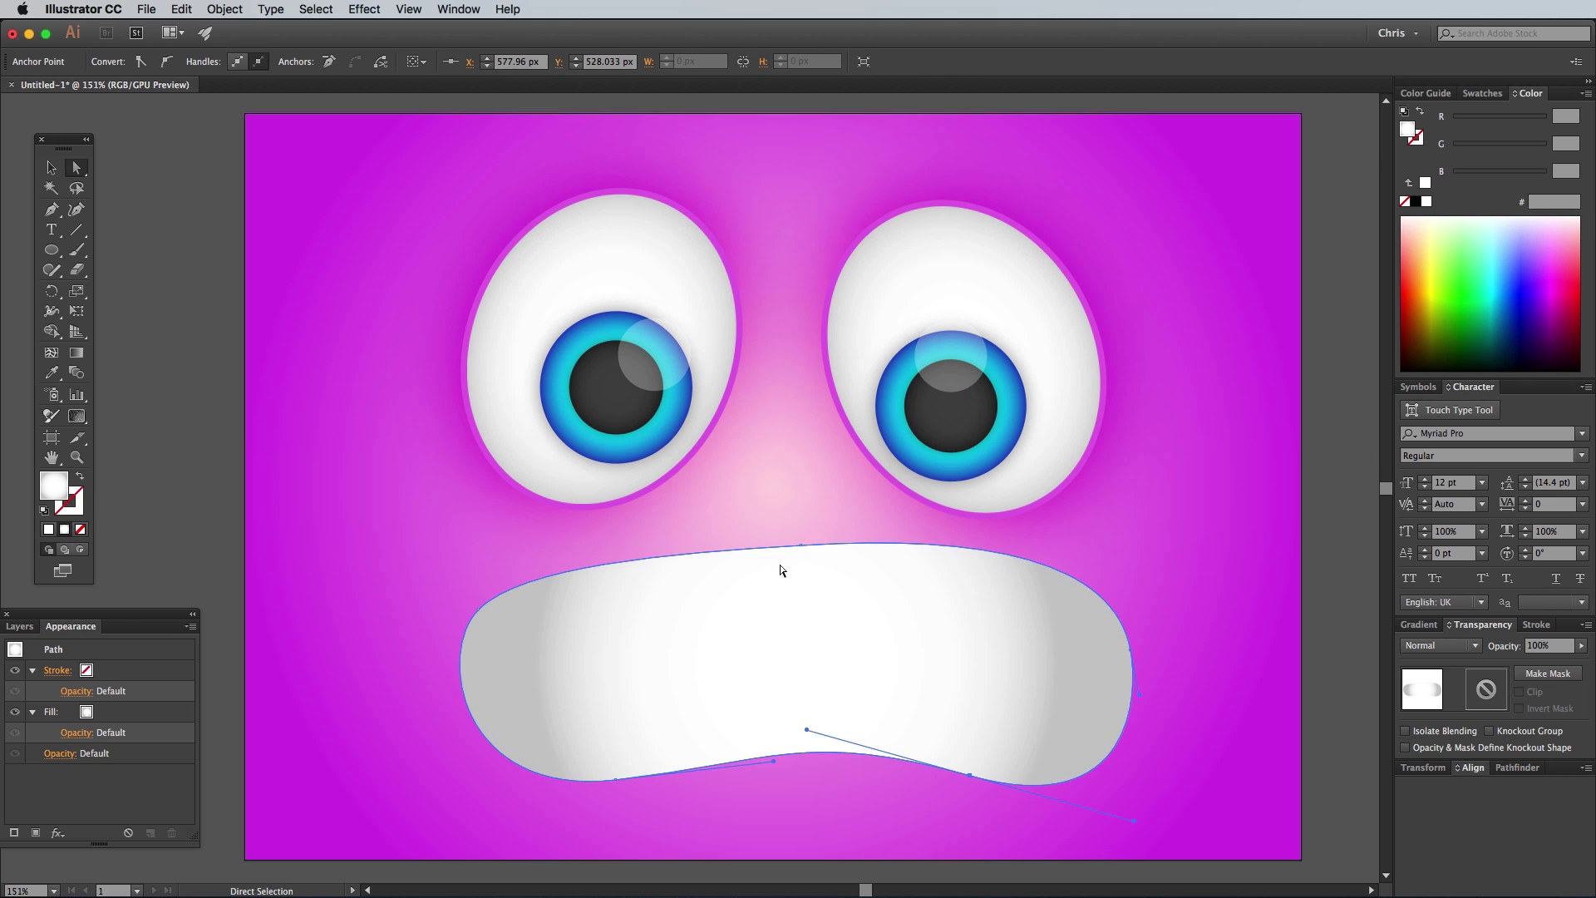
pyautogui.click(537, 556)
# Set the mouth's radial gradient stops to dark red #280000 and #3c0000
pyautogui.press('v')
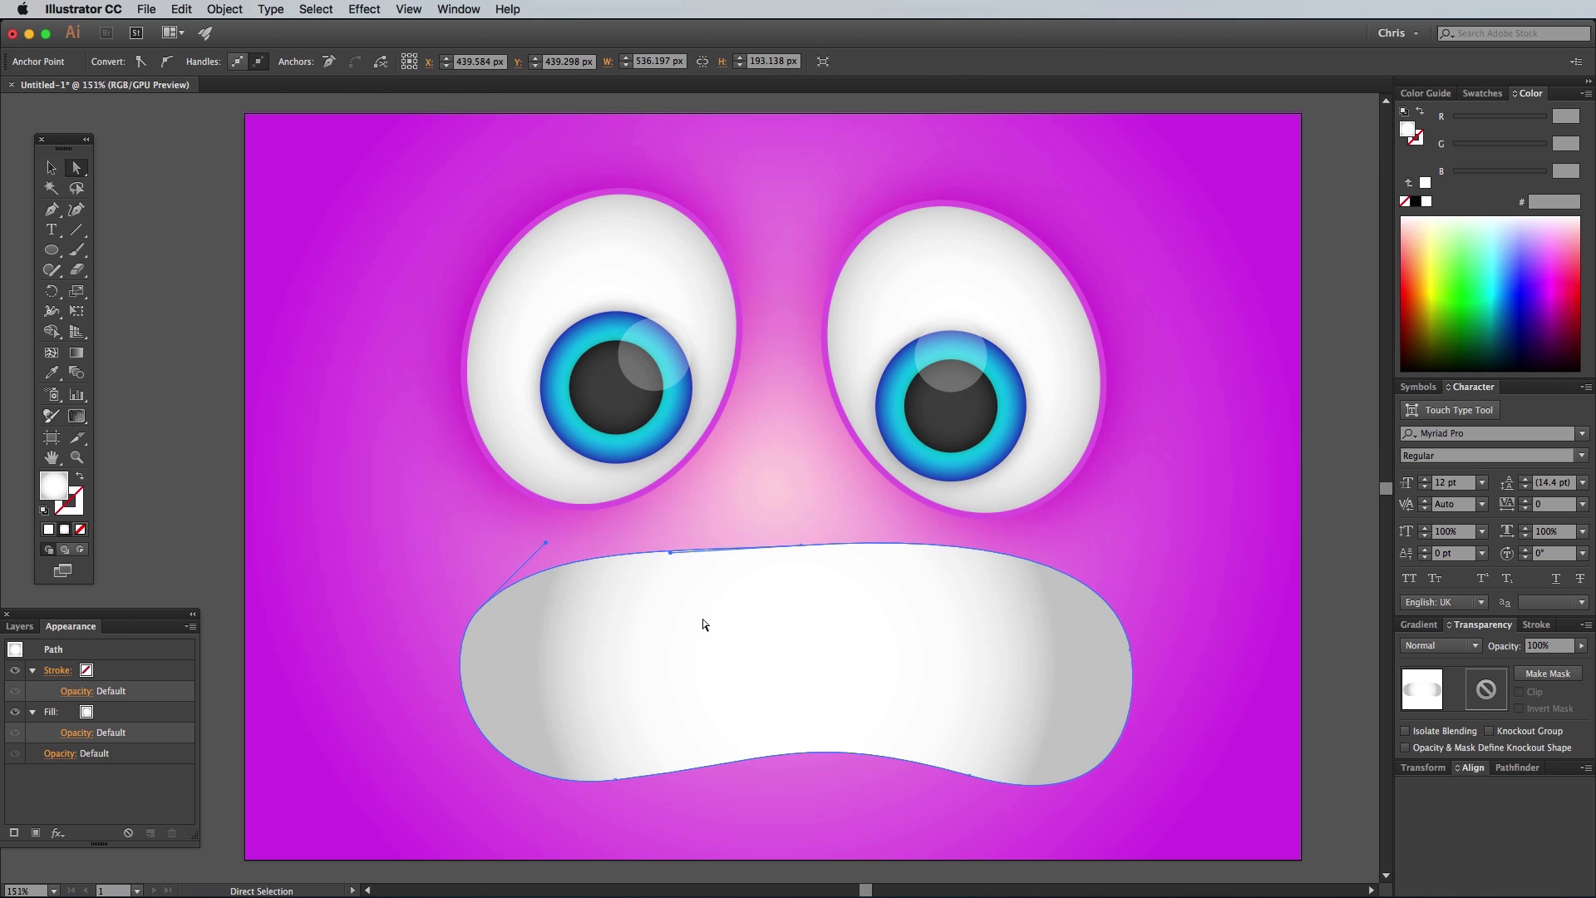
pyautogui.click(1419, 625)
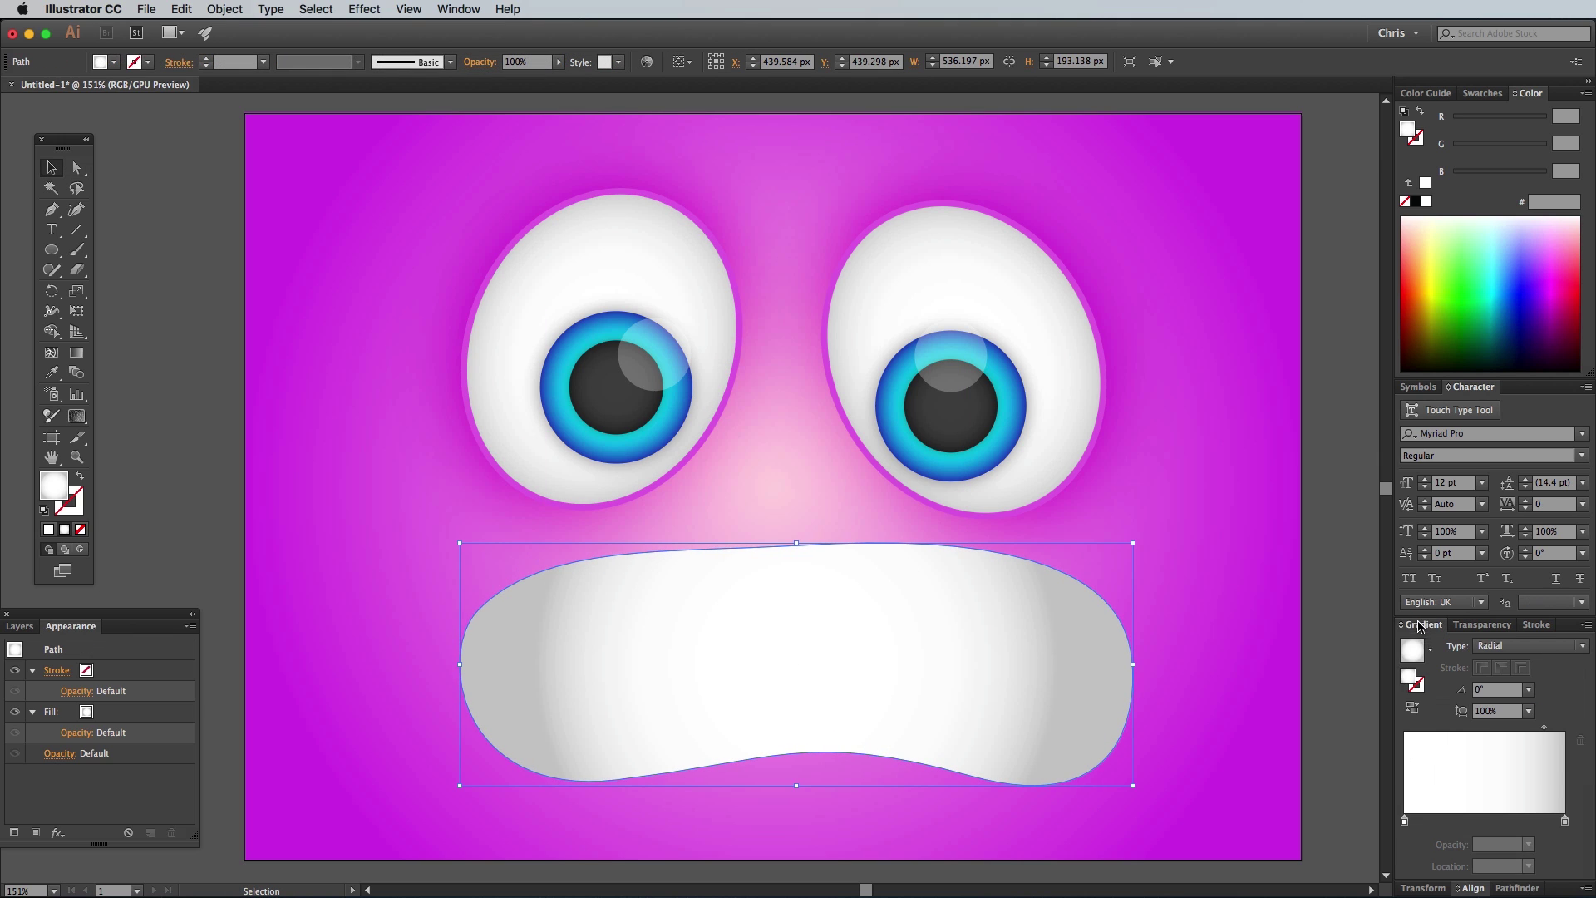
pyautogui.doubleClick(1405, 819)
pyautogui.doubleClick(1529, 879)
pyautogui.write('40')
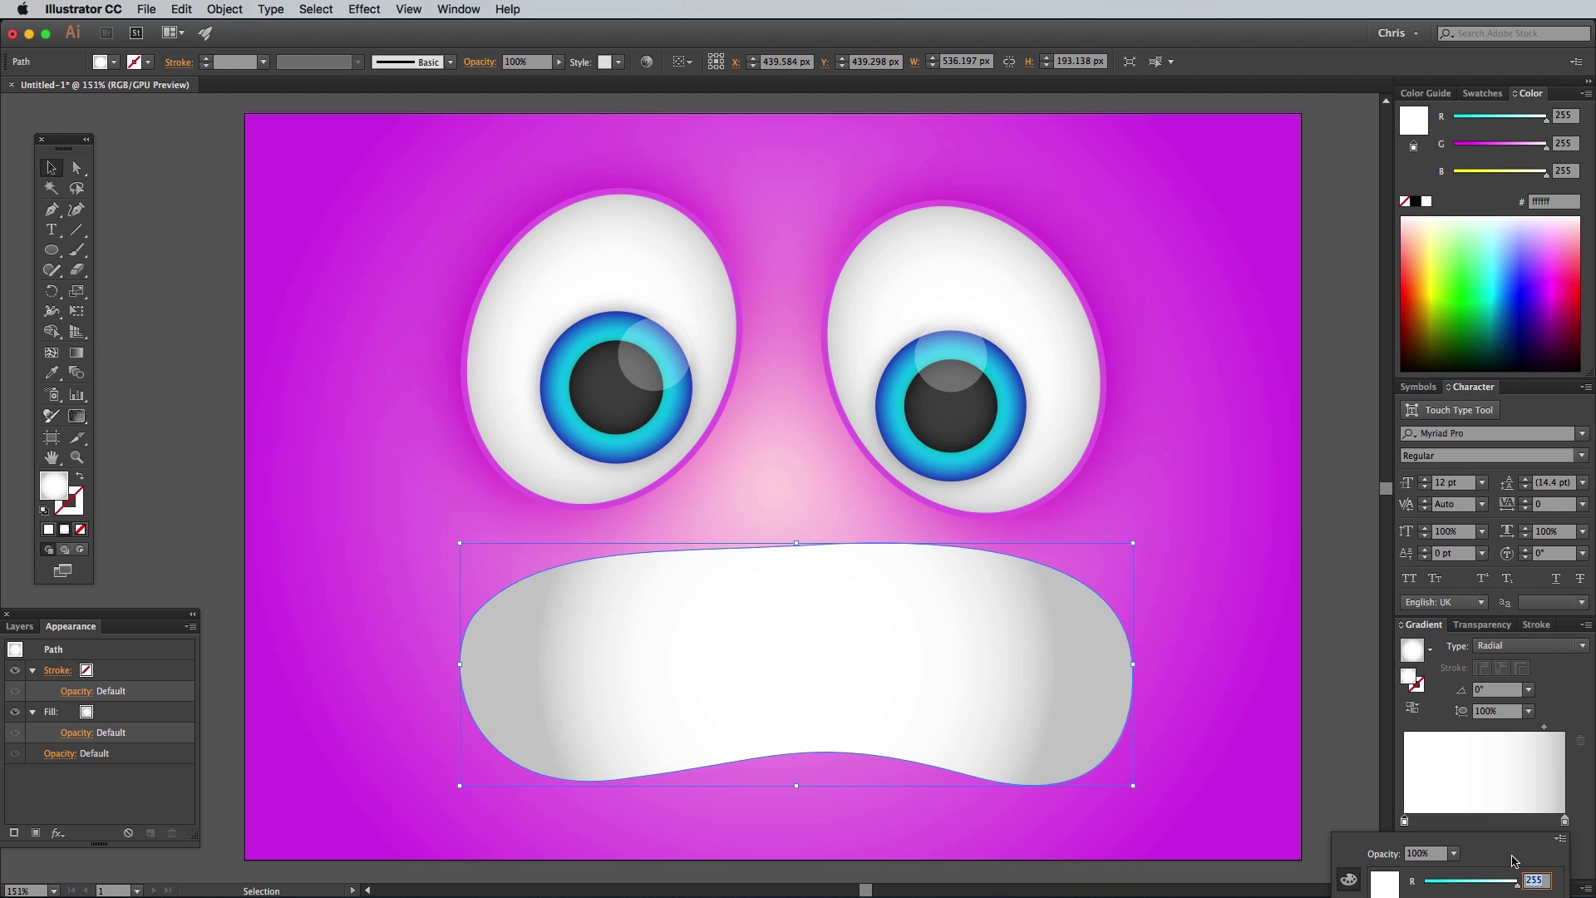
pyautogui.press('Tab')
pyautogui.write('0')
pyautogui.press('Tab')
pyautogui.write('0')
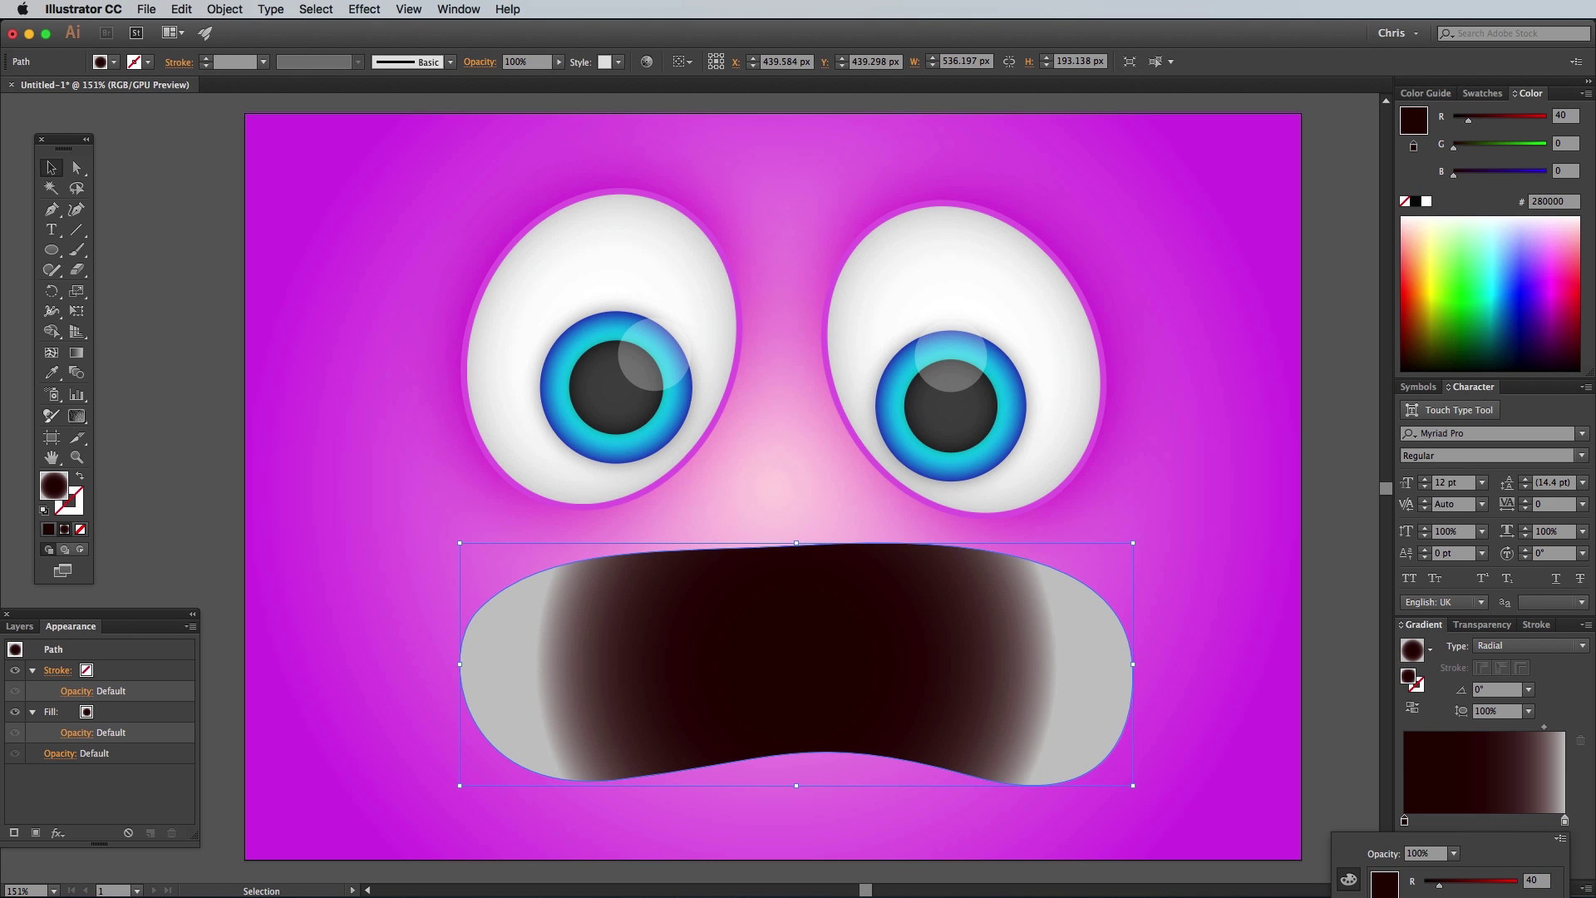
pyautogui.click(1566, 822)
pyautogui.write('60')
pyautogui.press('Tab')
pyautogui.write('0')
pyautogui.press('Tab')
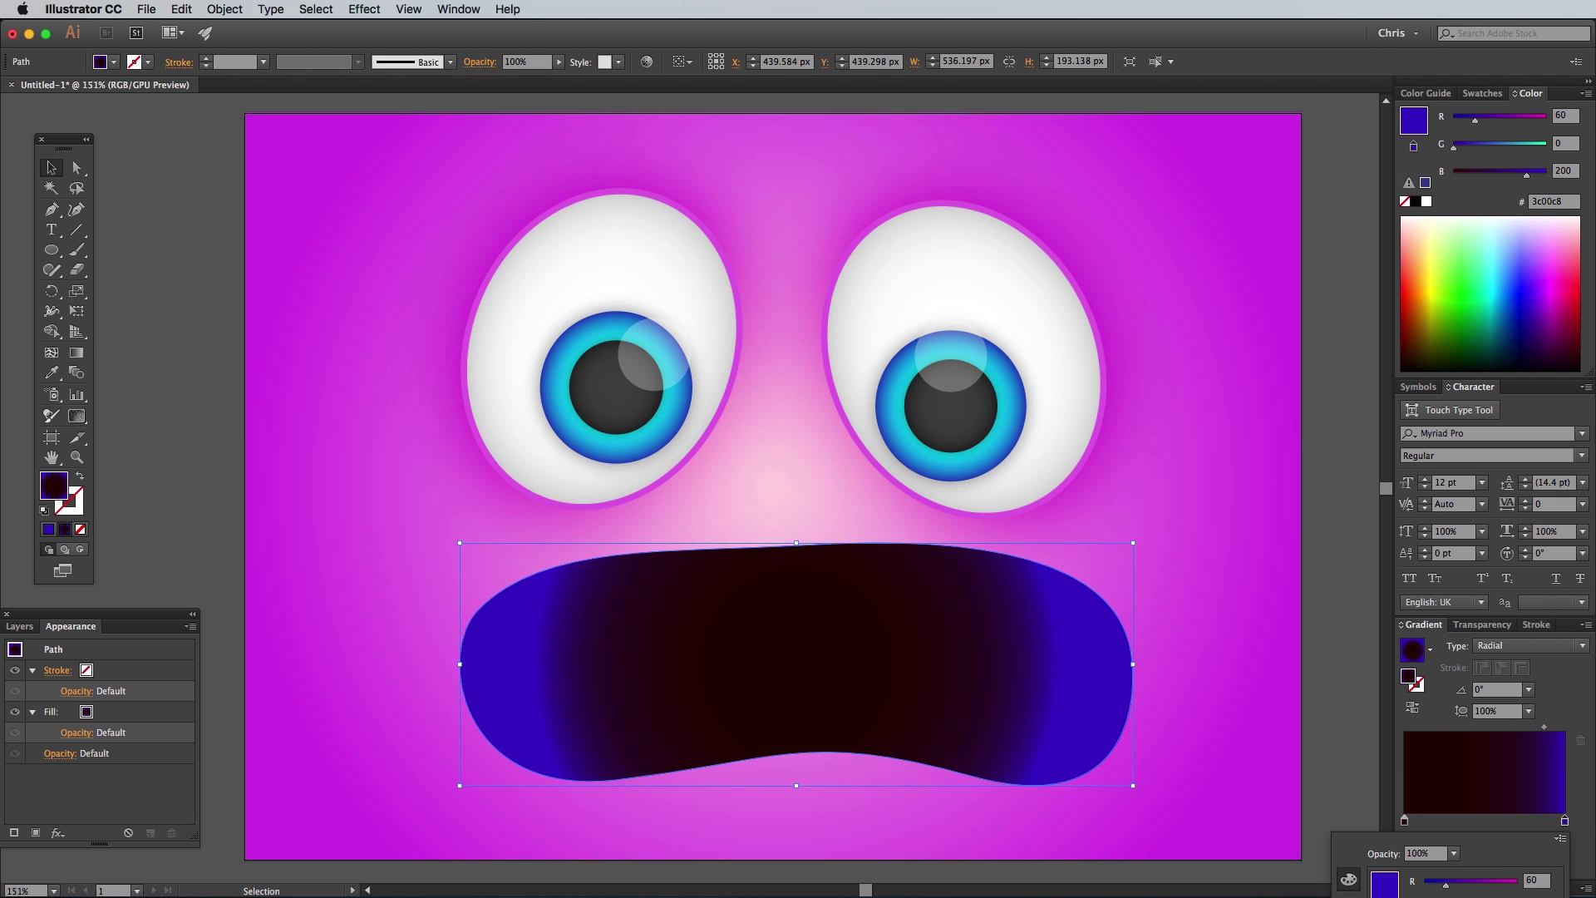
pyautogui.write('0g')
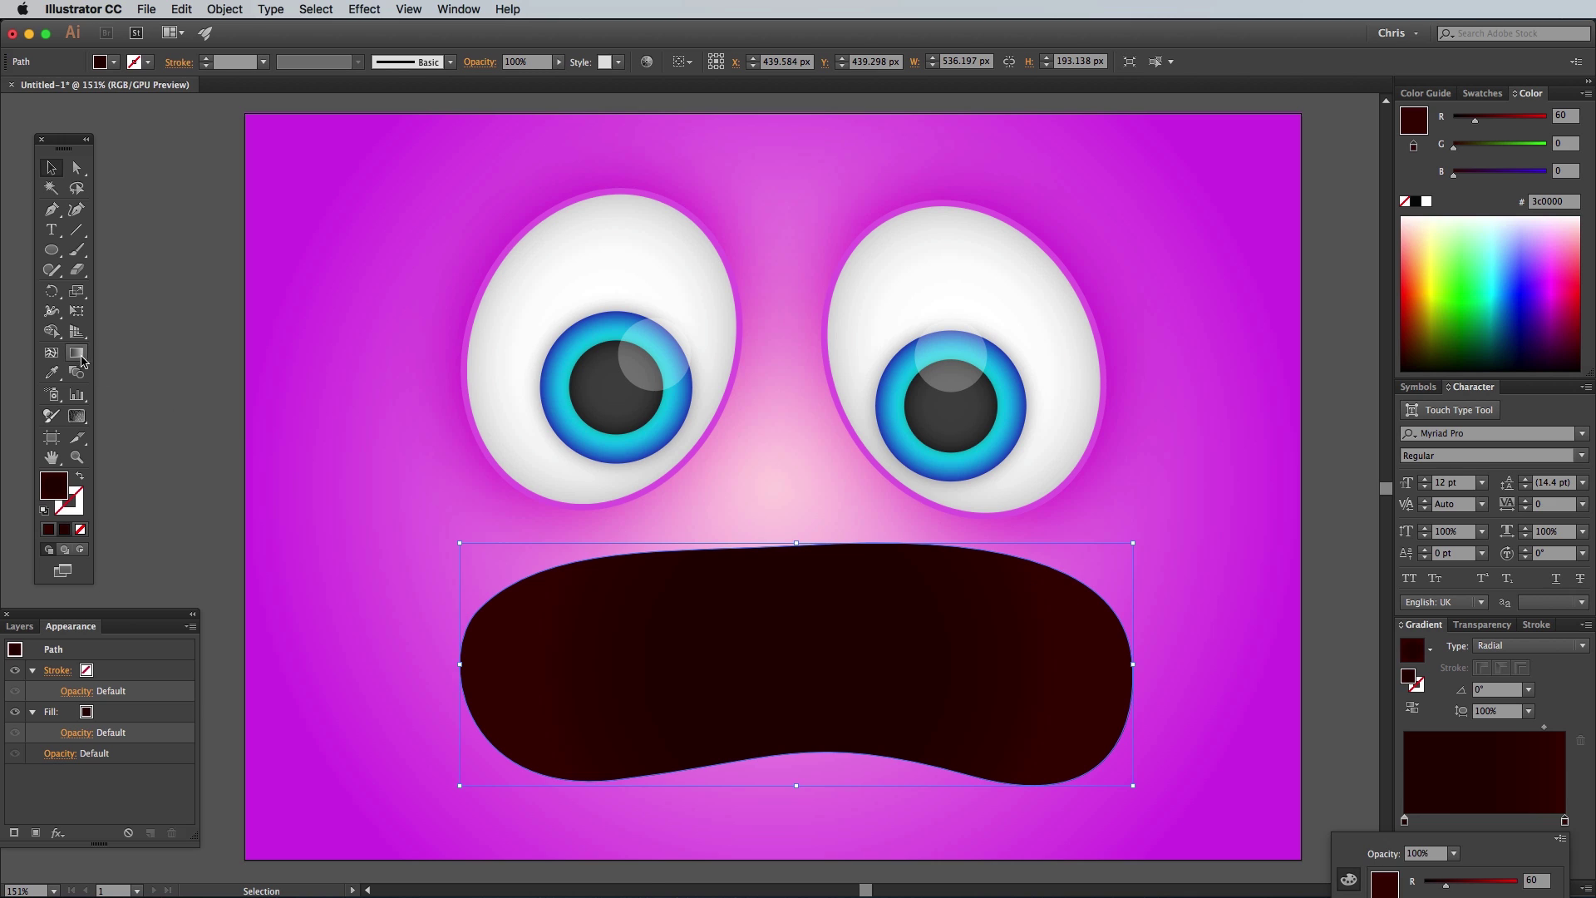
# Squash the gradient vertically, stretch it across the mouth's full width, then deselect
pyautogui.moveTo(796, 404); pyautogui.dragTo(805, 511)
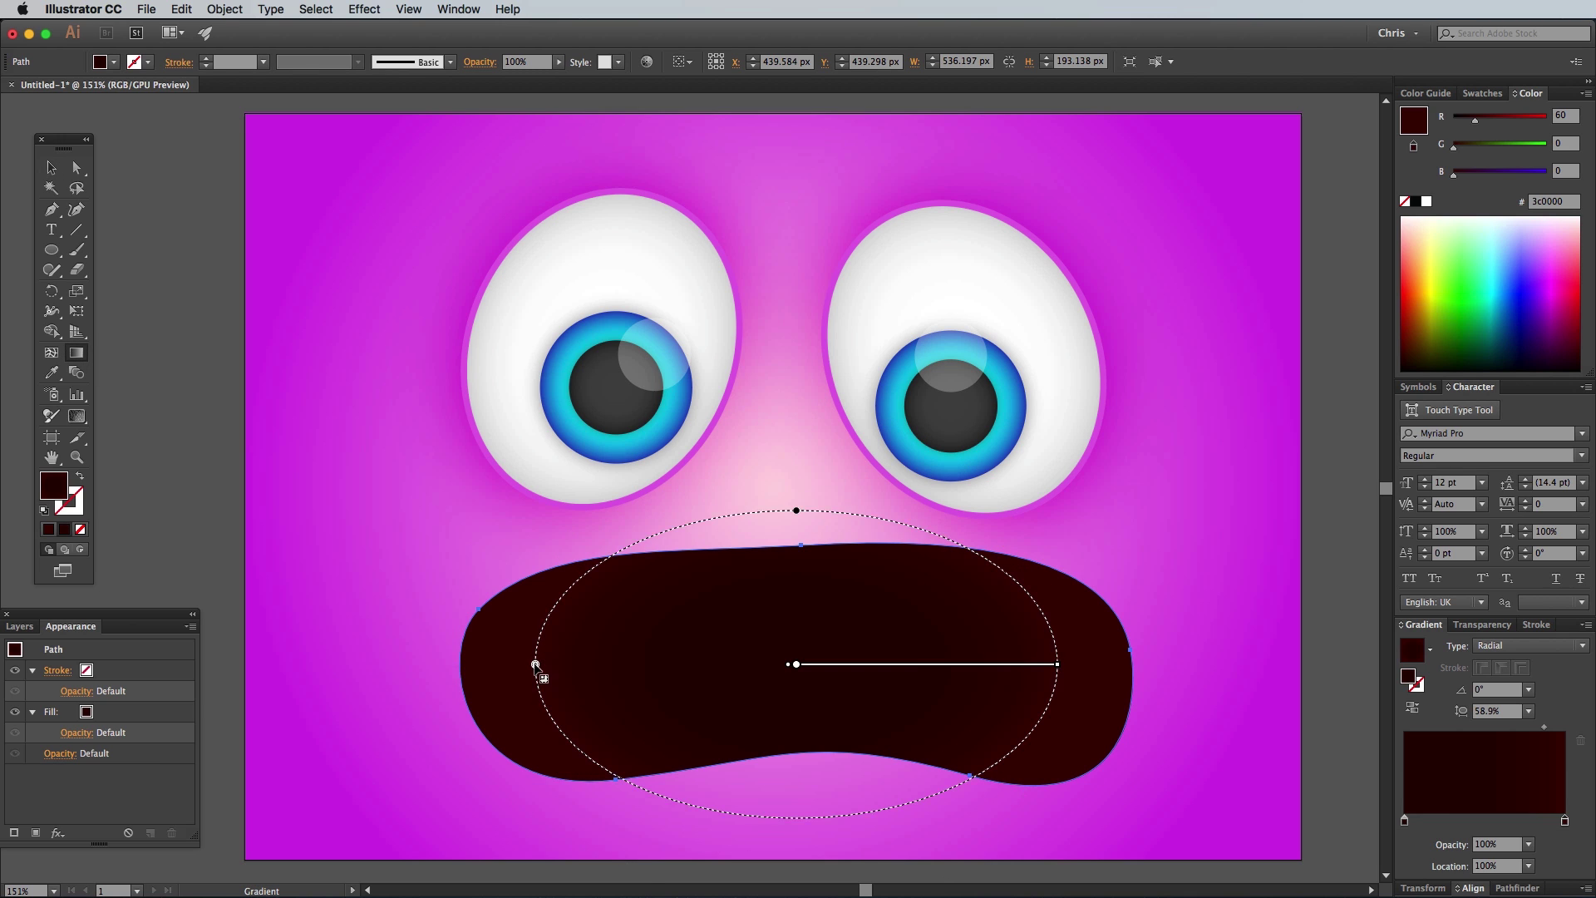
pyautogui.moveTo(536, 665); pyautogui.dragTo(464, 665)
pyautogui.click(52, 166)
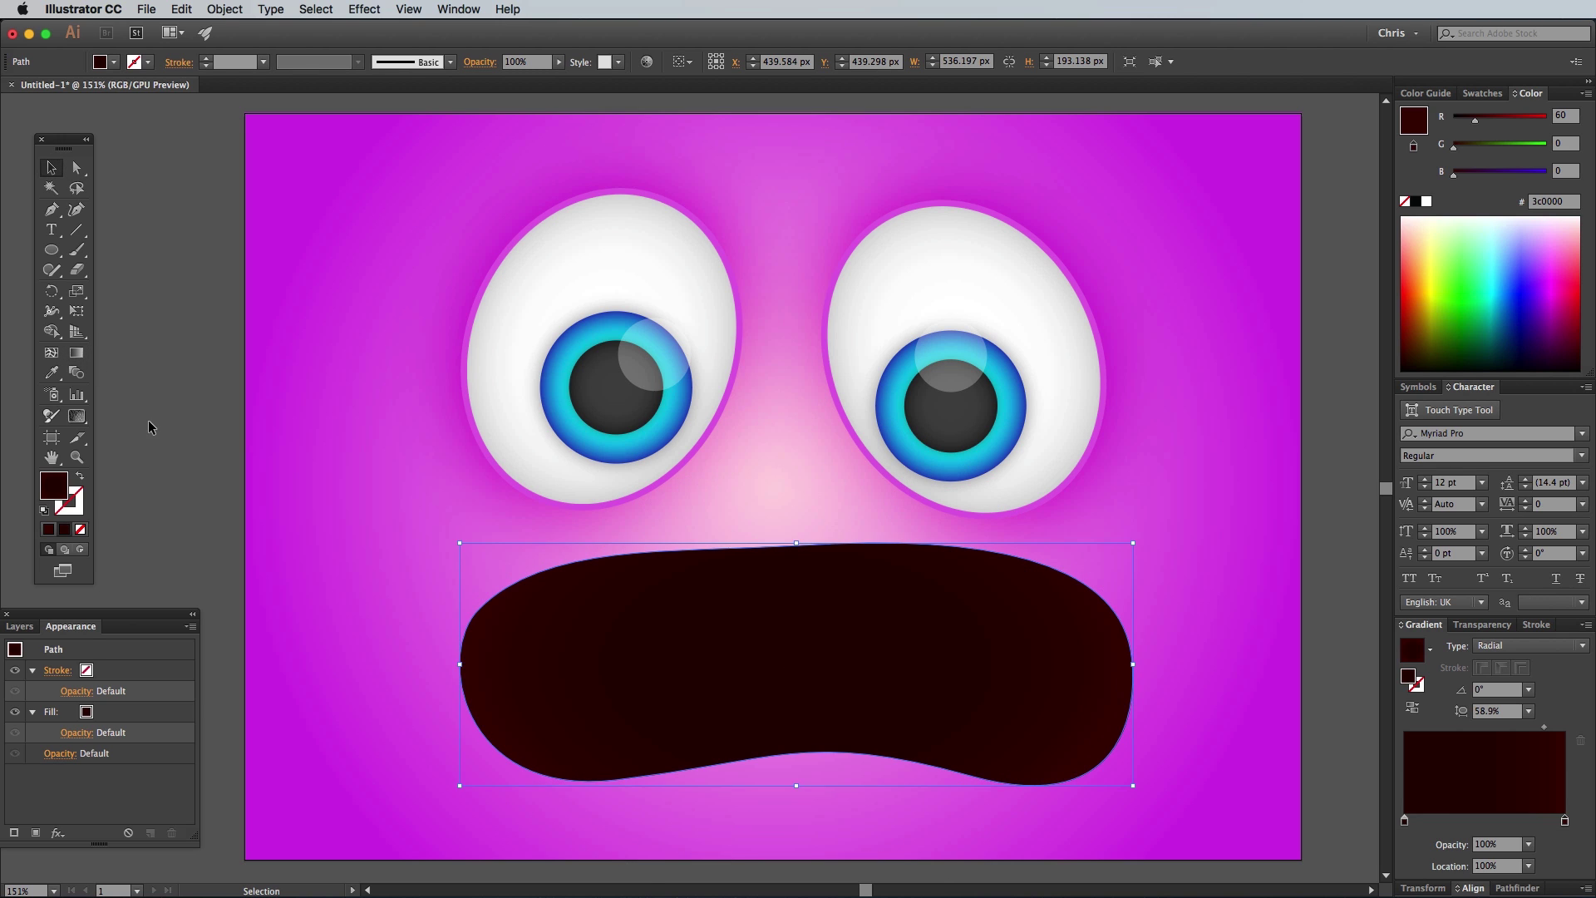
# Pick up the eye's pink outline colour and apply it as the mouth's stroke
pyautogui.press('super+shift+a')
pyautogui.click(585, 217)
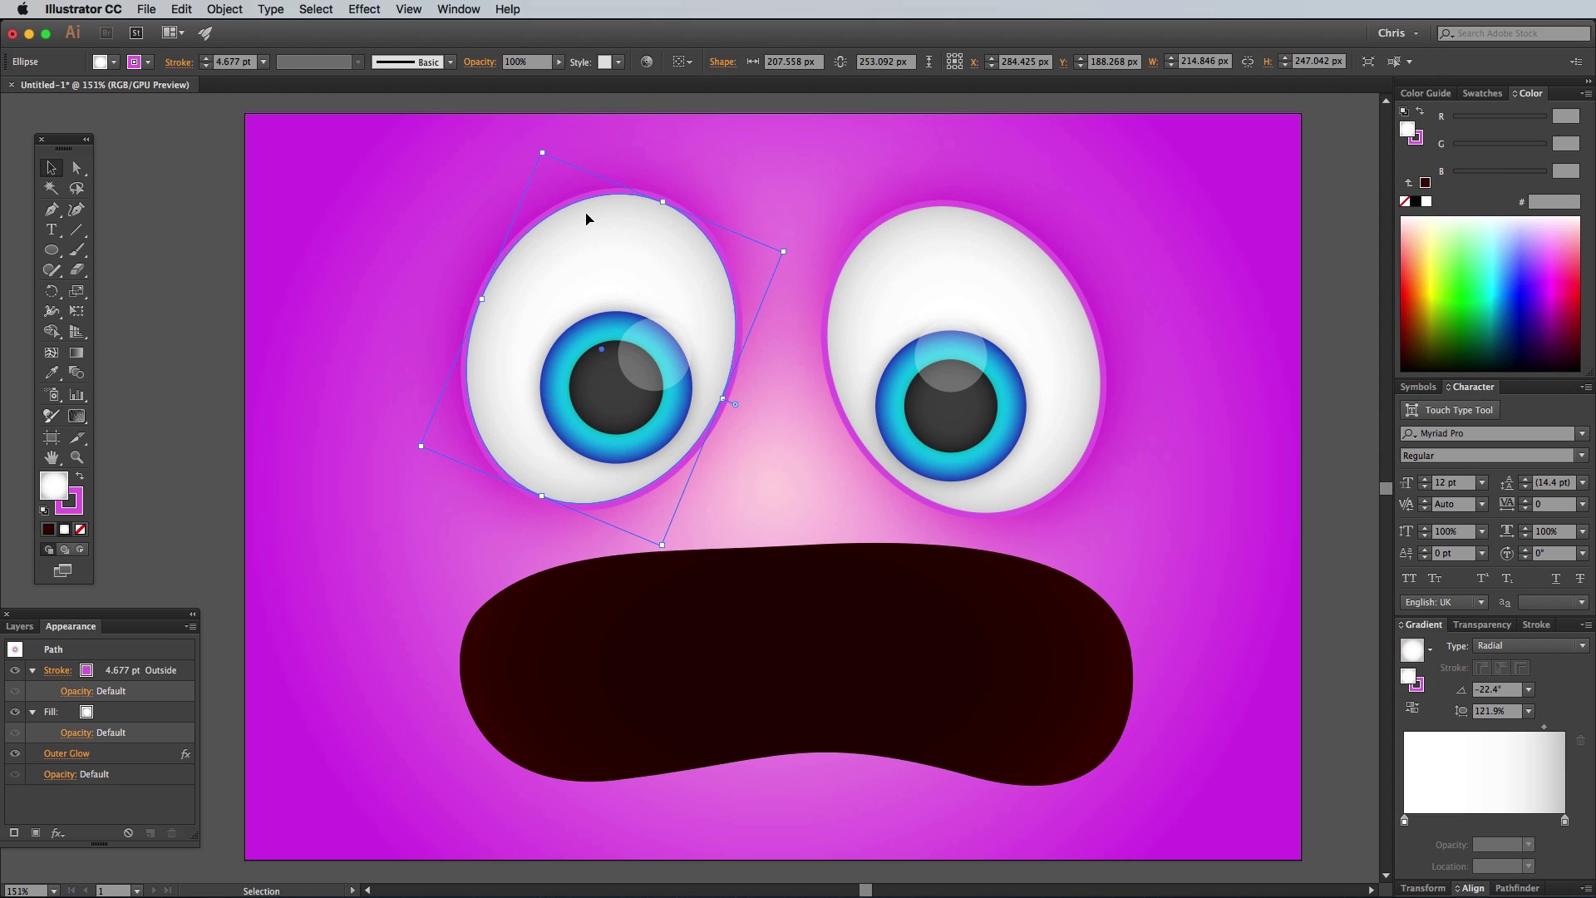
pyautogui.click(70, 511)
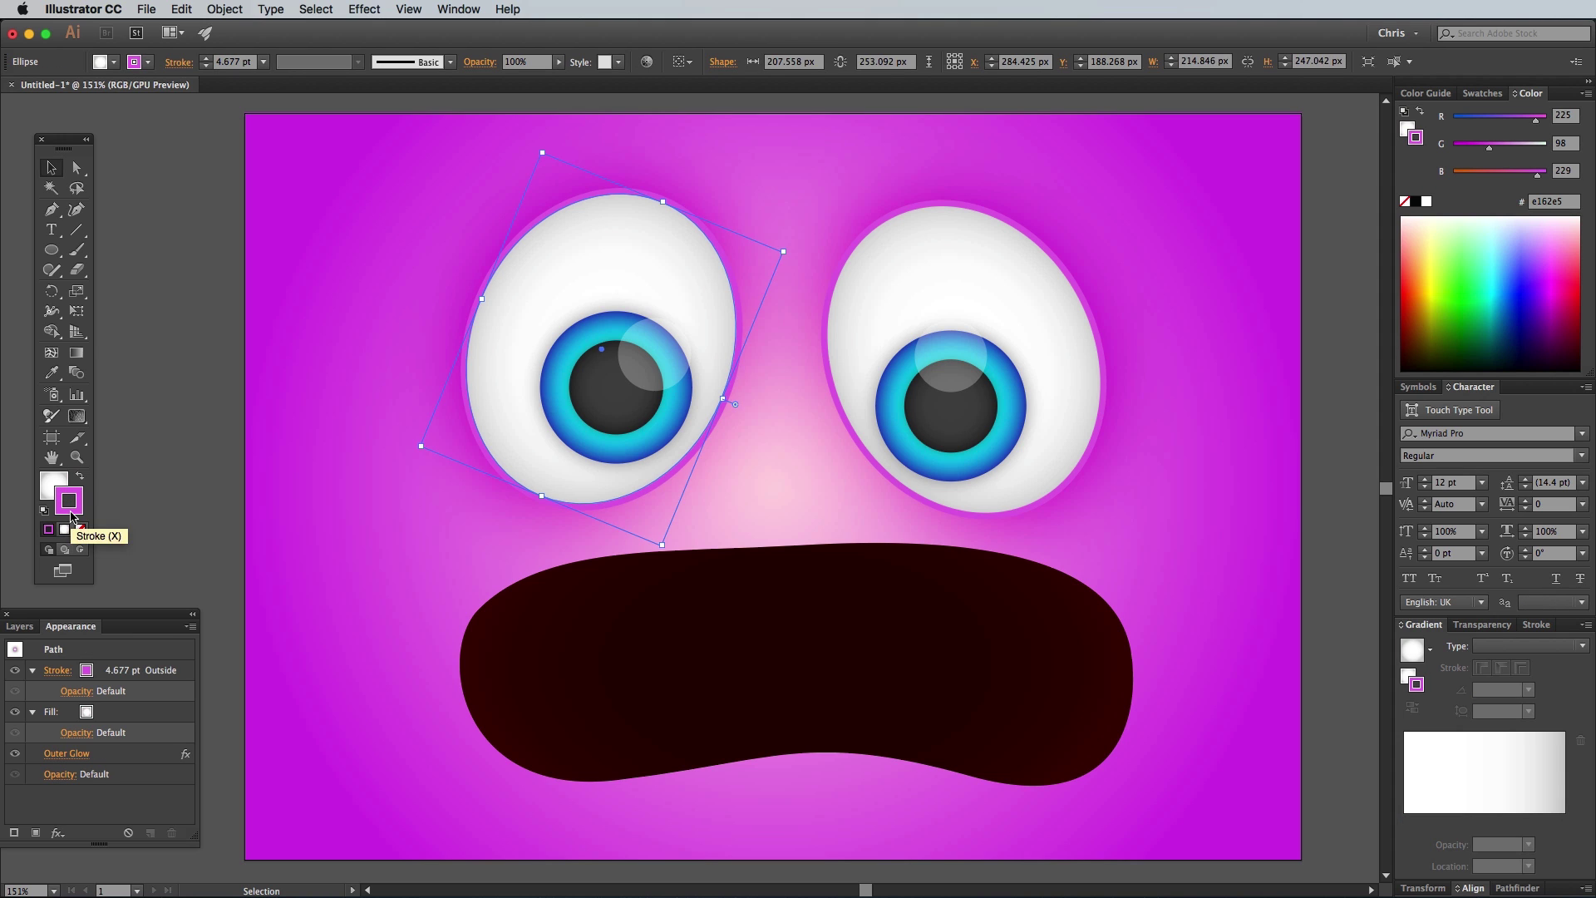
pyautogui.click(696, 651)
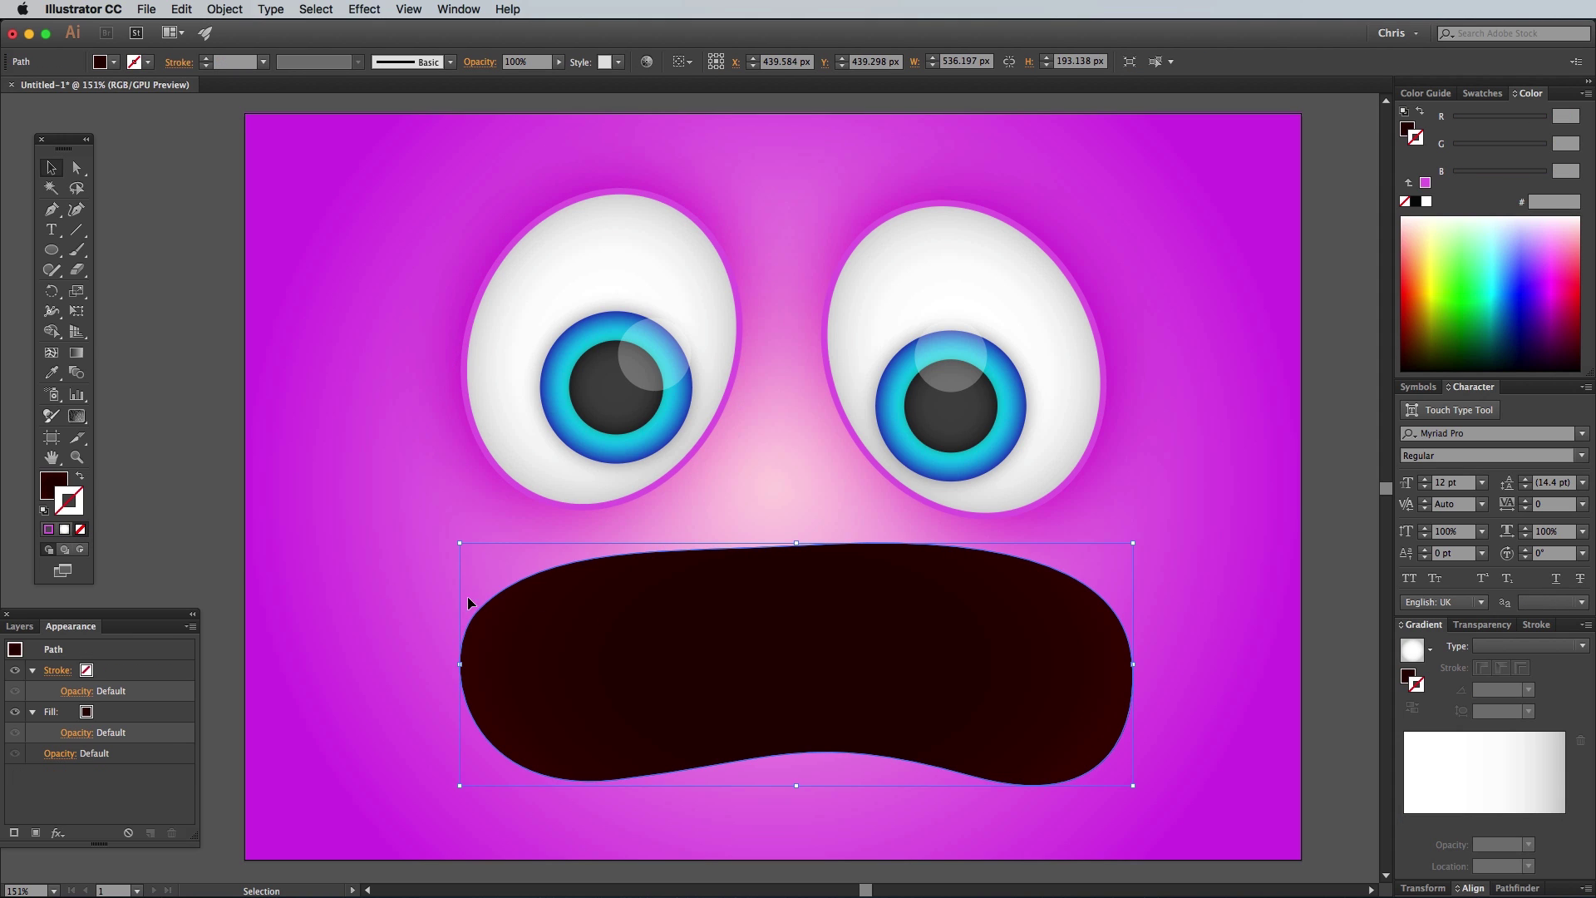
pyautogui.click(47, 530)
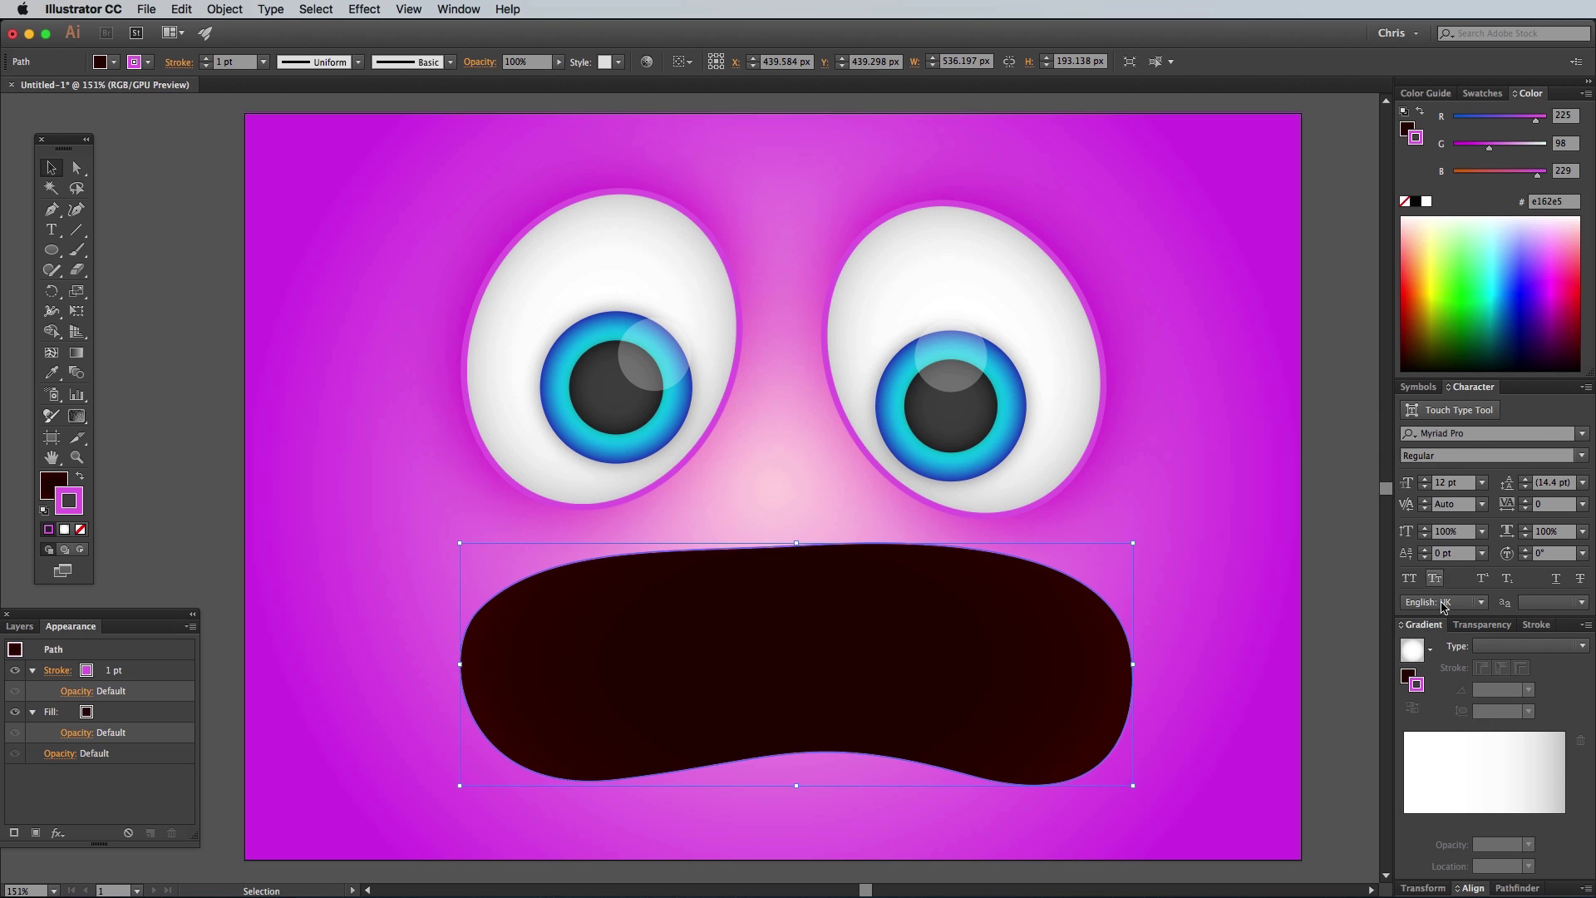
# Set the mouth stroke weight to 5 pt and align it to the outside
pyautogui.click(1537, 625)
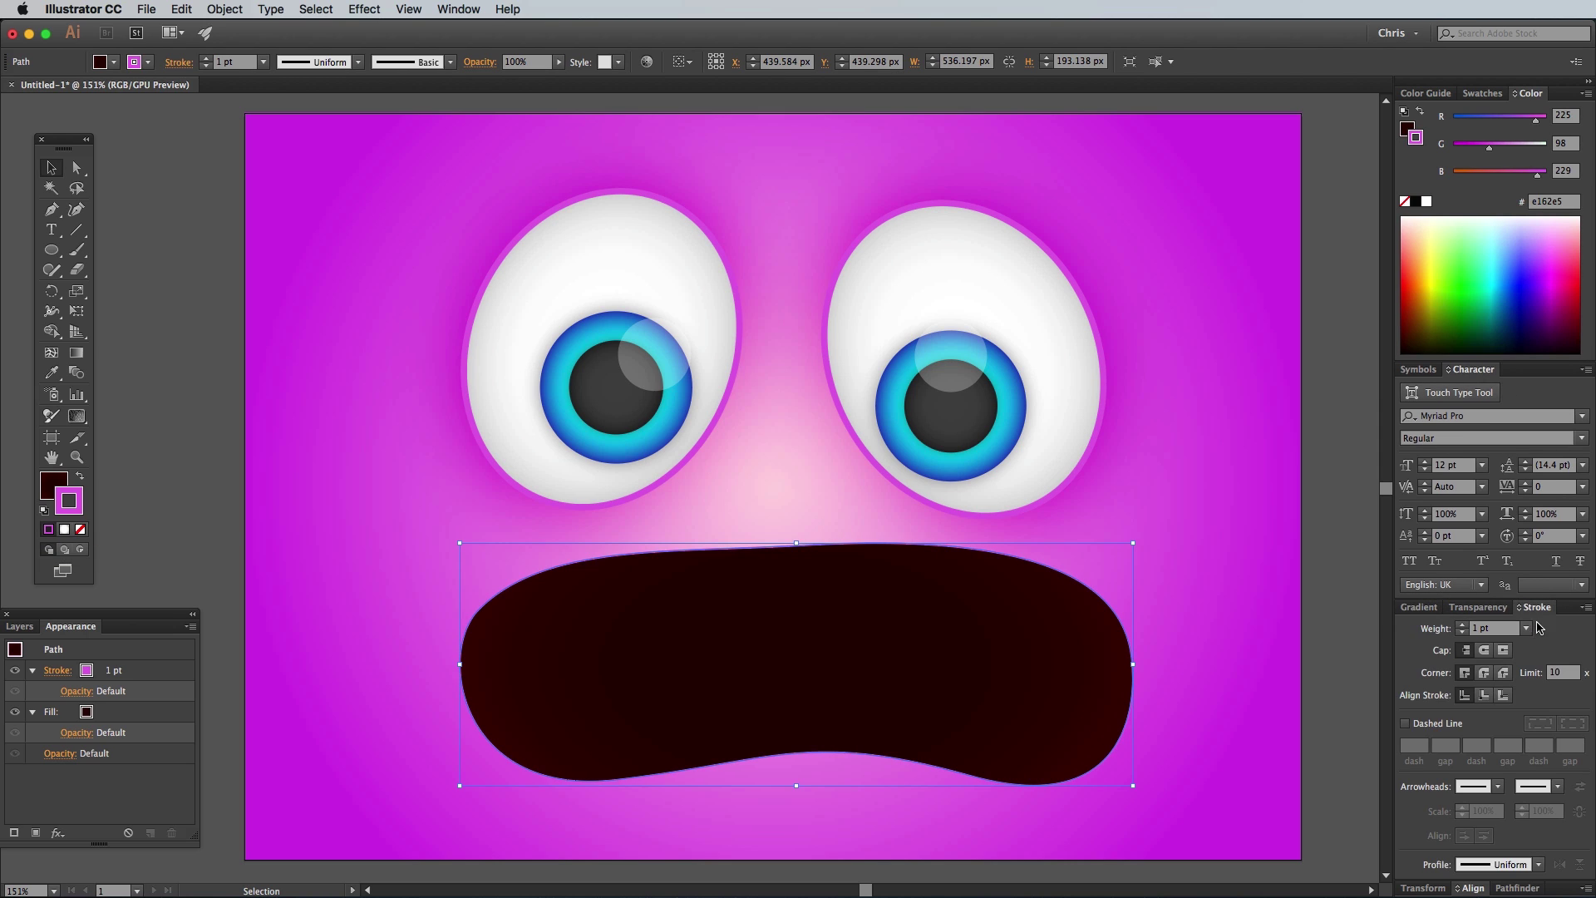
pyautogui.click(1461, 626)
pyautogui.click(1461, 626)
pyautogui.click(1461, 626)
pyautogui.click(1460, 626)
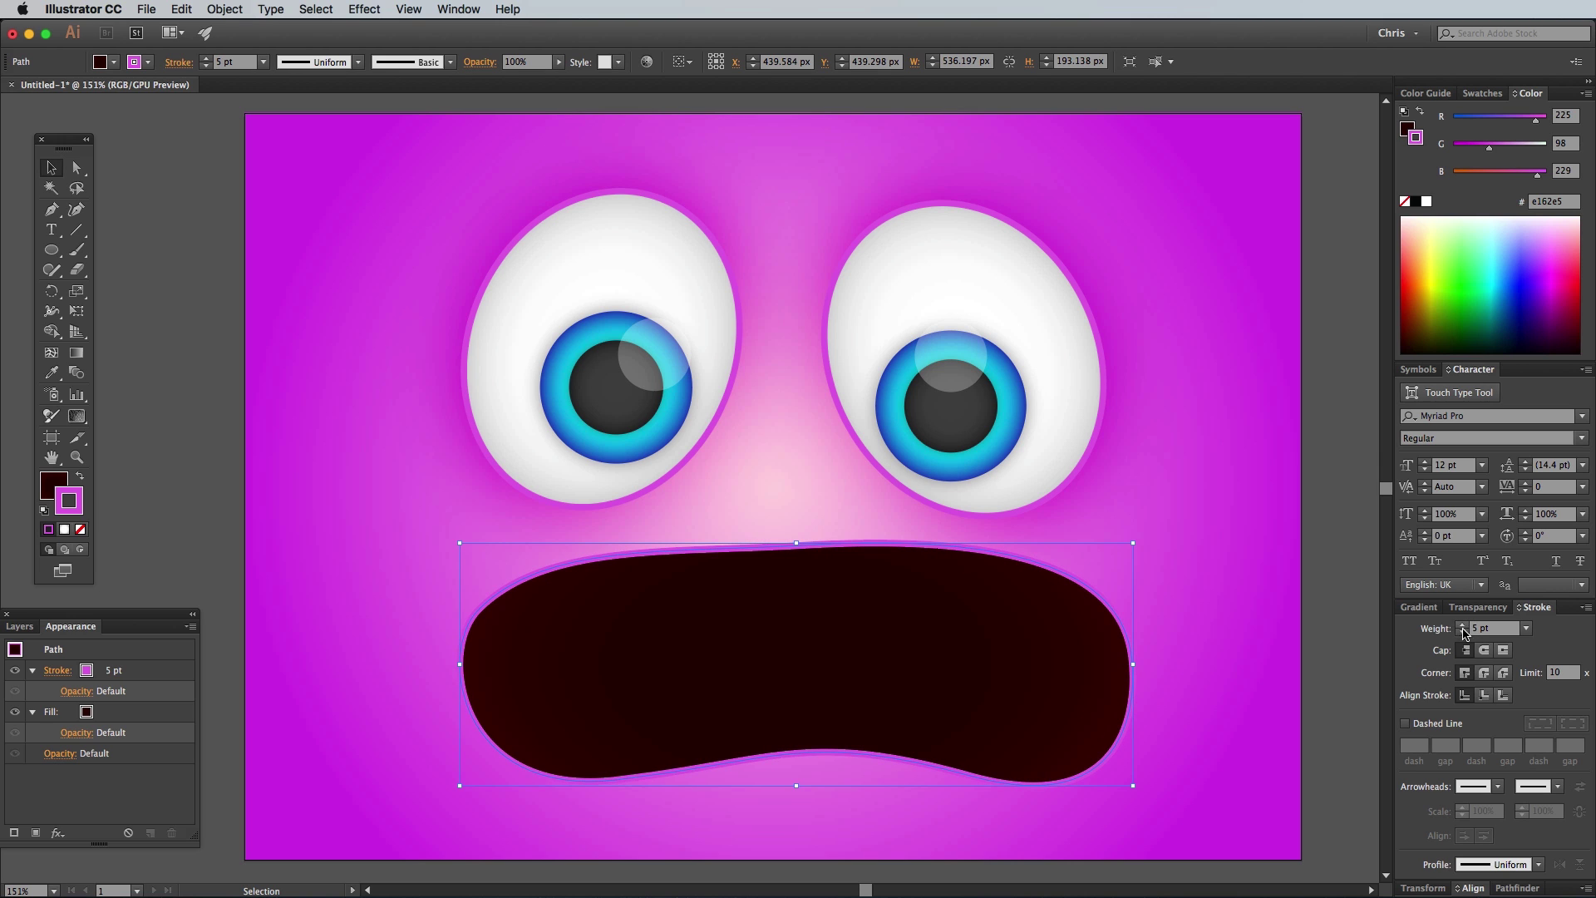
pyautogui.click(1504, 695)
pyautogui.click(364, 10)
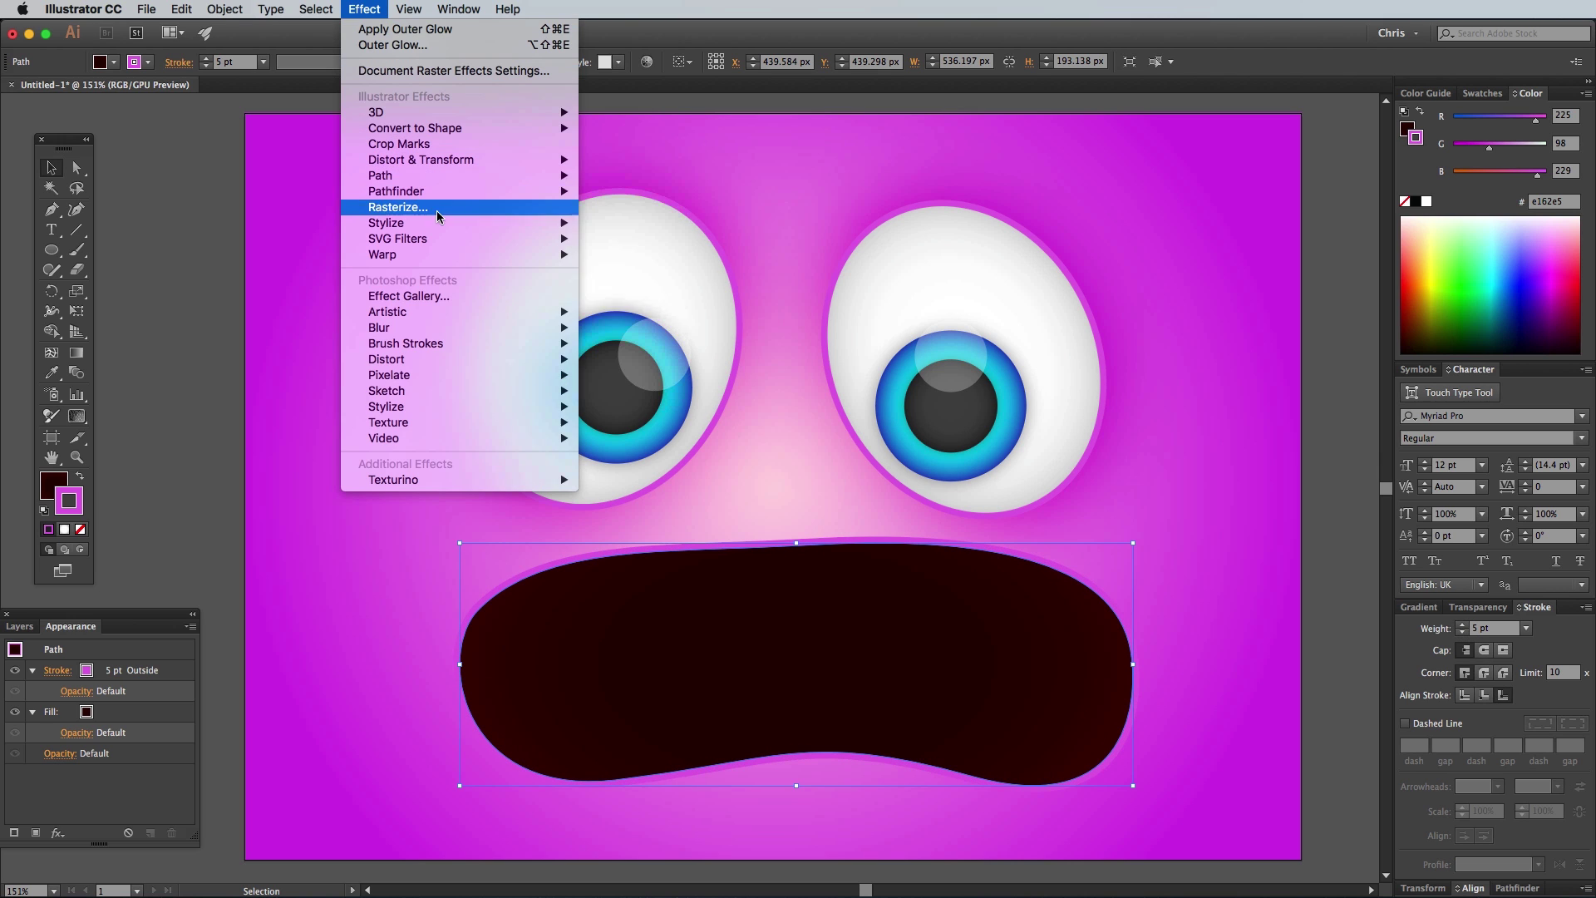
# Add a Drop Shadow to the mouth in Overlay mode with 40% opacity, X offset 0 and Y offset 10 px
pyautogui.moveTo(442, 223)
pyautogui.click(602, 225)
pyautogui.moveTo(482, 603); pyautogui.dragTo(448, 245)
pyautogui.click(427, 285)
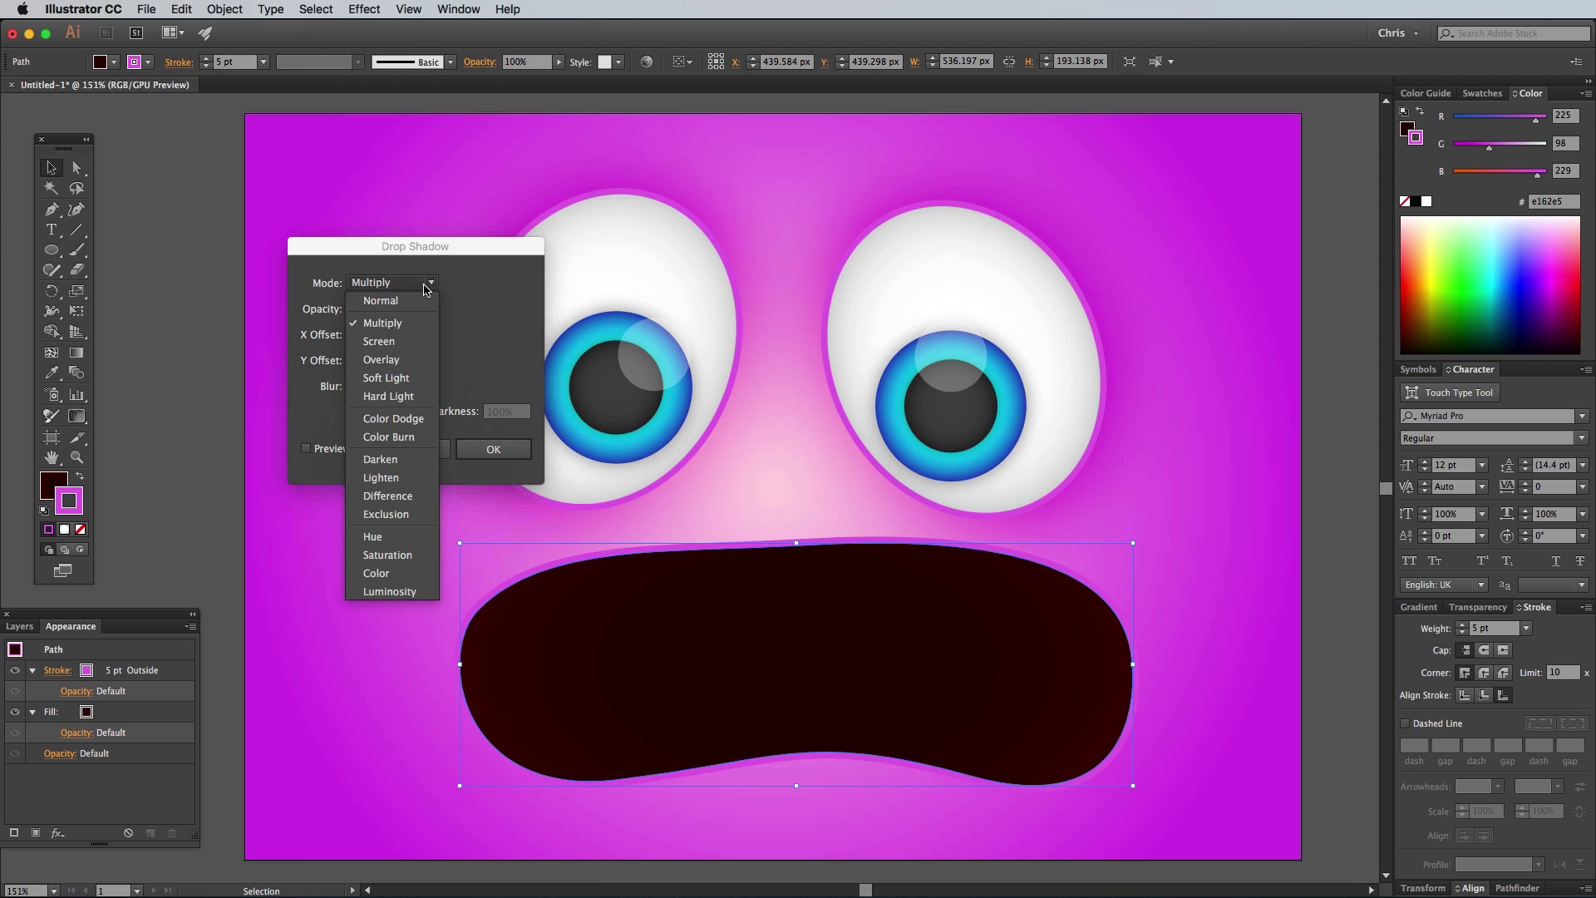
pyautogui.click(380, 359)
pyautogui.click(370, 309)
pyautogui.write('40%')
pyautogui.press('Tab')
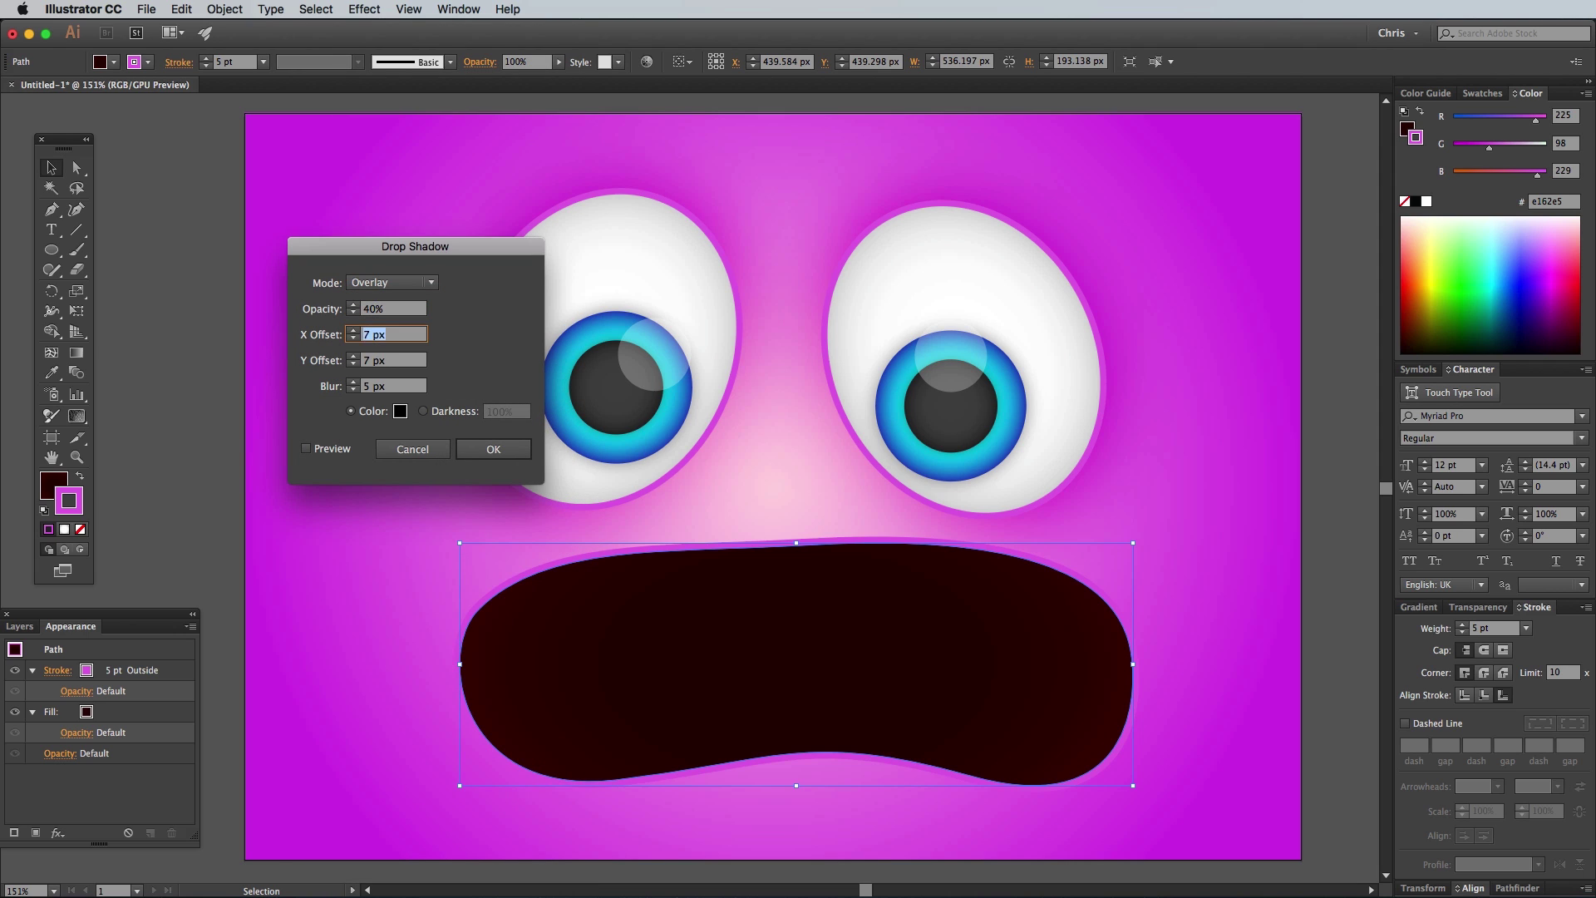
pyautogui.write('0')
pyautogui.press('Tab')
pyautogui.write('10')
pyautogui.press('Tab')
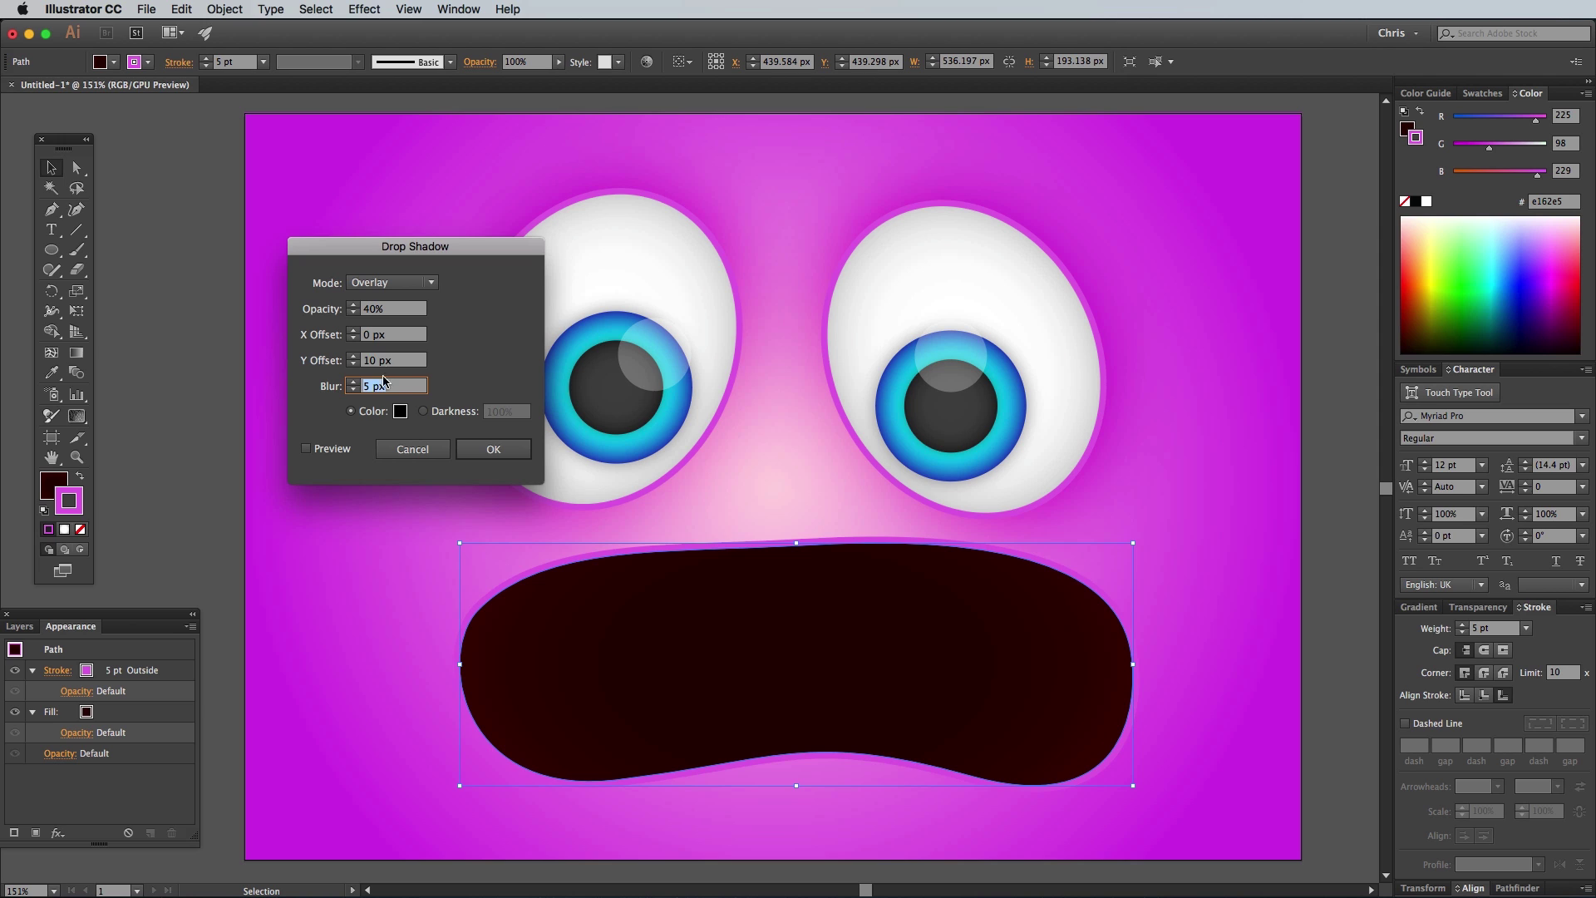
# Make the shadow colour white (ffffff), preview it, and apply the drop shadow
pyautogui.click(400, 411)
pyautogui.write('ffffff')
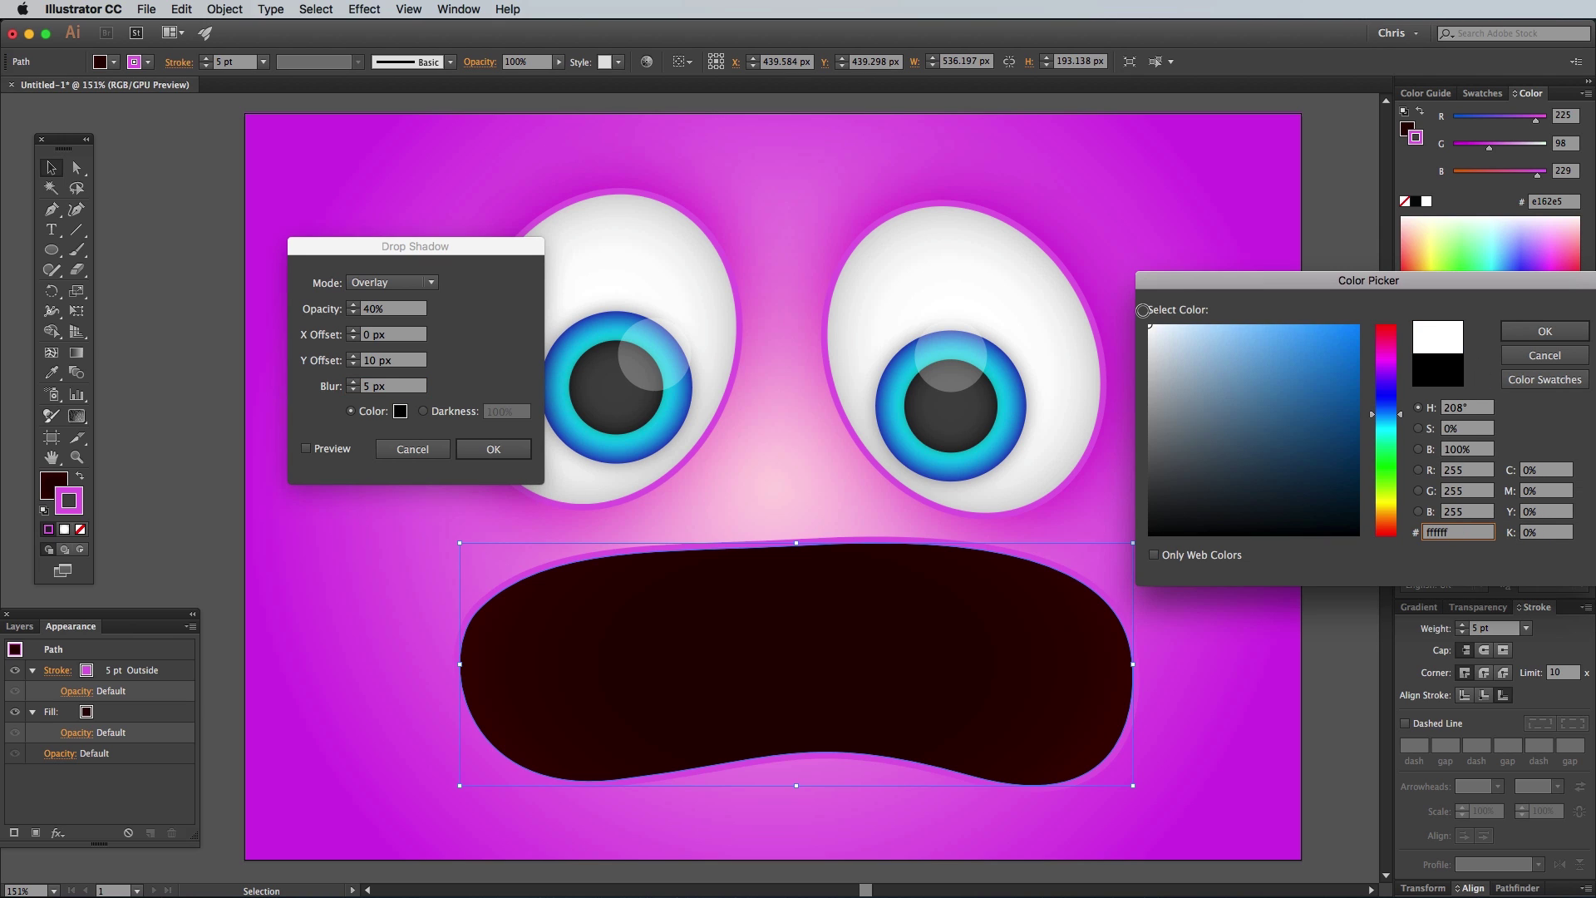
pyautogui.press('Return')
pyautogui.click(316, 451)
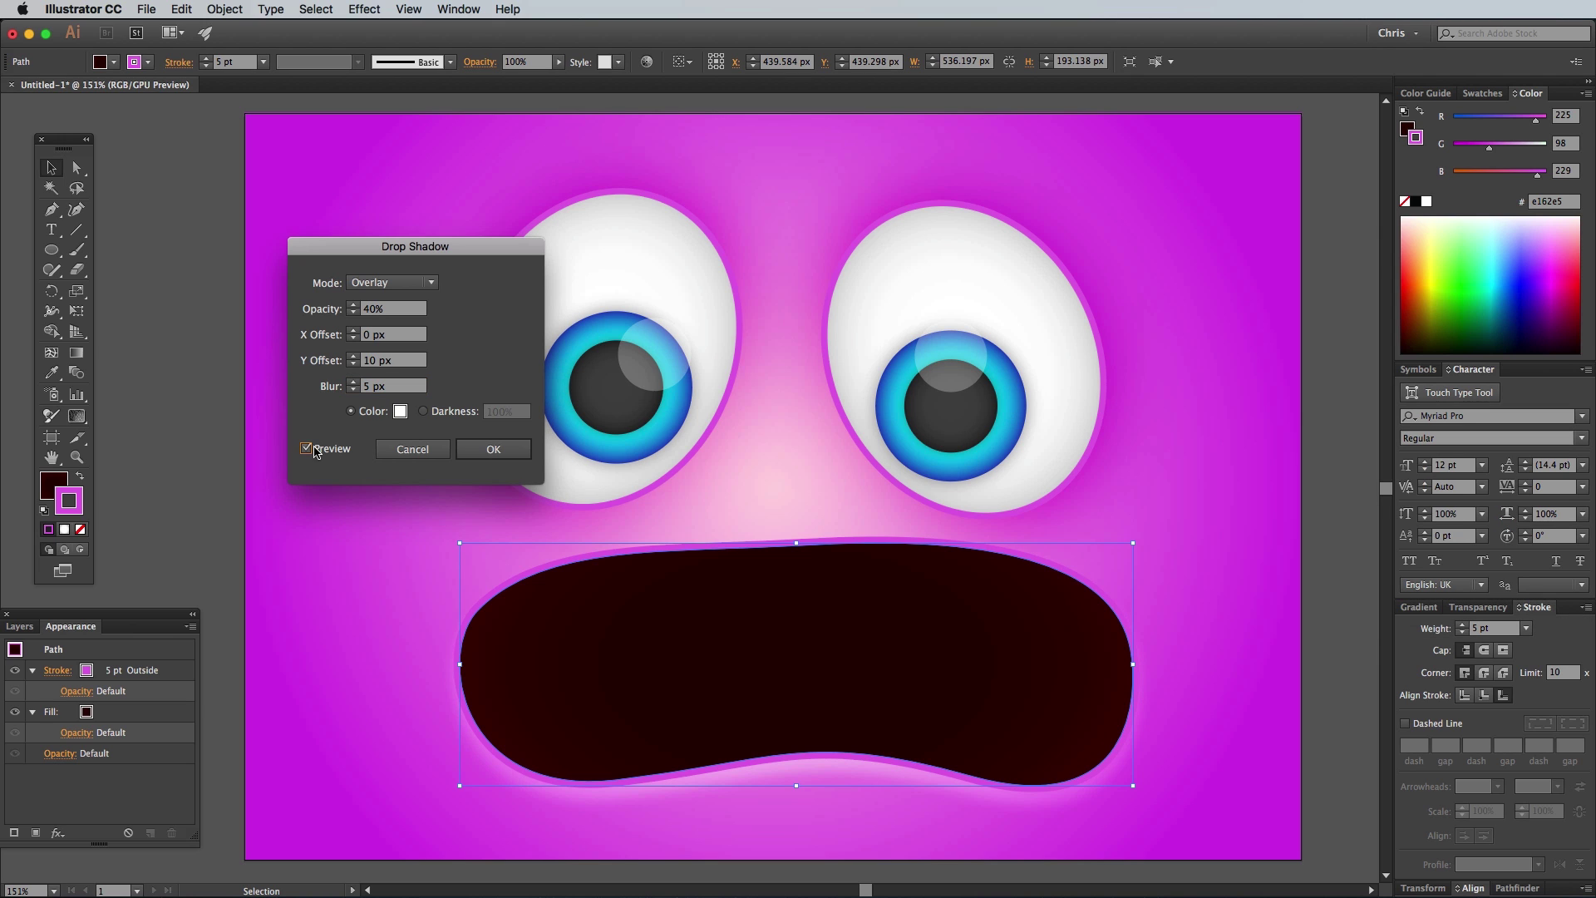
pyautogui.click(493, 448)
# Draw an oval over the lower part of the mouth and remove its outline
pyautogui.press('super+shift+a')
pyautogui.click(51, 249)
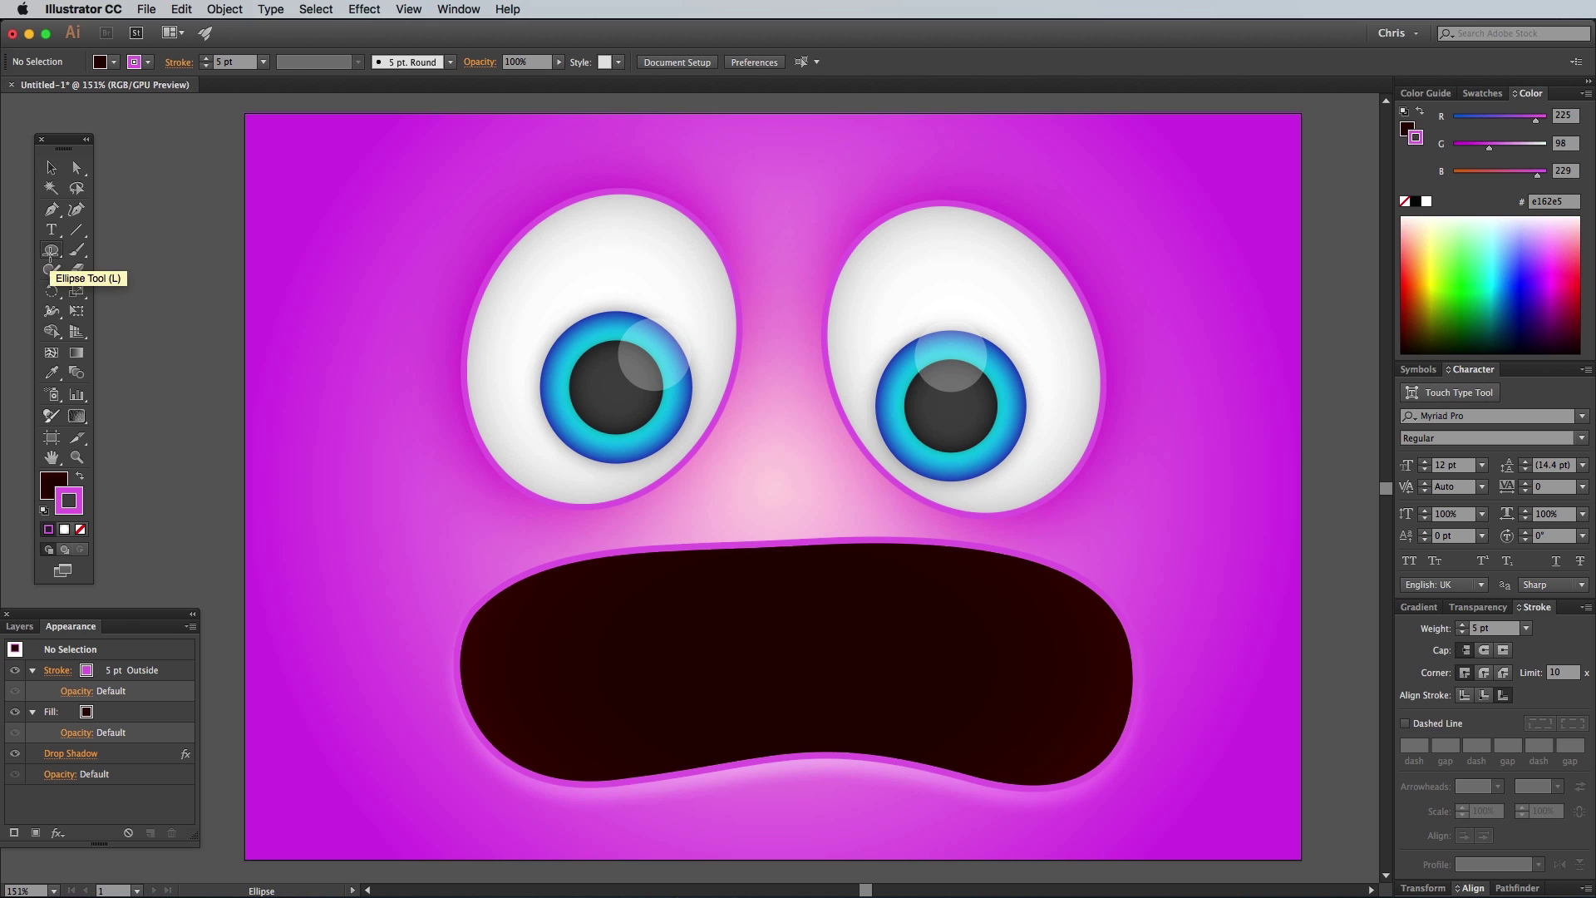
pyautogui.moveTo(571, 568); pyautogui.dragTo(992, 876)
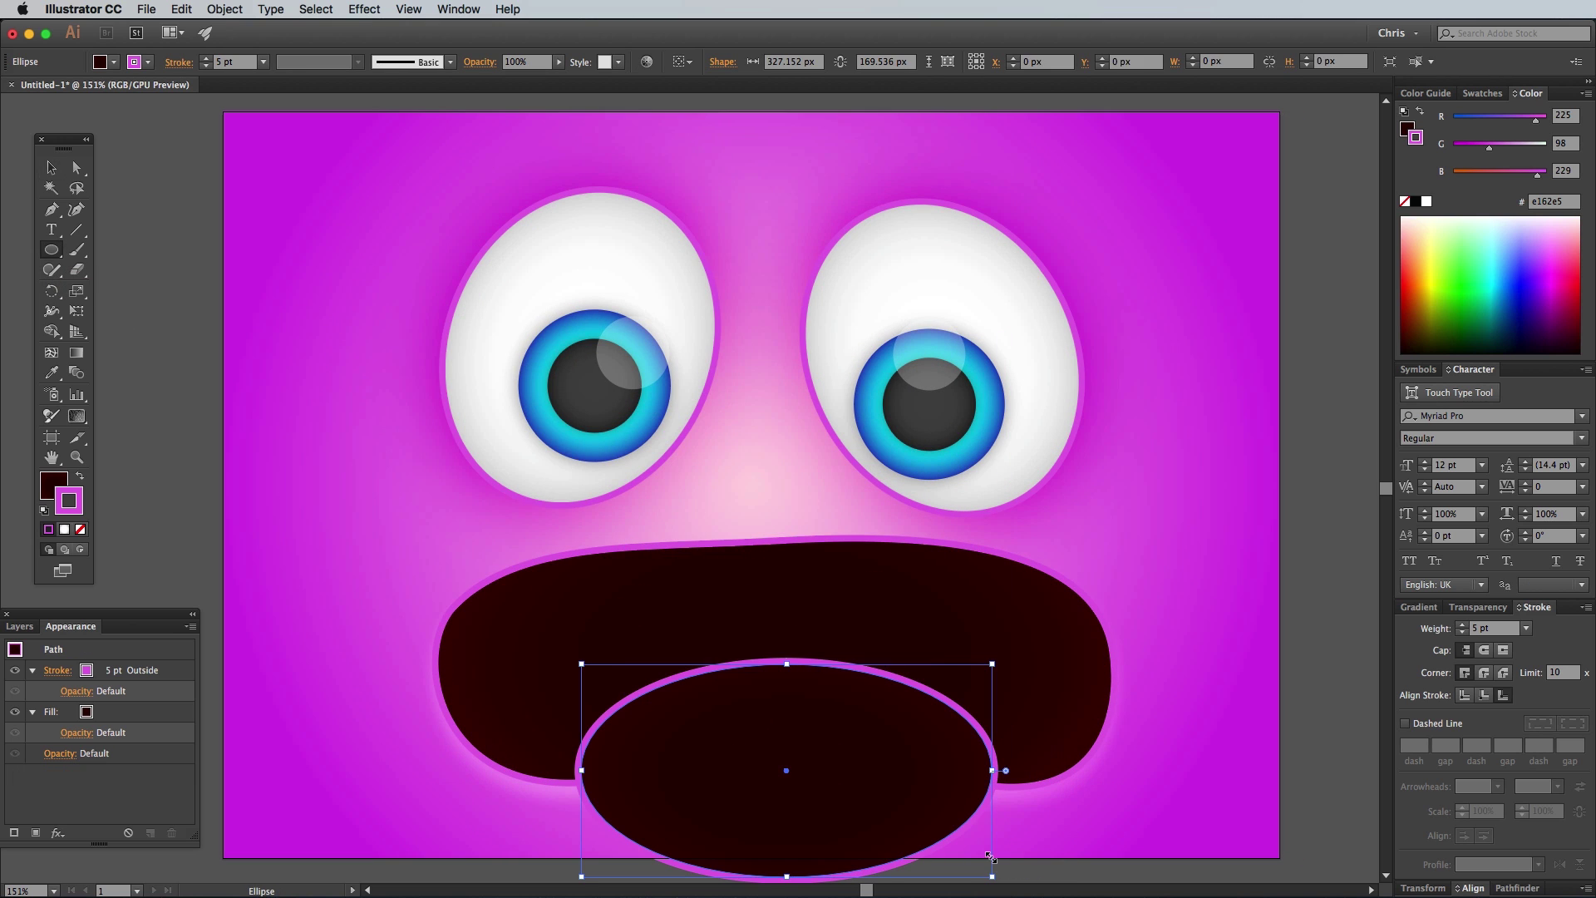
pyautogui.click(82, 532)
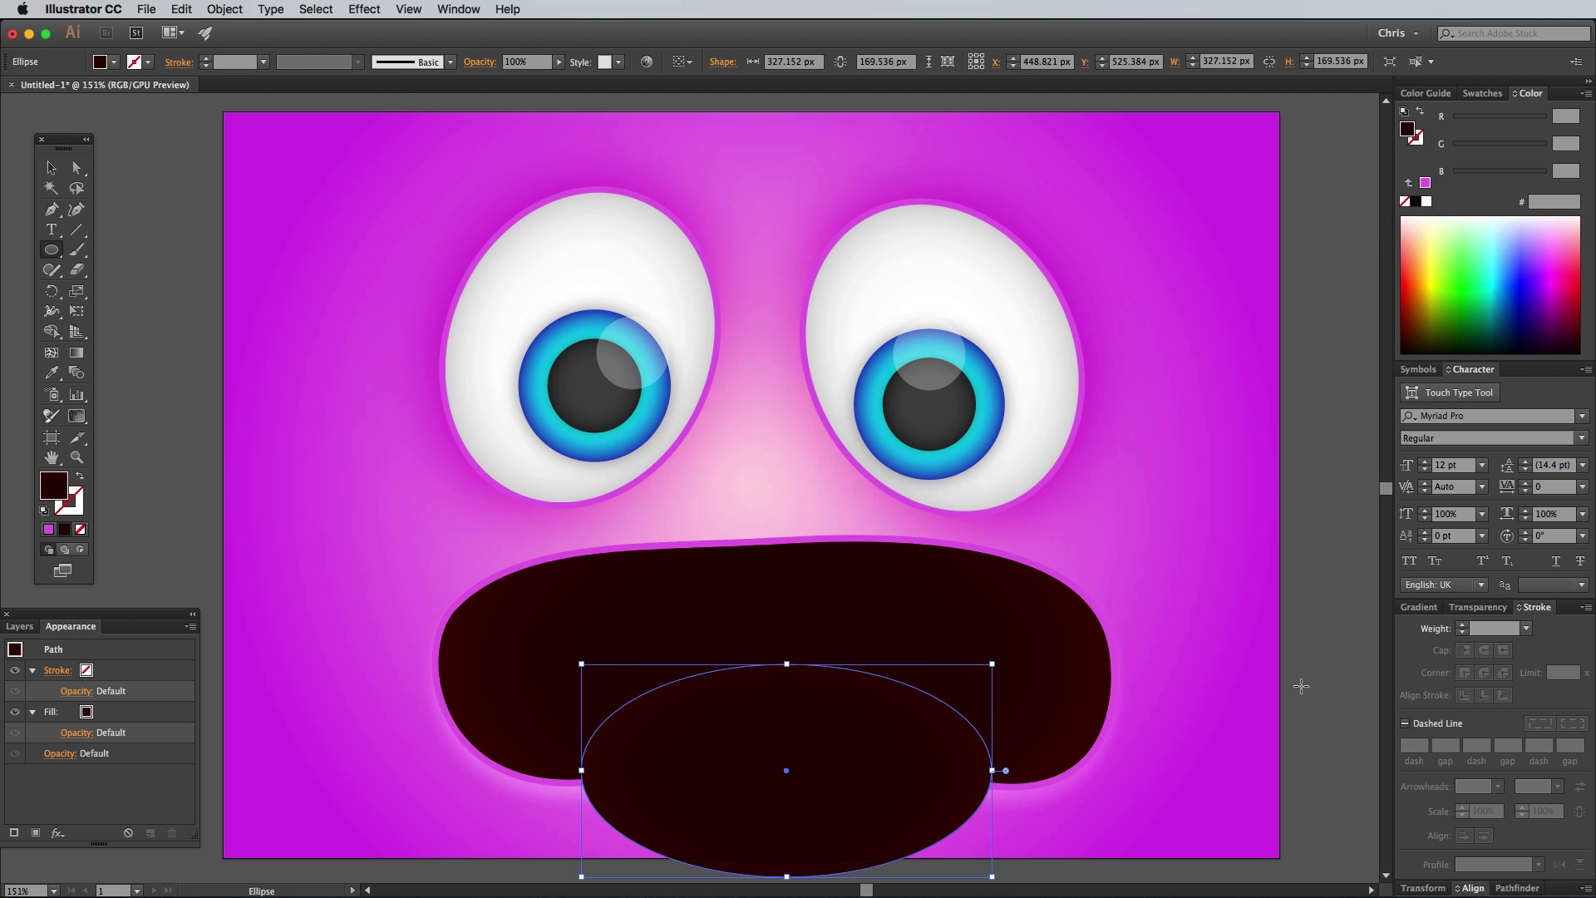
# Set the oval's gradient stops to reds with red values 165 and 210, then nudge it down slightly
pyautogui.click(1420, 608)
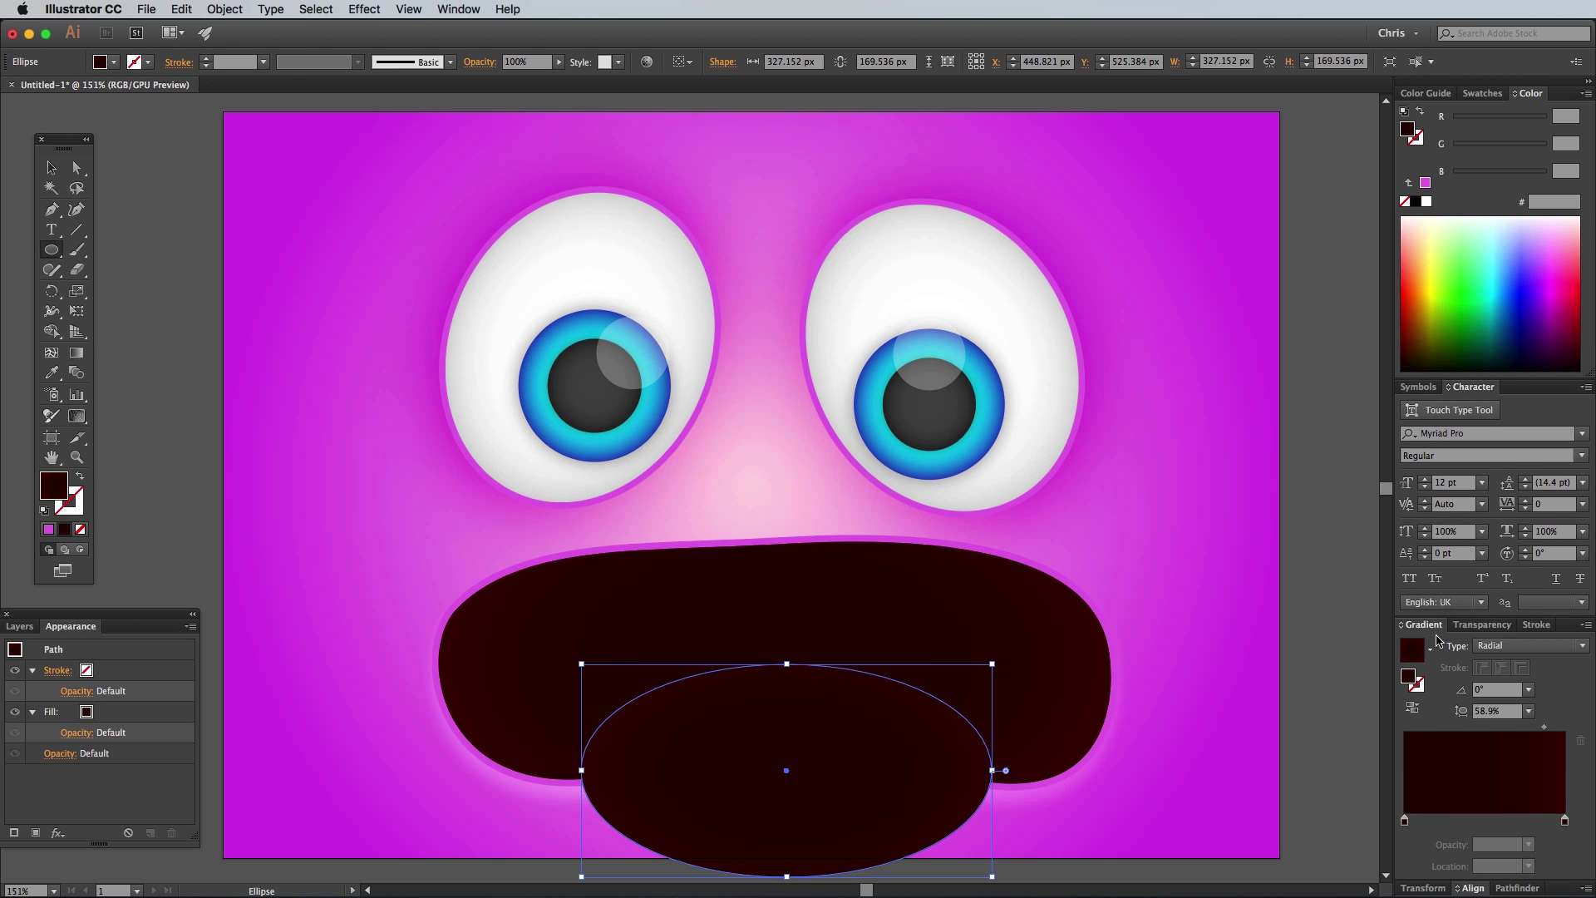
pyautogui.doubleClick(1405, 821)
pyautogui.write('165')
pyautogui.press('Tab')
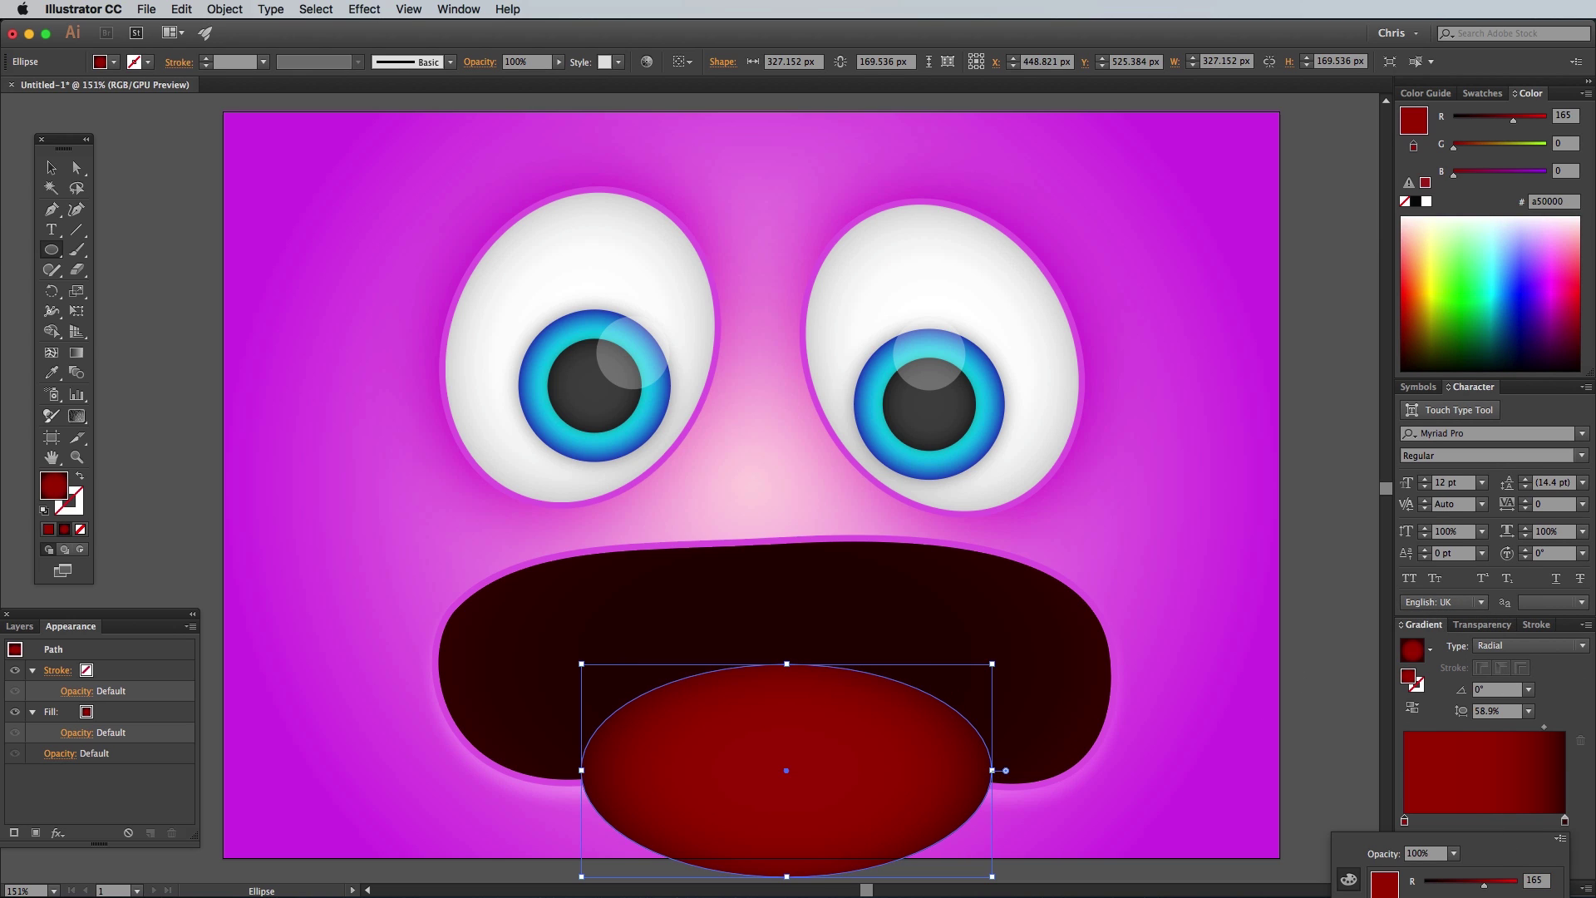
pyautogui.doubleClick(1565, 822)
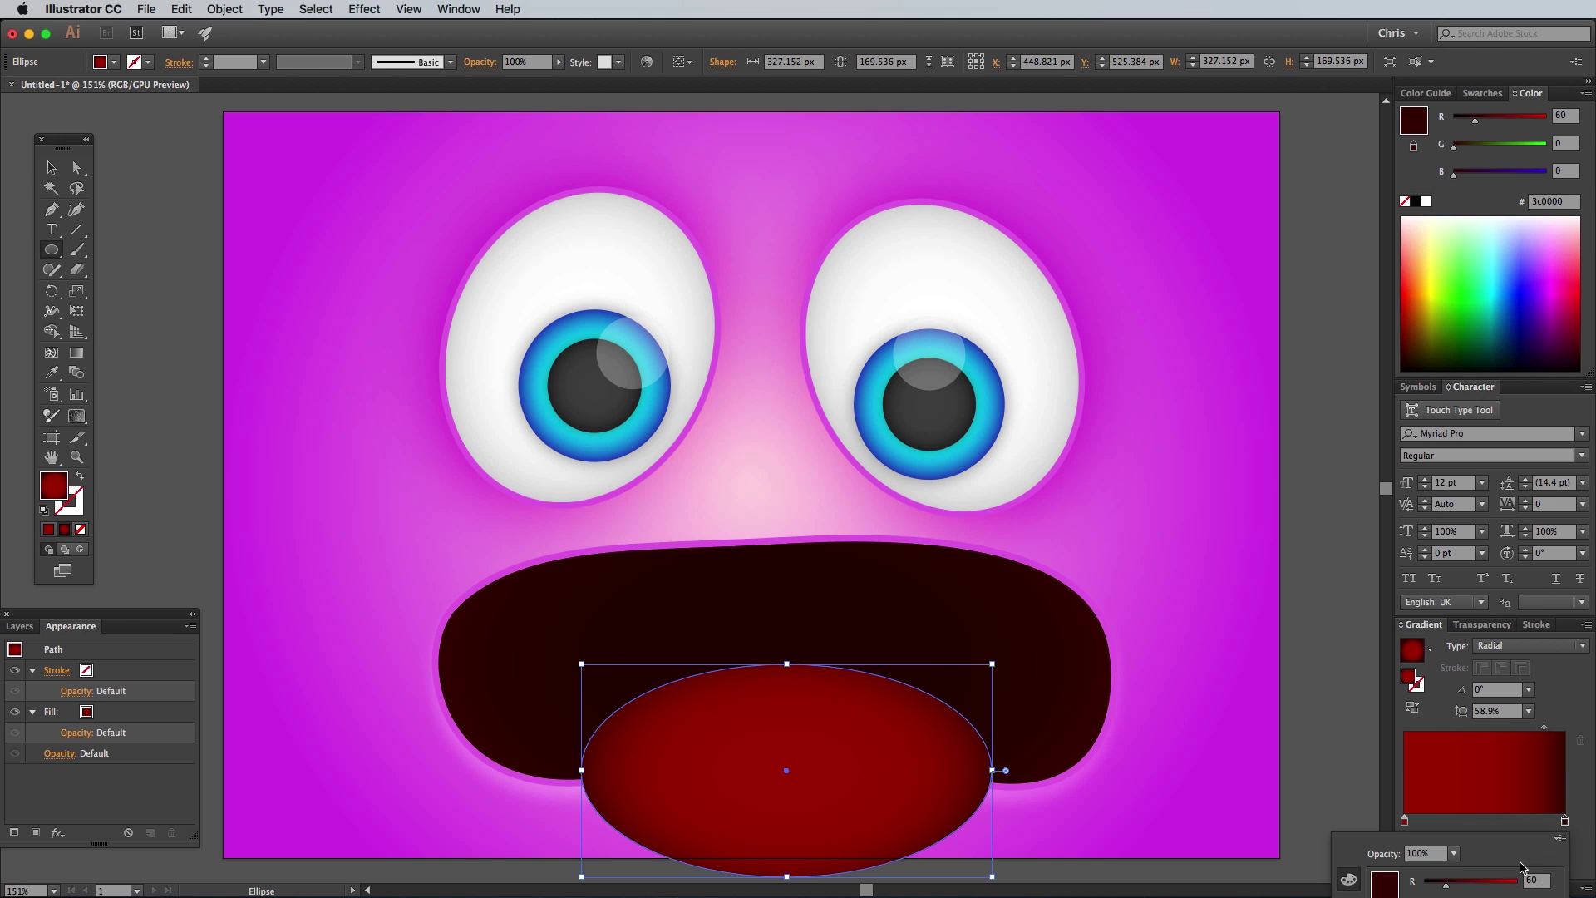
pyautogui.write('210')
pyautogui.press('Return')
pyautogui.press('v')
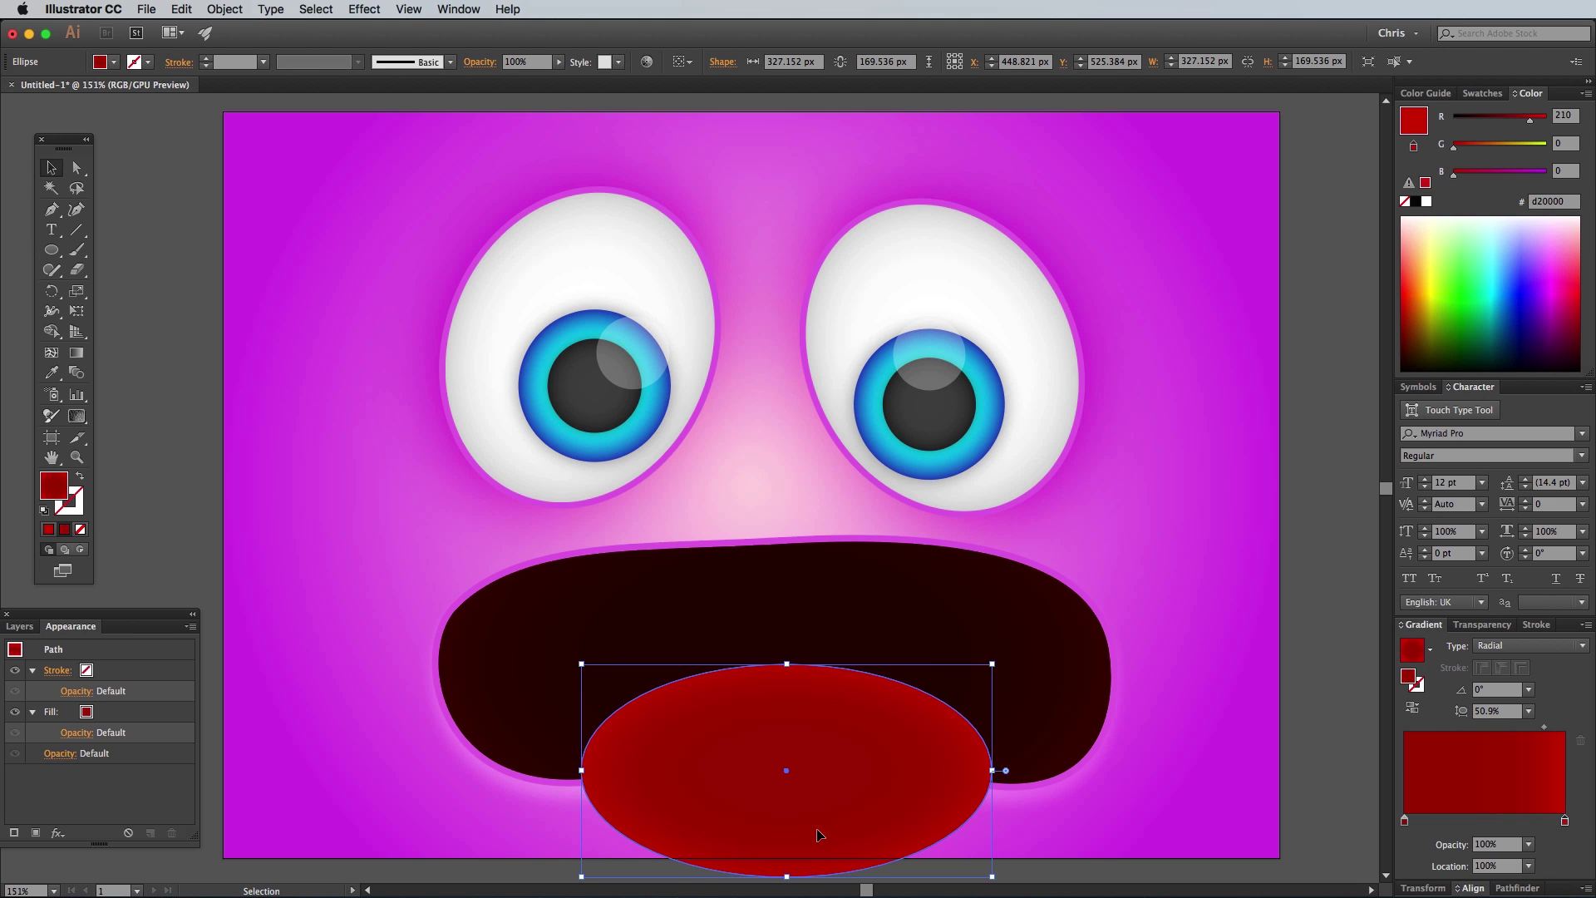
pyautogui.moveTo(815, 834); pyautogui.dragTo(818, 851)
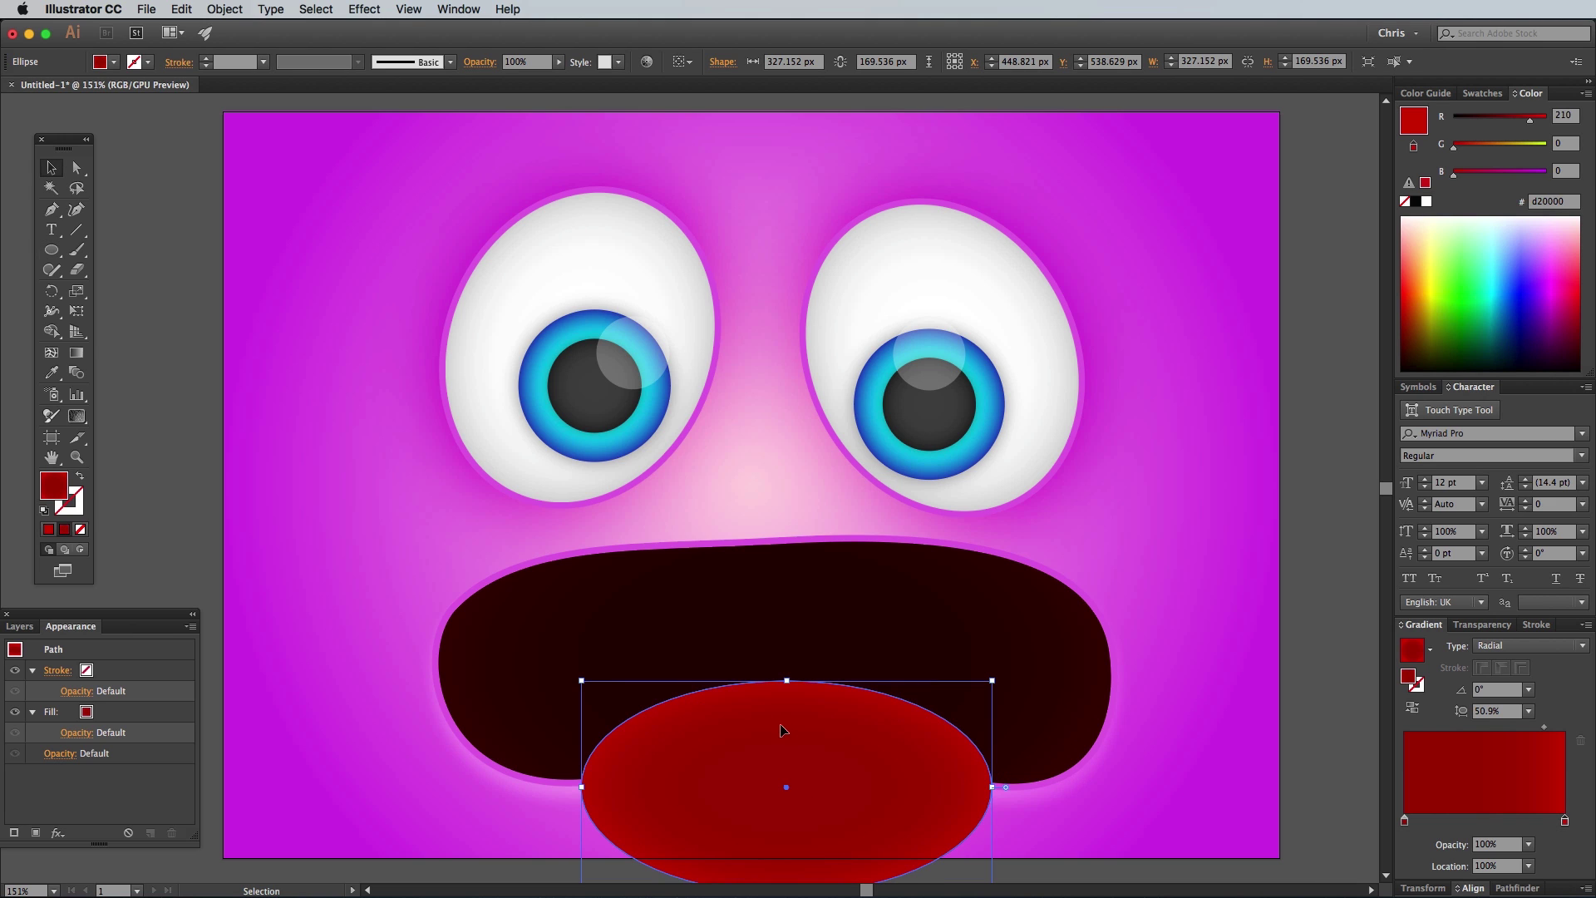
# With mouth and tongue selected, Shape Builder–remove the tongue's overhang below the mouth, then deselect
pyautogui.keyDown('shift'); pyautogui.click(659, 606); pyautogui.keyUp('shift')
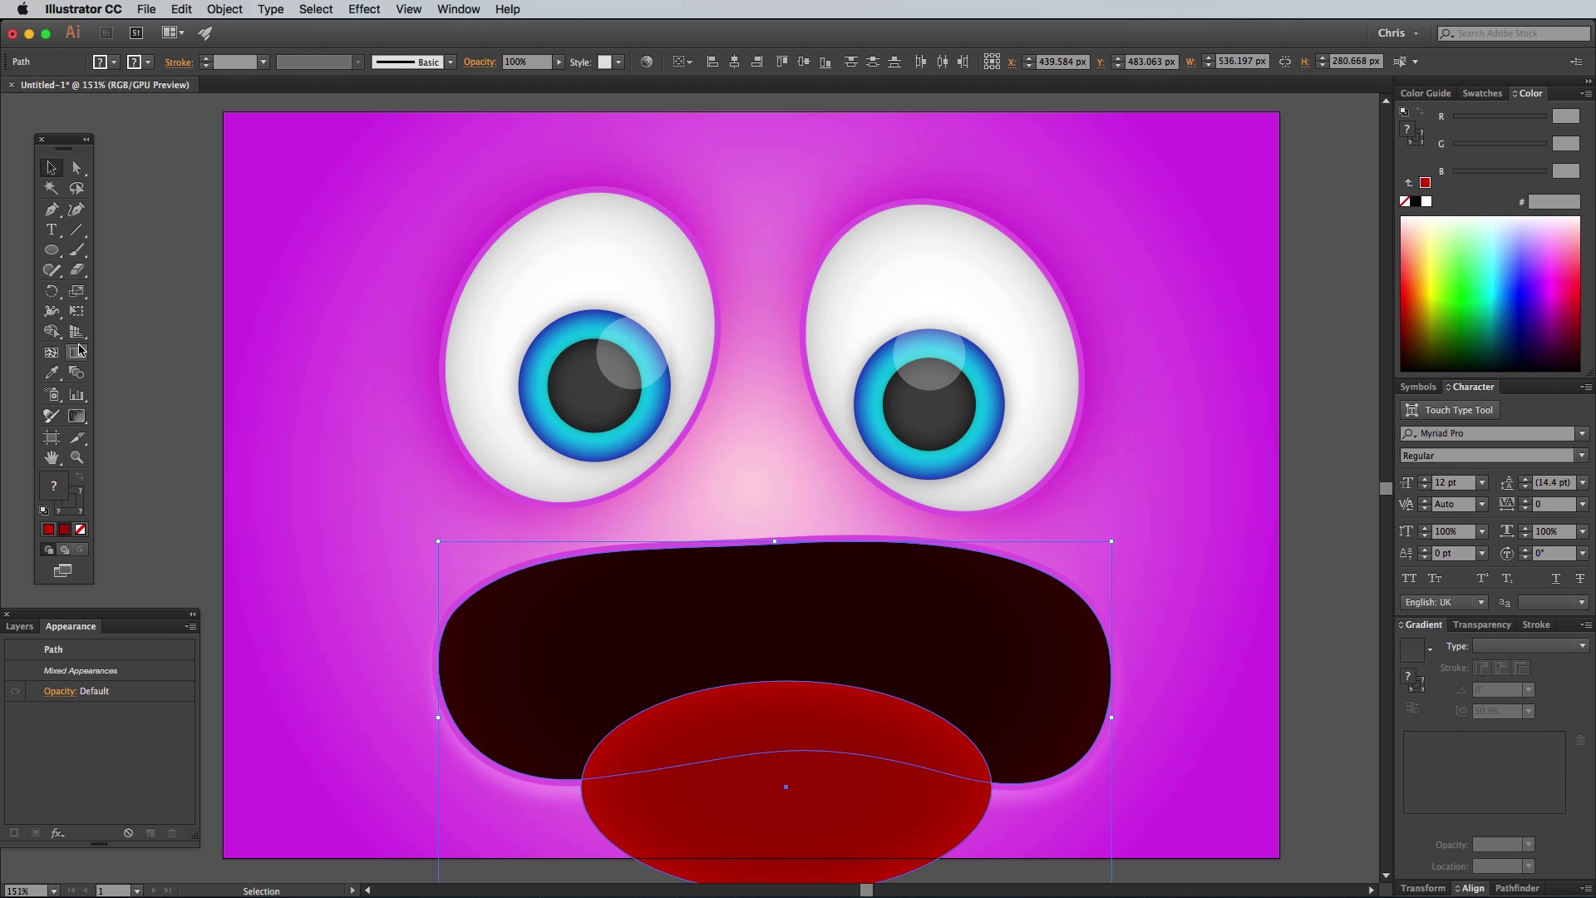
pyautogui.click(52, 331)
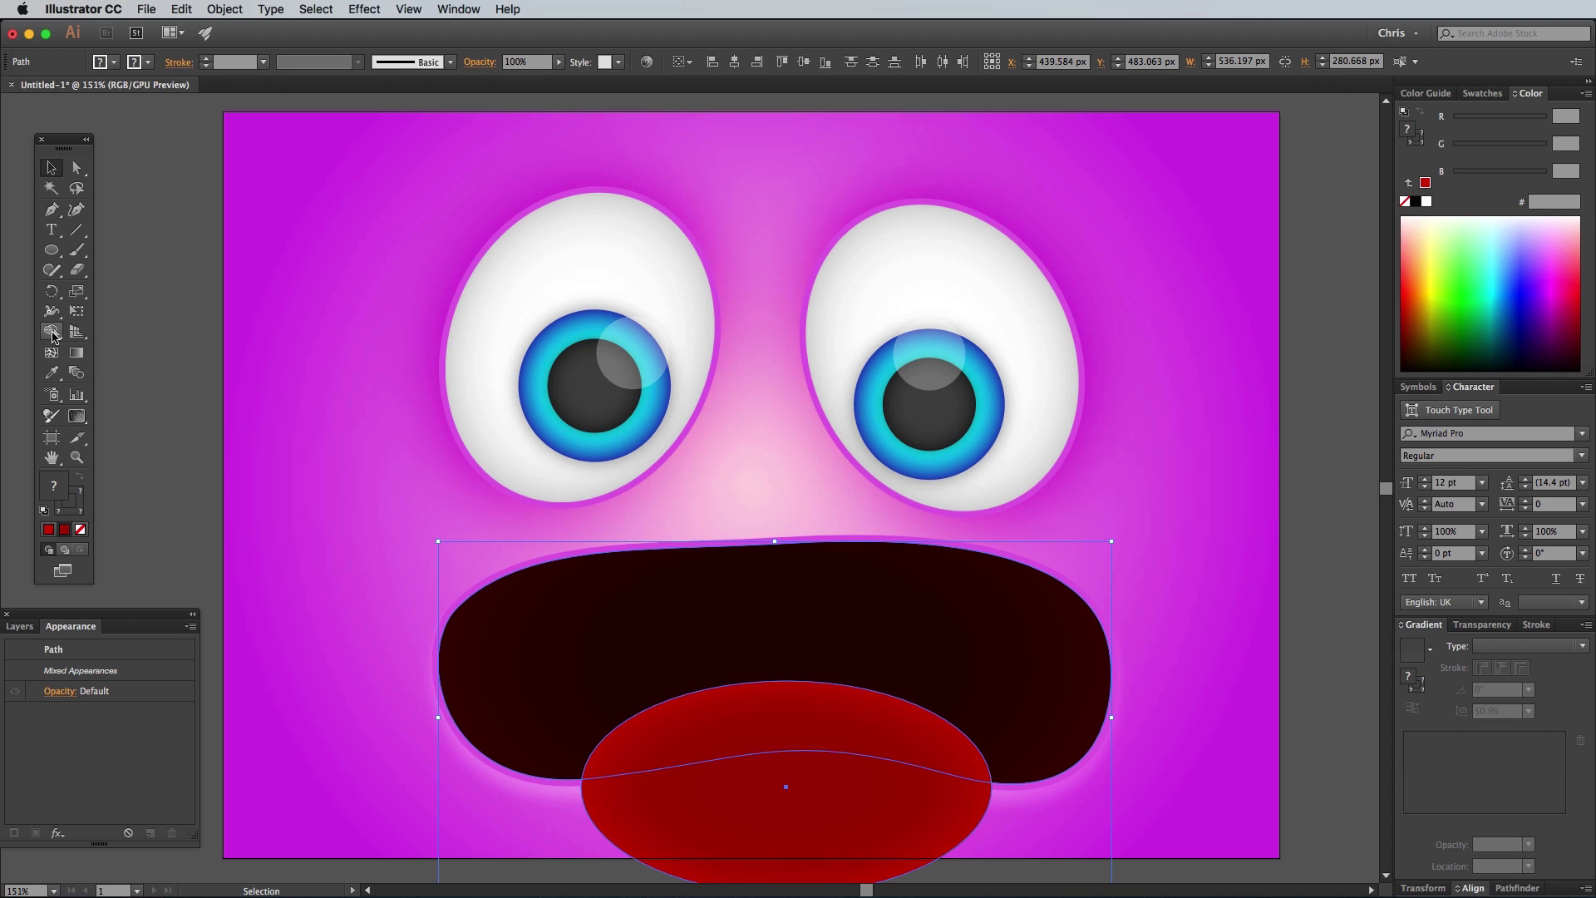
pyautogui.keyDown('alt'); pyautogui.click(743, 804); pyautogui.keyUp('alt')
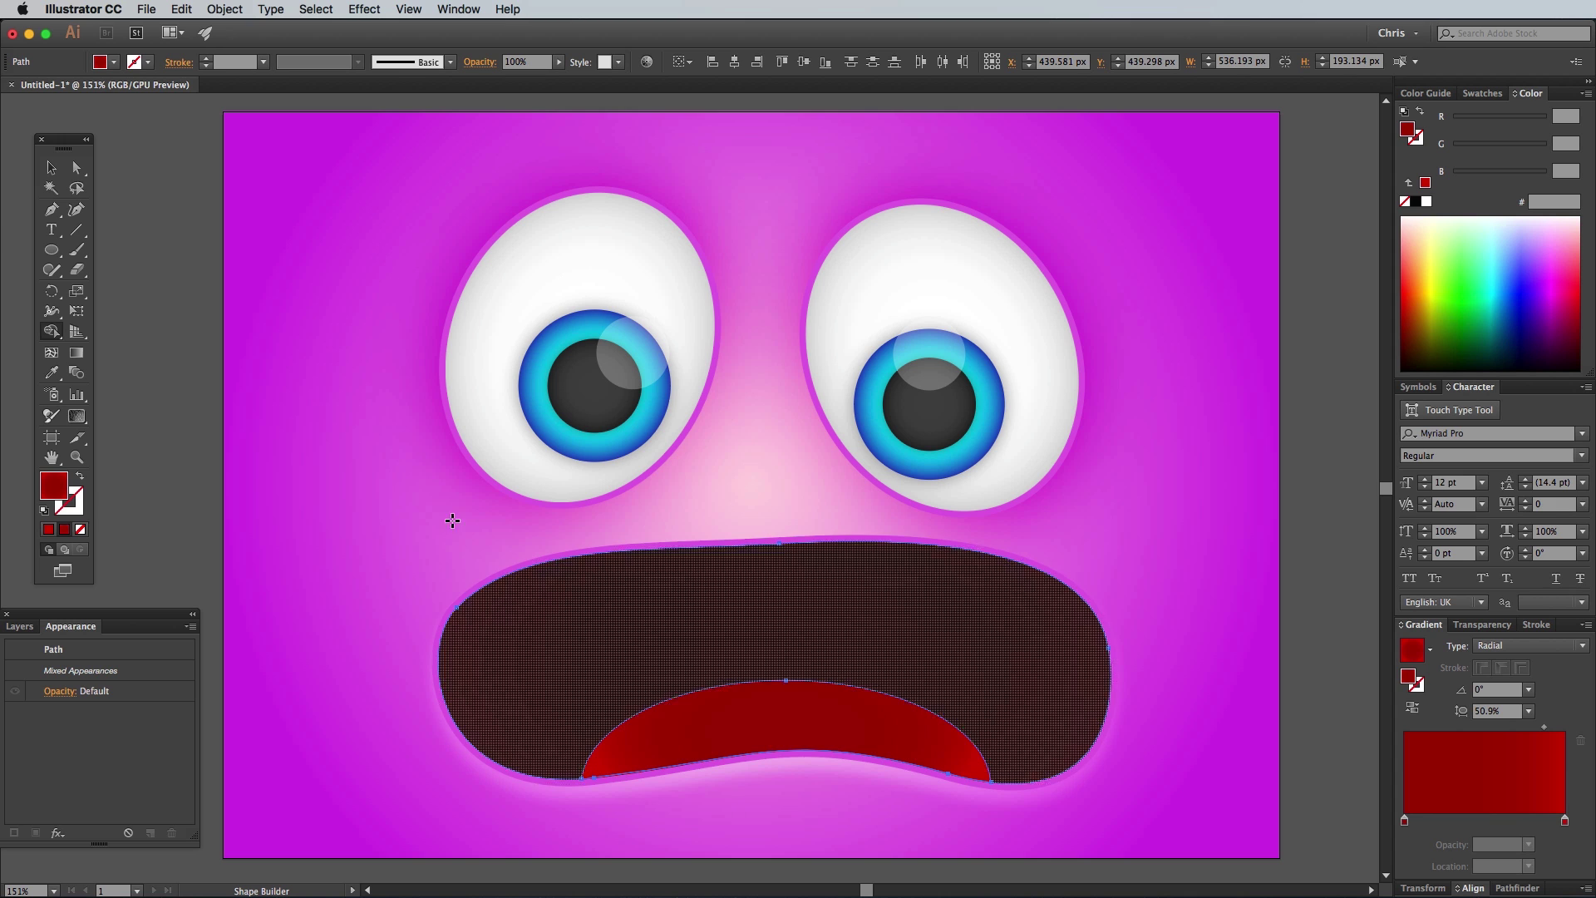
pyautogui.click(50, 168)
pyautogui.click(161, 383)
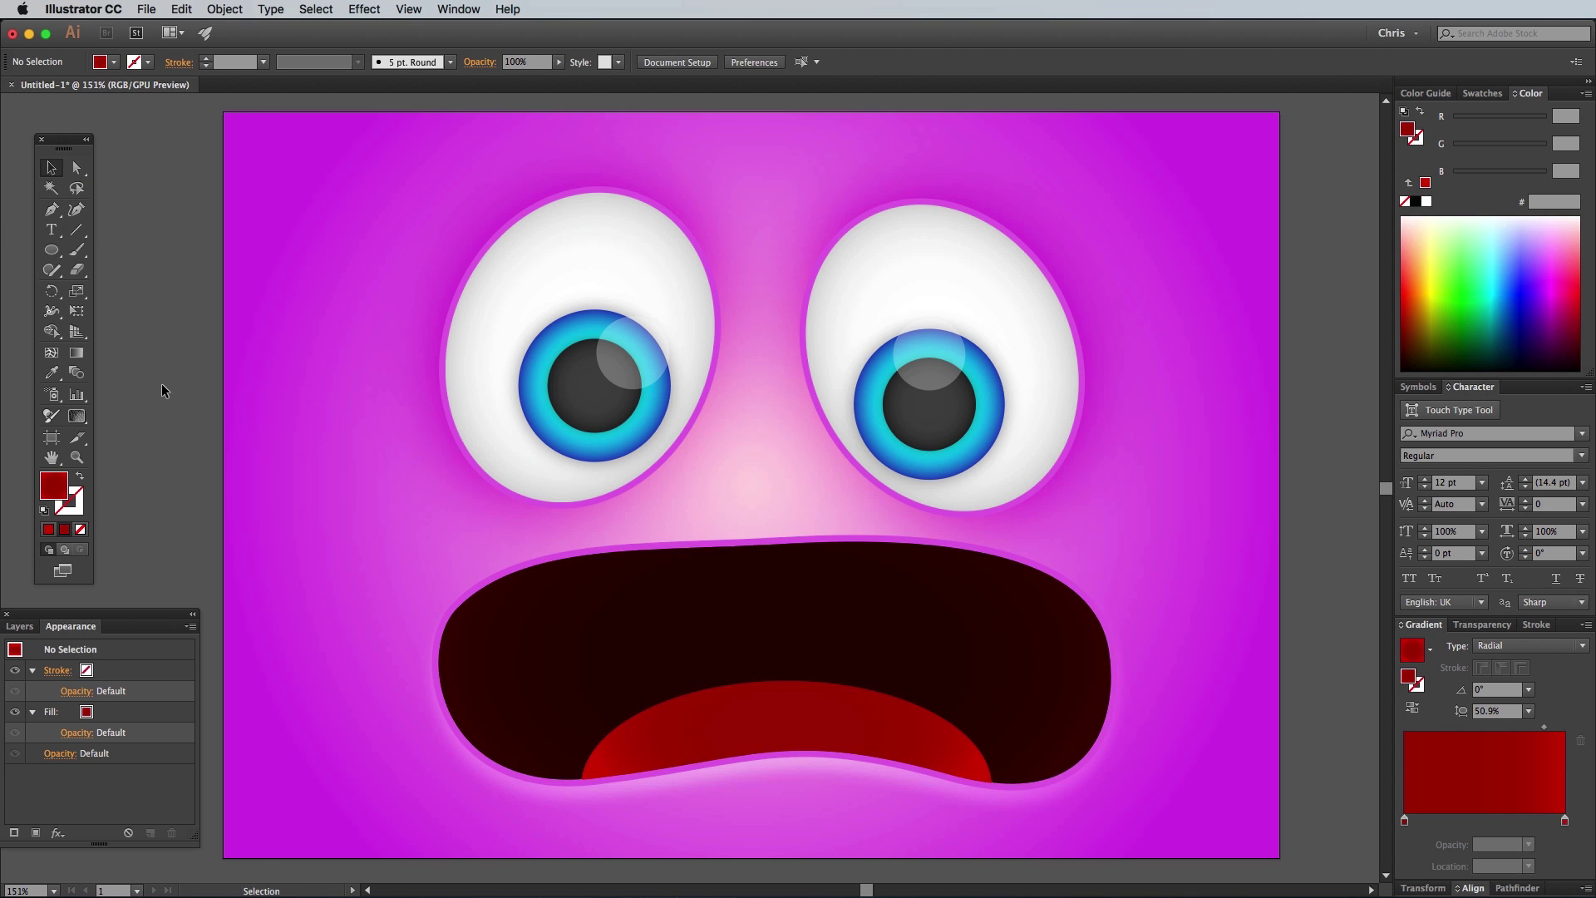
# Draw an outline-free 96.689 px circle with the eye-white fill at the mouth's upper-left edge
pyautogui.hscroll(-2, 390, 324)
pyautogui.click(622, 270)
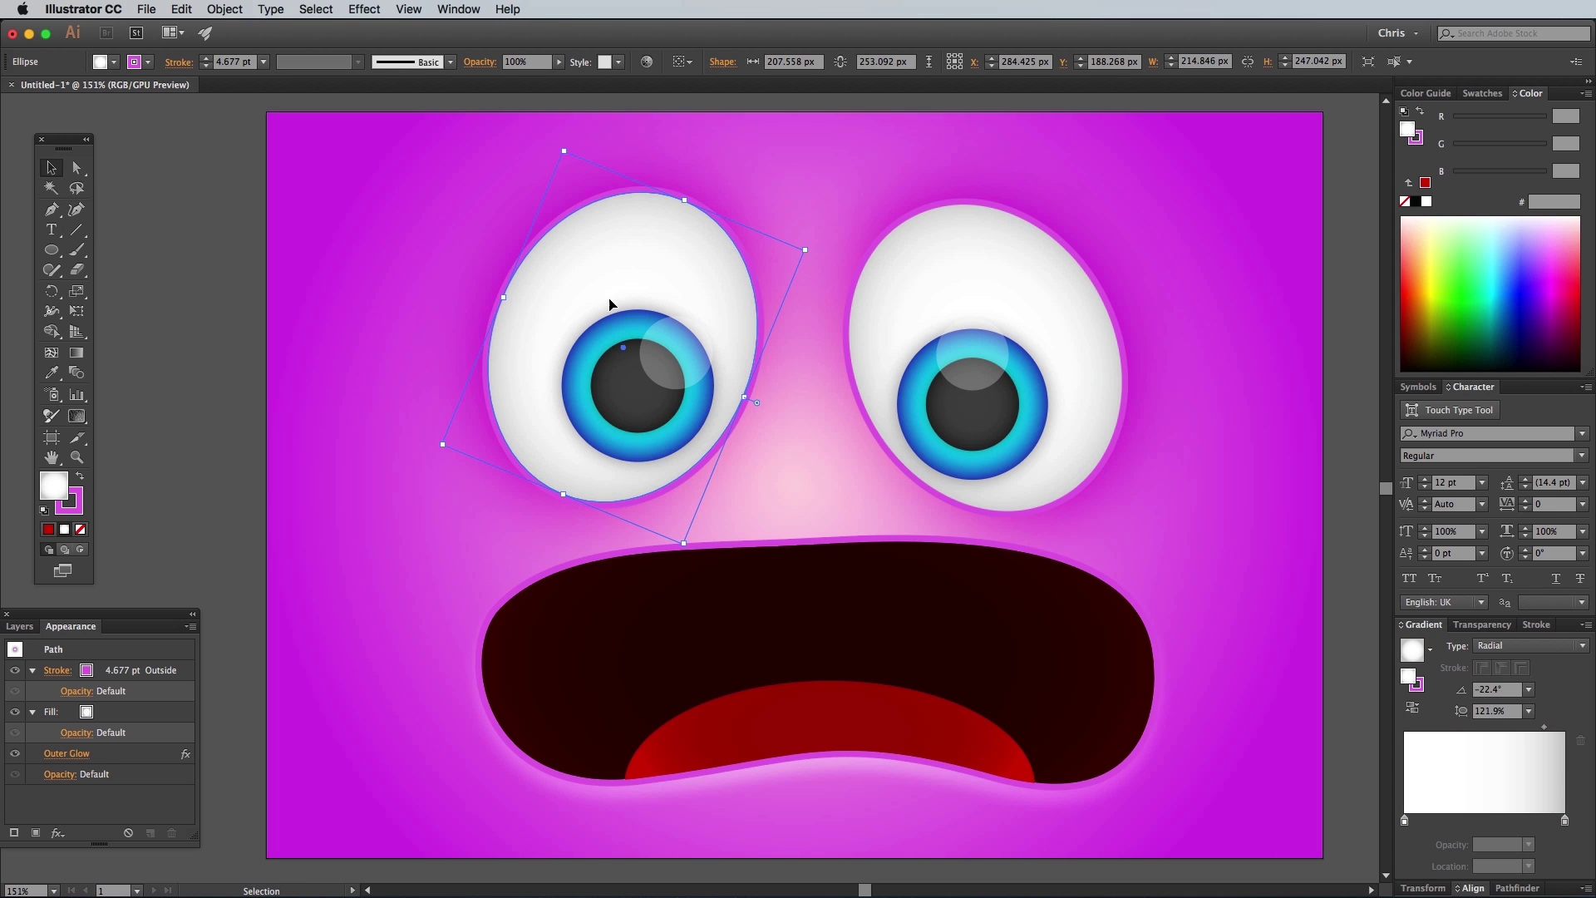
pyautogui.click(51, 249)
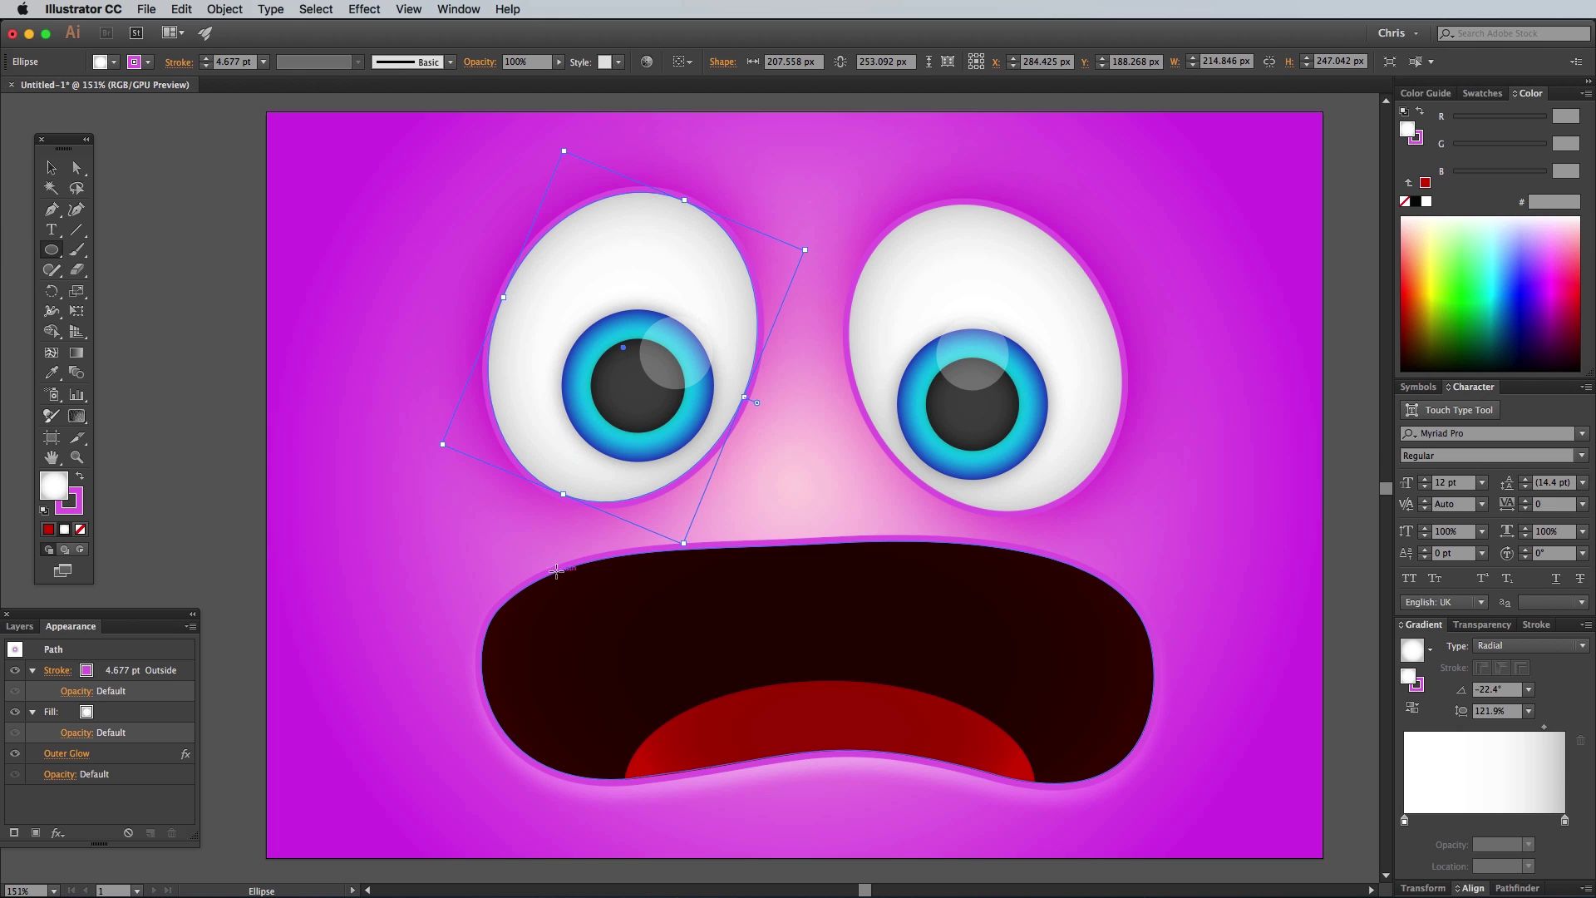
pyautogui.moveTo(548, 575); pyautogui.dragTo(626, 659)
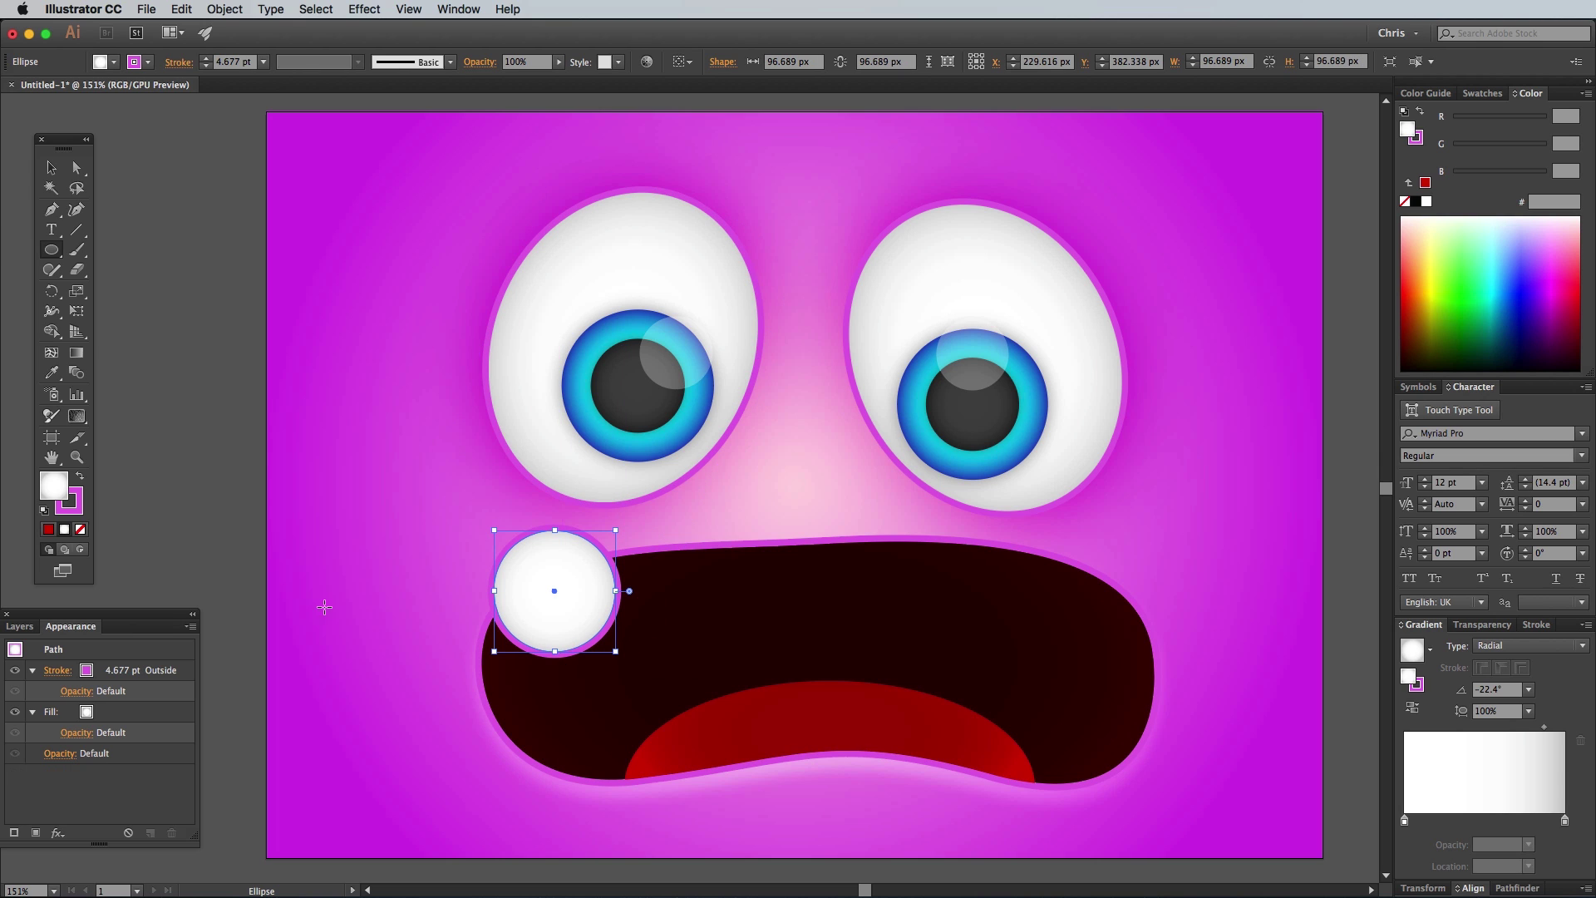
pyautogui.click(80, 511)
pyautogui.click(81, 529)
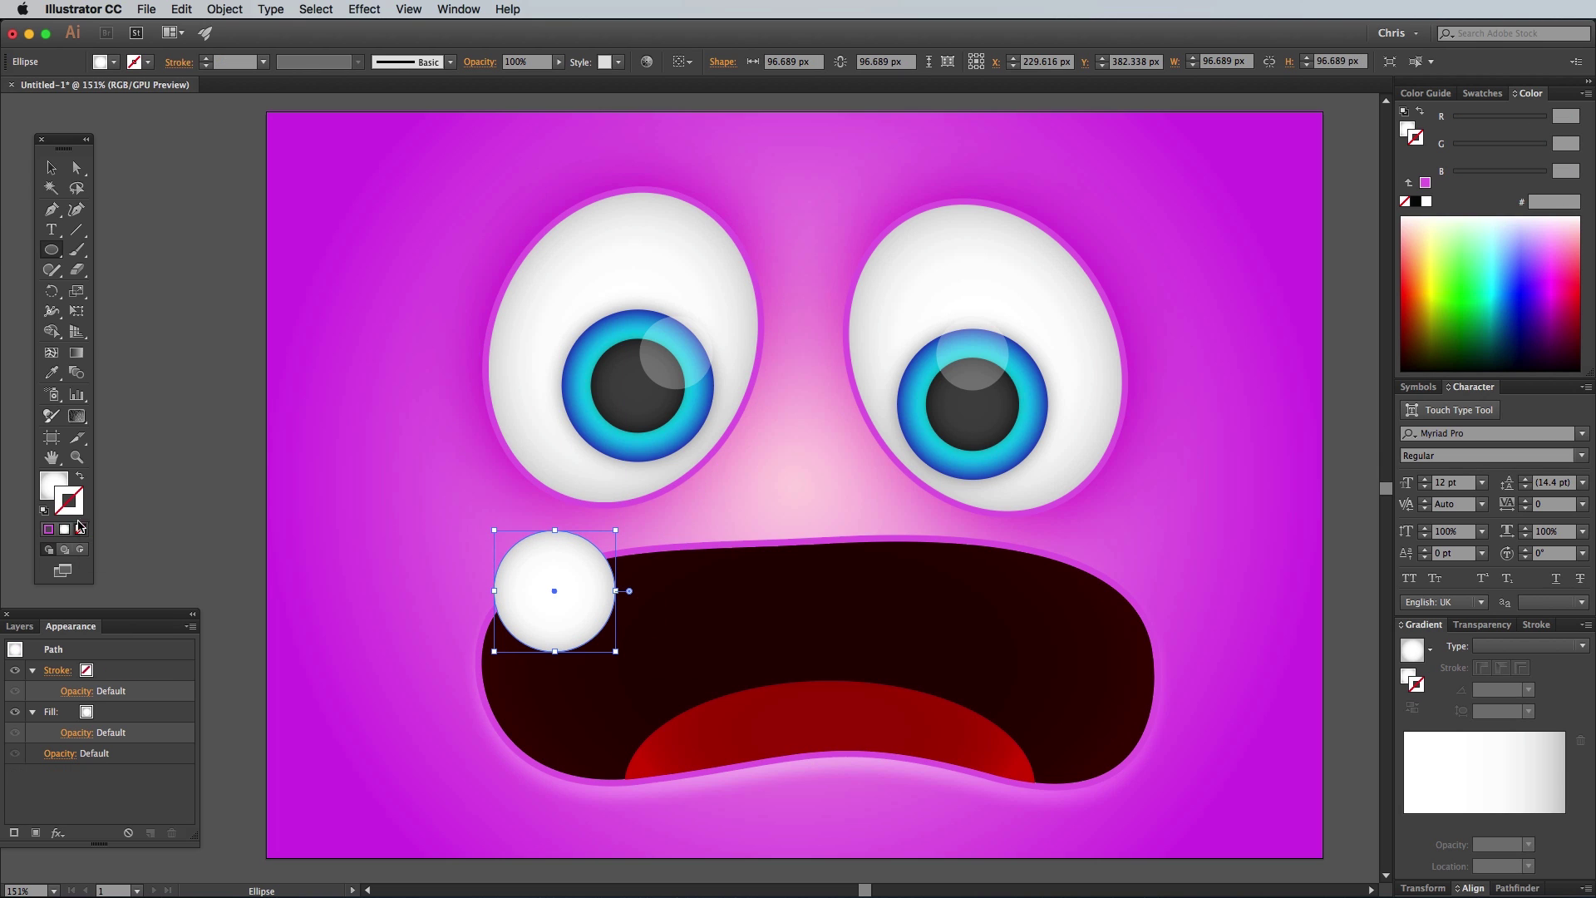
# Give the tooth a linear gradient angled 113.8°, shifting the midpoint to darken it
pyautogui.click(56, 480)
pyautogui.click(1477, 649)
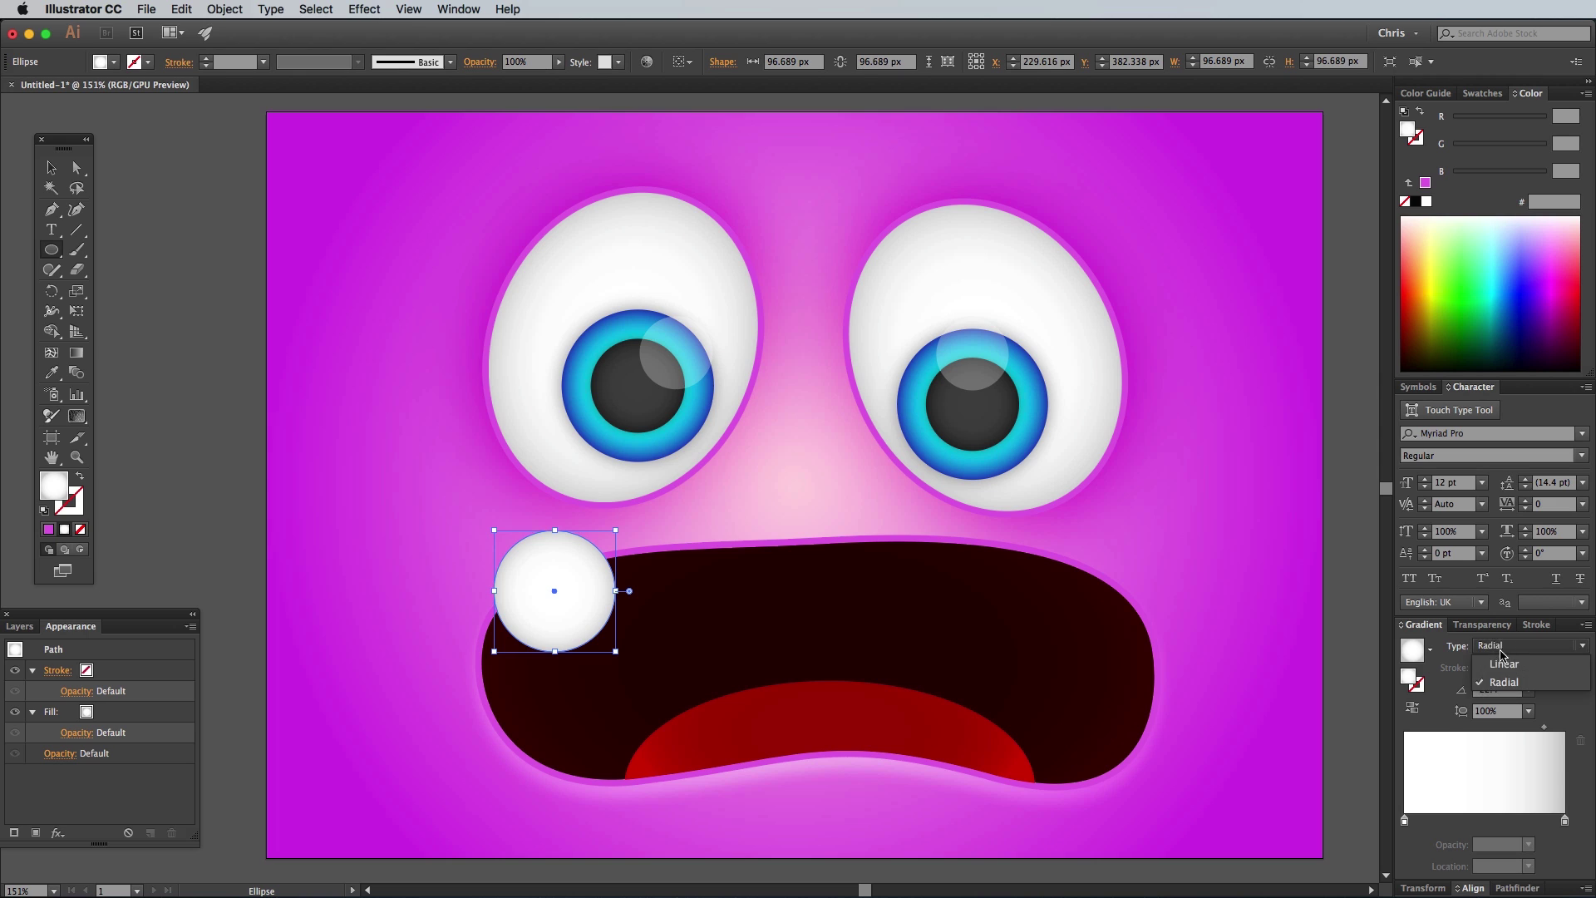
pyautogui.click(1493, 669)
pyautogui.click(76, 353)
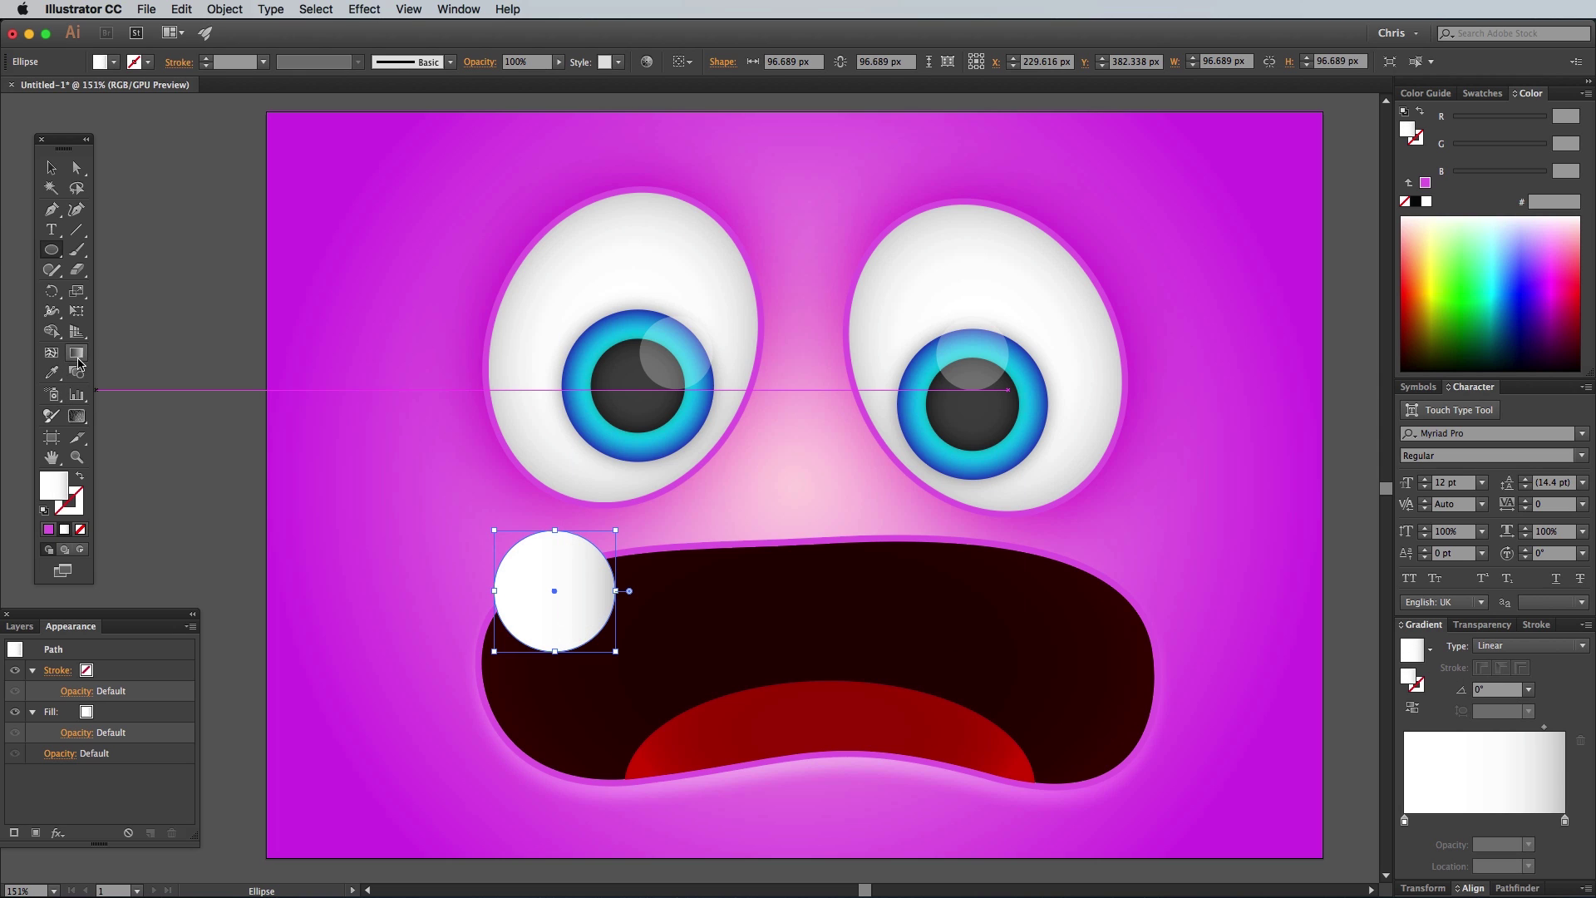
pyautogui.moveTo(579, 646); pyautogui.dragTo(533, 541)
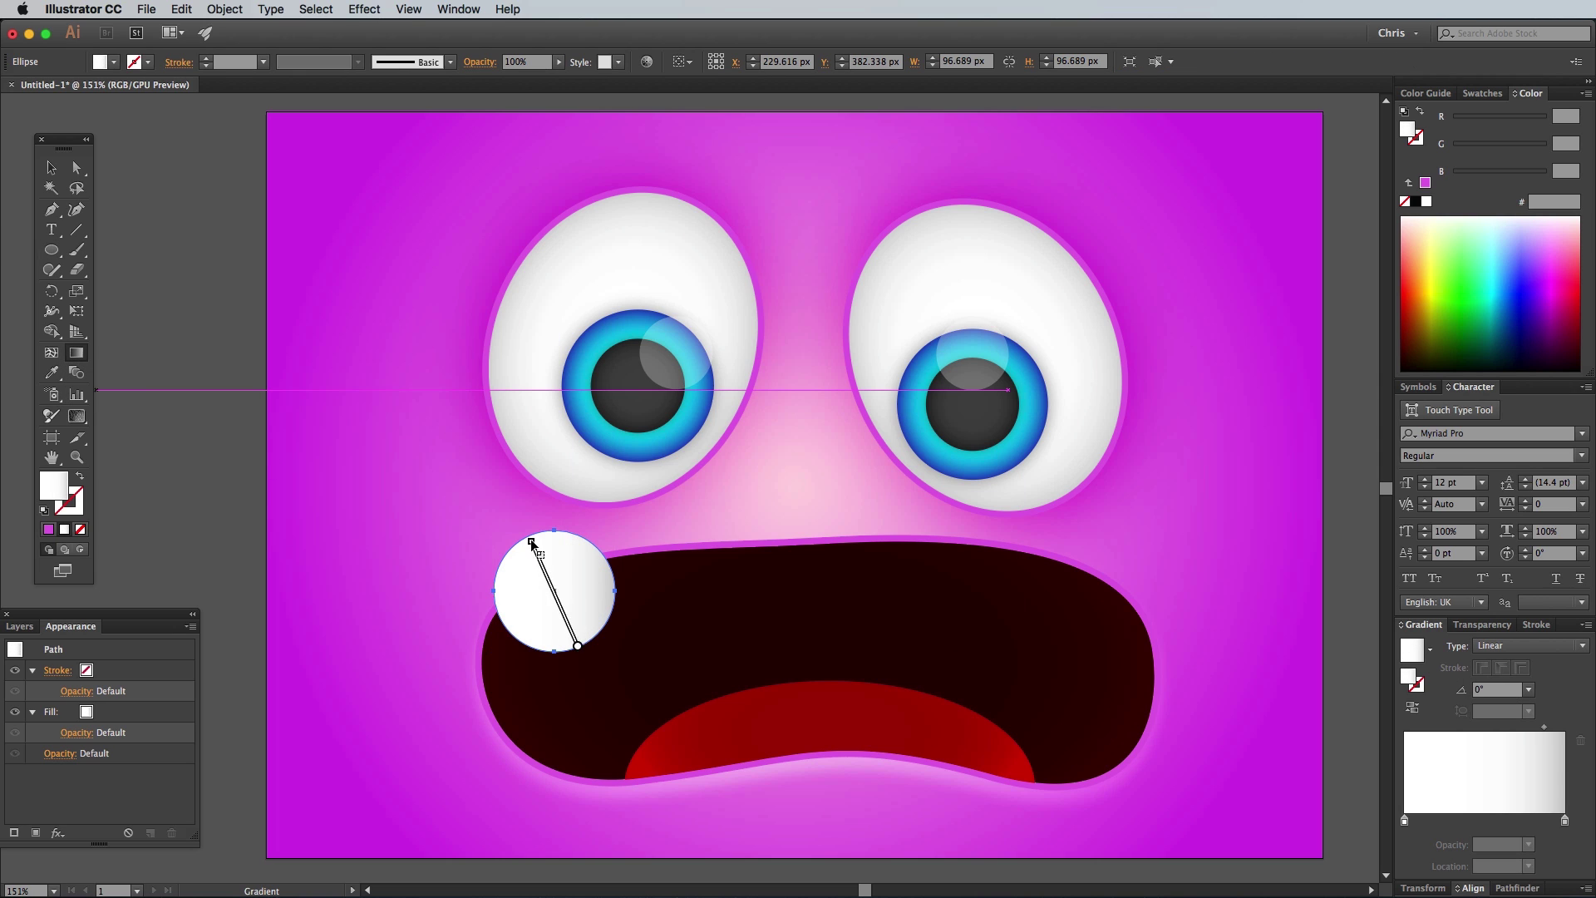
pyautogui.moveTo(1543, 727); pyautogui.dragTo(1489, 727)
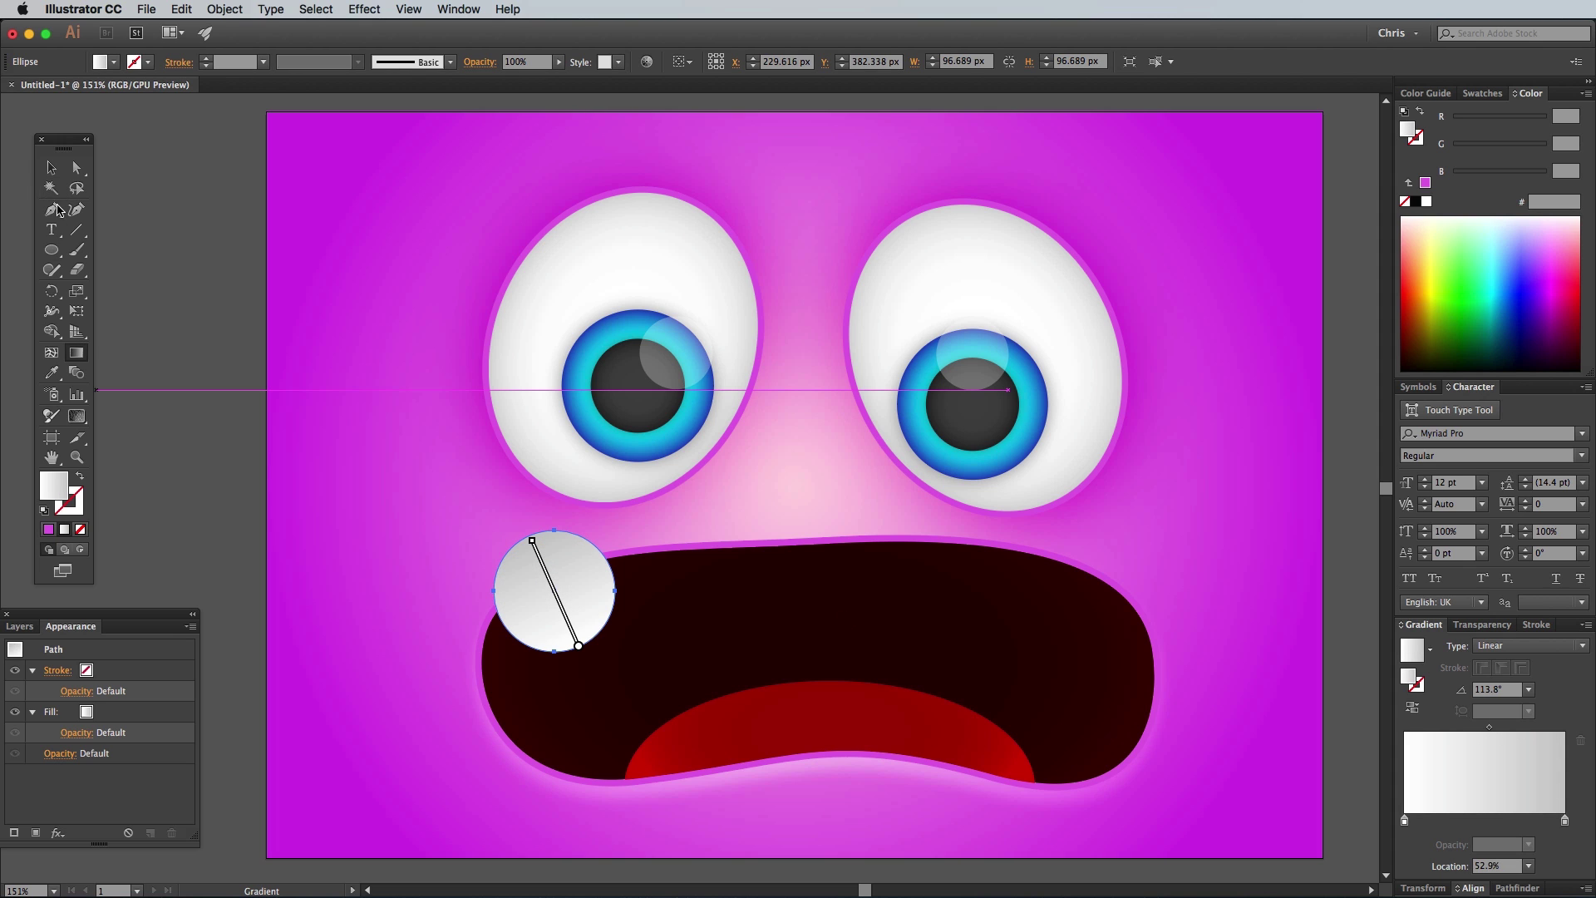
# Draw four more gradient circles along the mouth's top and four along its bottom
pyautogui.click(51, 250)
pyautogui.moveTo(640, 500); pyautogui.dragTo(746, 606)
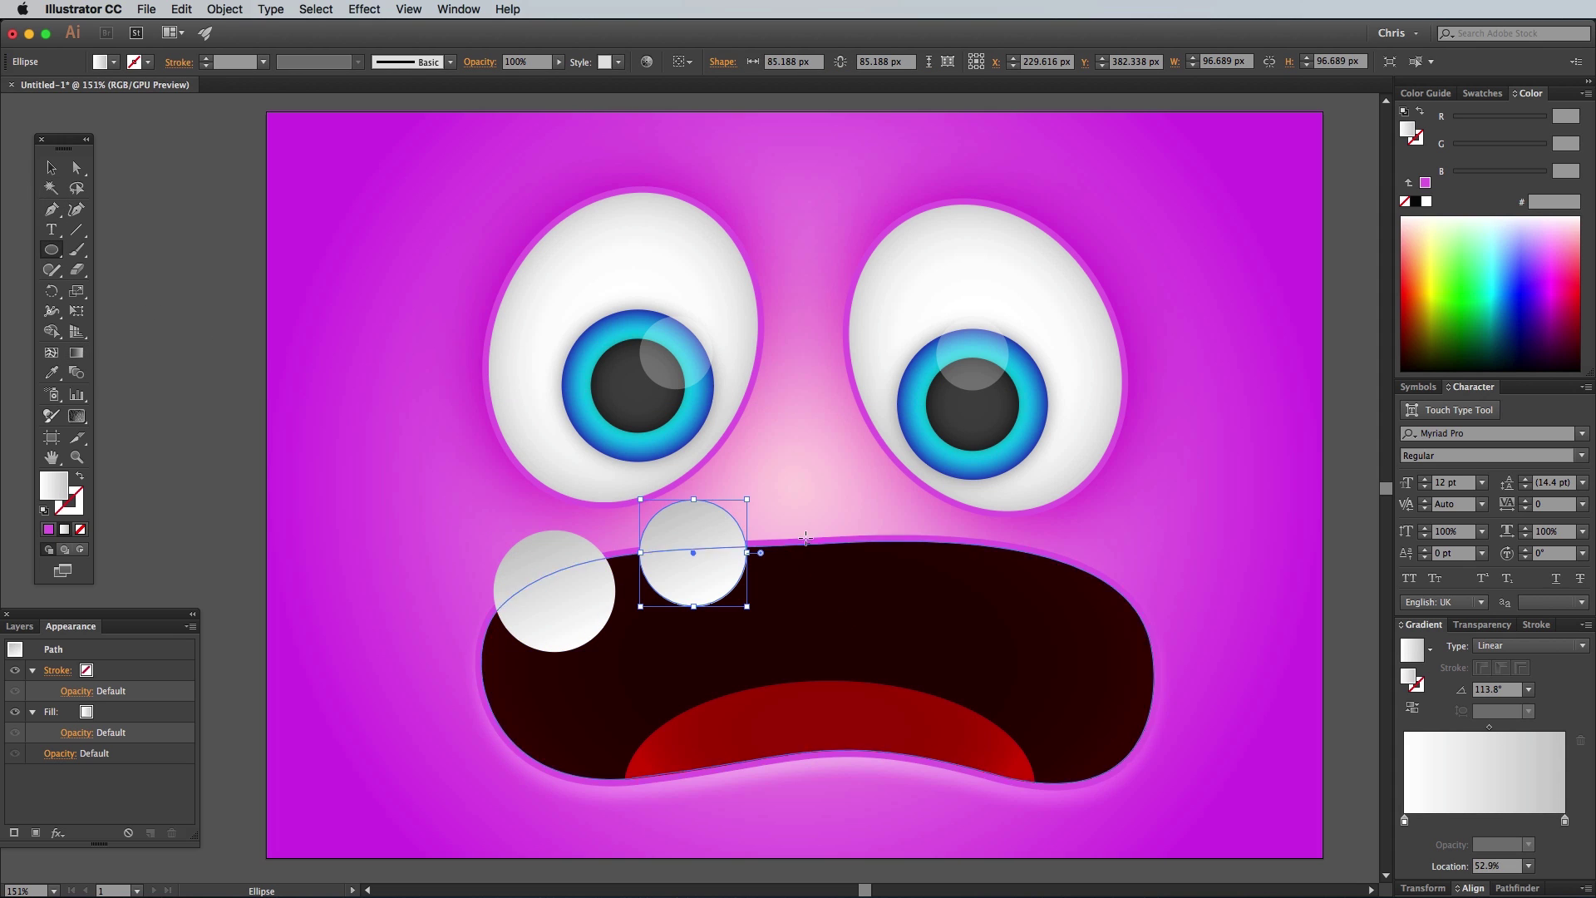
pyautogui.moveTo(783, 500); pyautogui.dragTo(890, 606)
pyautogui.moveTo(951, 510); pyautogui.dragTo(1044, 613)
pyautogui.moveTo(1079, 531)
pyautogui.mouseDown()
pyautogui.moveTo(1103, 578)
pyautogui.moveTo(1186, 638)
pyautogui.mouseUp()
pyautogui.moveTo(596, 738); pyautogui.dragTo(705, 847)
pyautogui.moveTo(739, 711); pyautogui.dragTo(844, 820)
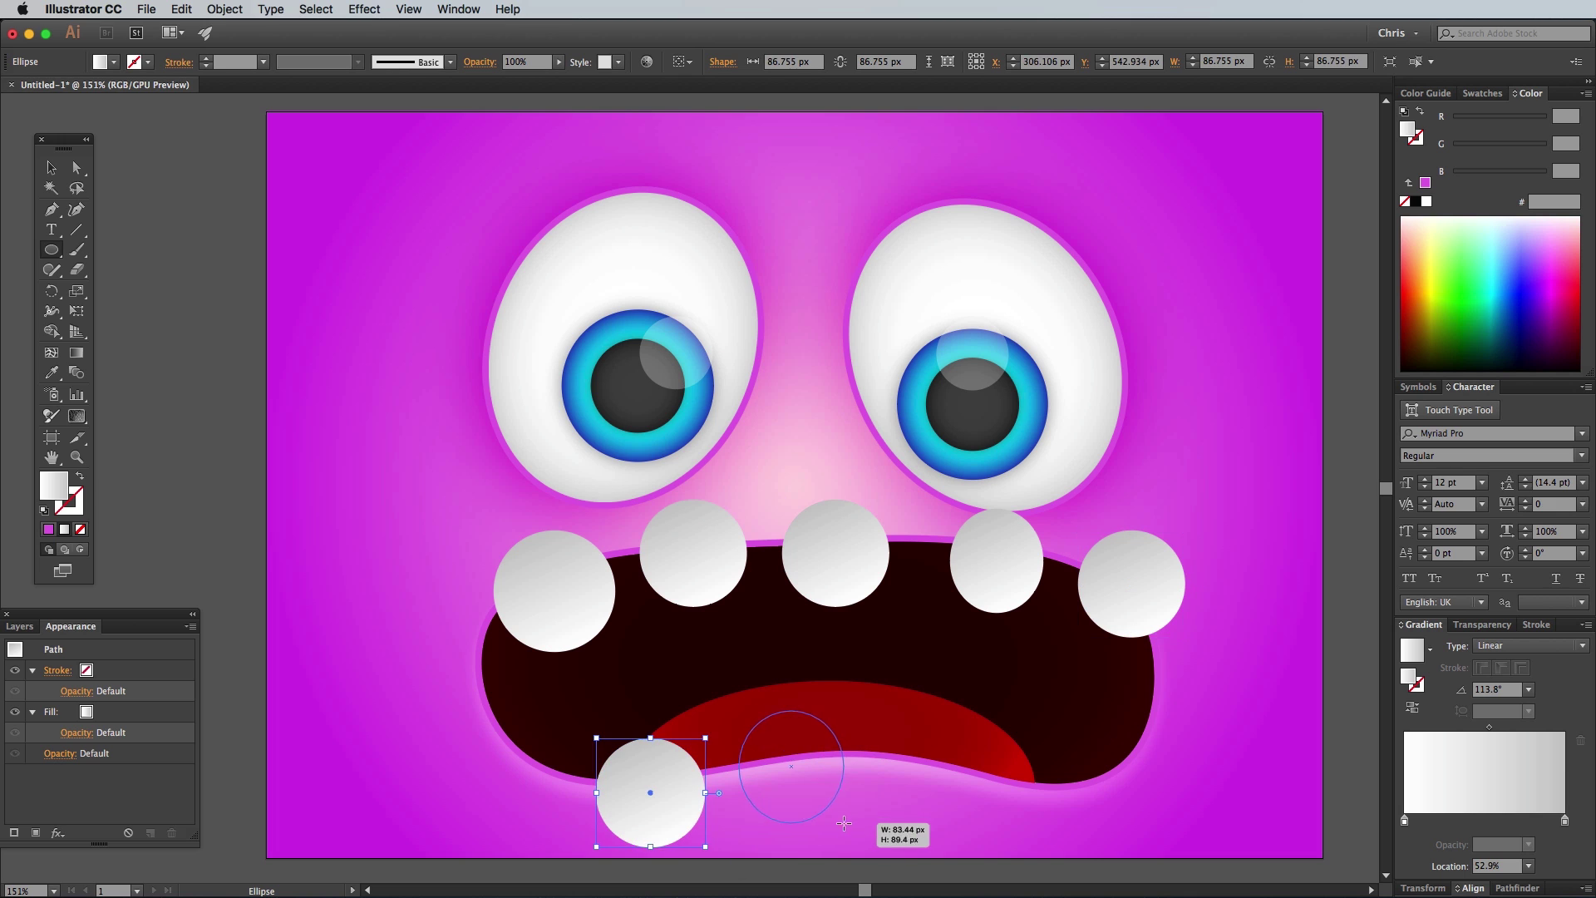
pyautogui.moveTo(889, 712); pyautogui.dragTo(997, 828)
pyautogui.moveTo(1034, 732); pyautogui.dragTo(1146, 843)
# Nudge the upper teeth up and left and the lower teeth left into position
pyautogui.press('v')
pyautogui.moveTo(681, 570); pyautogui.dragTo(666, 564)
pyautogui.moveTo(836, 554); pyautogui.dragTo(825, 548)
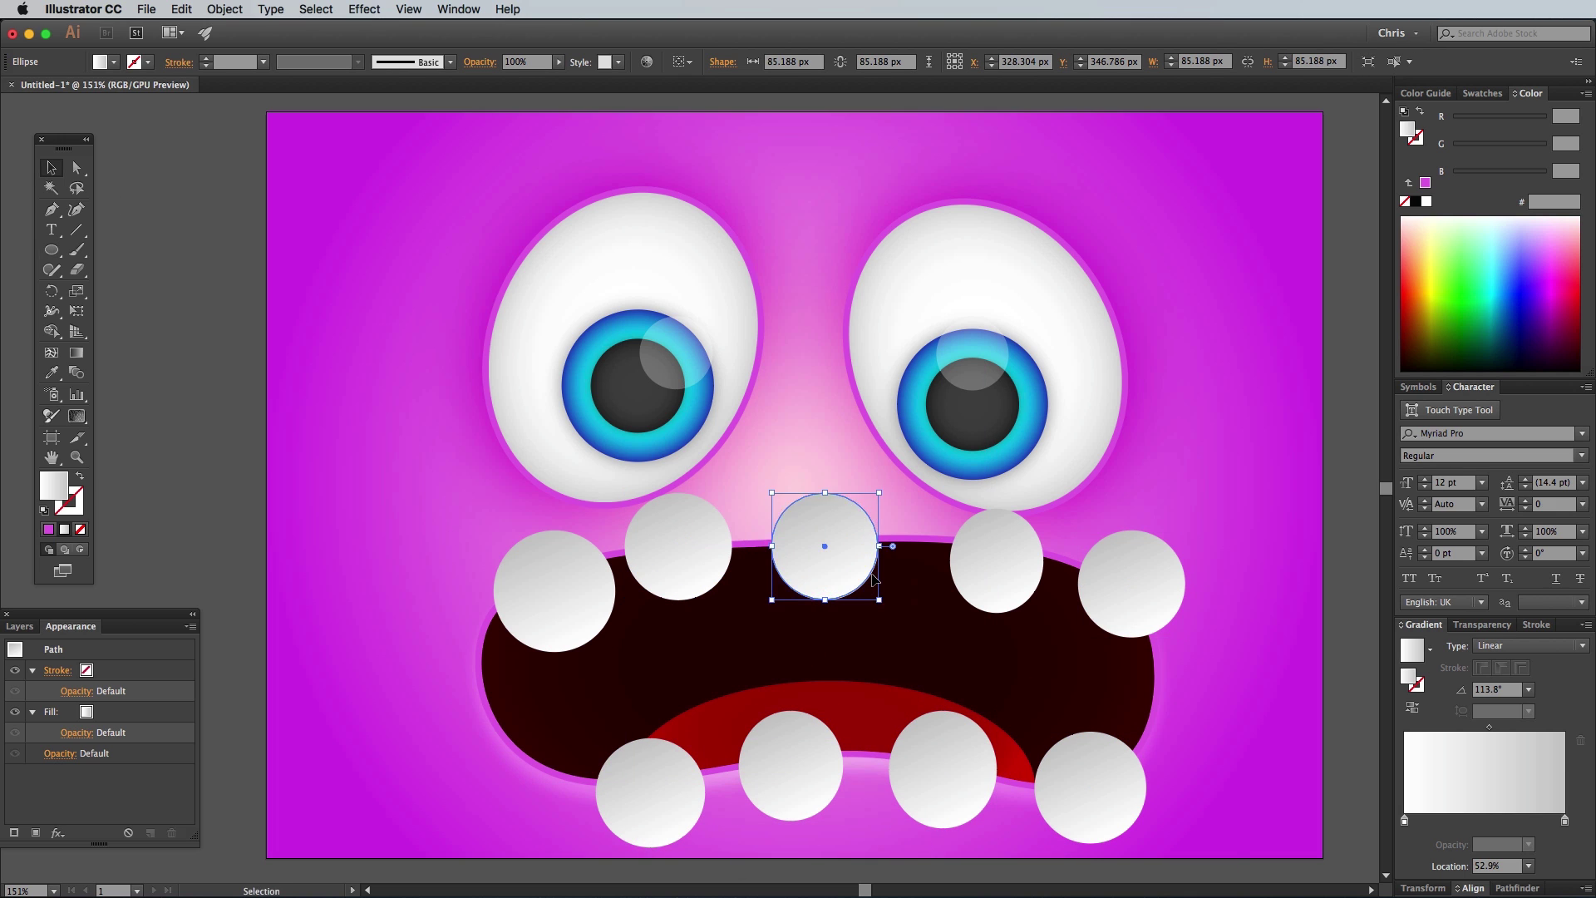
pyautogui.moveTo(996, 566); pyautogui.dragTo(973, 557)
pyautogui.moveTo(1112, 608); pyautogui.dragTo(1088, 605)
pyautogui.moveTo(790, 781); pyautogui.dragTo(759, 781)
pyautogui.moveTo(941, 802); pyautogui.dragTo(909, 798)
pyautogui.moveTo(650, 798); pyautogui.dragTo(615, 792)
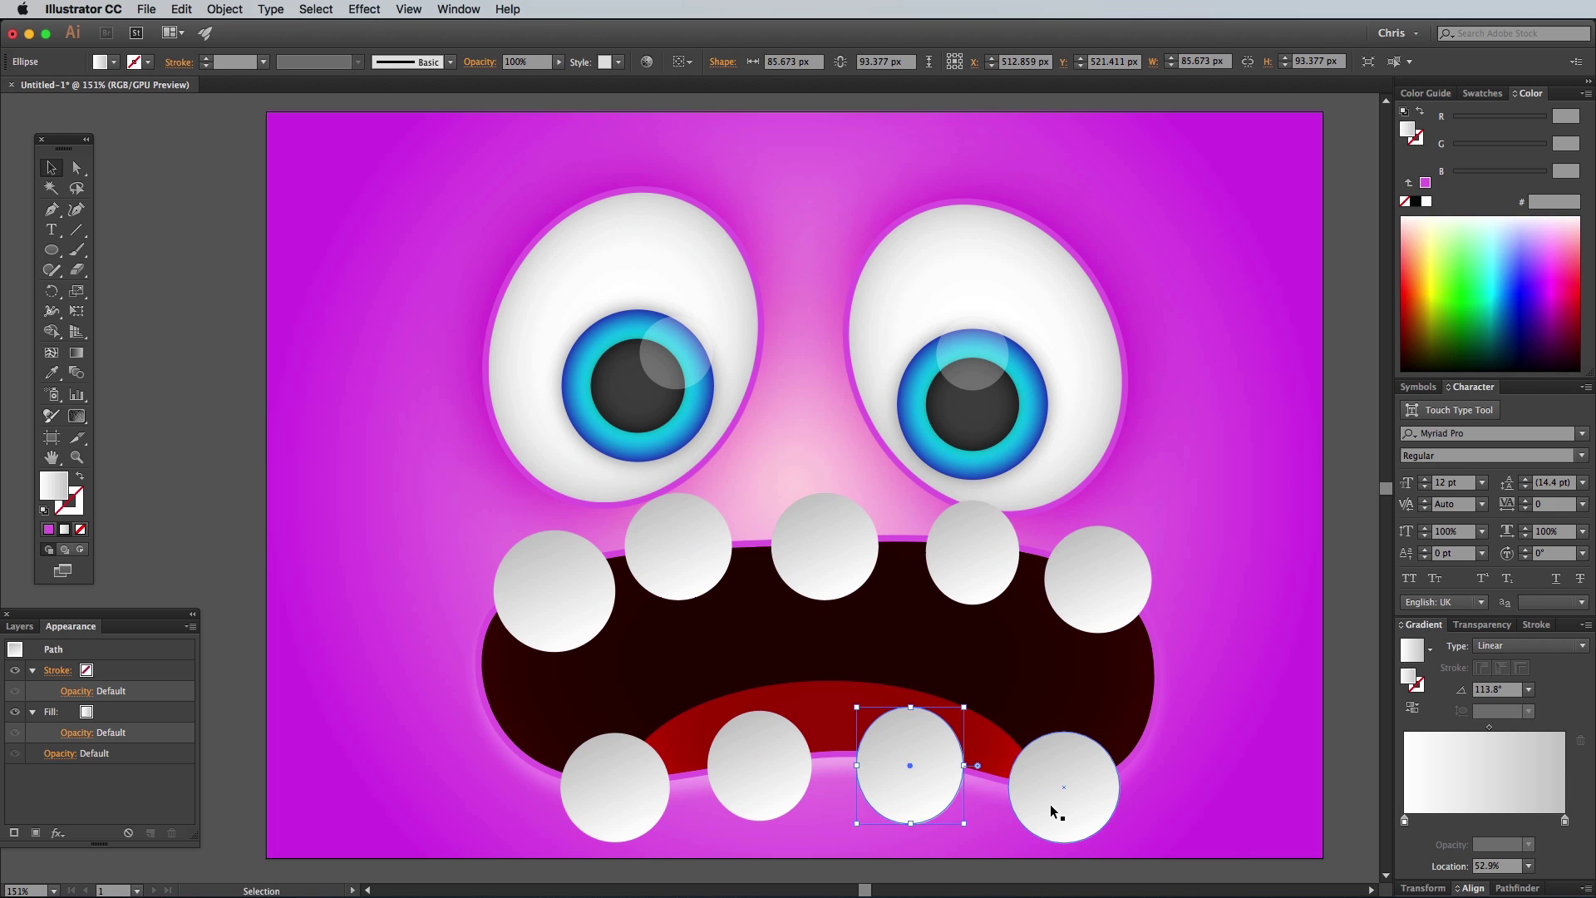
pyautogui.moveTo(1057, 805); pyautogui.dragTo(1015, 812)
# Re-angle each tooth's gradient: upper teeth shading upward, lower teeth shading downward
pyautogui.click(677, 549)
pyautogui.press('g')
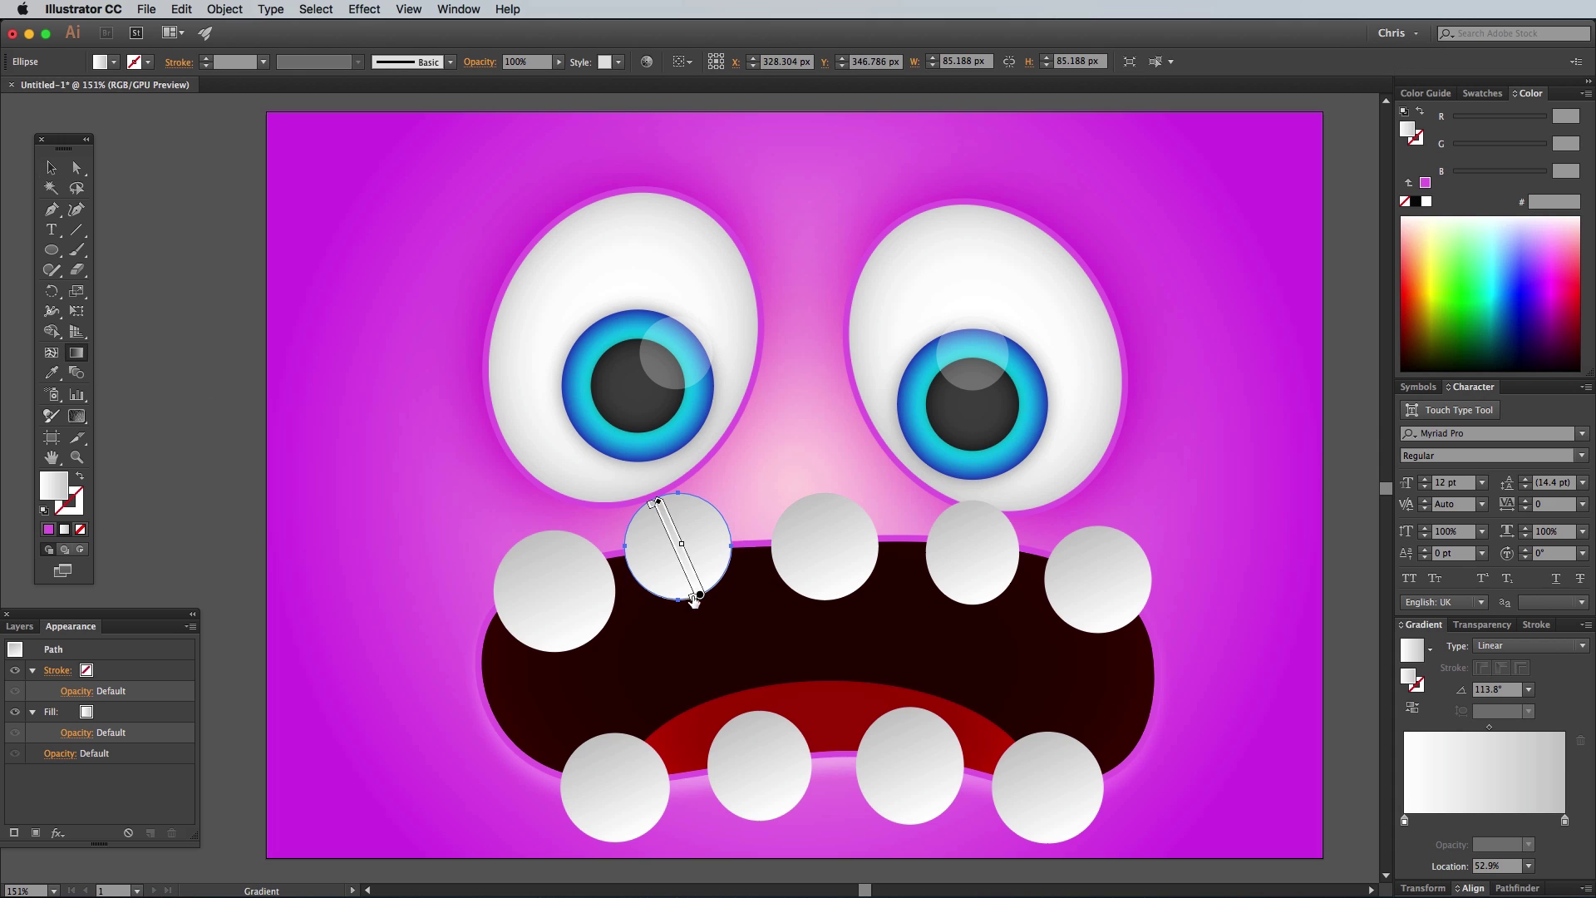
pyautogui.moveTo(673, 594); pyautogui.dragTo(685, 488)
pyautogui.moveTo(810, 590); pyautogui.dragTo(836, 500)
pyautogui.moveTo(960, 594); pyautogui.dragTo(986, 509)
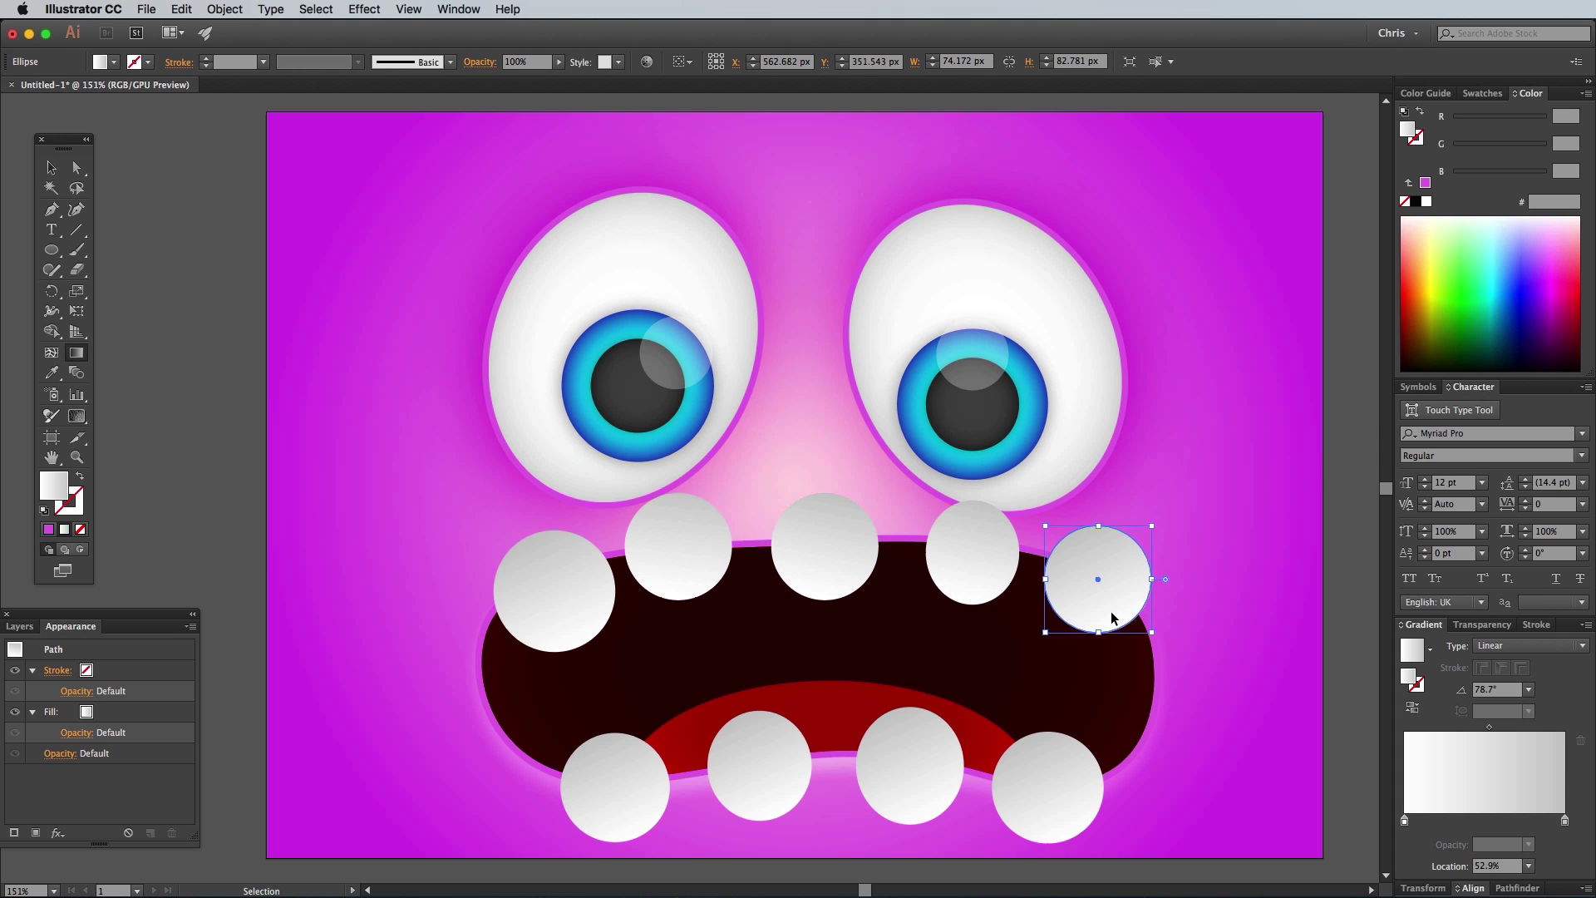
pyautogui.moveTo(1073, 622); pyautogui.dragTo(1127, 530)
pyautogui.moveTo(1044, 735); pyautogui.dragTo(1050, 852)
pyautogui.moveTo(892, 713); pyautogui.dragTo(932, 812)
pyautogui.moveTo(753, 716); pyautogui.dragTo(766, 811)
pyautogui.moveTo(613, 735); pyautogui.dragTo(611, 838)
# Select all nine teeth together with the dark mouth shape
pyautogui.press('v')
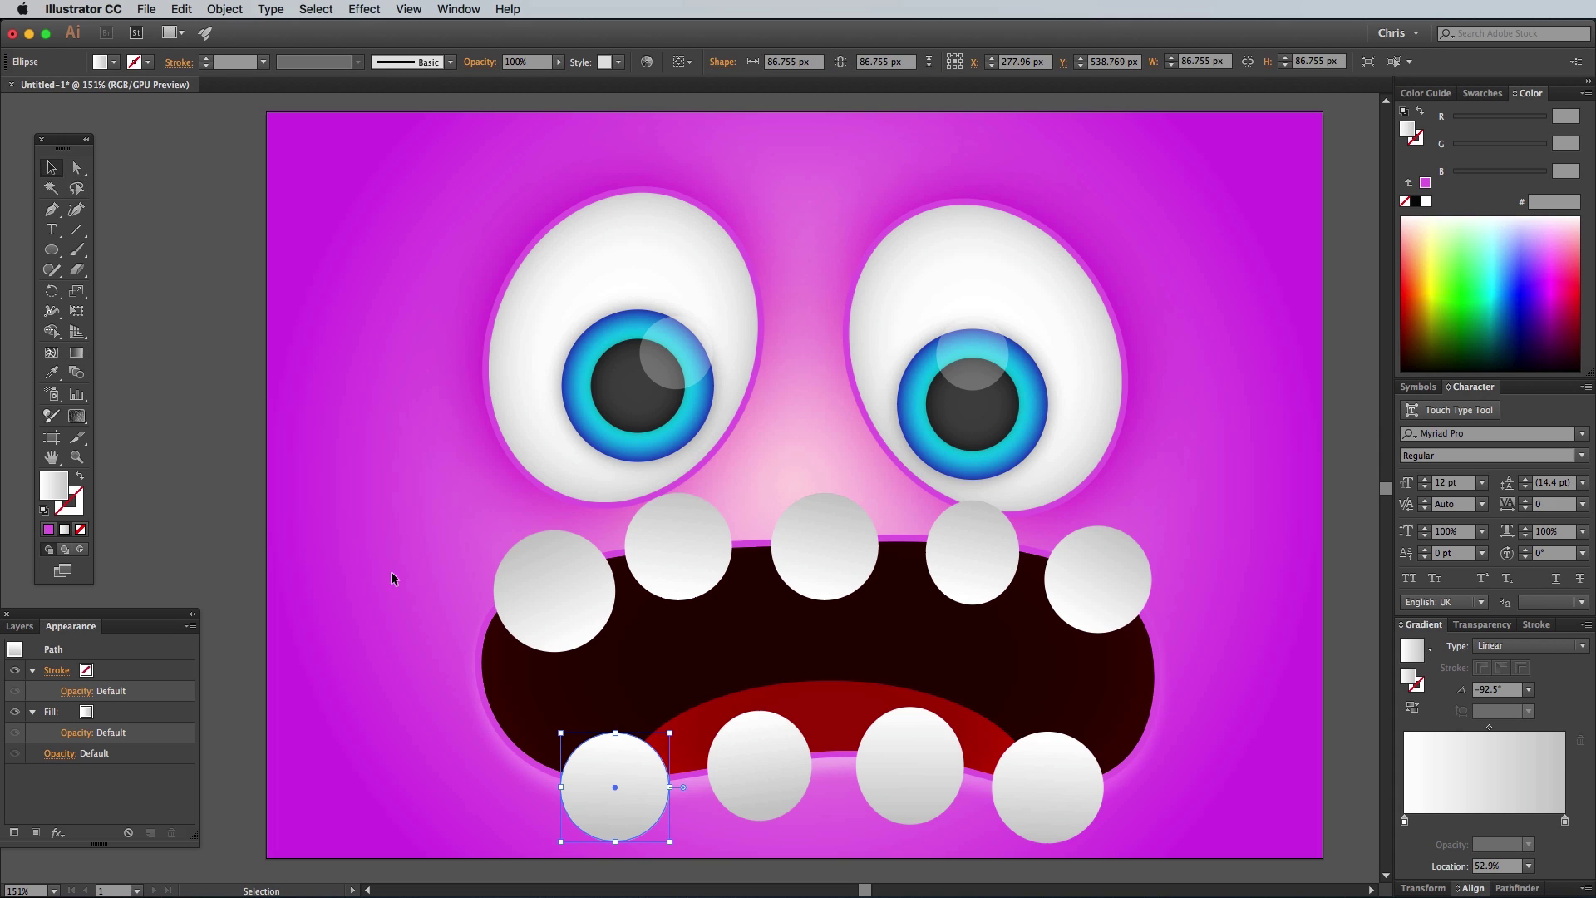
pyautogui.keyDown('shift'); pyautogui.click(778, 773); pyautogui.keyUp('shift')
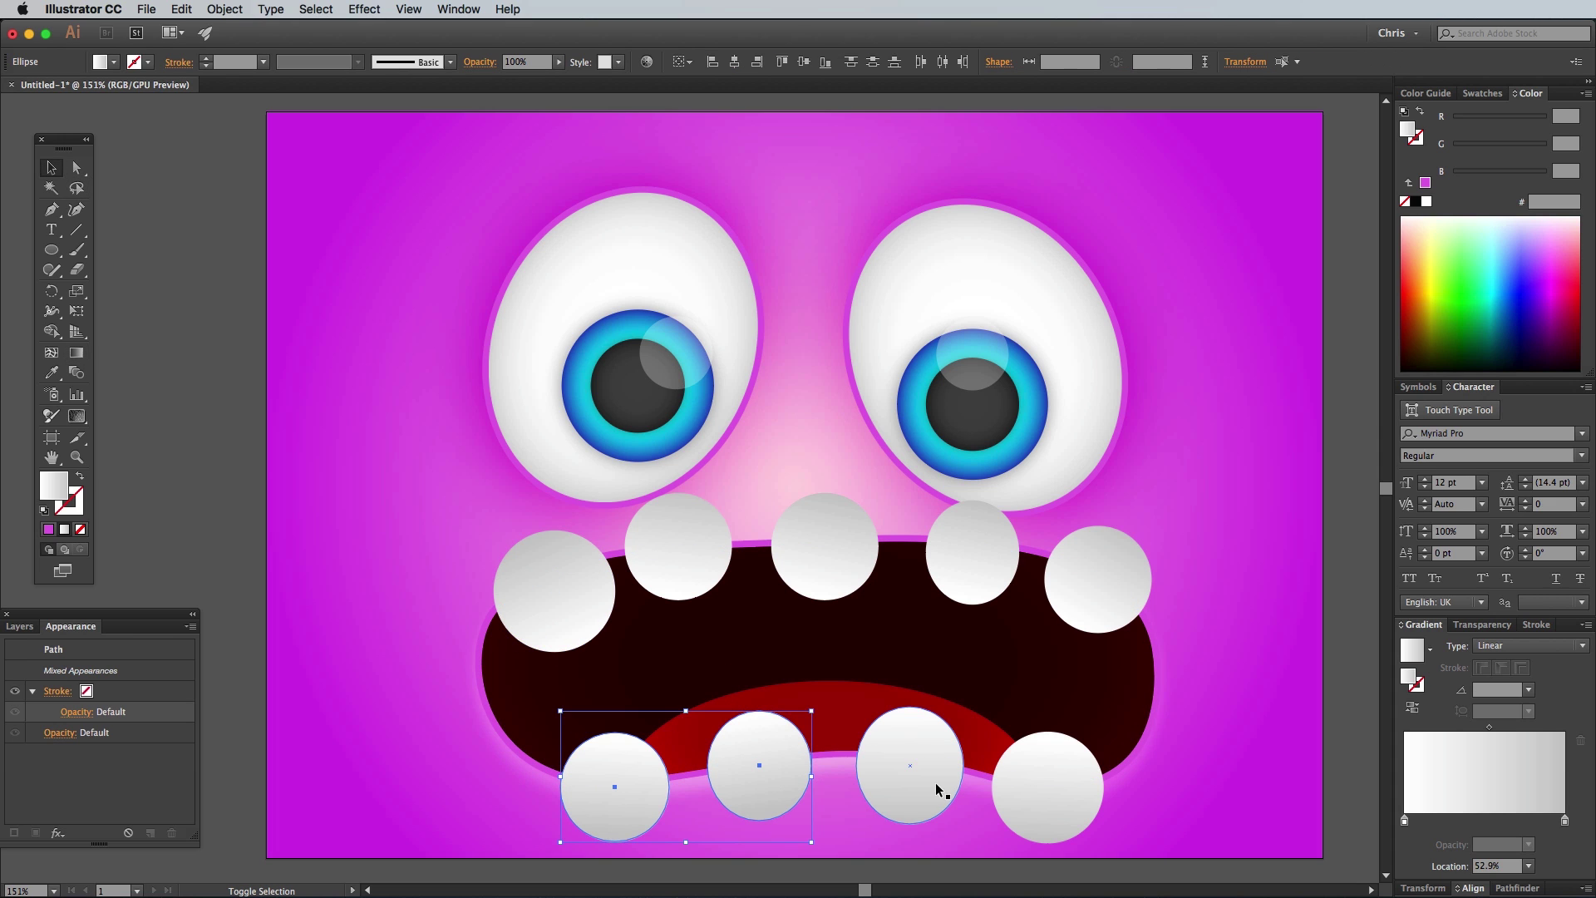
pyautogui.keyDown('shift'); pyautogui.click(935, 782); pyautogui.keyUp('shift')
pyautogui.keyDown('shift'); pyautogui.click(1064, 750); pyautogui.keyUp('shift')
pyautogui.keyDown('shift'); pyautogui.click(1097, 582); pyautogui.keyUp('shift')
pyautogui.keyDown('shift'); pyautogui.click(981, 568); pyautogui.keyUp('shift')
pyautogui.keyDown('shift'); pyautogui.click(825, 553); pyautogui.keyUp('shift')
pyautogui.keyDown('shift'); pyautogui.click(678, 559); pyautogui.keyUp('shift')
pyautogui.keyDown('shift'); pyautogui.click(529, 597); pyautogui.keyUp('shift')
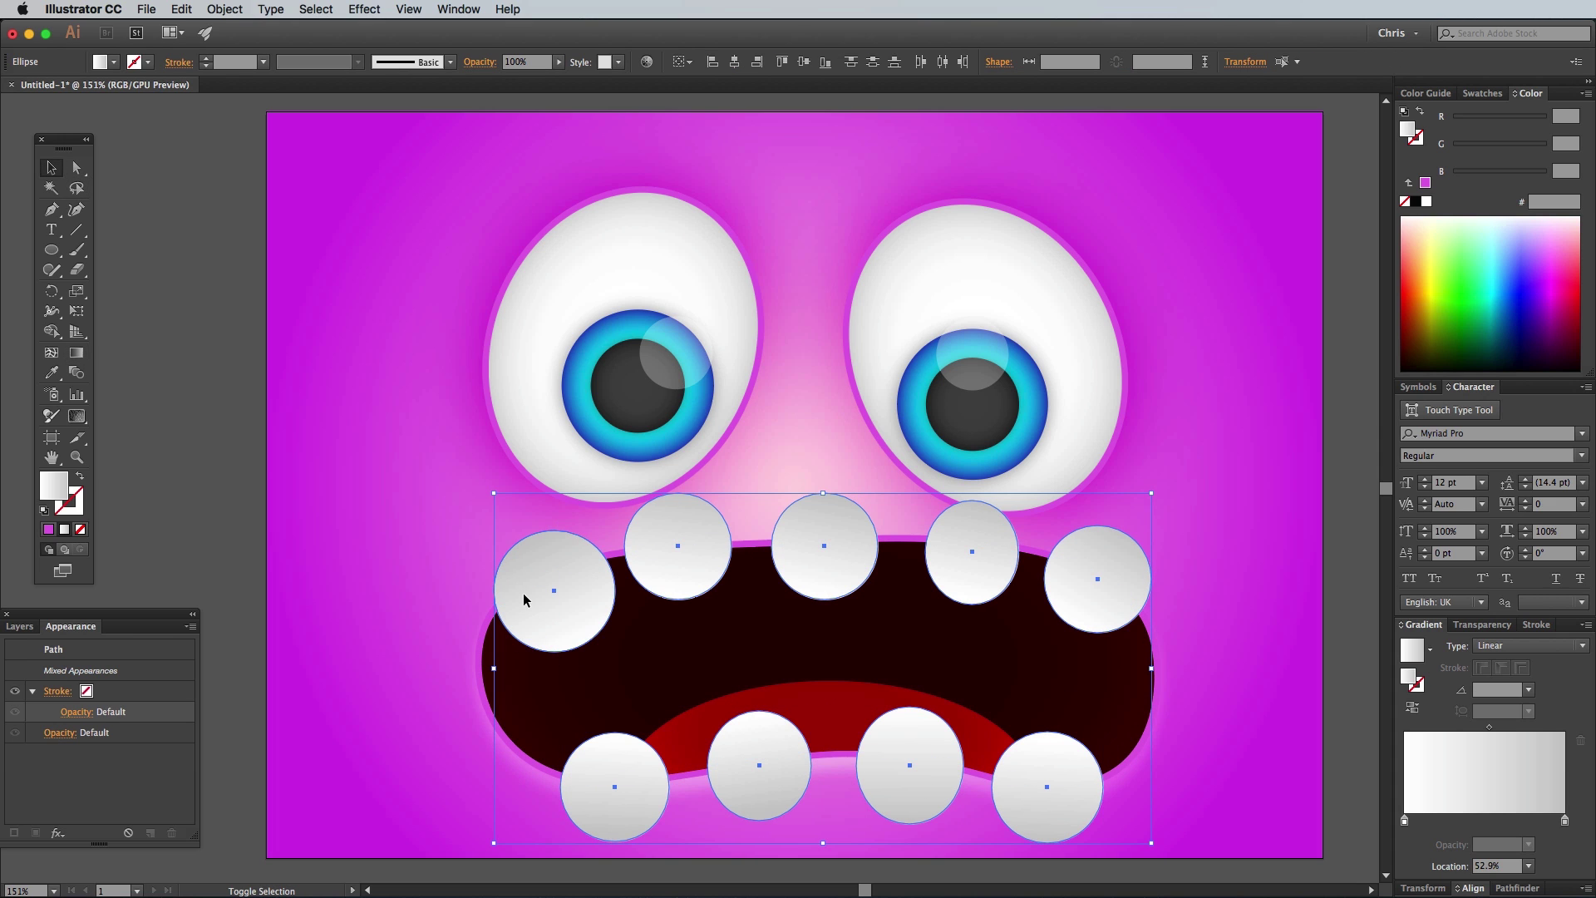
pyautogui.keyDown('shift'); pyautogui.click(728, 655); pyautogui.keyUp('shift')
# Use Shape Builder to delete every tooth part outside the mouth, then select the mouth group
pyautogui.hotkey('shift', 'm')
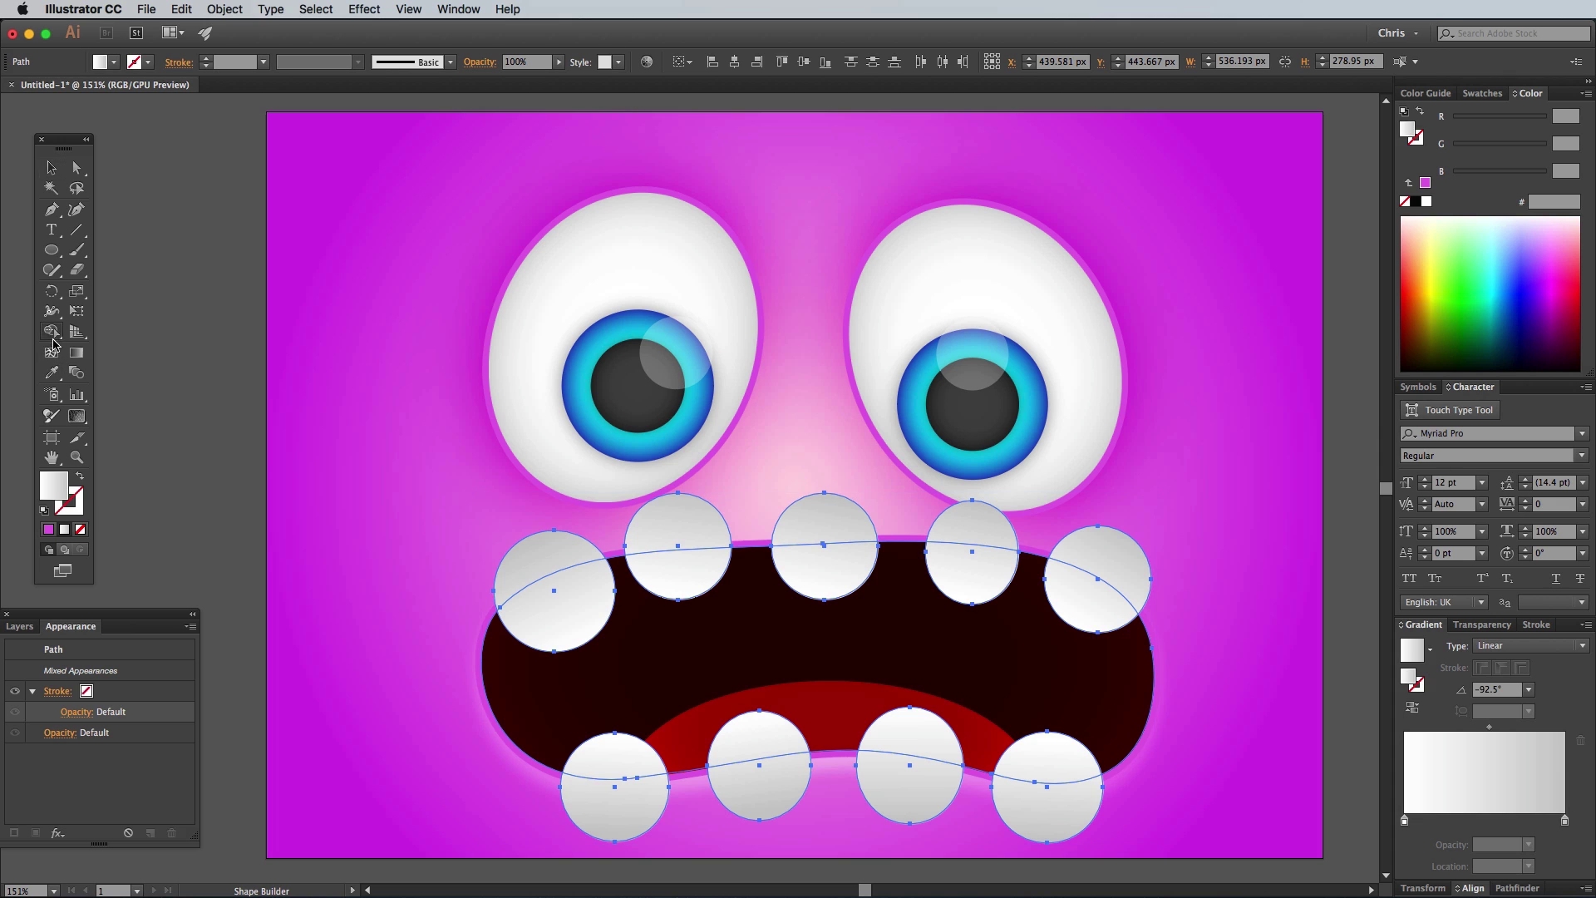
pyautogui.keyDown('alt'); pyautogui.click(536, 561); pyautogui.keyUp('alt')
pyautogui.keyDown('alt'); pyautogui.click(672, 526); pyautogui.keyUp('alt')
pyautogui.keyDown('alt'); pyautogui.click(823, 519); pyautogui.keyUp('alt')
pyautogui.keyDown('alt'); pyautogui.click(971, 524); pyautogui.keyUp('alt')
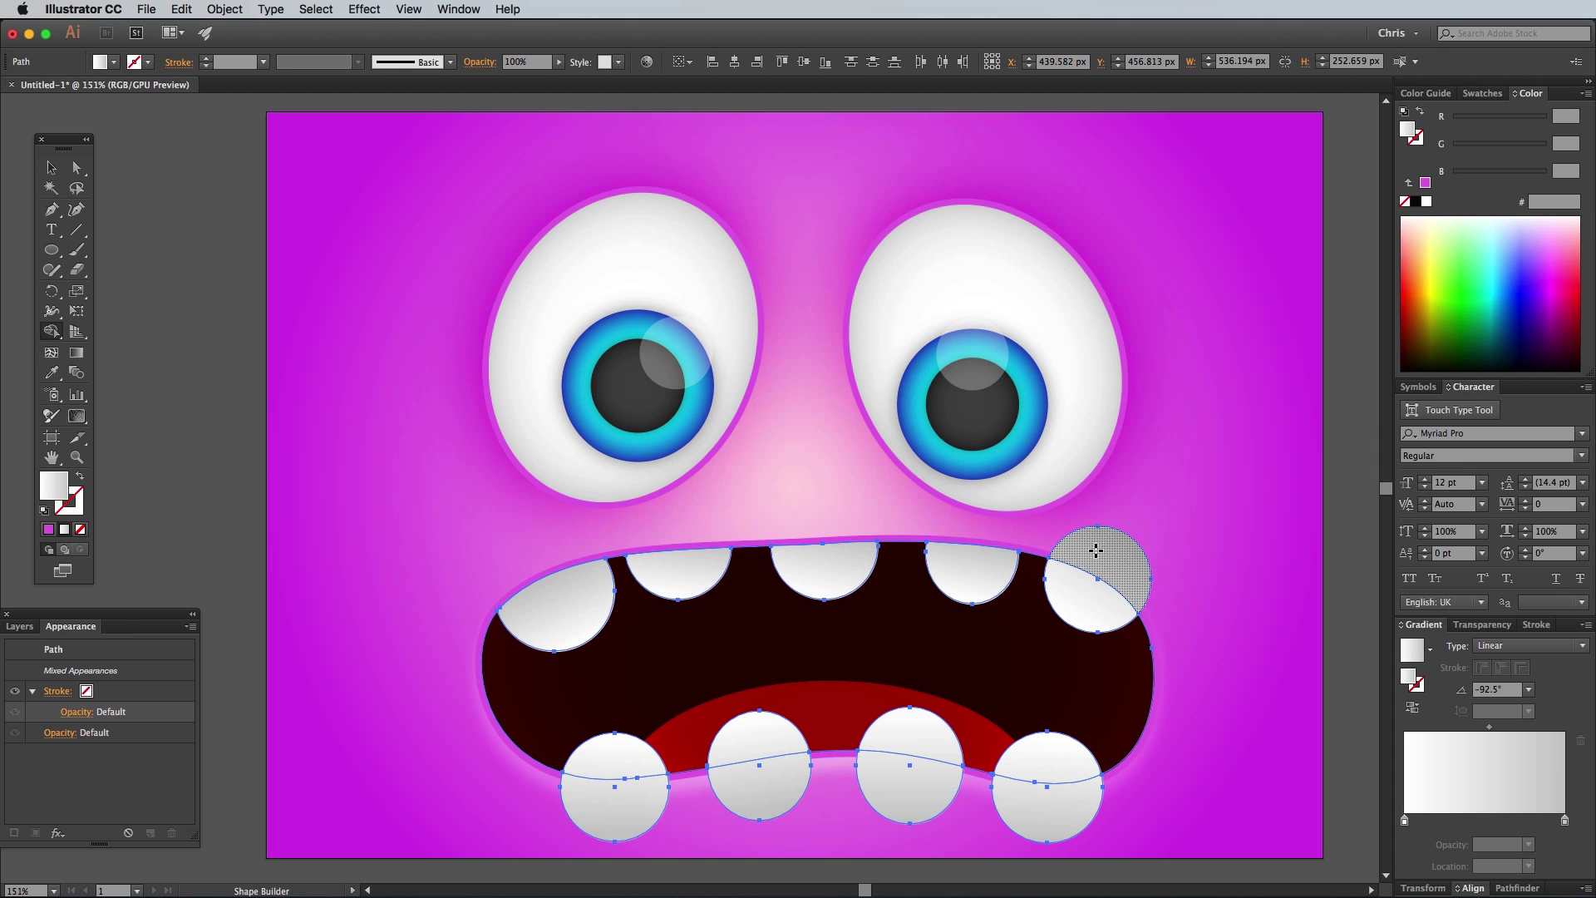
pyautogui.keyDown('alt'); pyautogui.click(1095, 552); pyautogui.keyUp('alt')
pyautogui.keyDown('alt'); pyautogui.click(1051, 808); pyautogui.keyUp('alt')
pyautogui.keyDown('alt'); pyautogui.click(910, 798); pyautogui.keyUp('alt')
pyautogui.keyDown('alt'); pyautogui.click(759, 802); pyautogui.keyUp('alt')
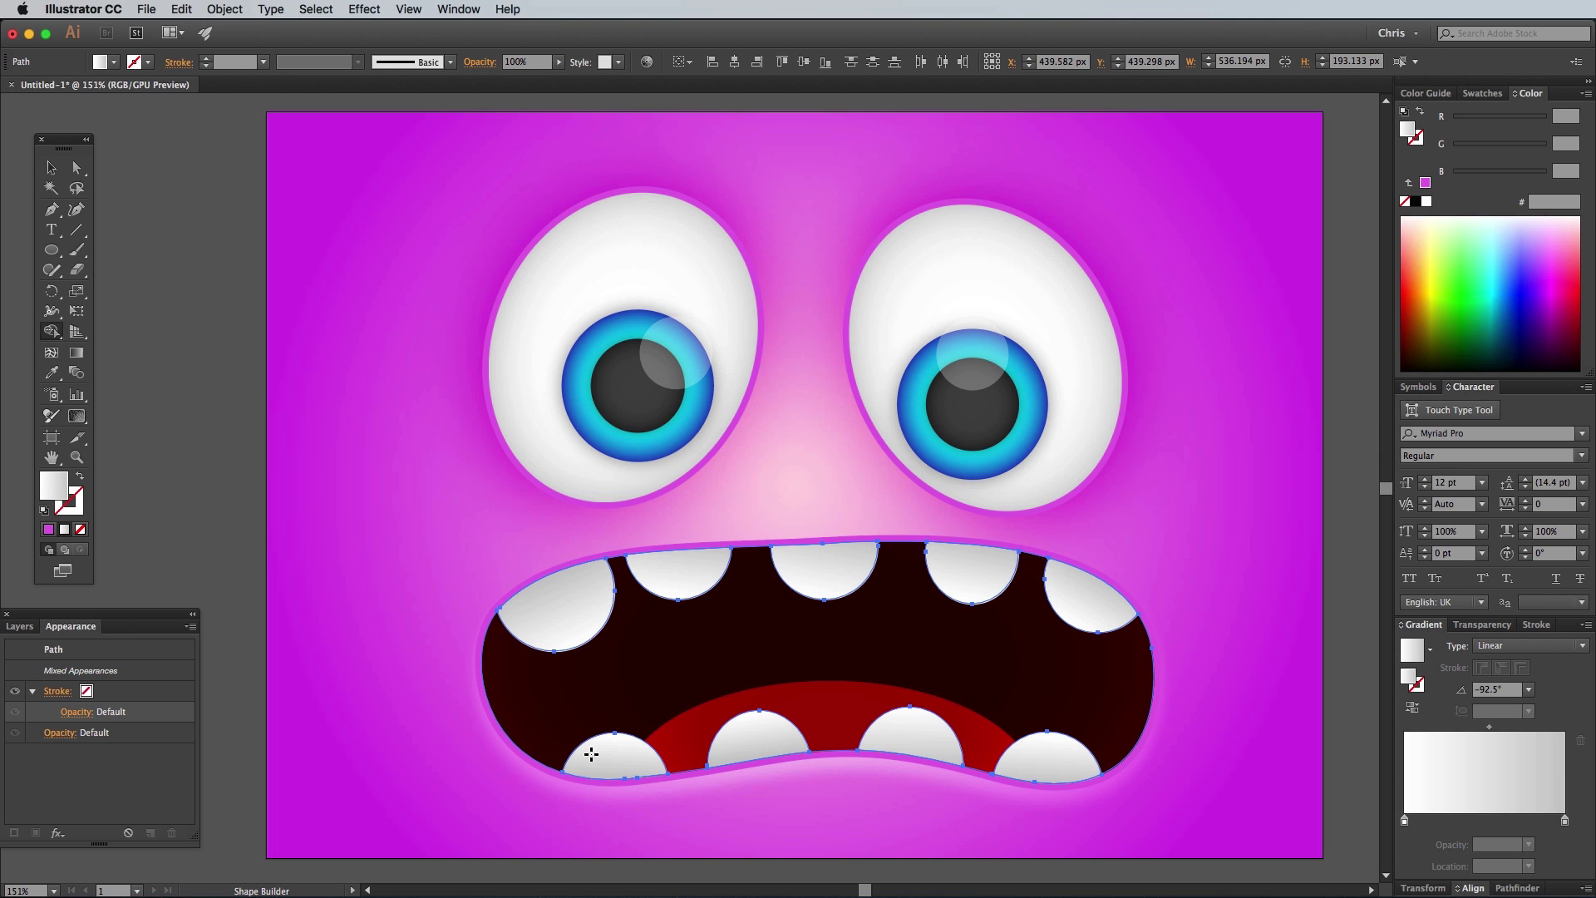
pyautogui.click(51, 169)
pyautogui.click(835, 694)
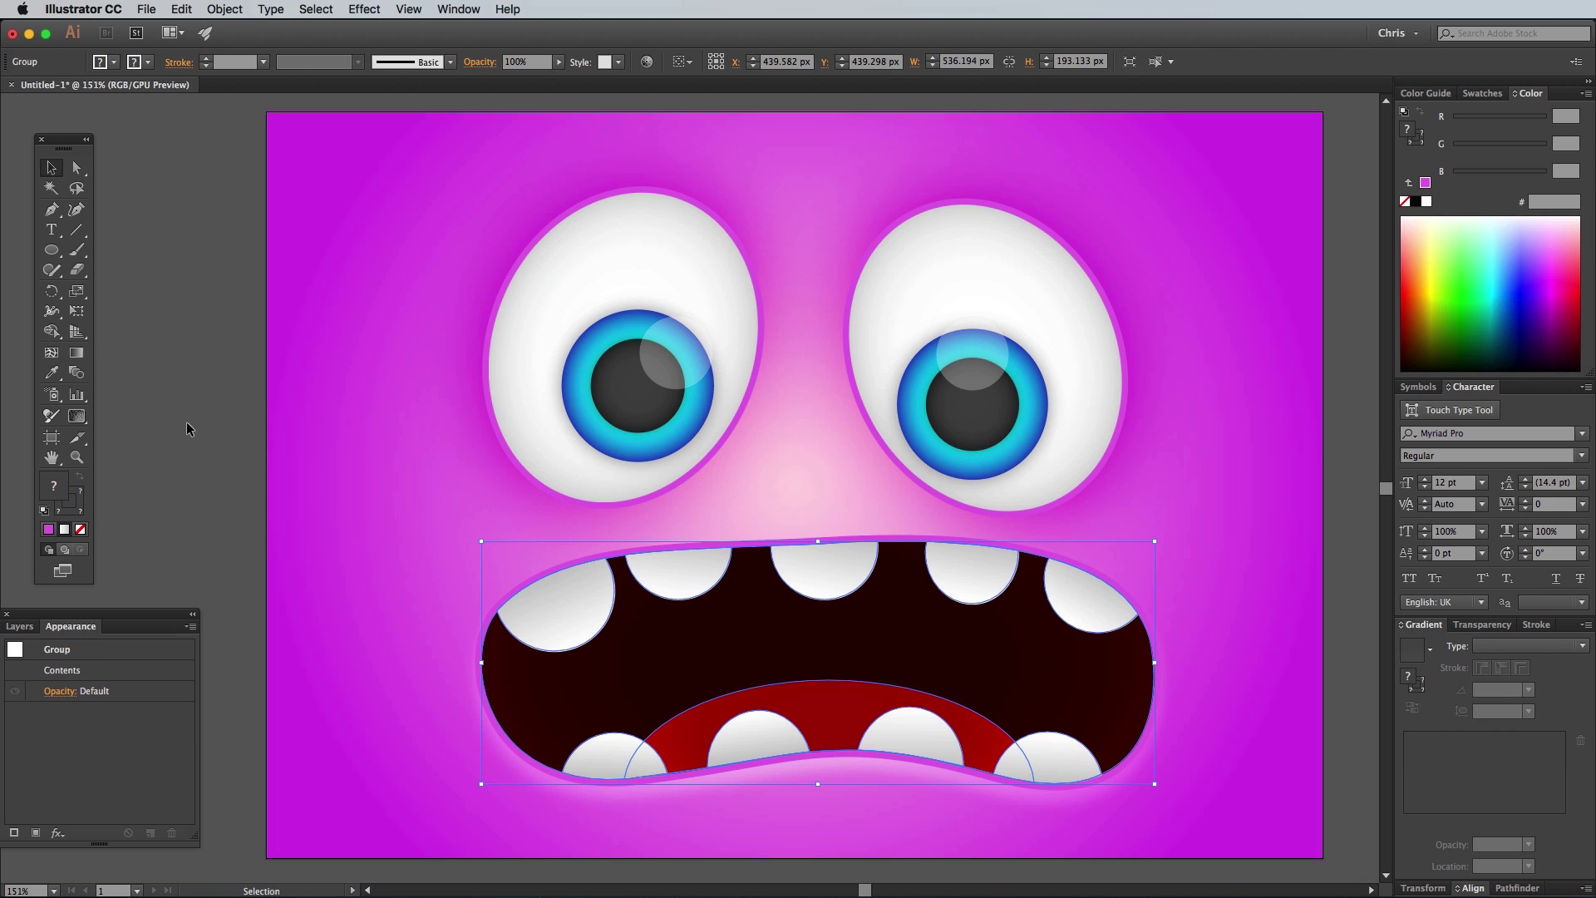
# Draw a small solid-magenta ellipse above the mouth as a nostril
pyautogui.click(218, 458)
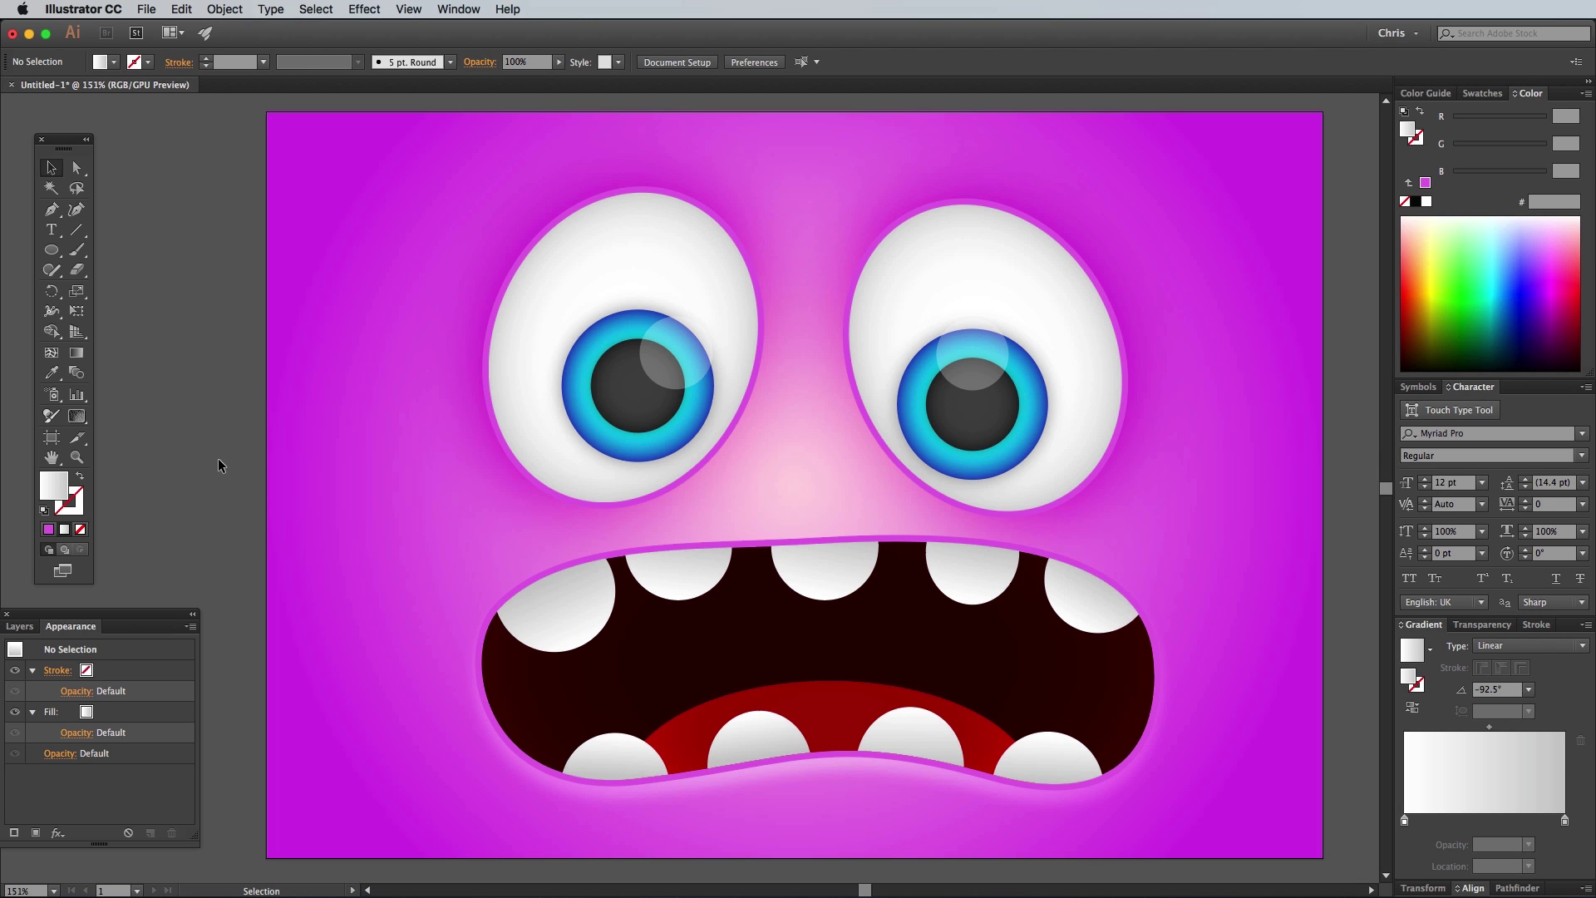
pyautogui.click(49, 530)
pyautogui.moveTo(754, 442)
pyautogui.mouseDown()
pyautogui.moveTo(786, 491)
pyautogui.moveTo(838, 484)
pyautogui.mouseUp()
# Set both nostrils to Multiply blending at 20% opacity
pyautogui.click(51, 168)
pyautogui.keyDown('shift'); pyautogui.click(767, 463); pyautogui.keyUp('shift')
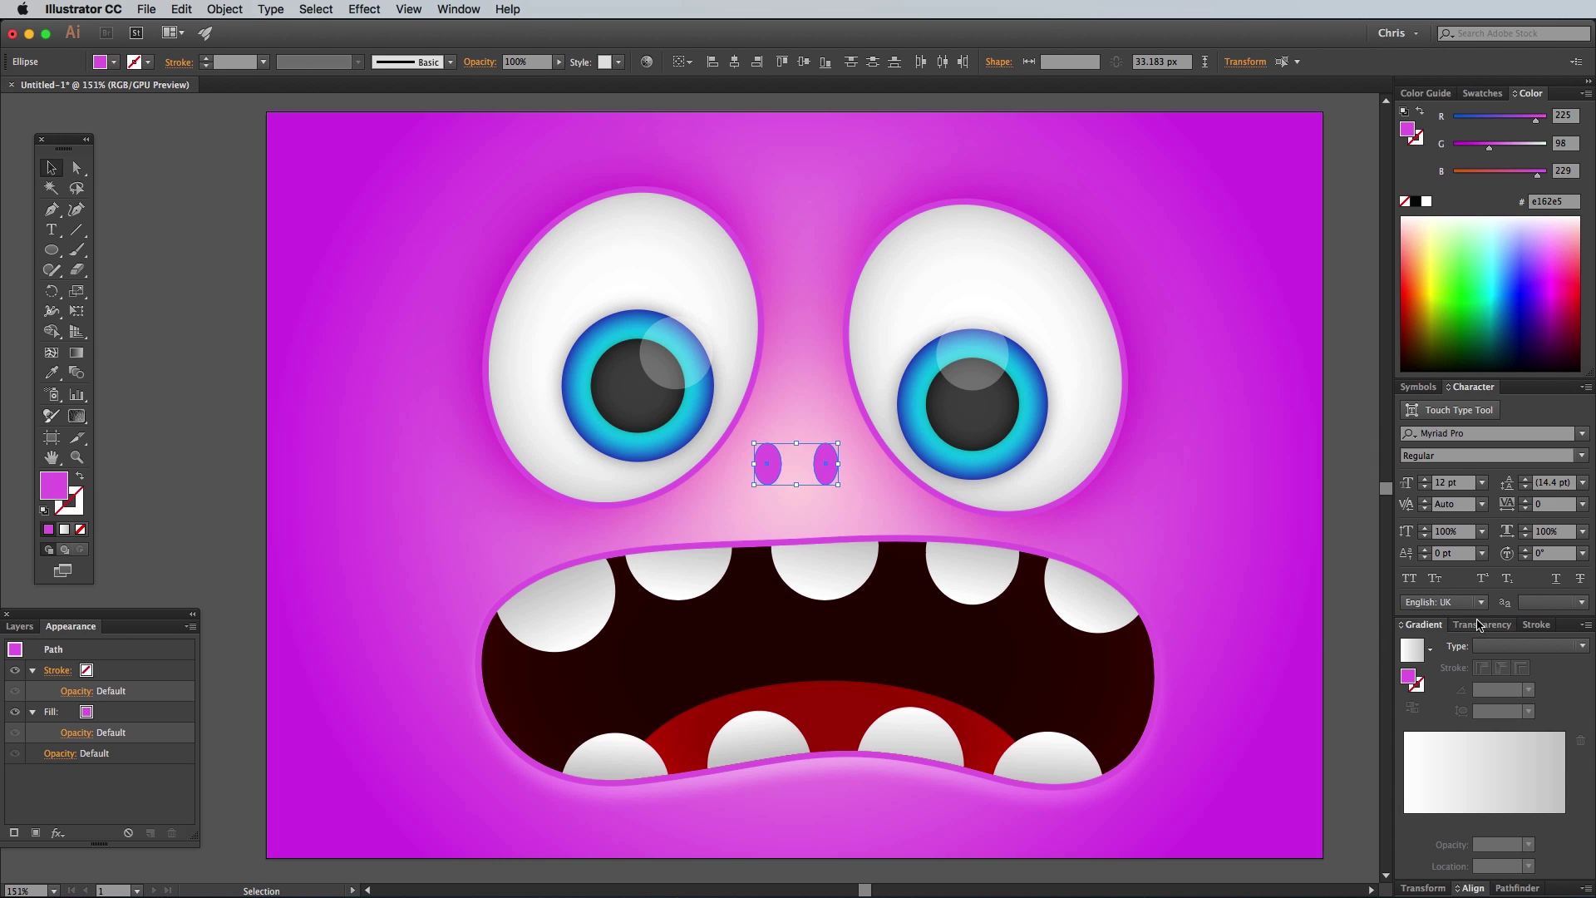
pyautogui.click(1482, 624)
pyautogui.click(1441, 645)
pyautogui.click(1438, 688)
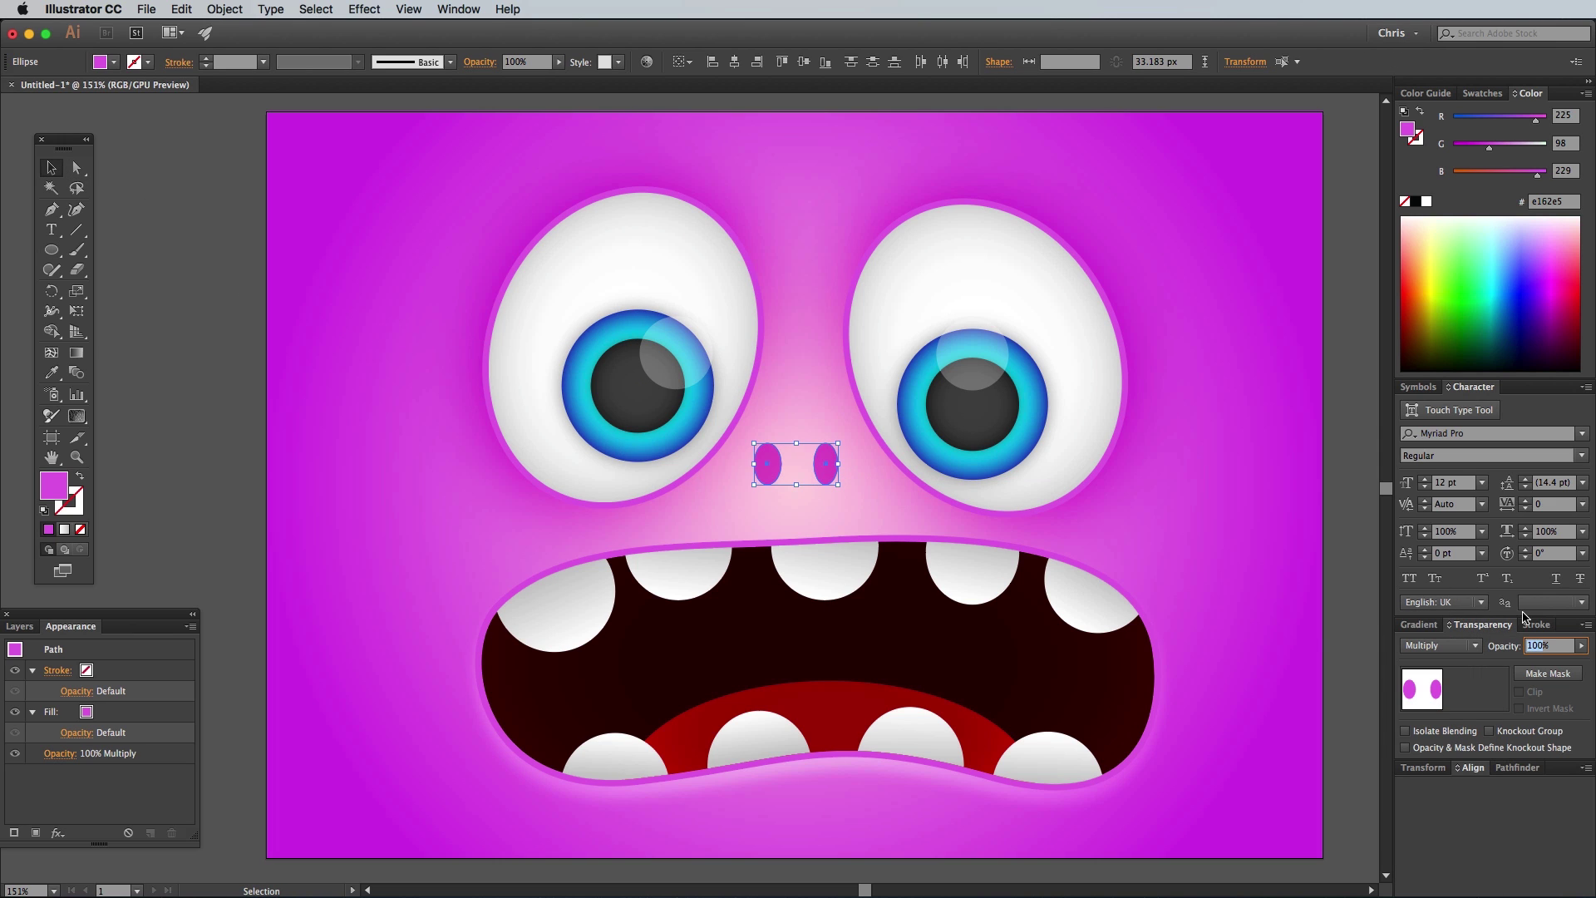
pyautogui.write('20')
pyautogui.press('Return')
# Rotate the left and right nostrils to tilt them, then deselect
pyautogui.click(767, 464)
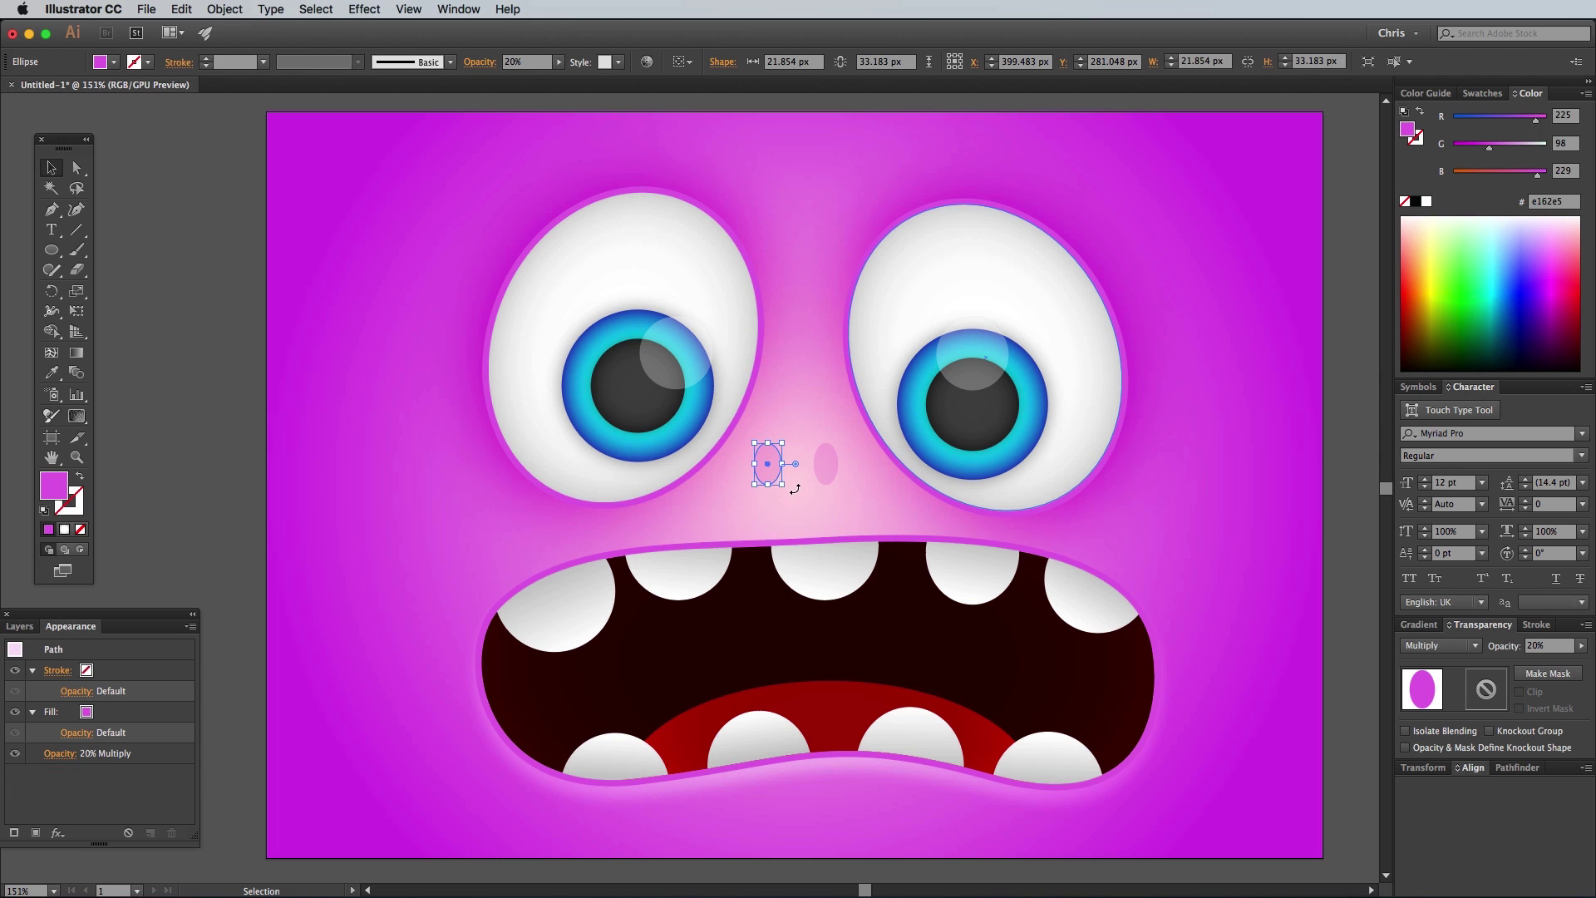
pyautogui.moveTo(794, 489); pyautogui.dragTo(846, 499)
pyautogui.click(826, 464)
pyautogui.click(258, 763)
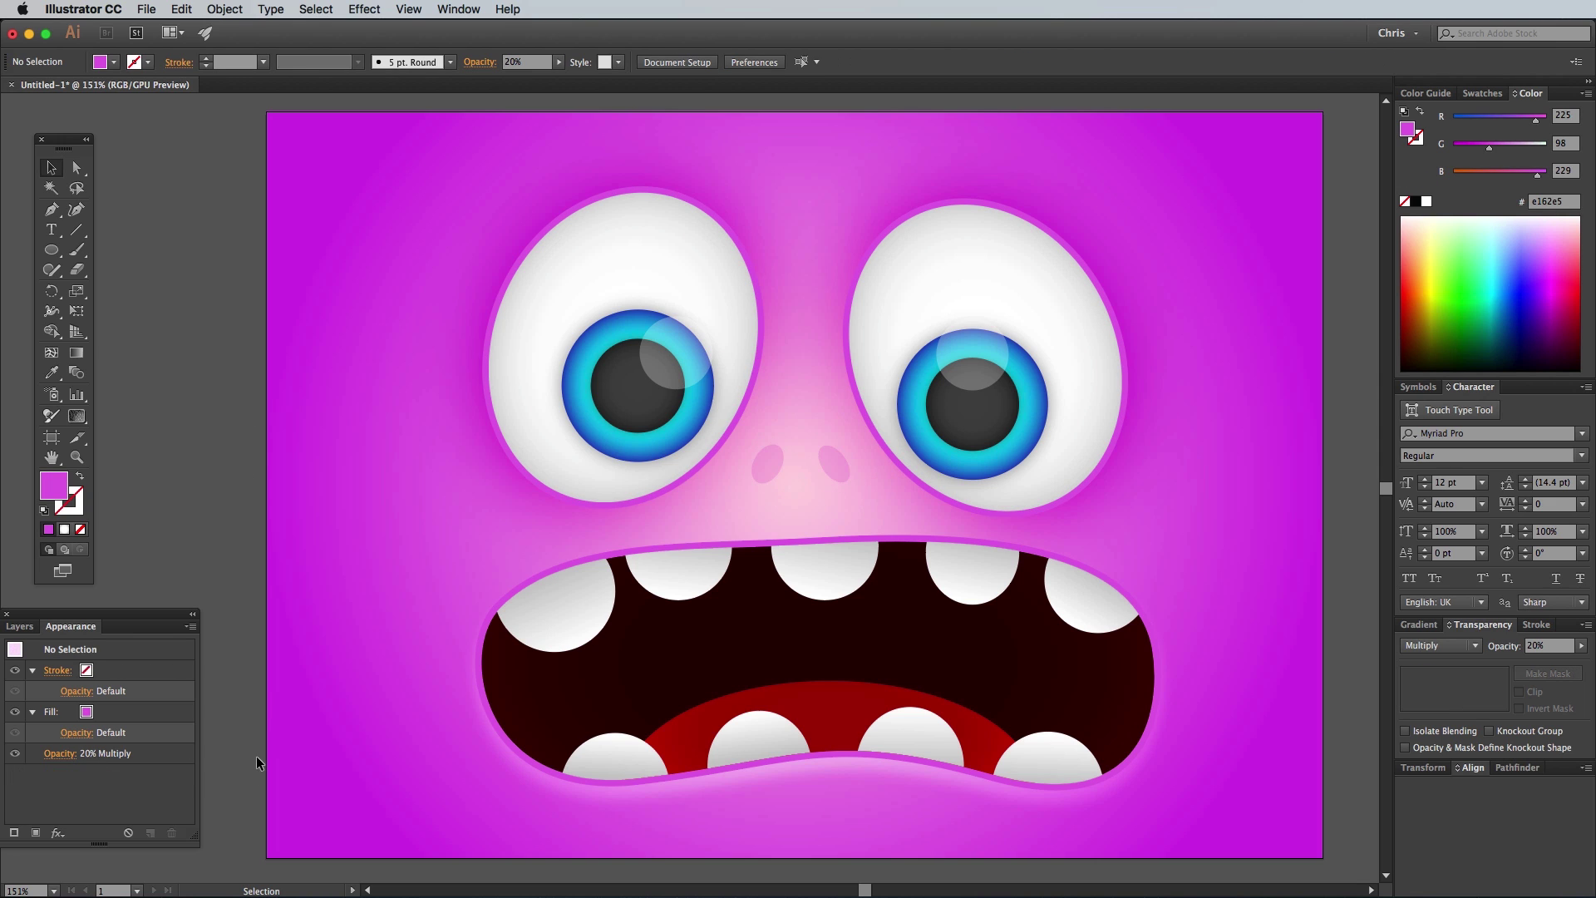
# Switch the fill to white and draw circles of varying sizes along the top of the face
pyautogui.click(1427, 202)
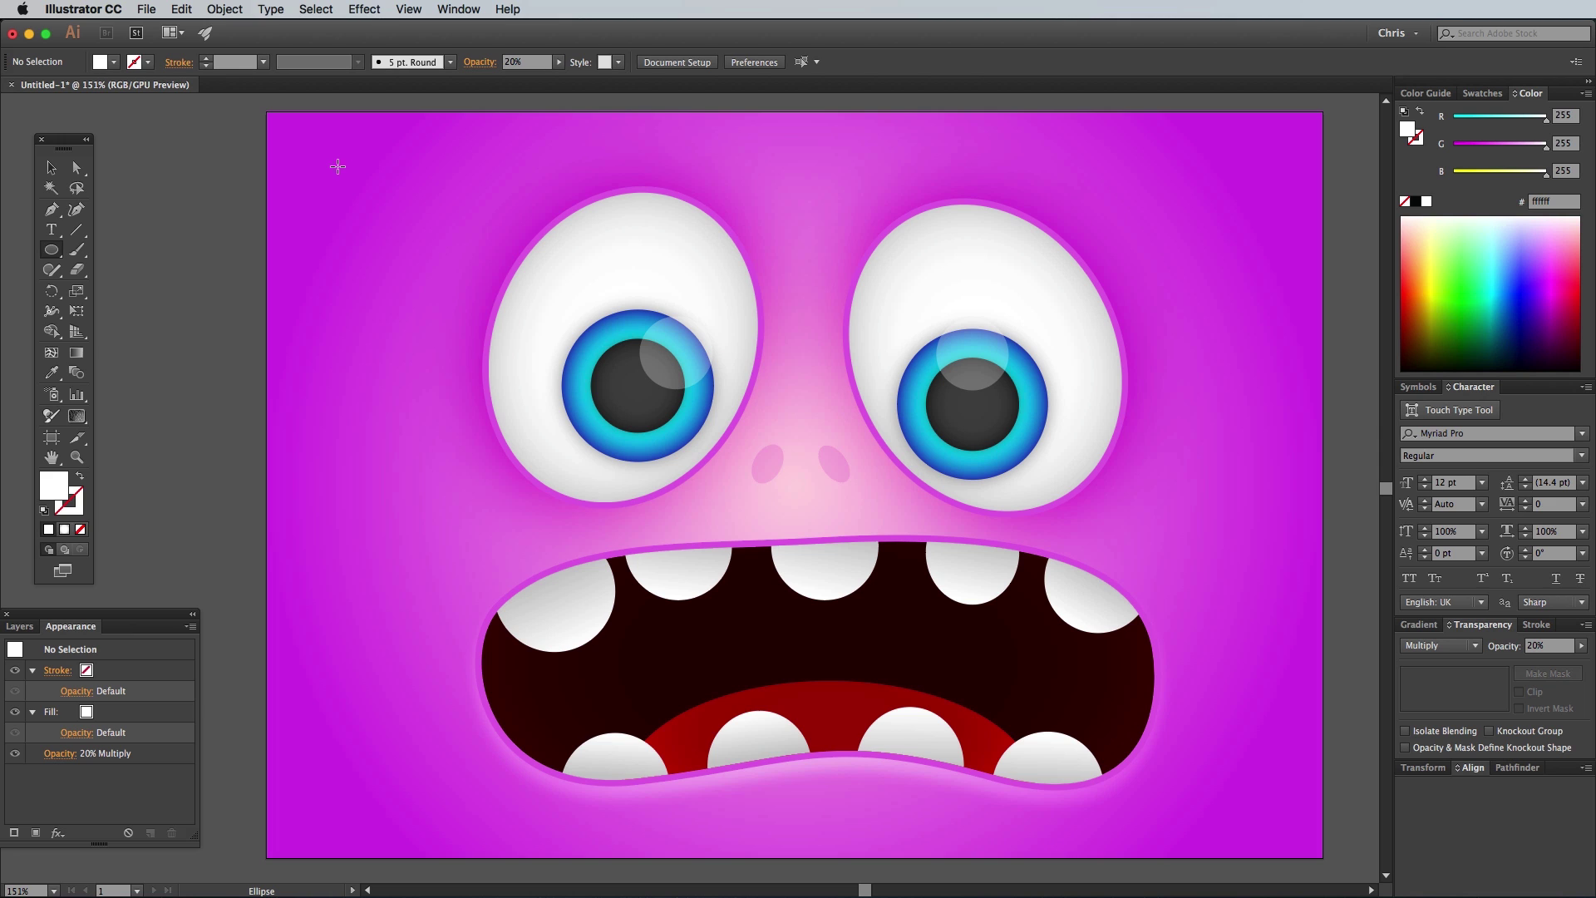
pyautogui.moveTo(291, 147); pyautogui.dragTo(314, 169)
pyautogui.moveTo(313, 168)
pyautogui.mouseDown()
pyautogui.moveTo(357, 162)
pyautogui.moveTo(486, 208)
pyautogui.mouseUp()
pyautogui.moveTo(310, 216); pyautogui.dragTo(392, 333)
pyautogui.moveTo(323, 404); pyautogui.dragTo(353, 434)
pyautogui.moveTo(759, 138); pyautogui.dragTo(795, 174)
pyautogui.moveTo(896, 138); pyautogui.dragTo(926, 168)
pyautogui.moveTo(786, 286); pyautogui.dragTo(810, 309)
pyautogui.moveTo(1232, 135); pyautogui.dragTo(1267, 170)
pyautogui.moveTo(1137, 148); pyautogui.dragTo(1167, 178)
pyautogui.moveTo(1034, 134); pyautogui.dragTo(1061, 161)
# Add more white circles along the left, right and bottom edges of the face
pyautogui.moveTo(1277, 434); pyautogui.dragTo(1310, 467)
pyautogui.moveTo(323, 610); pyautogui.dragTo(353, 640)
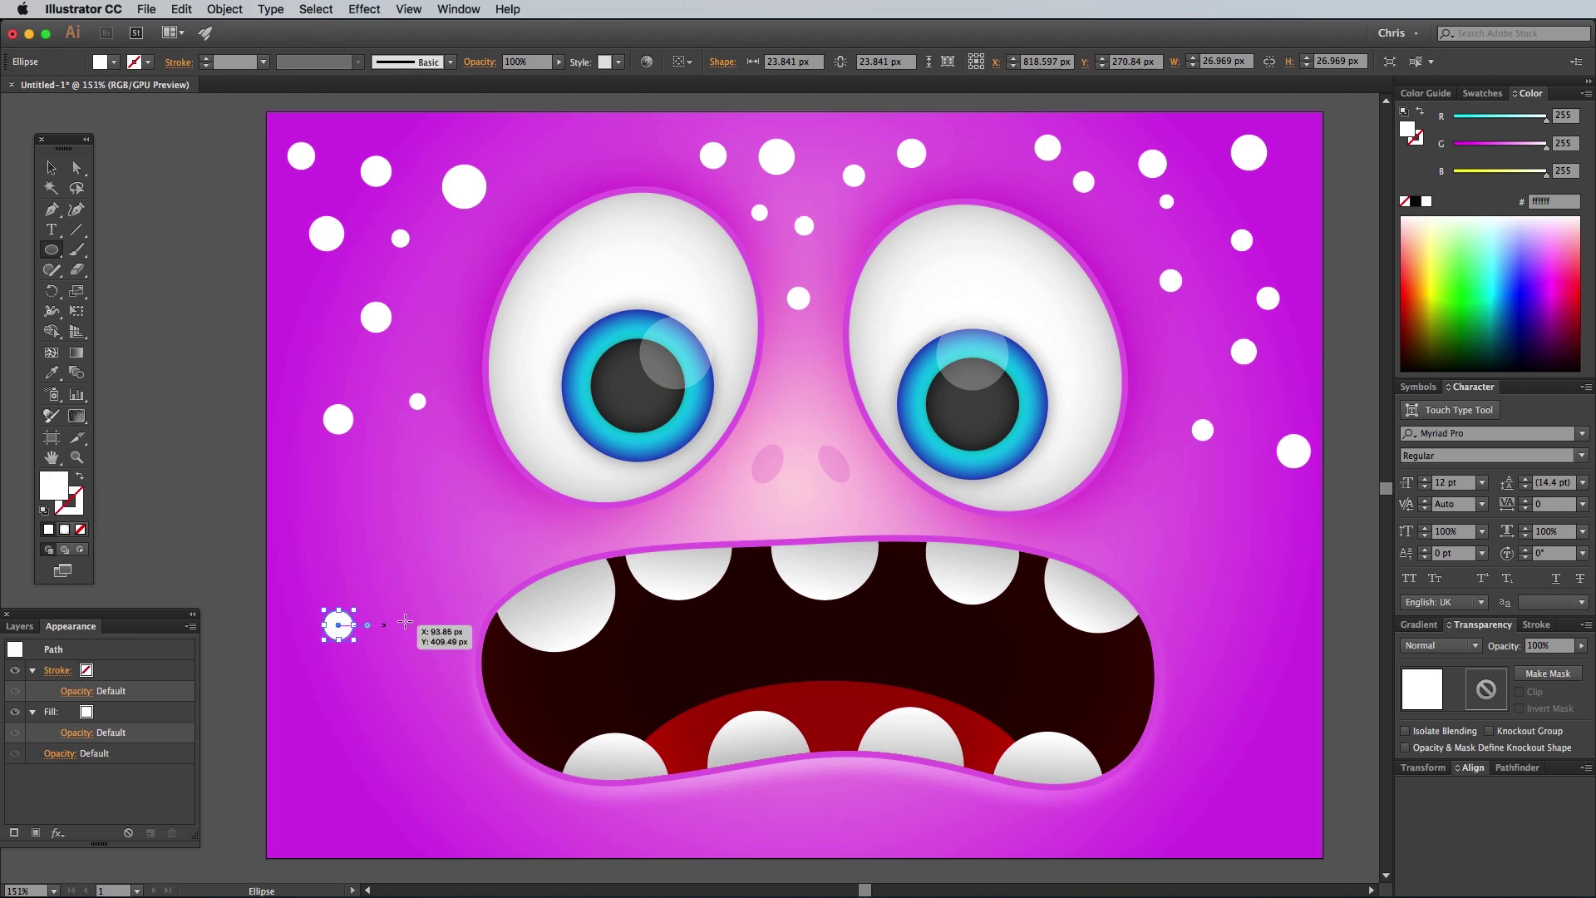
pyautogui.moveTo(315, 745); pyautogui.dragTo(350, 780)
pyautogui.moveTo(371, 812); pyautogui.dragTo(405, 844)
pyautogui.moveTo(865, 797); pyautogui.dragTo(885, 817)
pyautogui.moveTo(1240, 702)
pyautogui.mouseDown()
pyautogui.moveTo(1265, 726)
pyautogui.moveTo(1231, 757)
pyautogui.mouseUp()
pyautogui.moveTo(1187, 557); pyautogui.dragTo(1222, 592)
pyautogui.moveTo(1272, 547); pyautogui.dragTo(1294, 570)
pyautogui.moveTo(1286, 766); pyautogui.dragTo(1304, 784)
pyautogui.moveTo(1256, 640); pyautogui.dragTo(1282, 666)
pyautogui.moveTo(315, 504); pyautogui.dragTo(350, 539)
pyautogui.moveTo(487, 823); pyautogui.dragTo(500, 835)
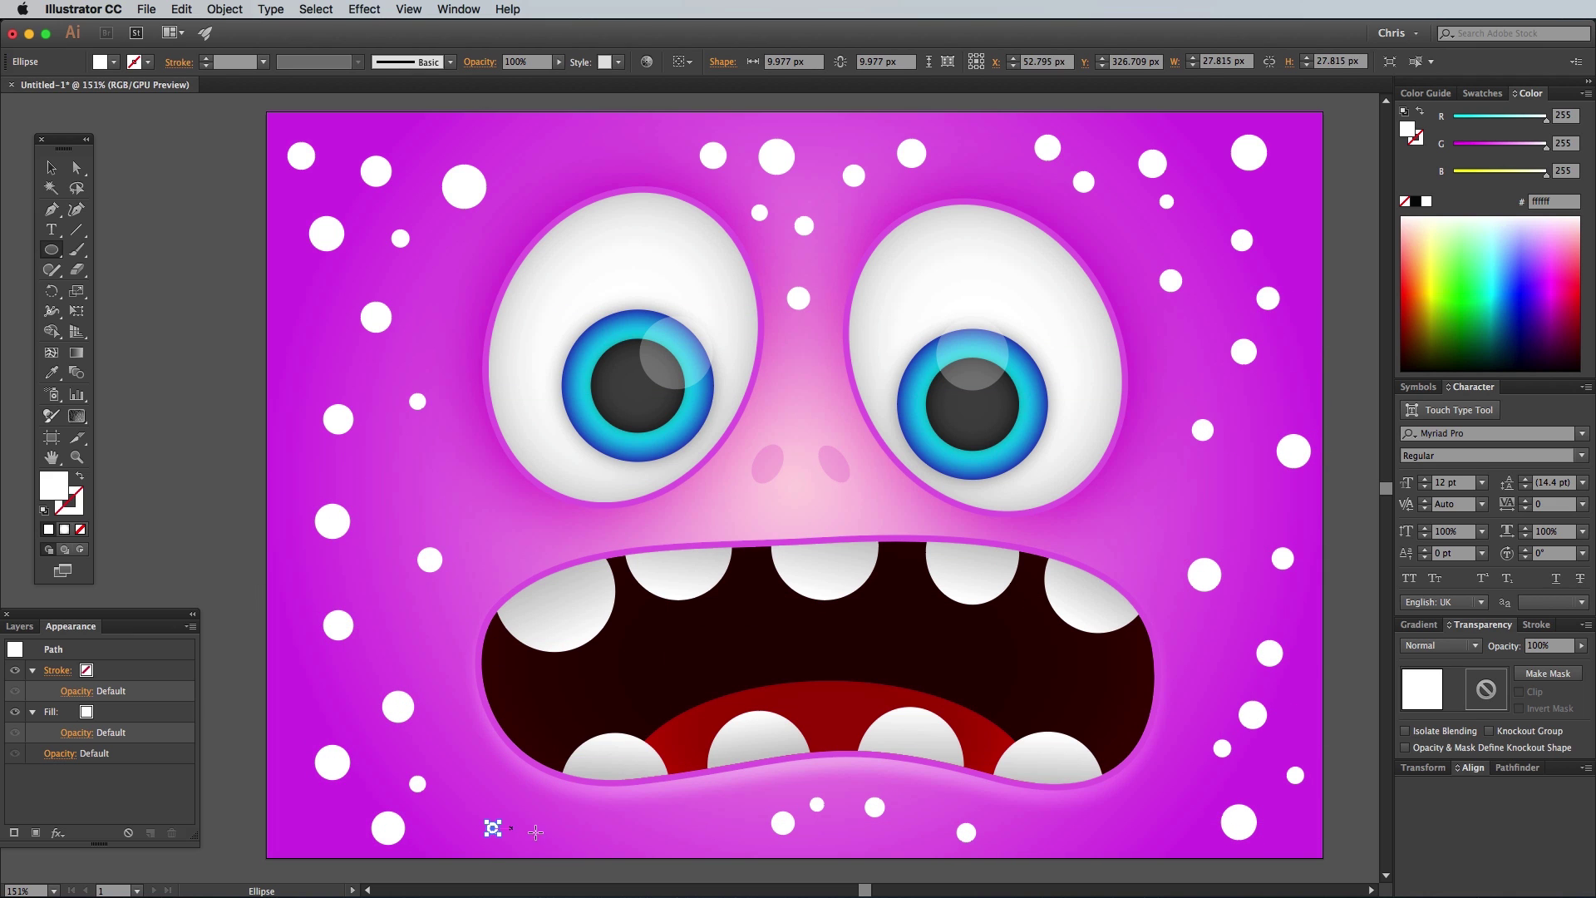
# Magic Wand-select all white circles, excluding the two eye highlights
pyautogui.click(51, 187)
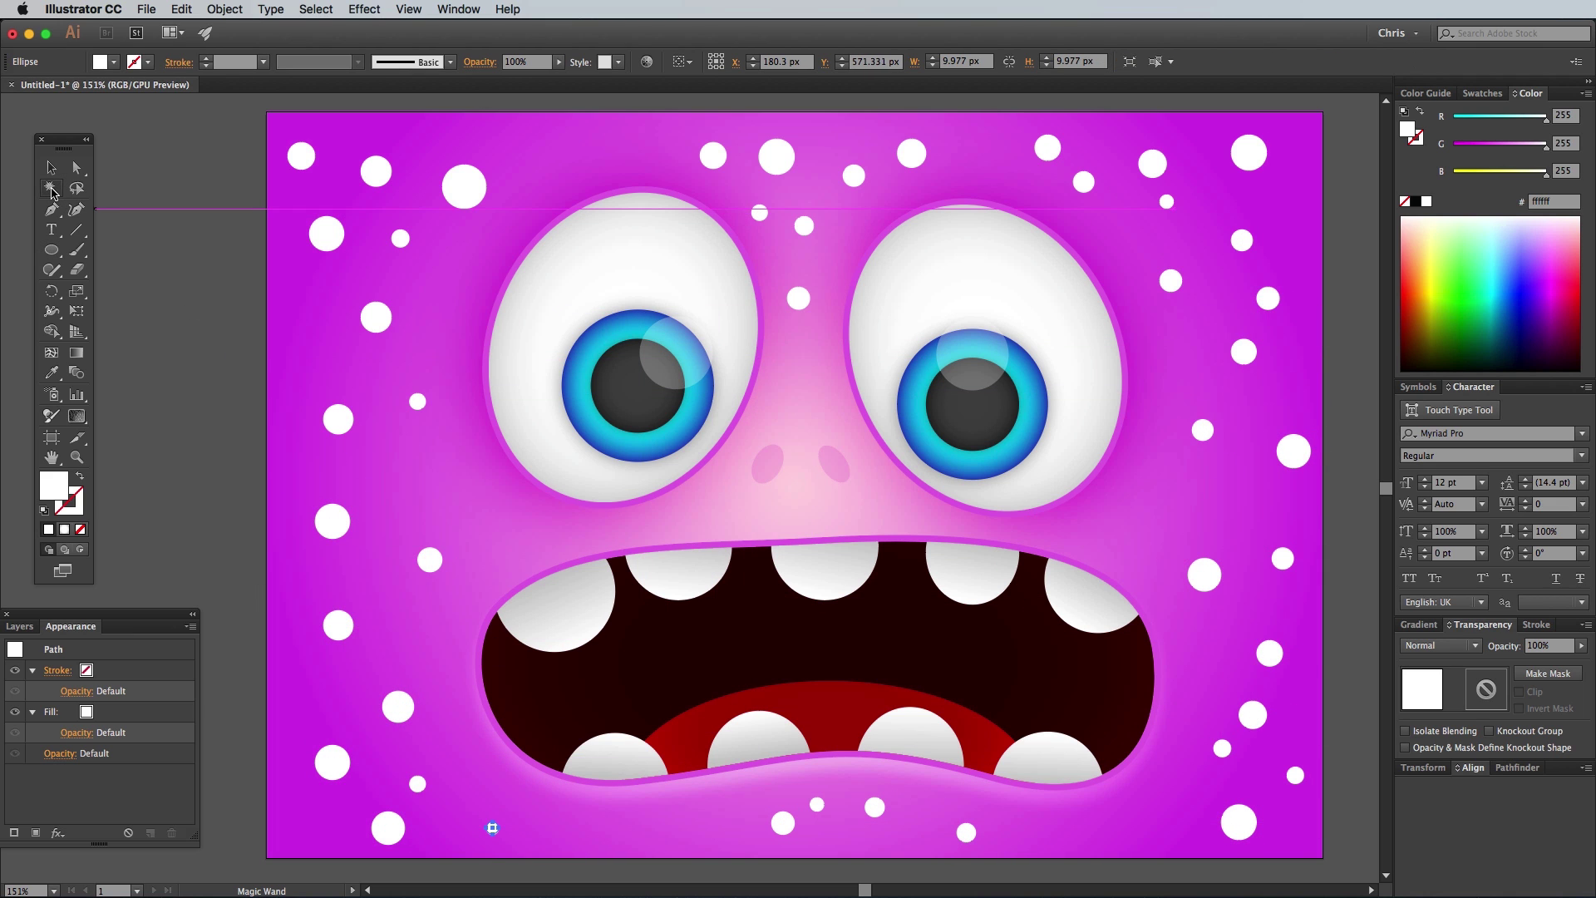
pyautogui.click(462, 188)
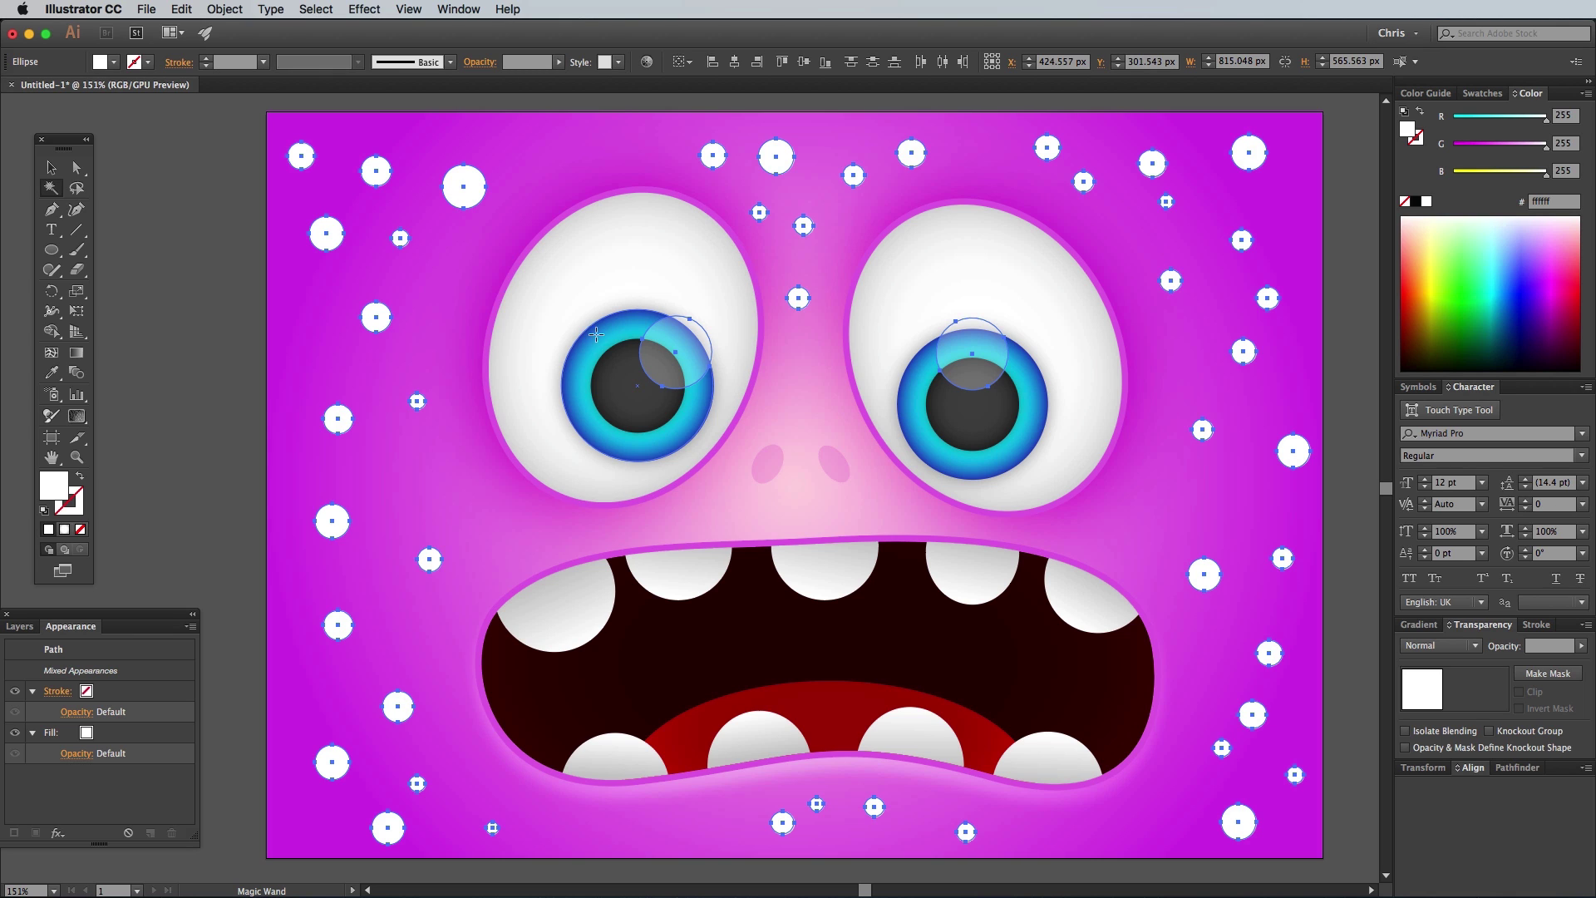
pyautogui.press('v')
pyautogui.keyDown('shift'); pyautogui.click(690, 365); pyautogui.keyUp('shift')
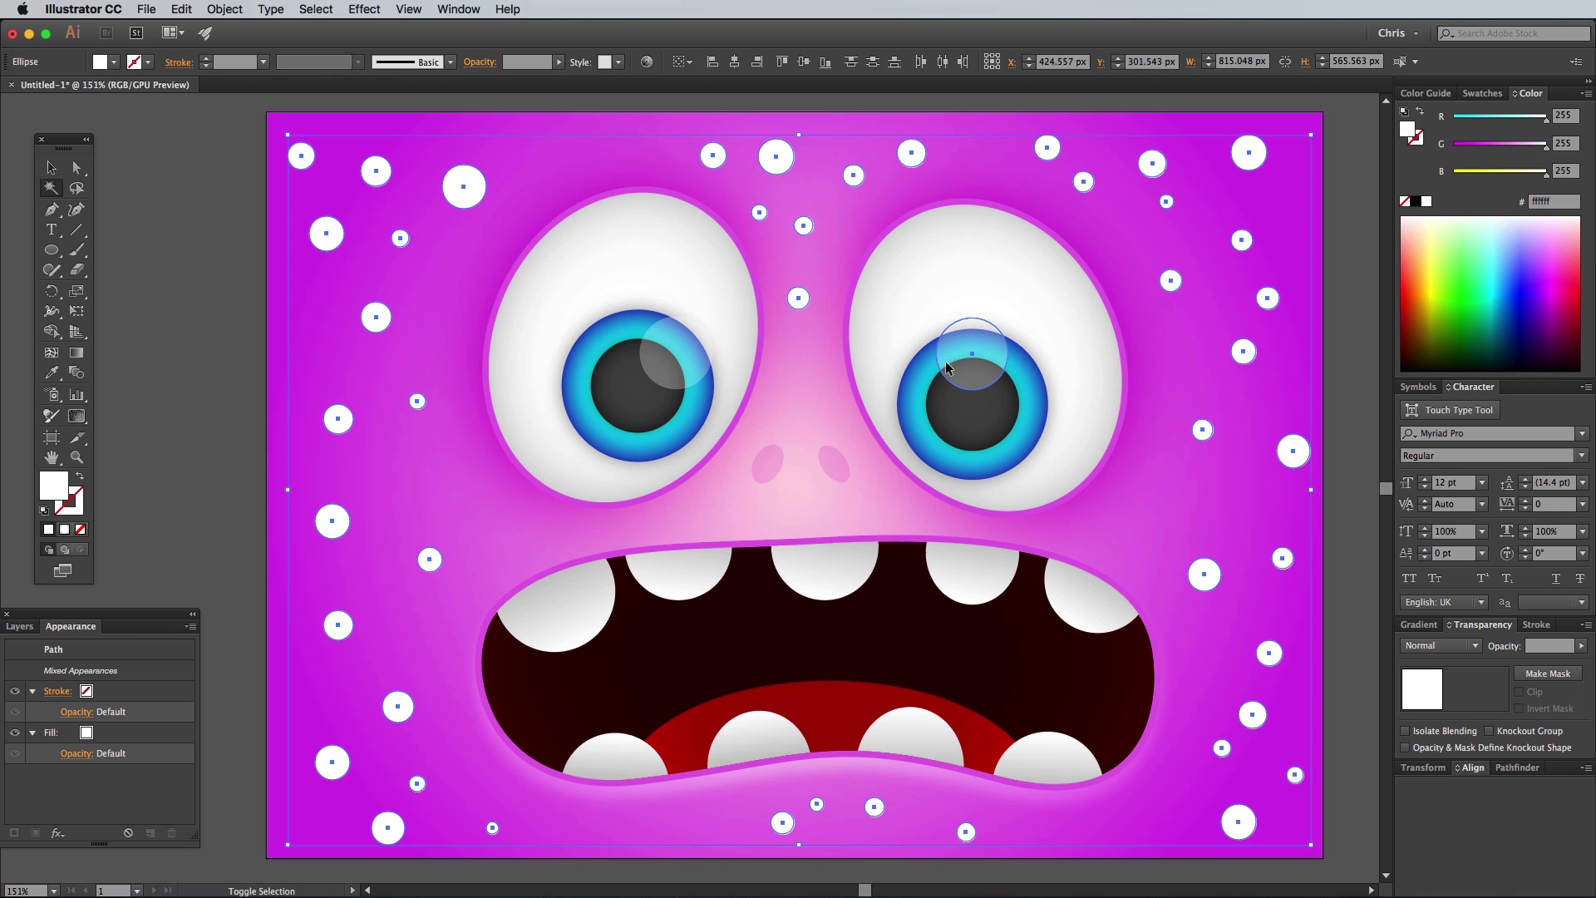
pyautogui.press('y')
pyautogui.keyDown('alt'); pyautogui.click(948, 364); pyautogui.keyUp('alt')
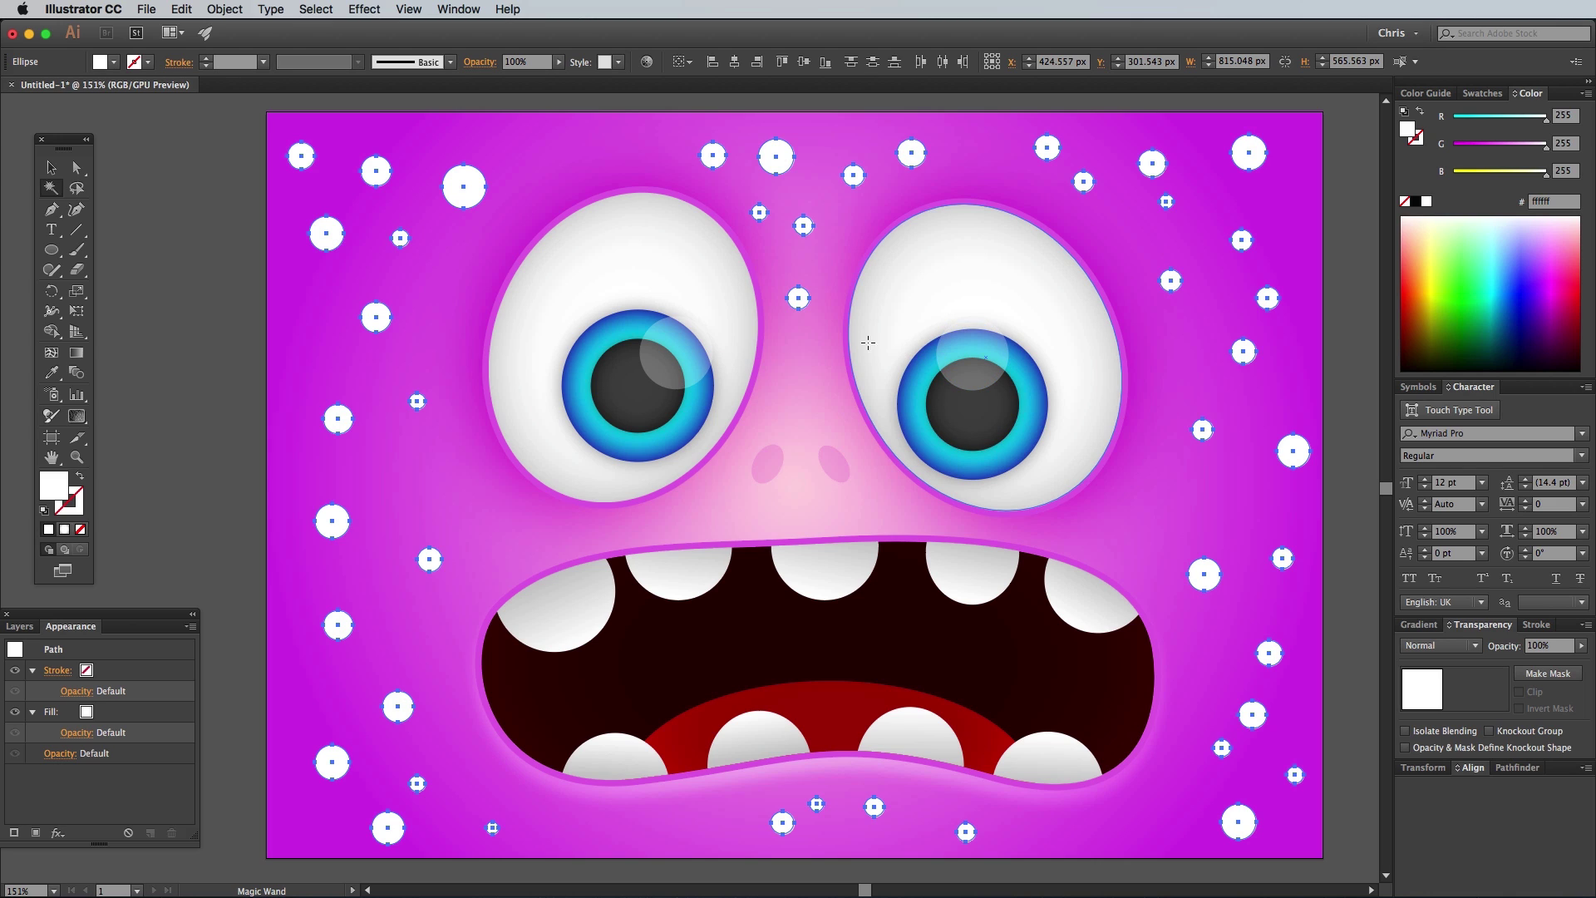
pyautogui.press('v')
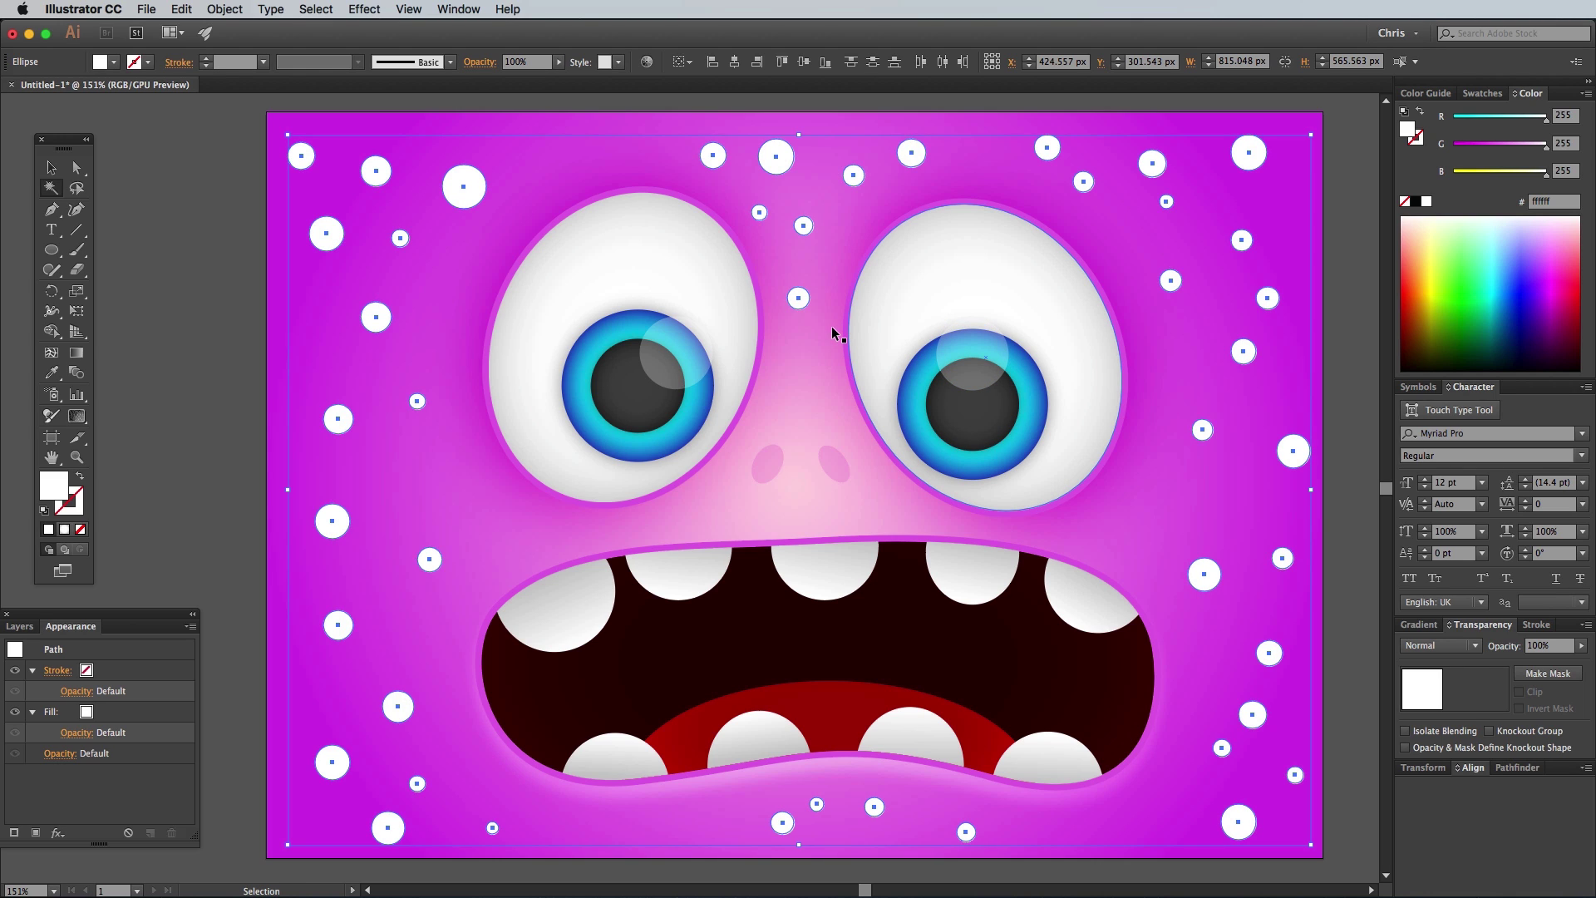
# Group the white circles and set them to Overlay blending at 10% opacity
pyautogui.press('super+g')
pyautogui.press('y')
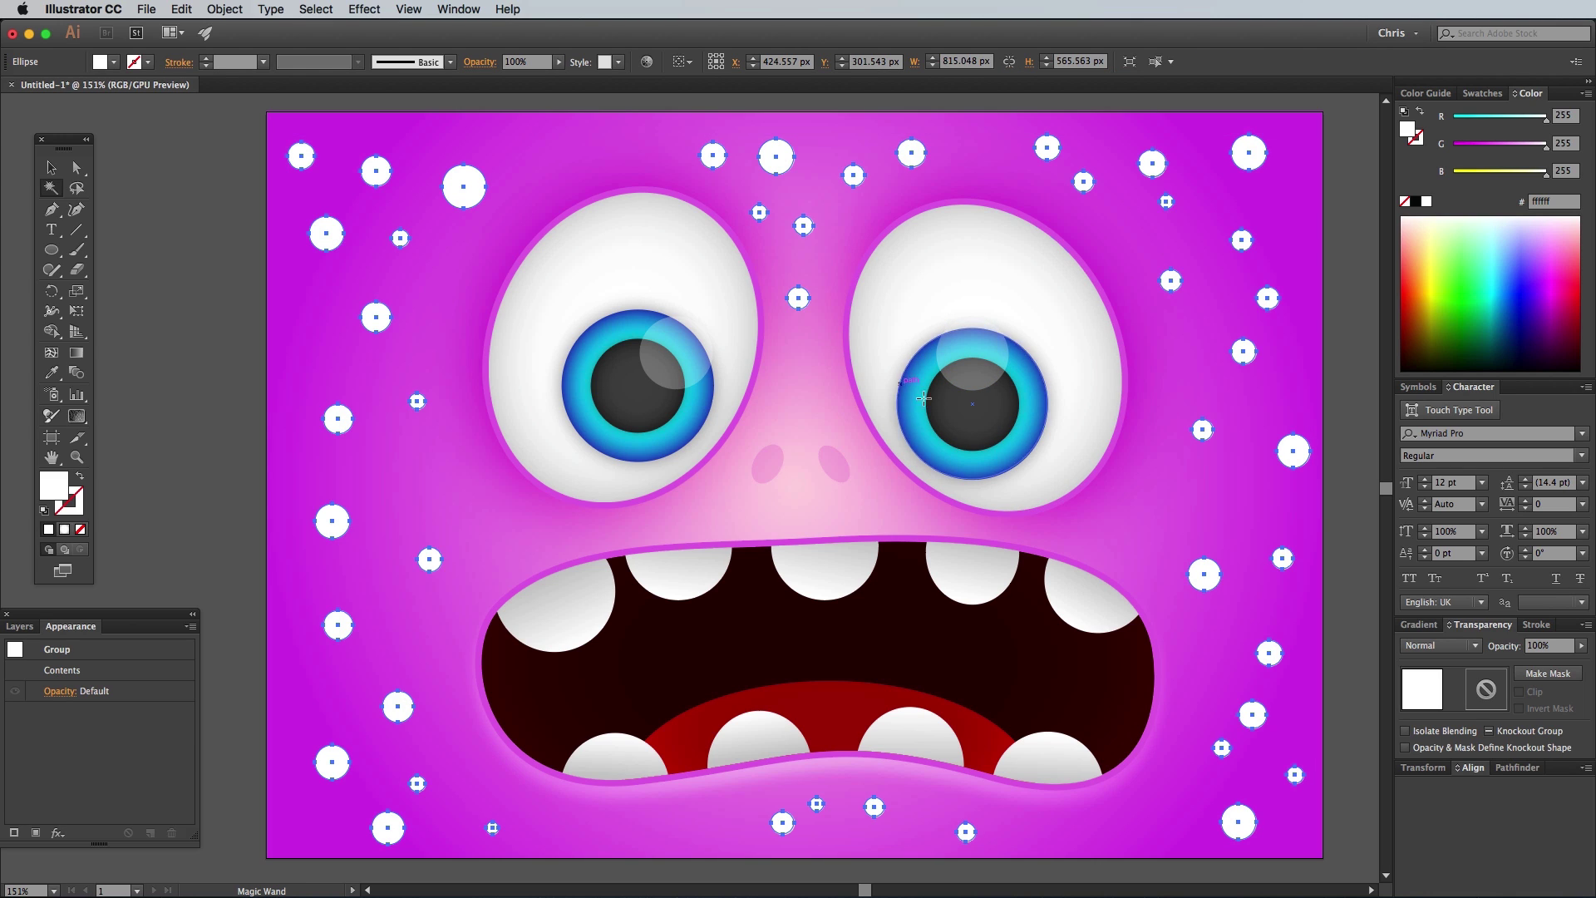
pyautogui.click(1449, 651)
pyautogui.click(1438, 773)
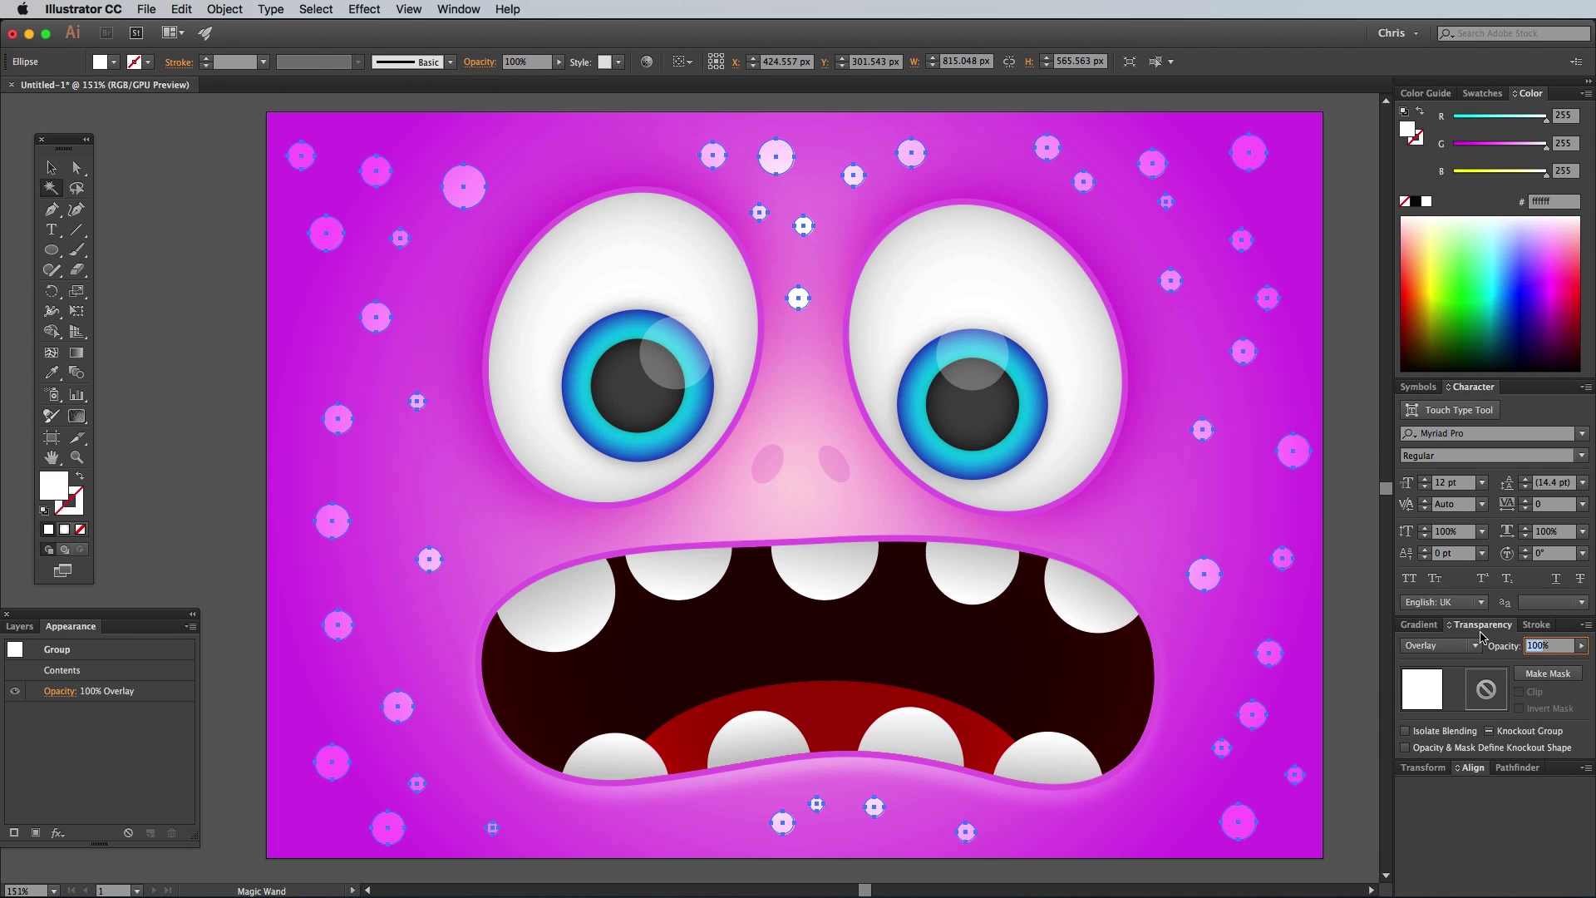
pyautogui.click(1536, 645)
pyautogui.write('10')
pyautogui.press('Return')
pyautogui.press('v')
pyautogui.click(496, 475)
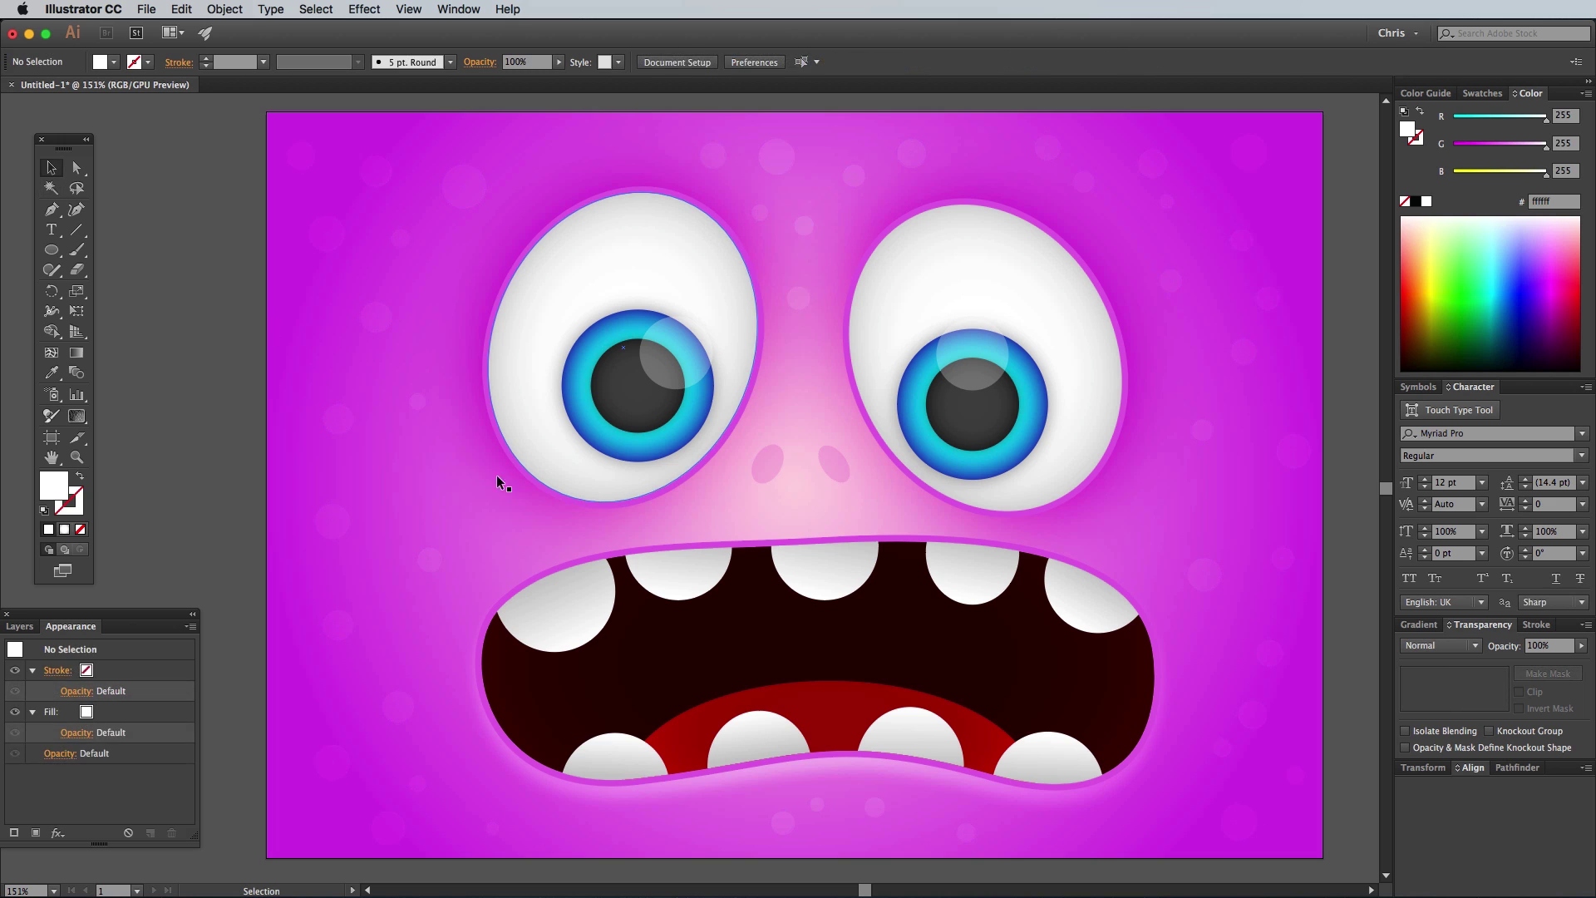
# Enlarge the left eye and the right eye with its iris, straightening the right eye
pyautogui.keyDown('shift'); pyautogui.click(615, 357); pyautogui.keyUp('shift')
pyautogui.moveTo(547, 135); pyautogui.dragTo(533, 106)
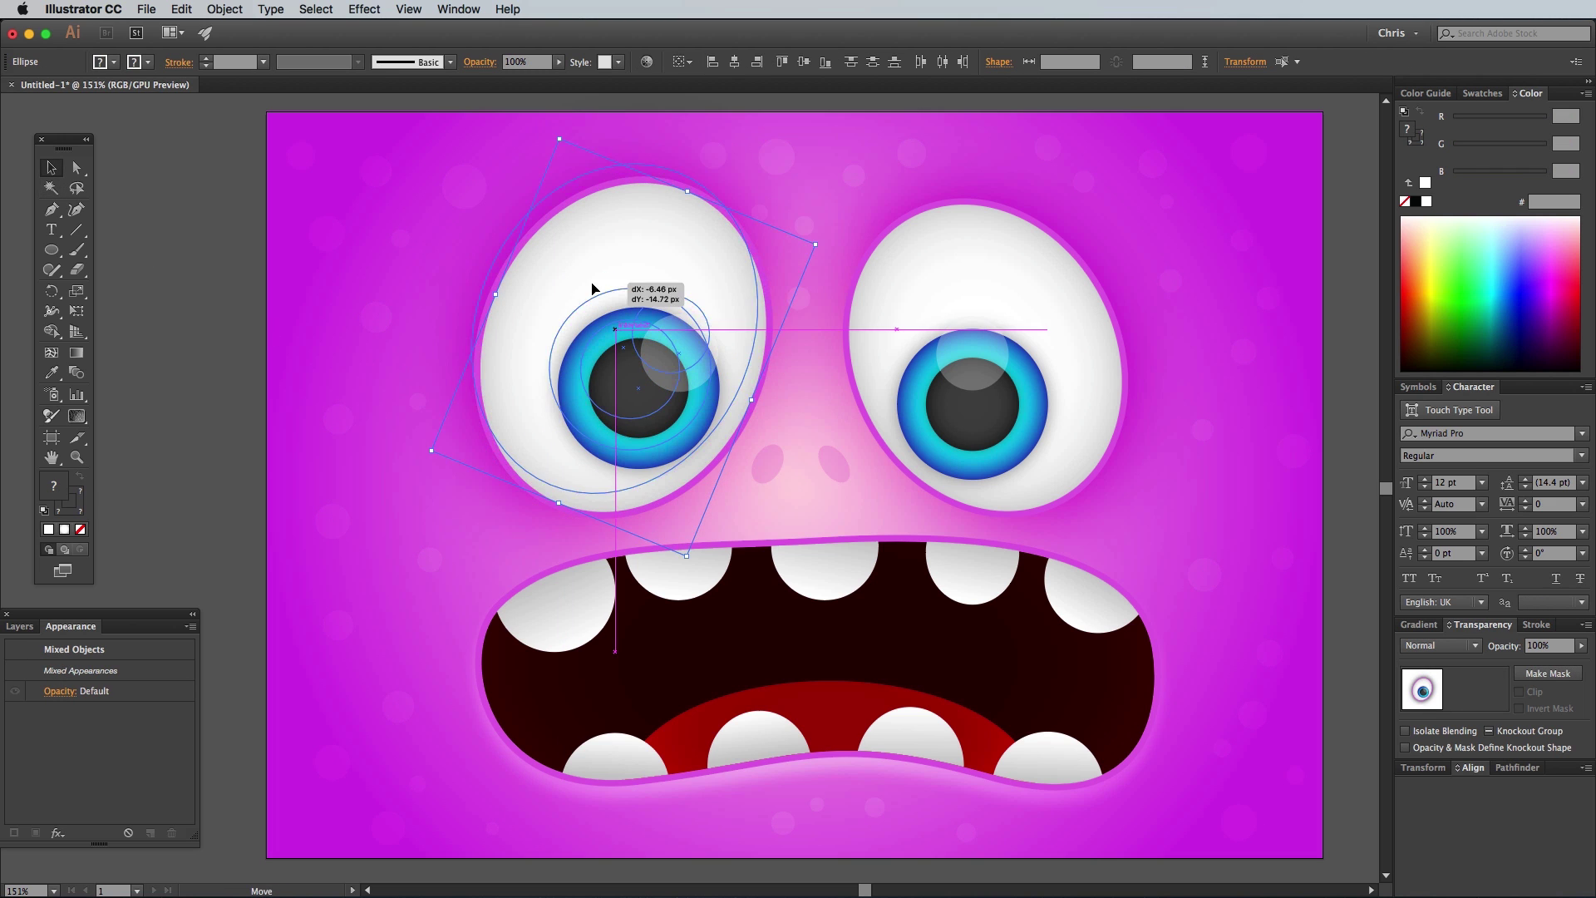
pyautogui.click(938, 346)
pyautogui.keyDown('shift'); pyautogui.click(994, 249); pyautogui.keyUp('shift')
pyautogui.moveTo(1035, 148); pyautogui.dragTo(1006, 353)
# Scale the mouth group up to 570.63 × 205.04 px, then deselect
pyautogui.click(606, 570)
pyautogui.moveTo(477, 537); pyautogui.dragTo(457, 527)
pyautogui.click(771, 462)
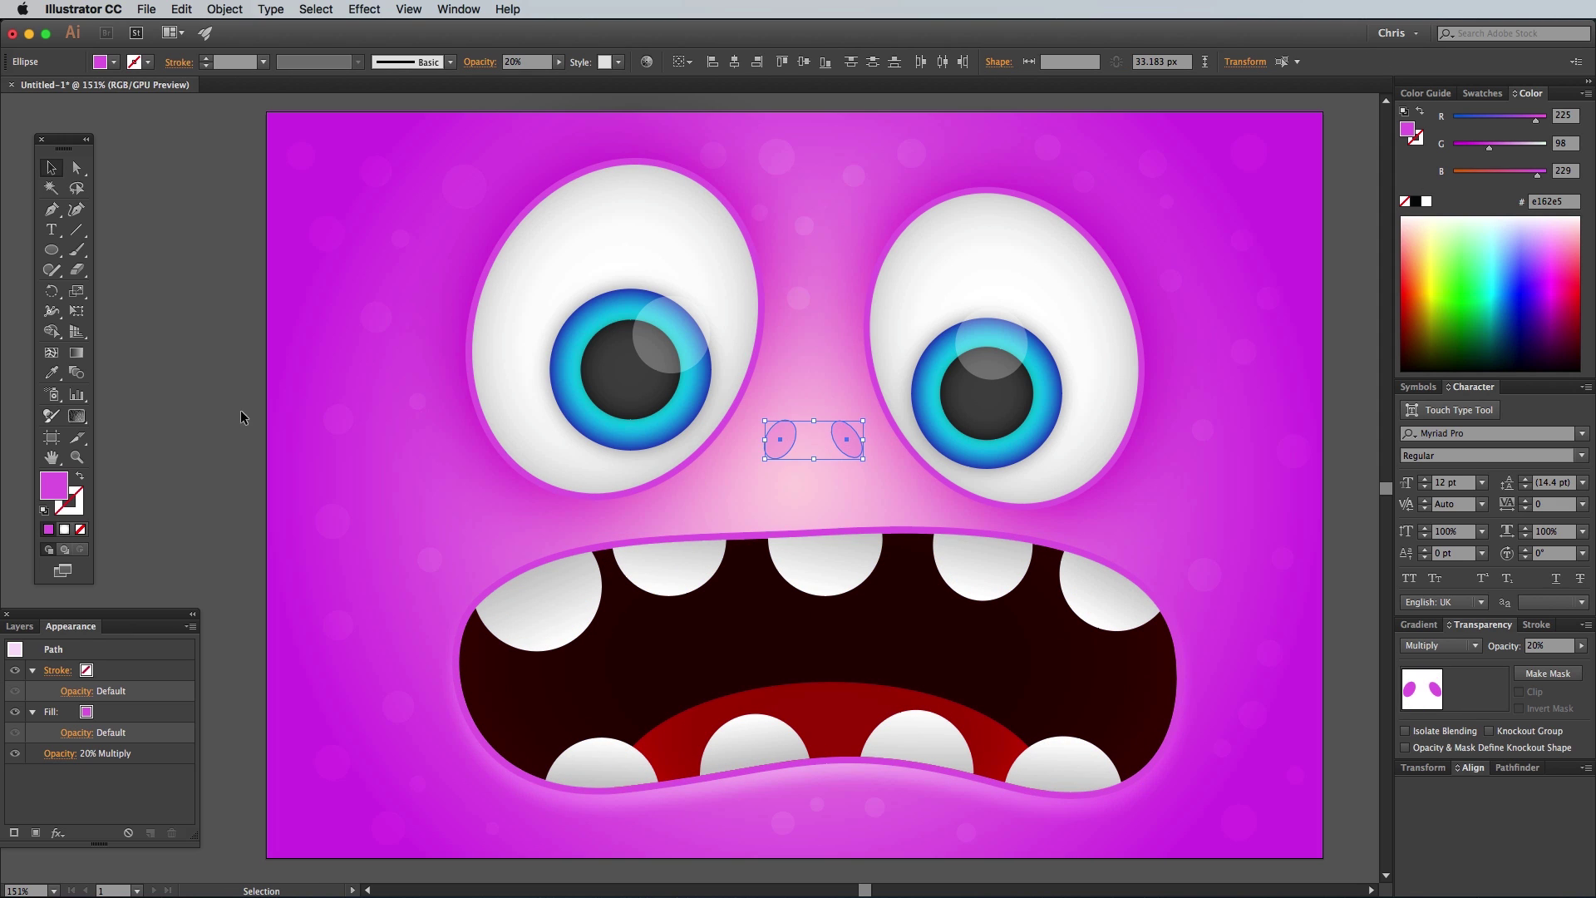
pyautogui.click(210, 404)
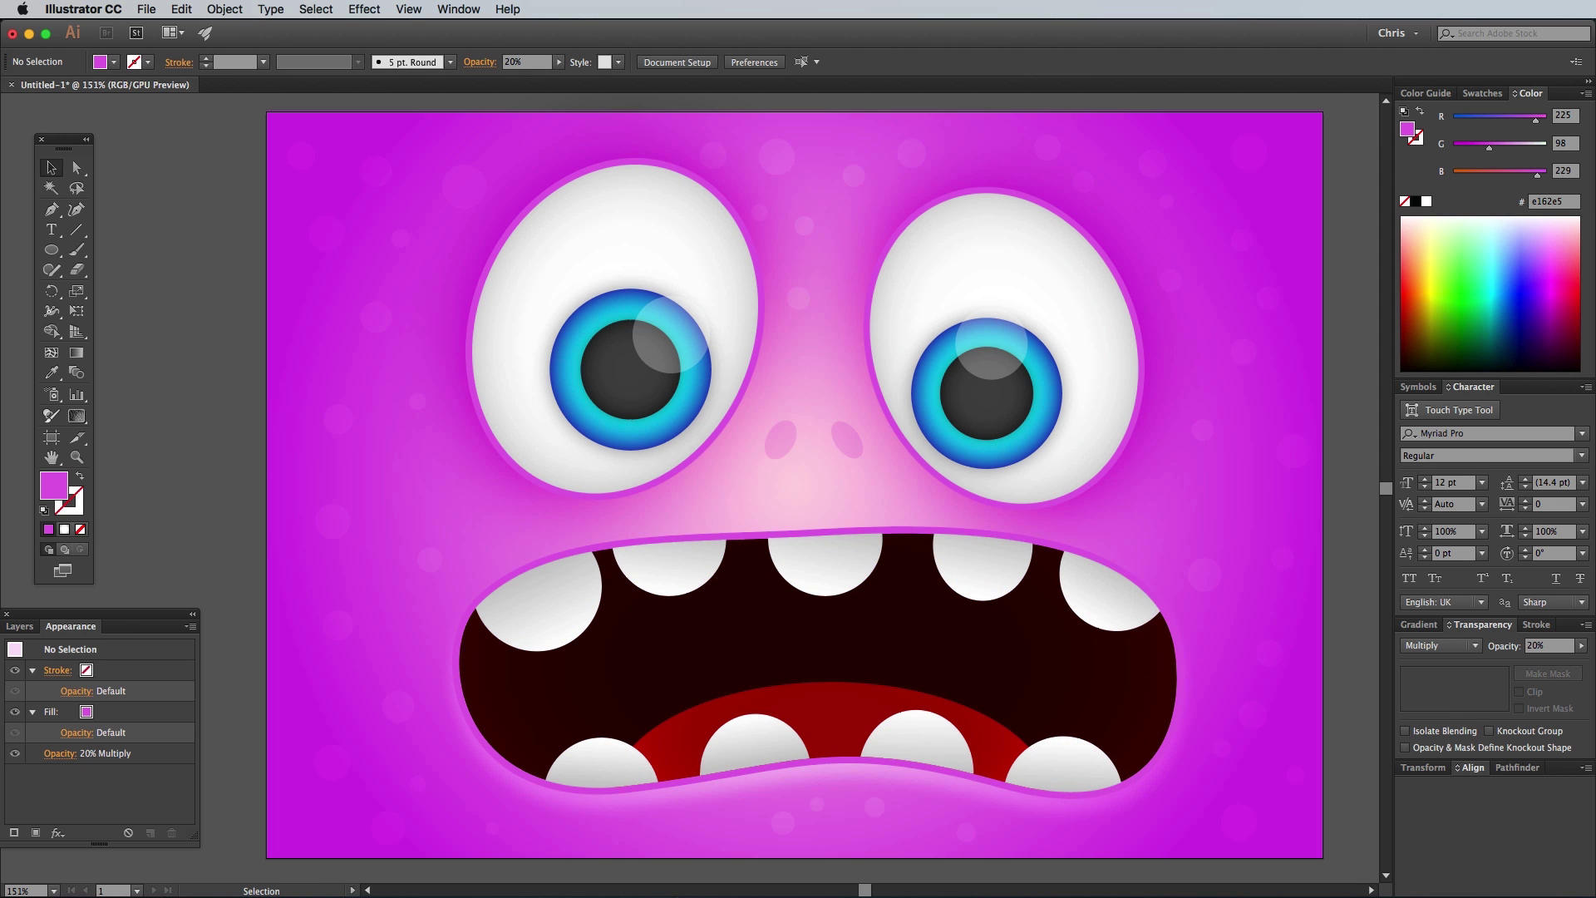